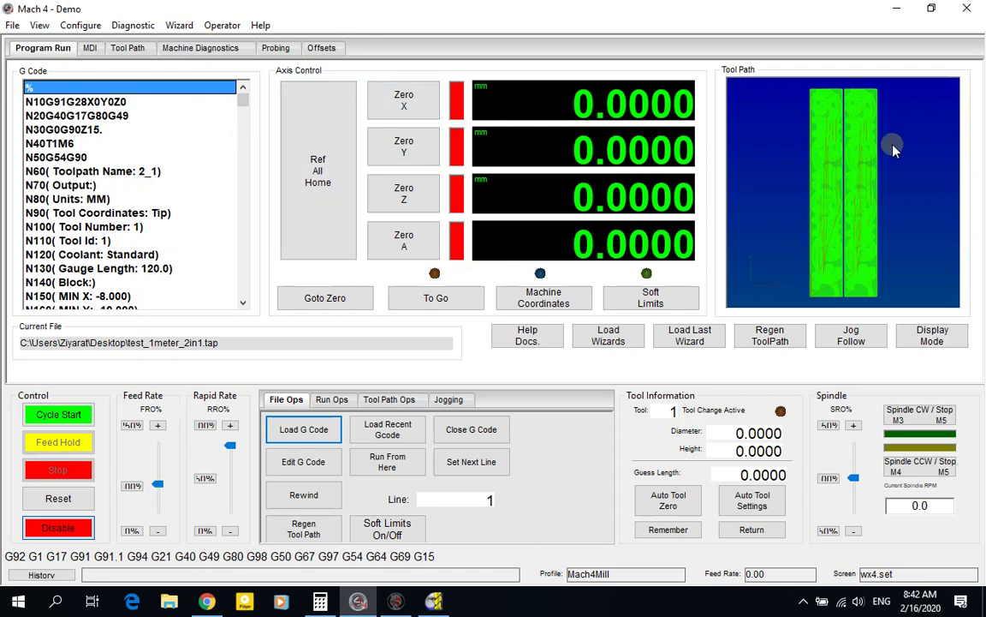
Examine the carved relief toolpath of the two side-by-side panels closely, from one end to the other.
scroll(865, 214, "up", 3)
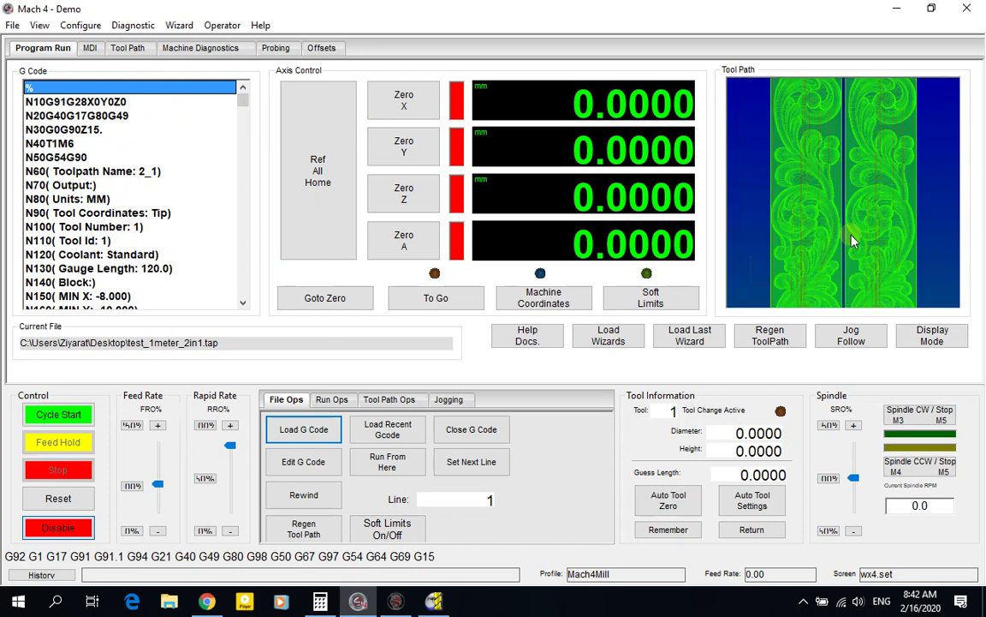
left_click_drag(838, 269, 828, 129)
scroll(813, 150, "up", 2)
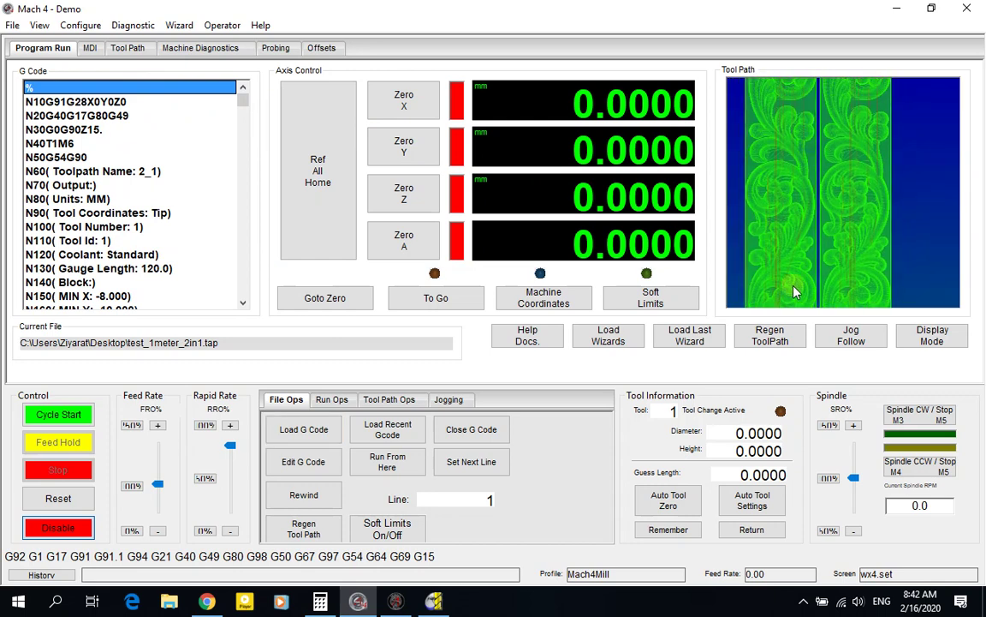
scroll(771, 259, "down", 6)
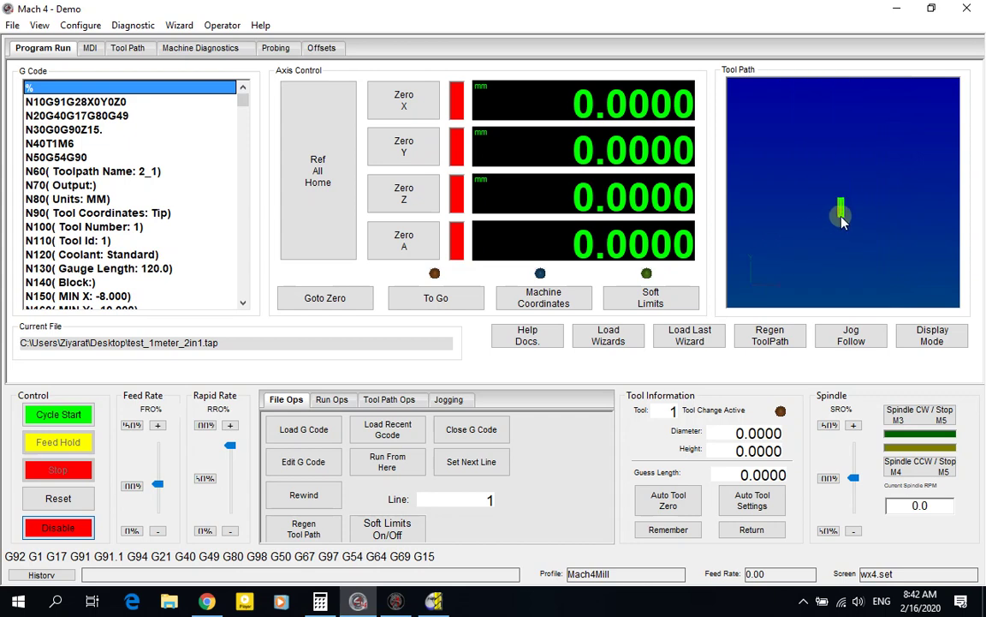
scroll(839, 223, "up", 4)
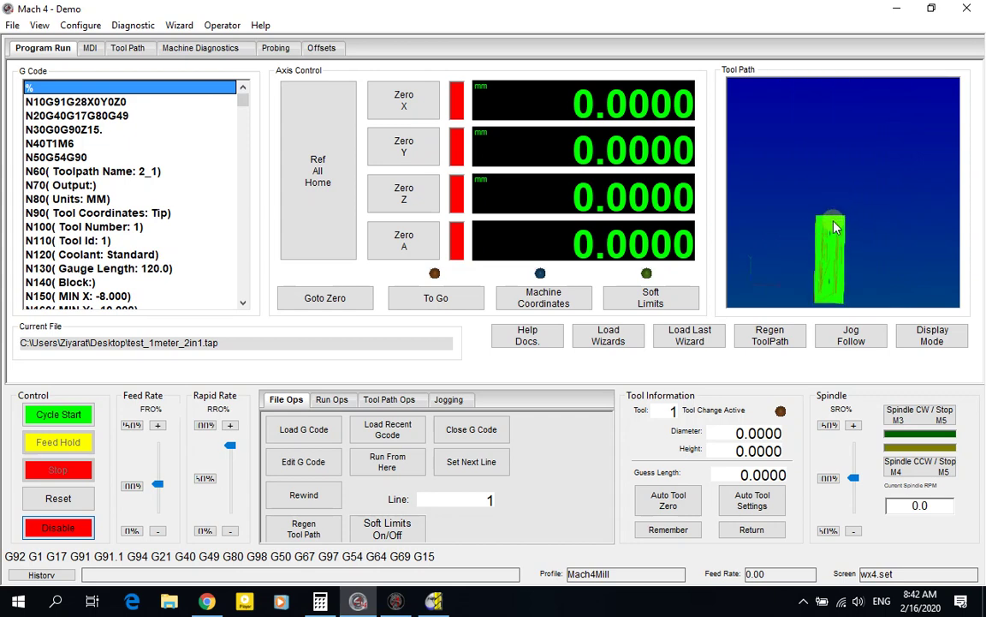
scroll(824, 252, "up", 4)
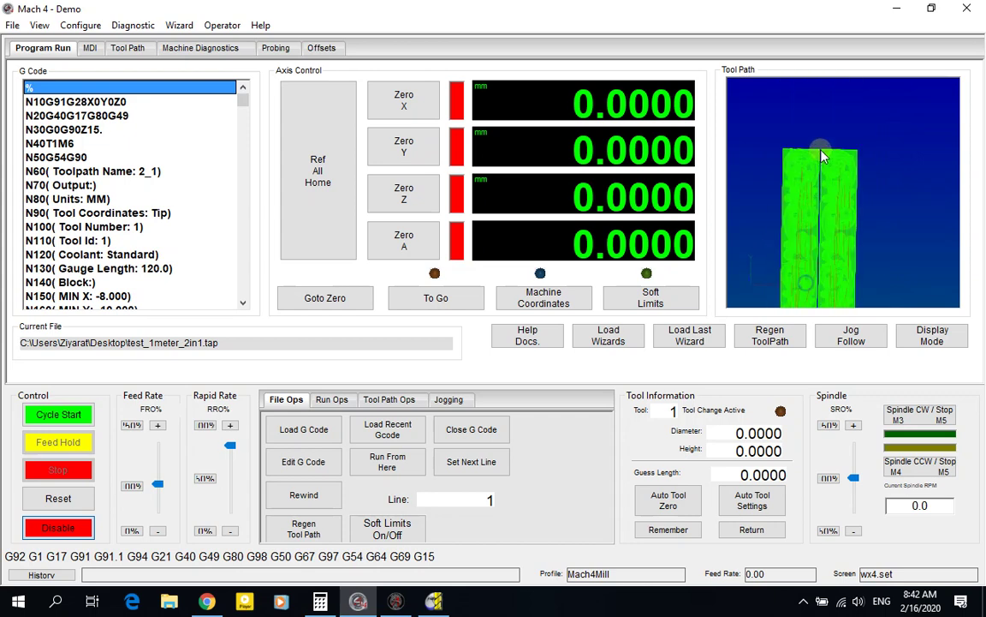
scroll(822, 197, "up", 4)
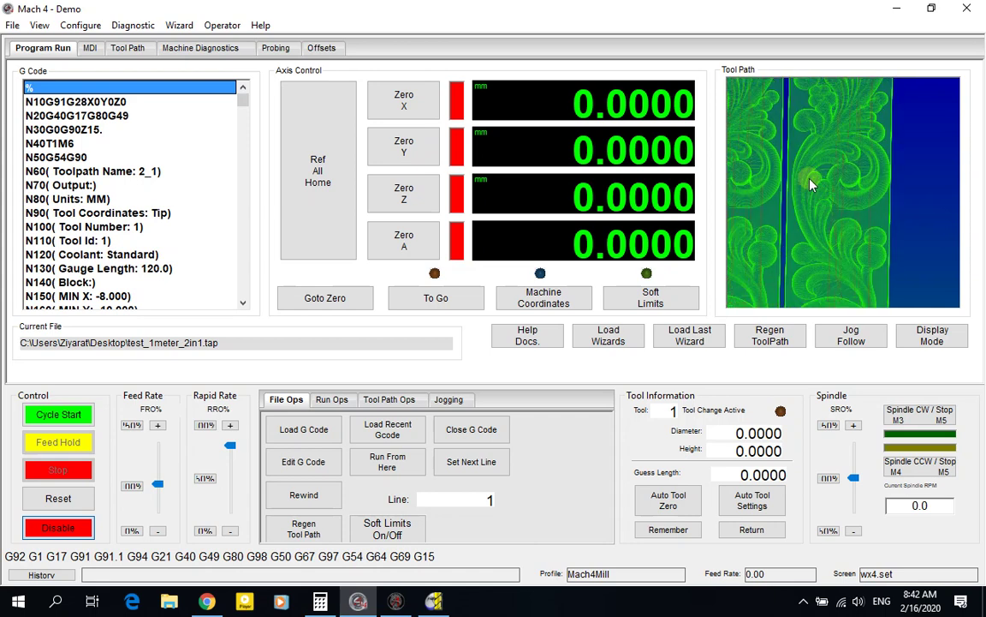
left_click_drag(811, 184, 788, 145)
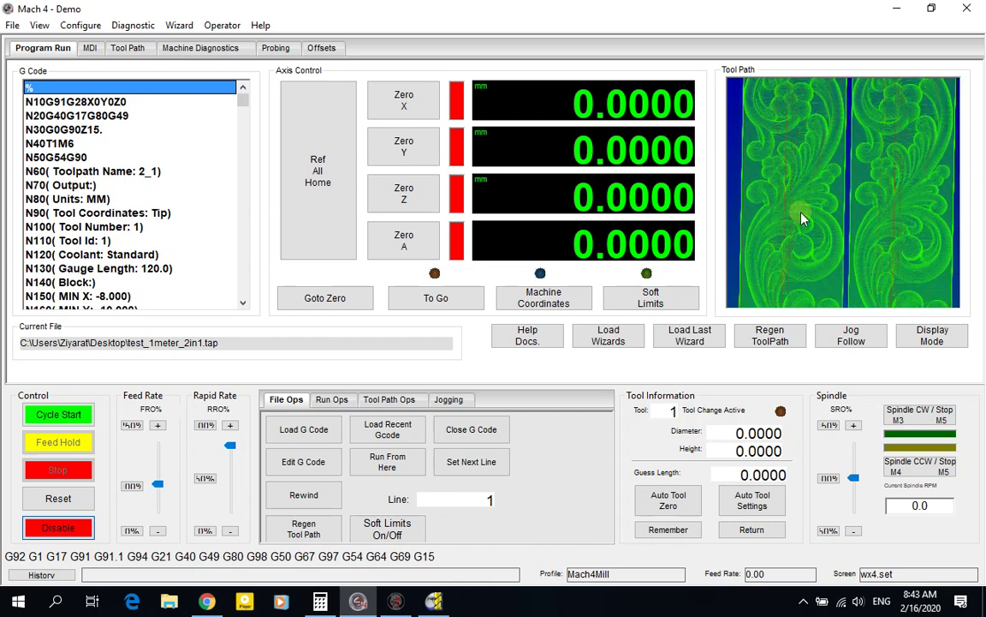
left_click_drag(802, 233, 817, 128)
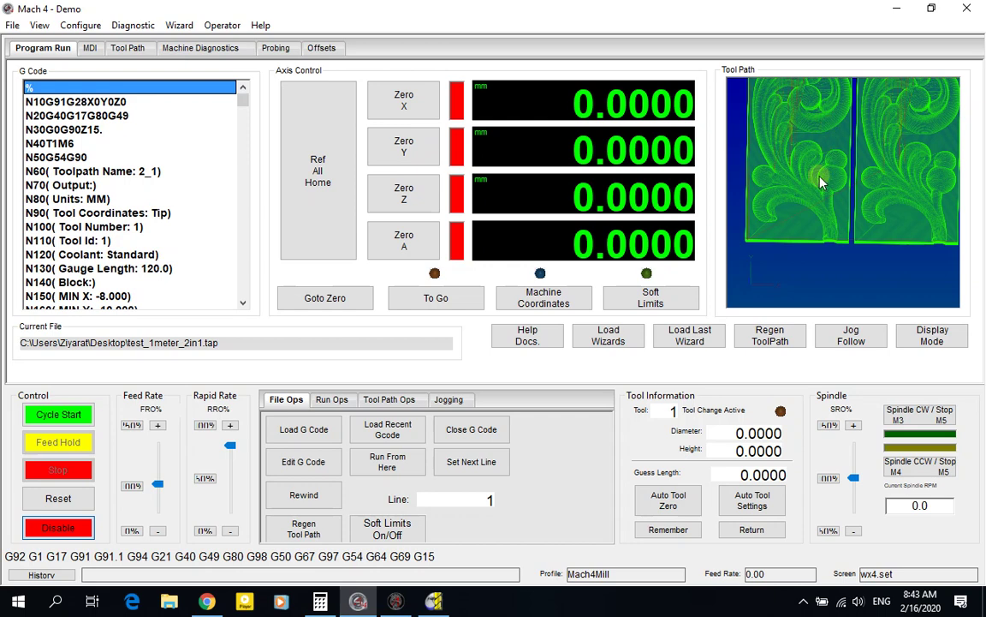
left_click_drag(821, 176, 843, 213)
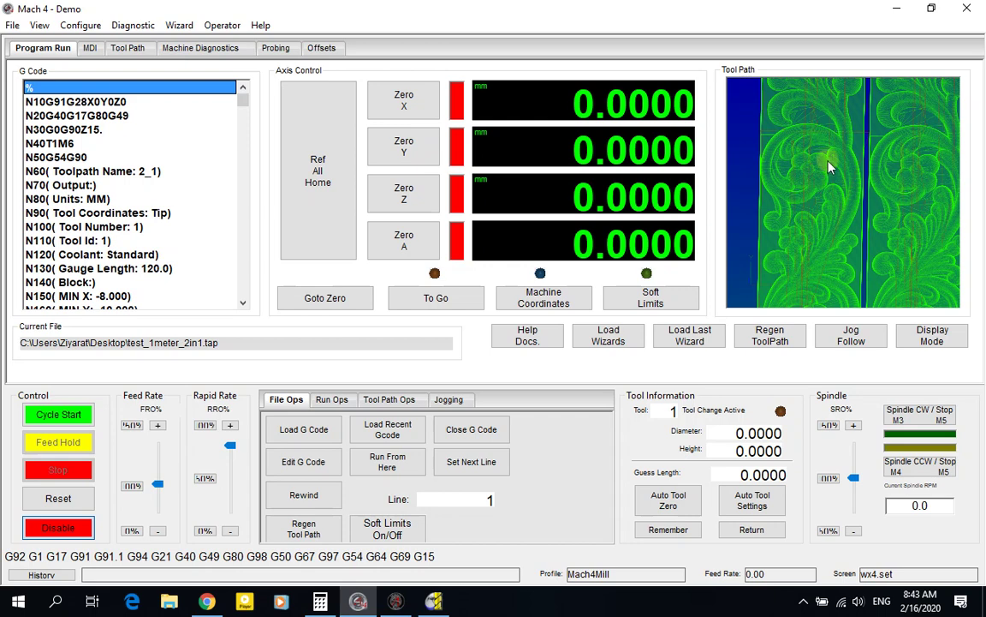
left_click_drag(828, 126, 852, 255)
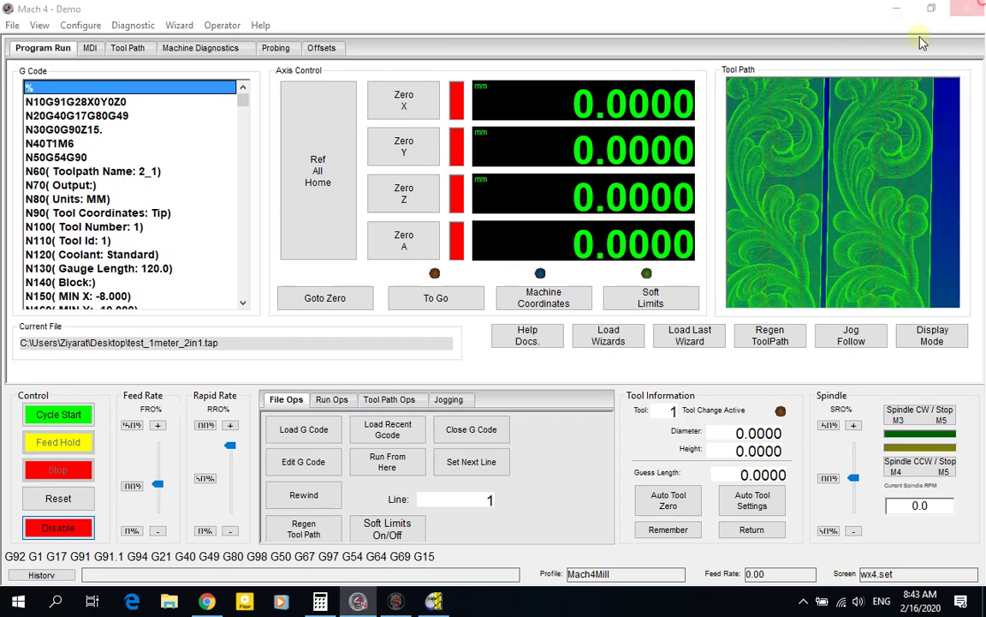
Close Mach4, confirm the exit, and switch to Mach3.
left_click(967, 8)
left_click(467, 333)
left_click(359, 601)
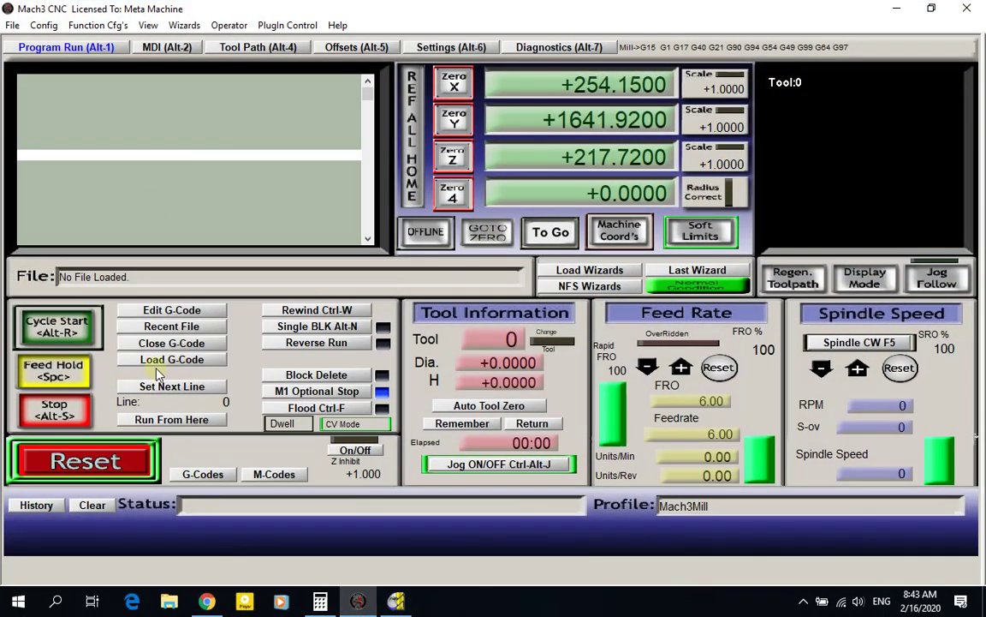
Load the G-code file test_1meter_2in1.tap from the Desktop.
left_click(141, 329)
scroll(434, 283, "down", 4)
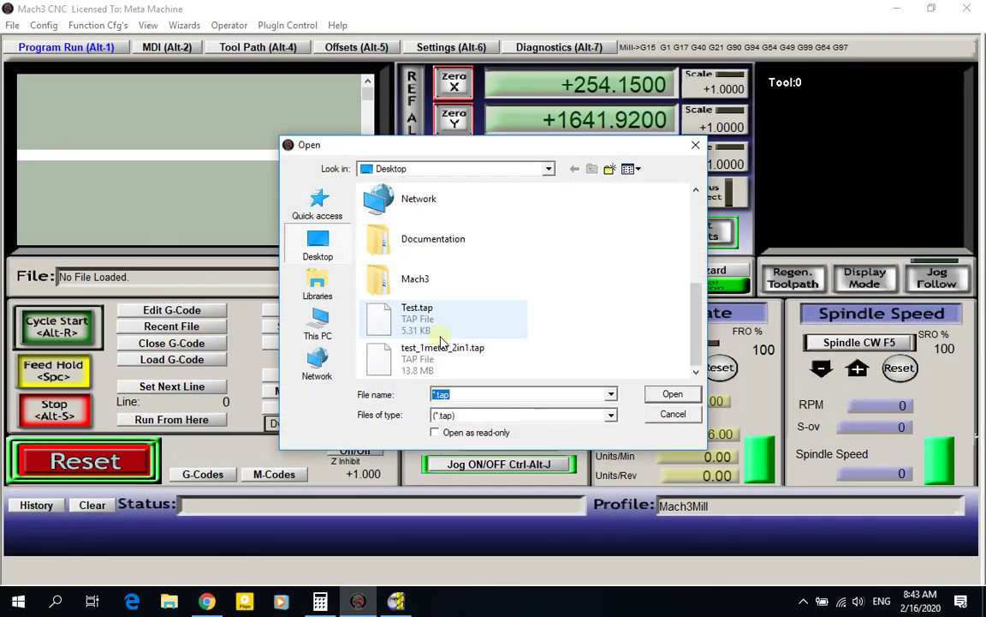
left_click(437, 364)
double_click(439, 364)
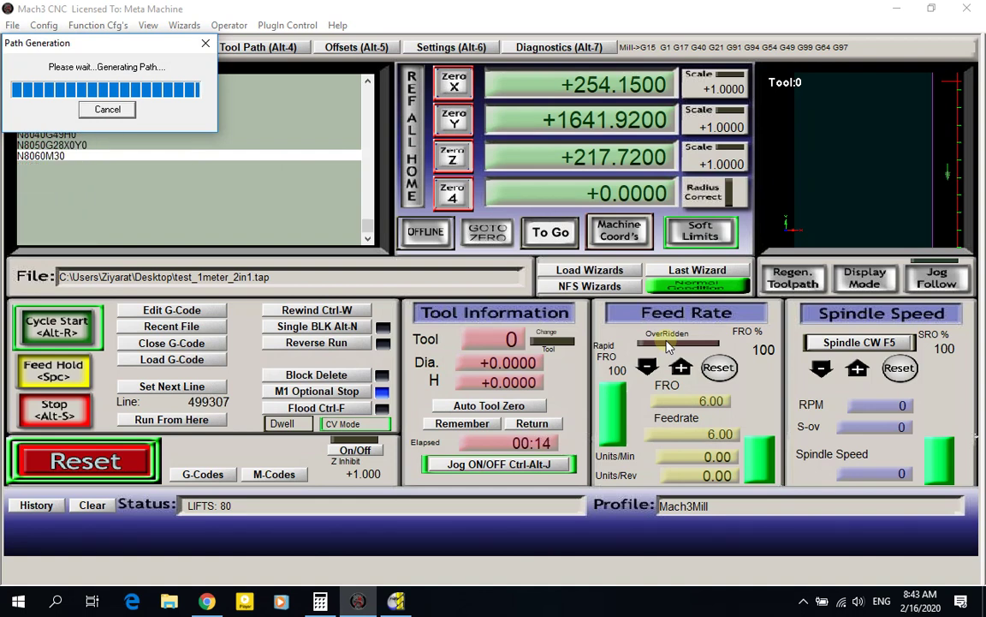
Examine the loaded toolpath up close to judge how its preview shows the relief detail.
scroll(827, 194, "up", 2)
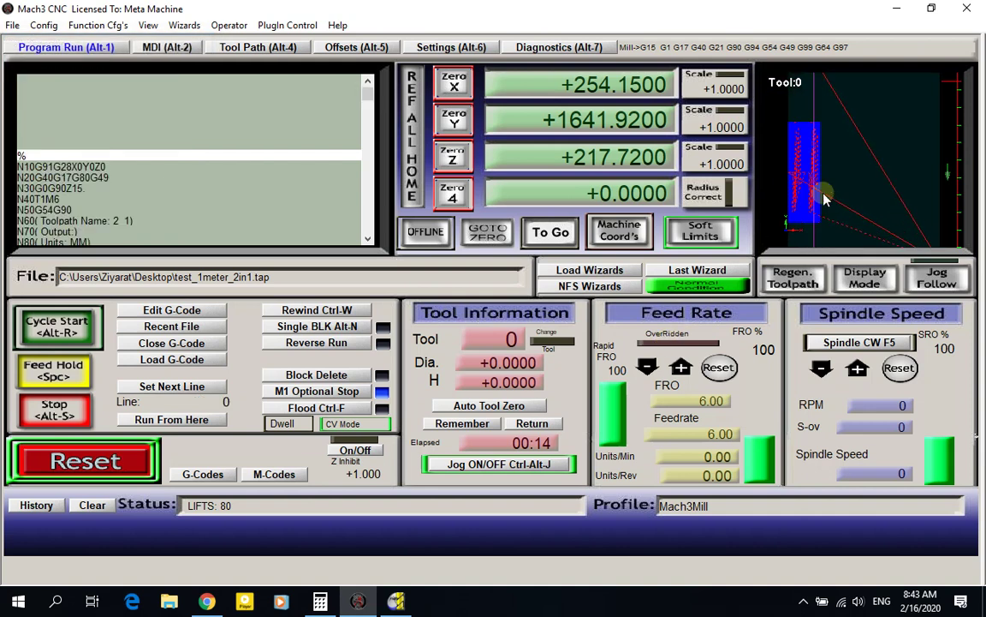
scroll(829, 188, "up", 3)
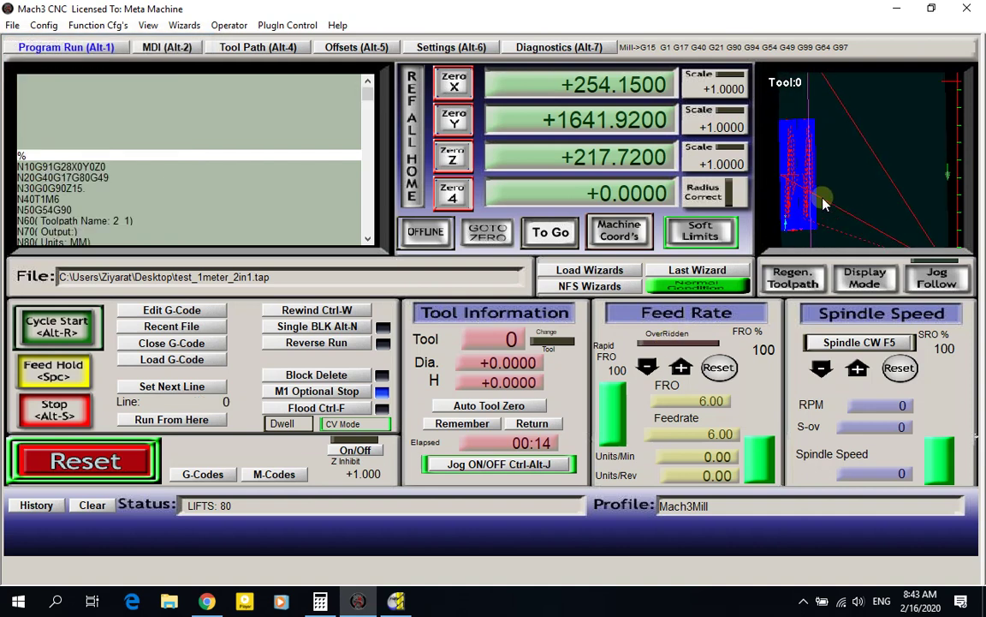
scroll(831, 183, "up", 3)
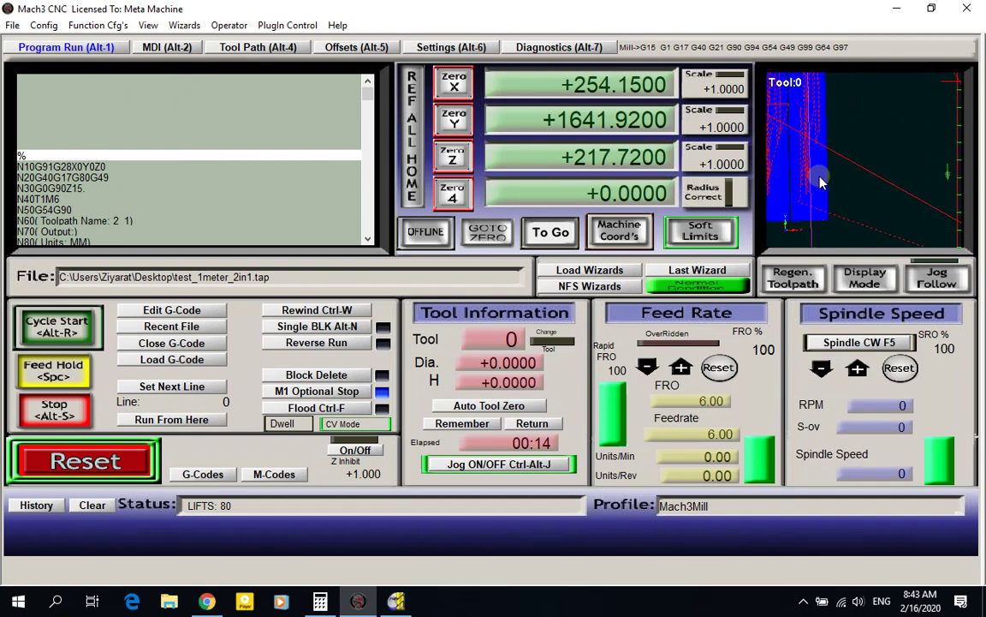
scroll(843, 192, "up", 4)
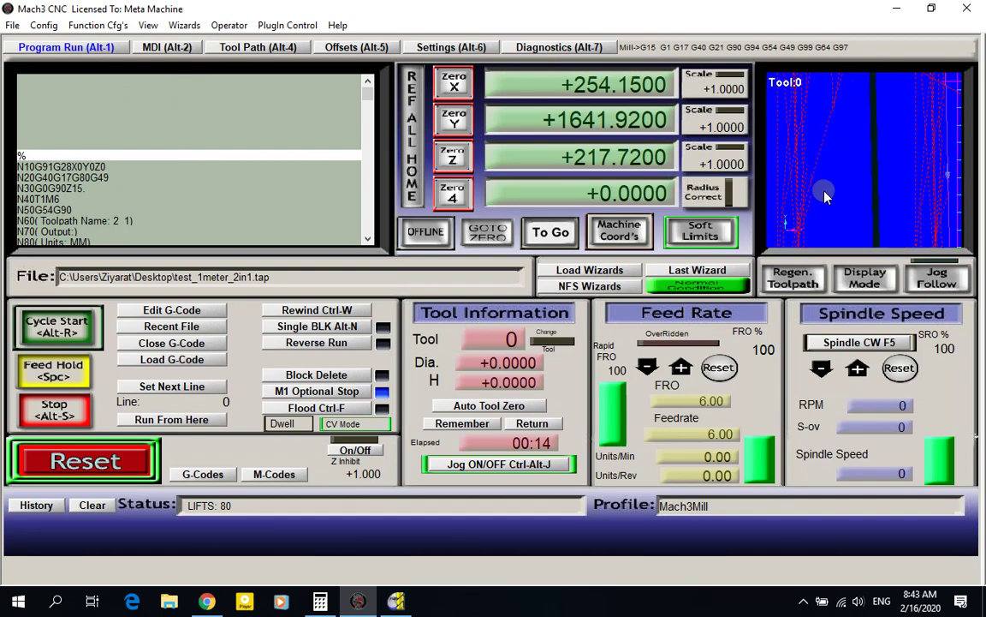
right_click_drag(829, 198, 883, 187)
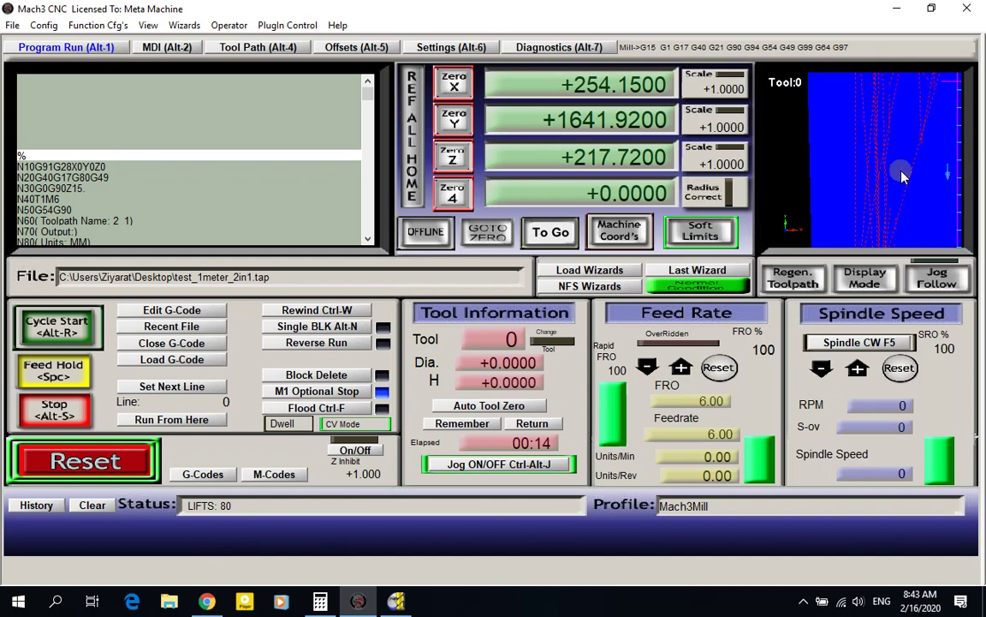
left_click(815, 268)
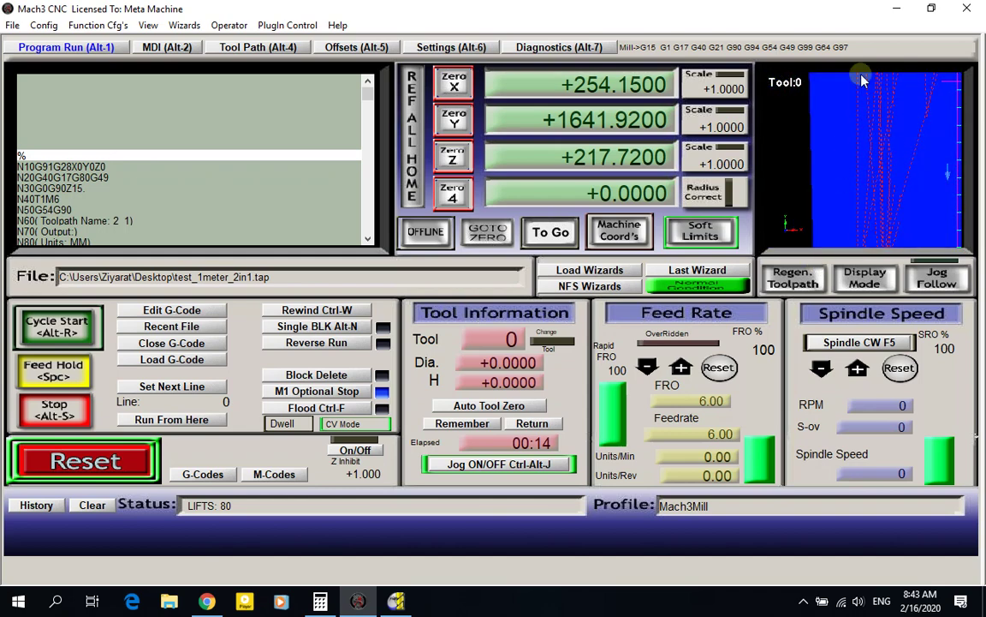
End the Mach3 session, confirm the exit, and switch to PowerMILL.
left_click(967, 8)
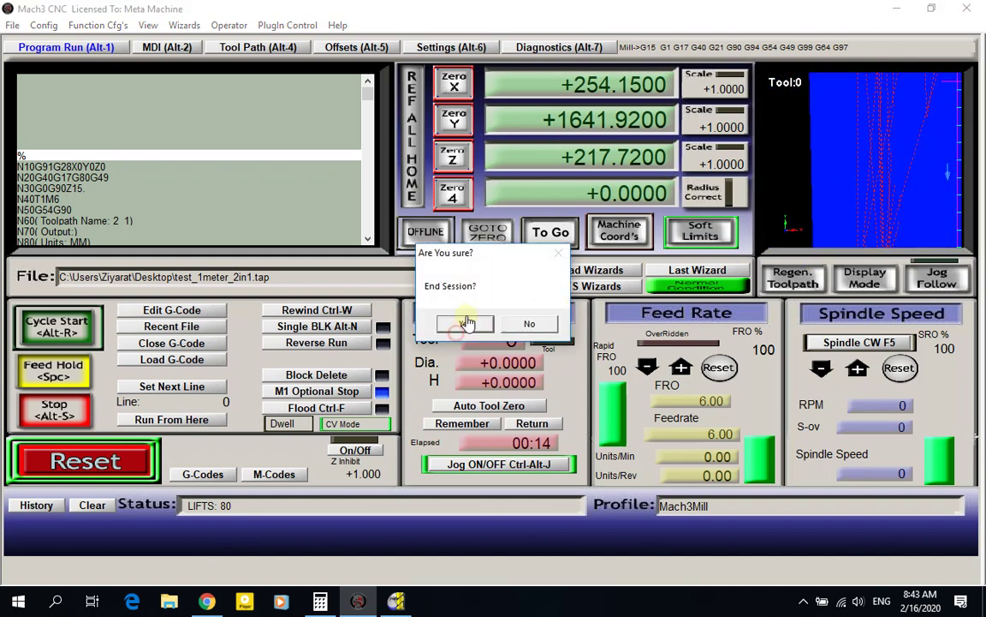
left_click(465, 323)
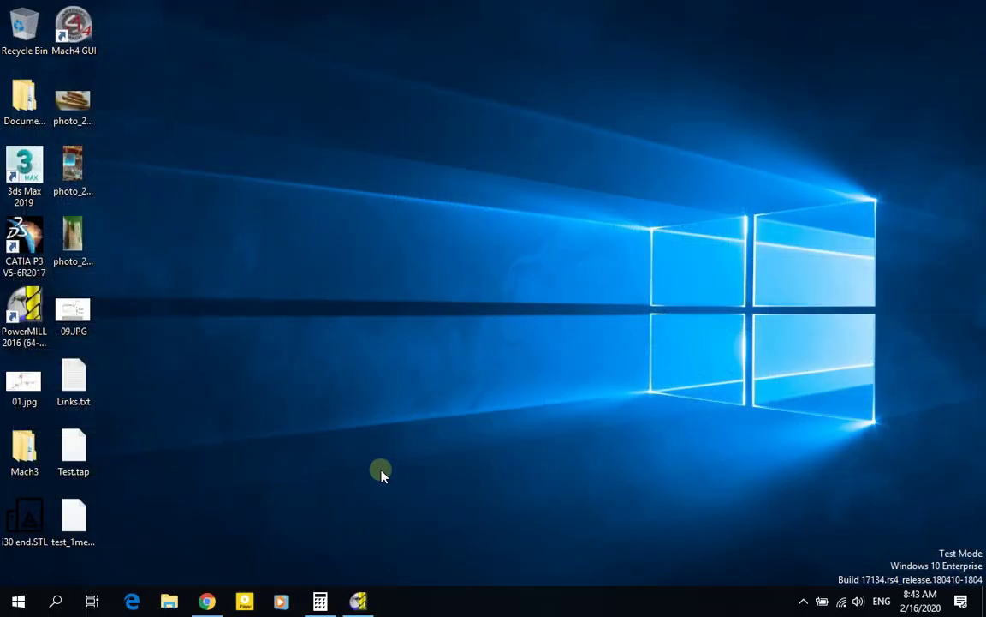
left_click(358, 600)
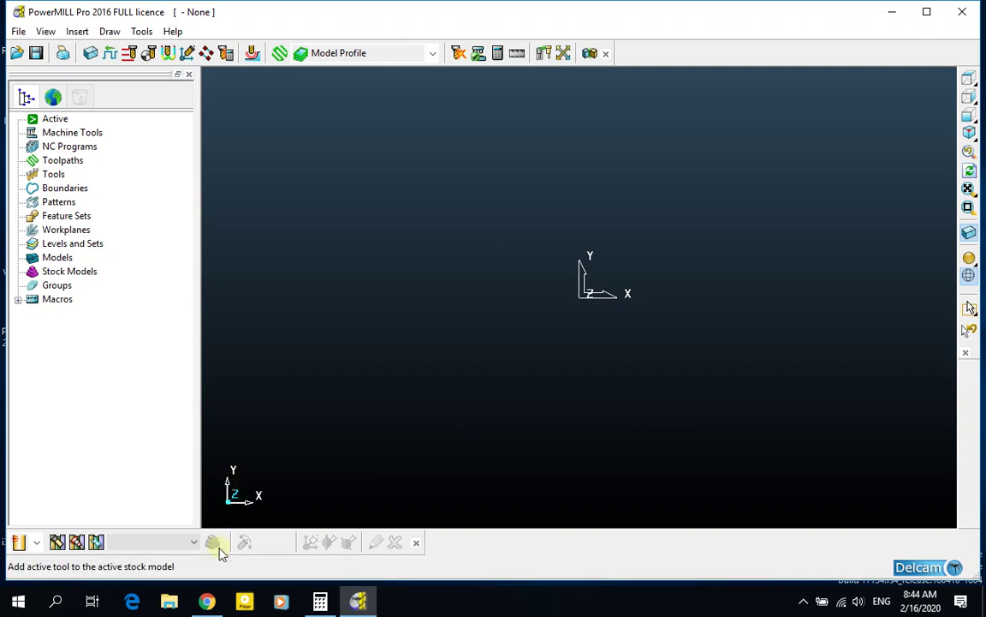
Minimize the browser and PowerMILL windows to return to the desktop.
left_click(205, 602)
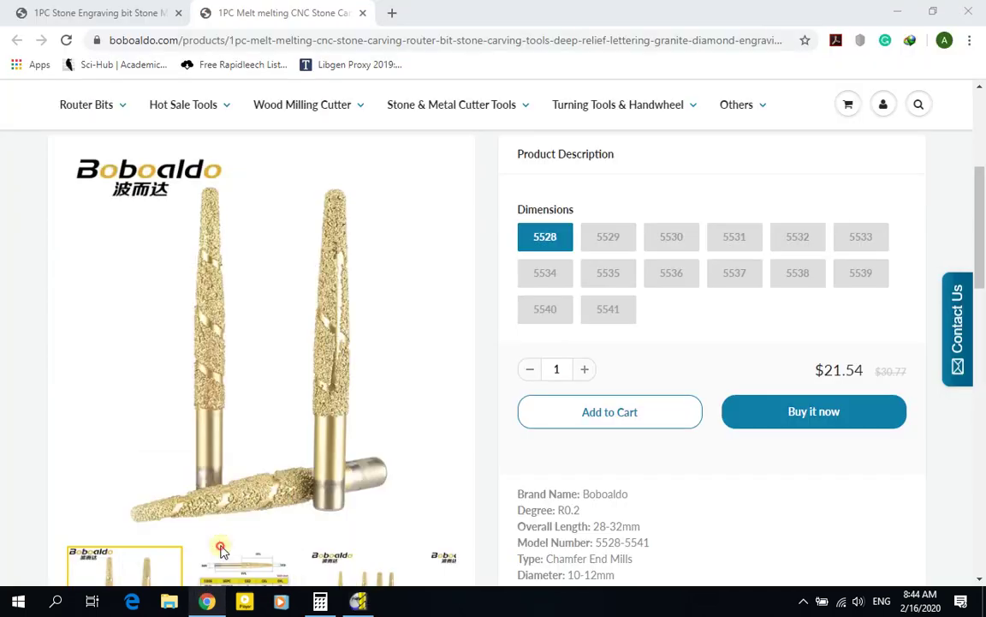
left_click(208, 602)
left_click(357, 602)
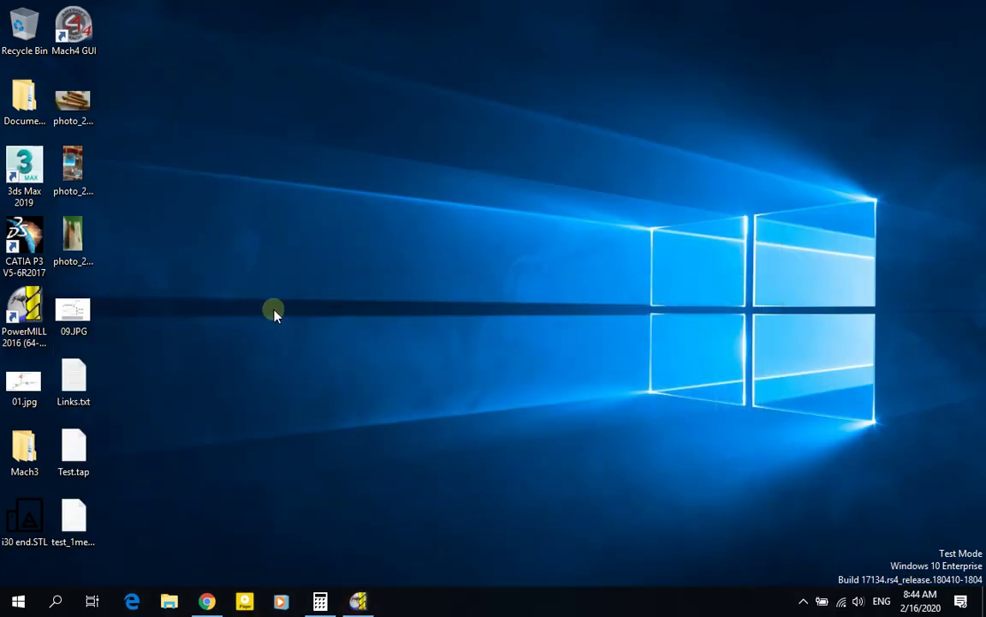
Open the desktop image photo_2019-03-16_18-51-03.jpg for editing in Paint.
left_click(89, 99)
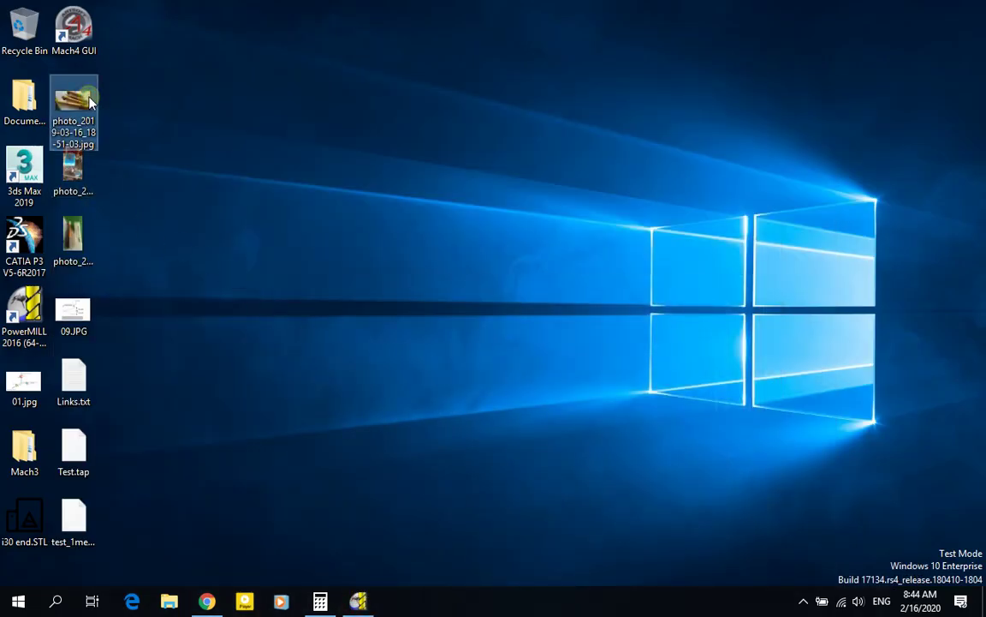
right_click(89, 99)
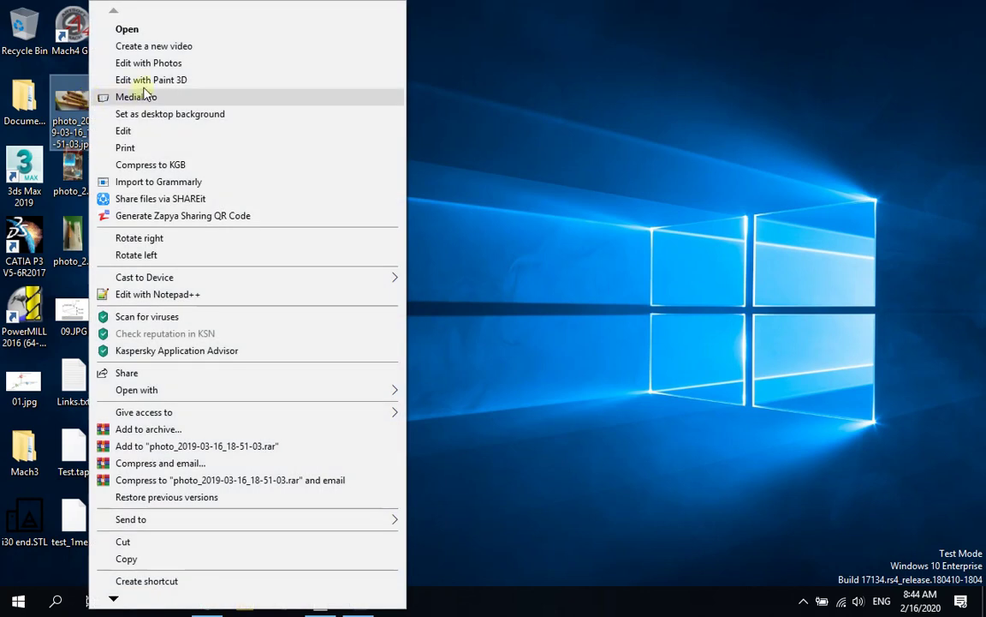
left_click(145, 131)
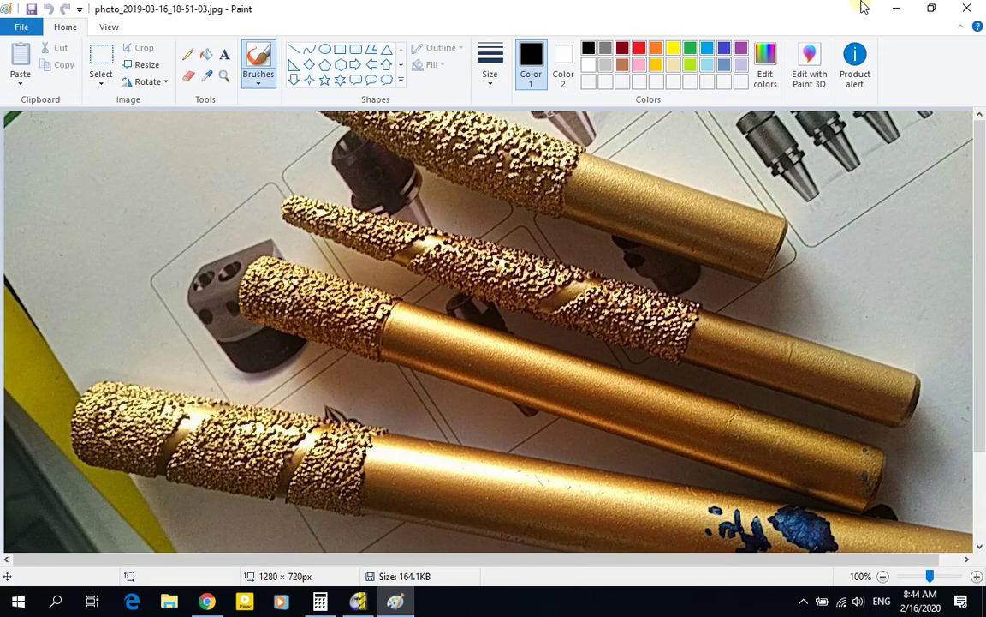
Minimize the first photo and open photo_2019-03-16_18-52-08.jpg from the desktop in Paint.
left_click(896, 8)
right_click(82, 153)
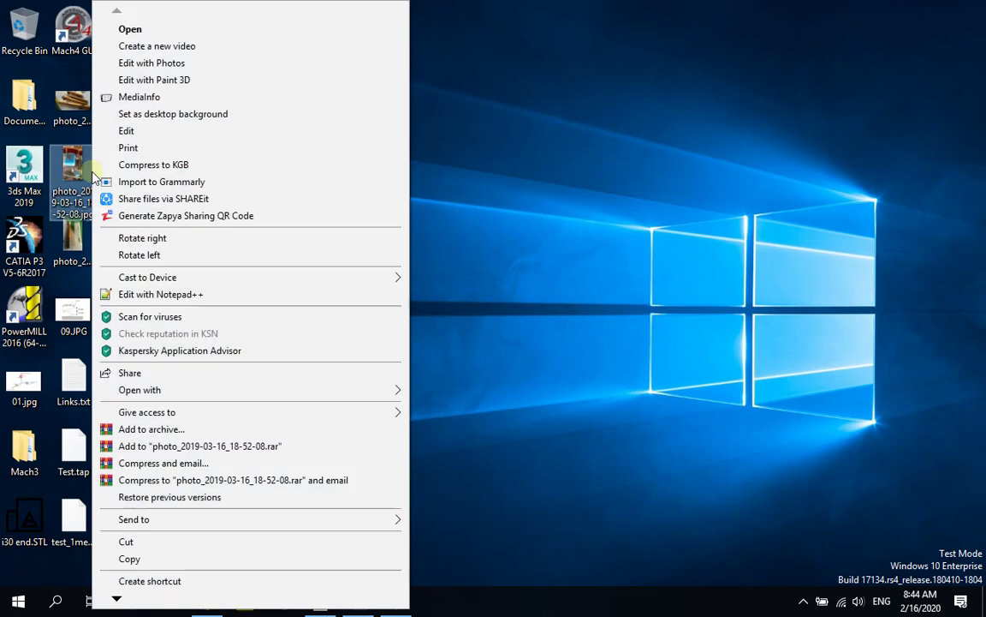
left_click(129, 131)
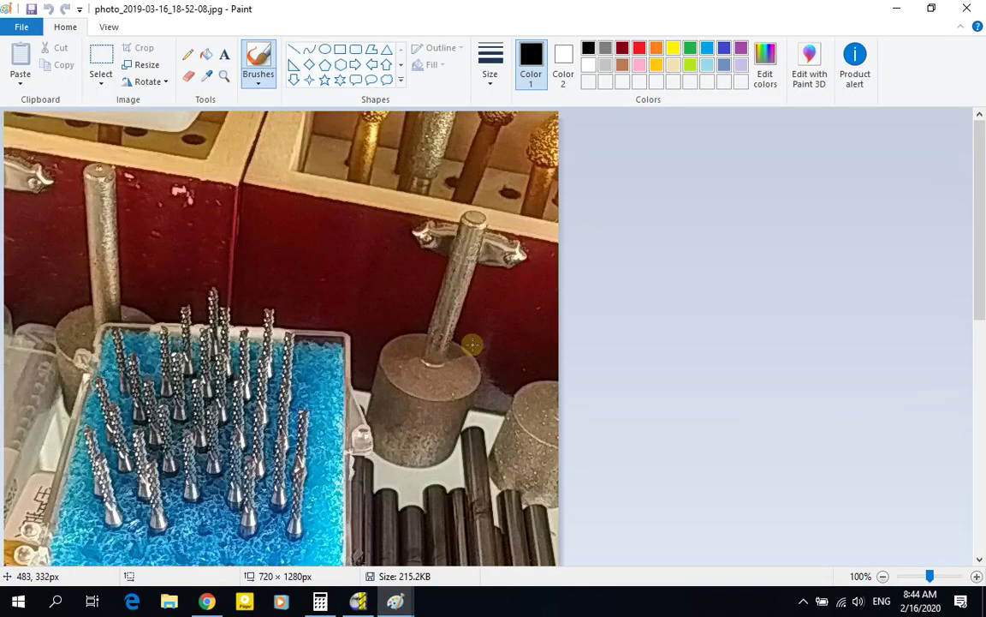
Examine the cutting bits throughout the photo, from the small burrs in the blue case to the larger dark-shank cutters.
scroll(497, 316, "down", 5)
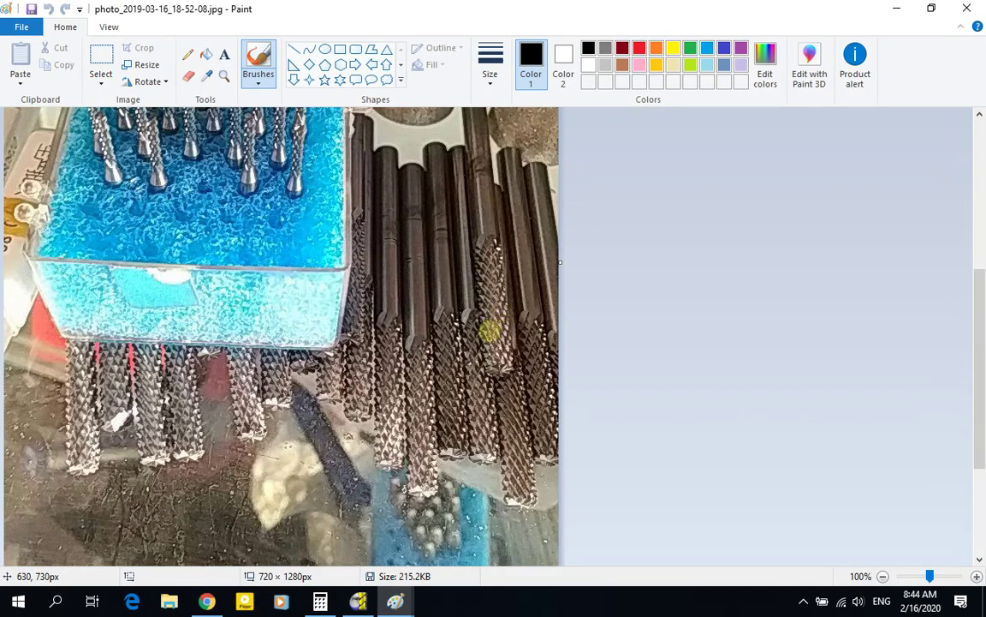
scroll(488, 334, "up", 3)
scroll(488, 334, "up", 3)
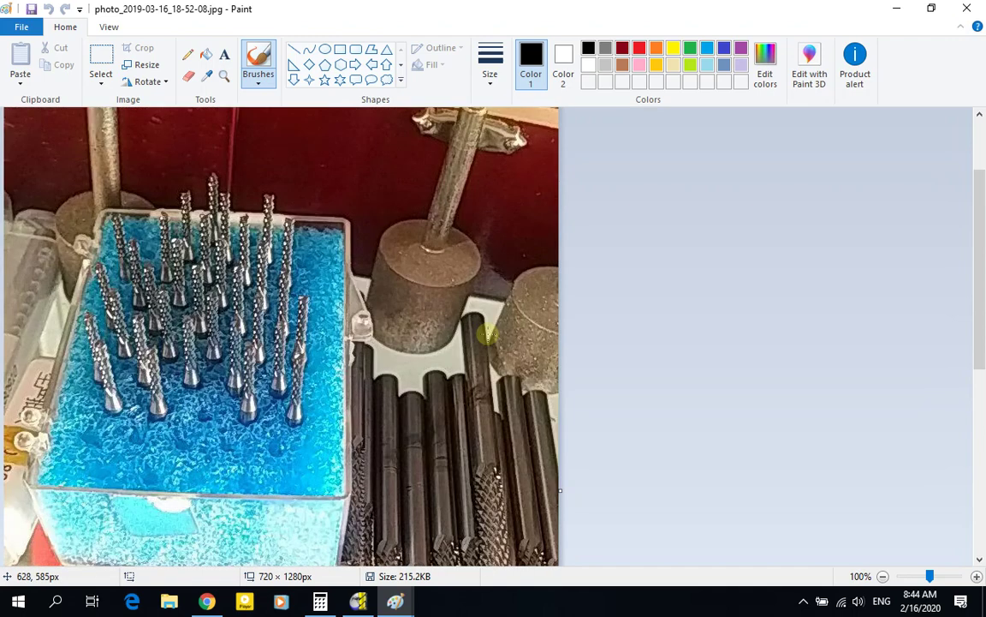
scroll(488, 334, "down", 3)
scroll(486, 333, "down", 3)
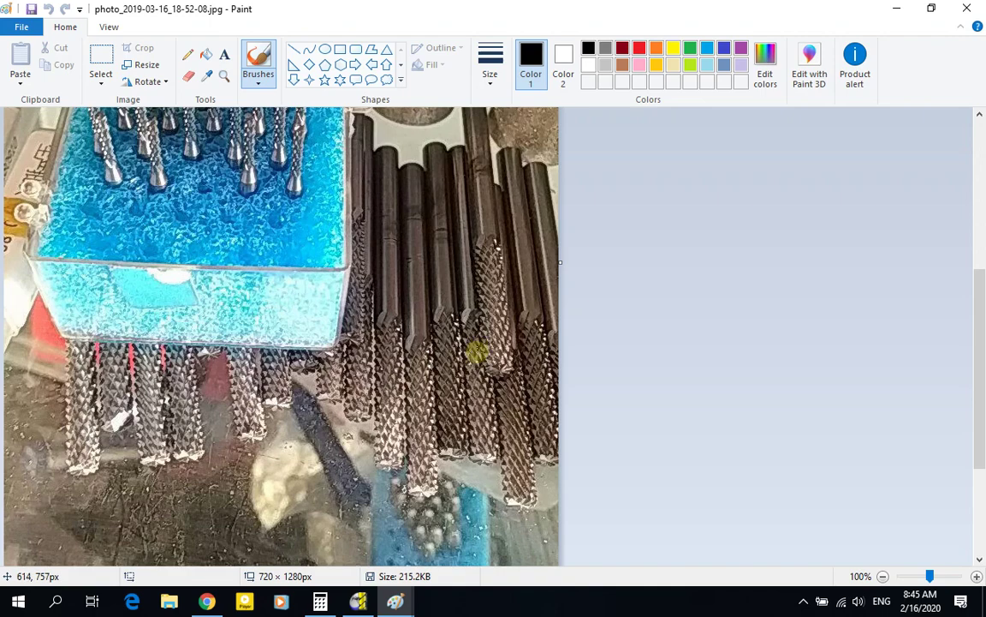
scroll(382, 381, "up", 3)
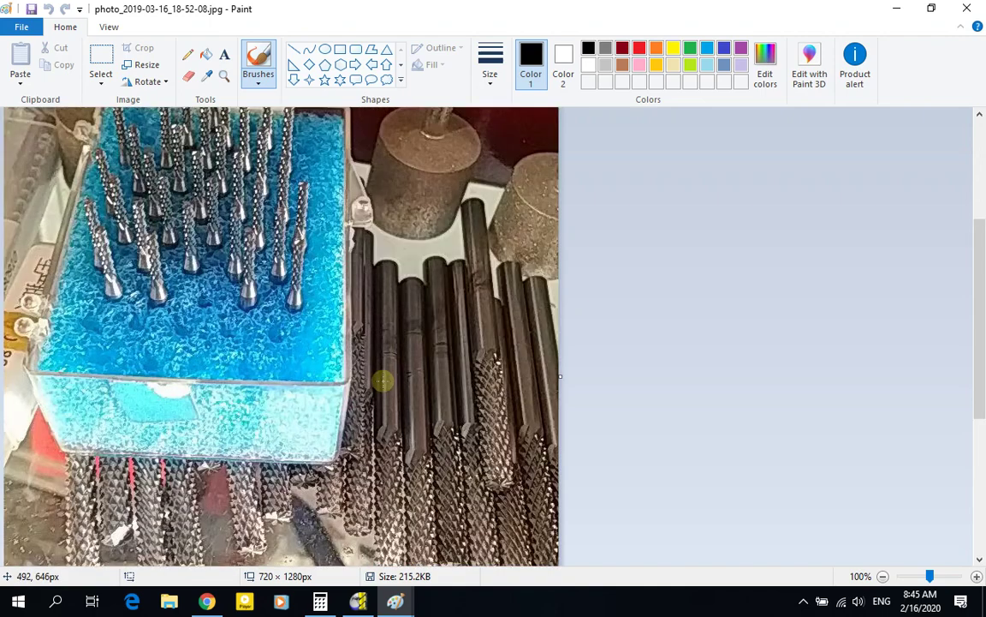
scroll(383, 380, "down", 6)
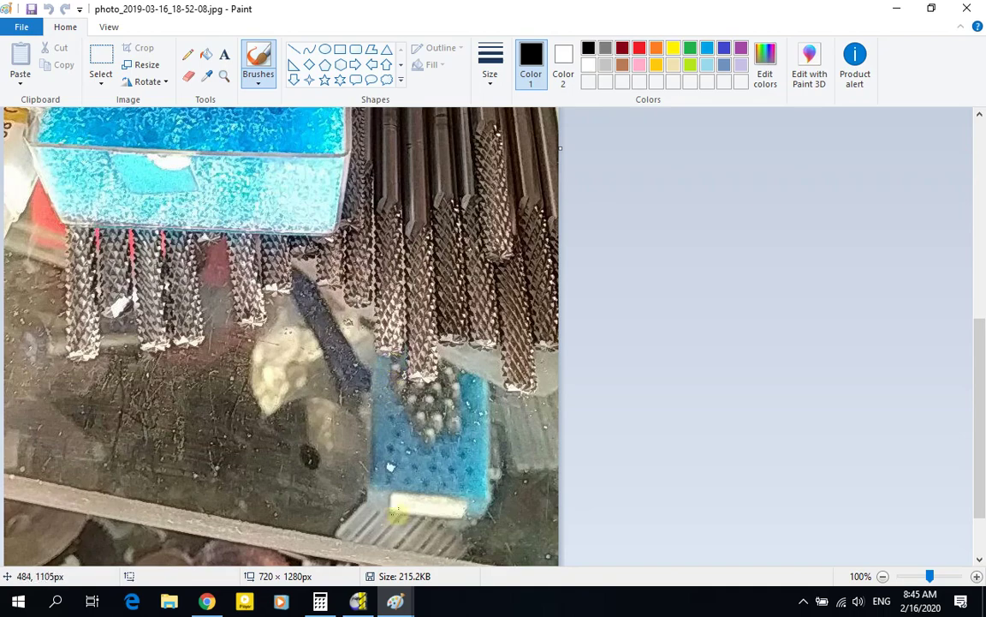
Bring back photo_2019-03-16_18-51-03.jpg and zoom out to 50% to view the gold-coated bits together.
left_click(395, 602)
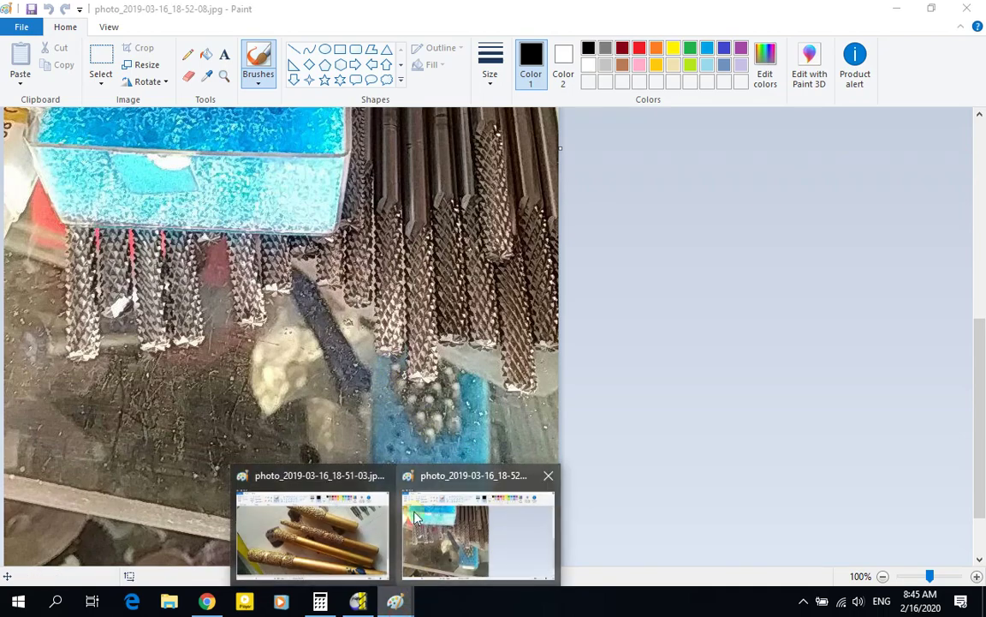
left_click(312, 531)
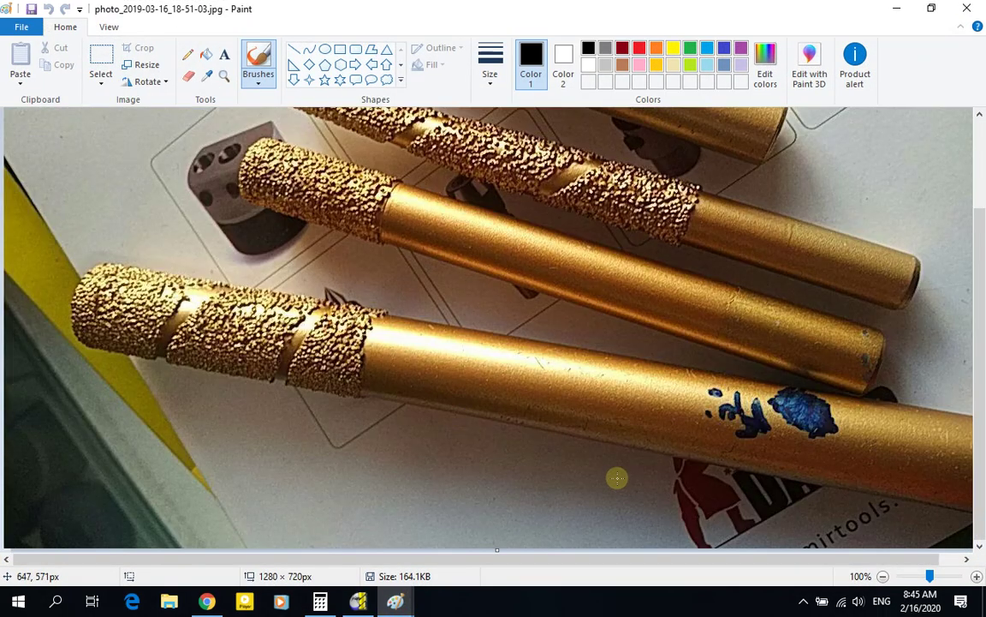
left_click(883, 576)
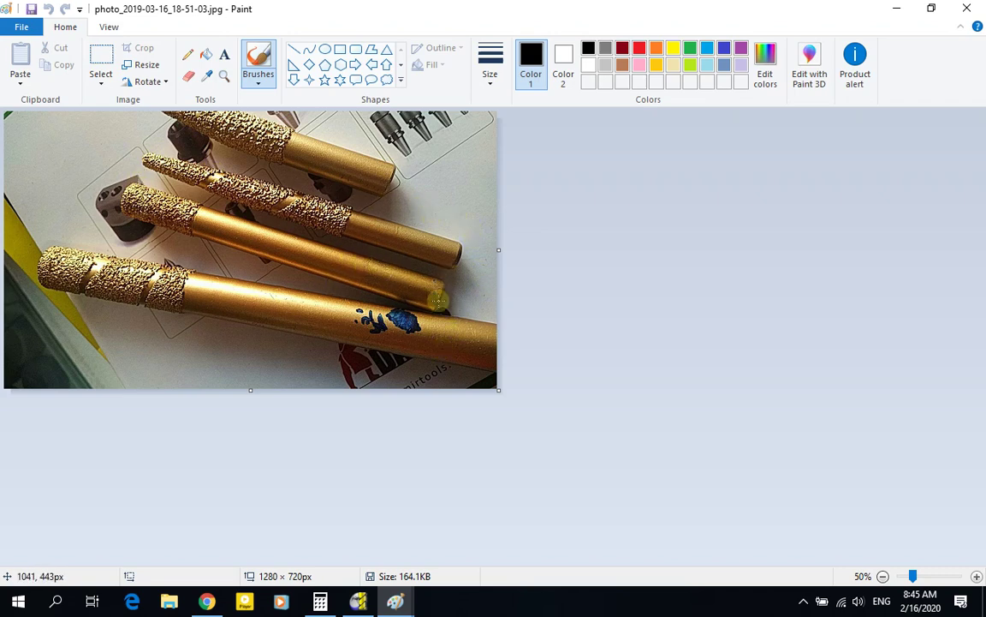
Minimize both open photos and open photo_2019-03-16_18-51-50.jpg from the desktop in Paint.
mouse_move(394, 599)
left_click(462, 514)
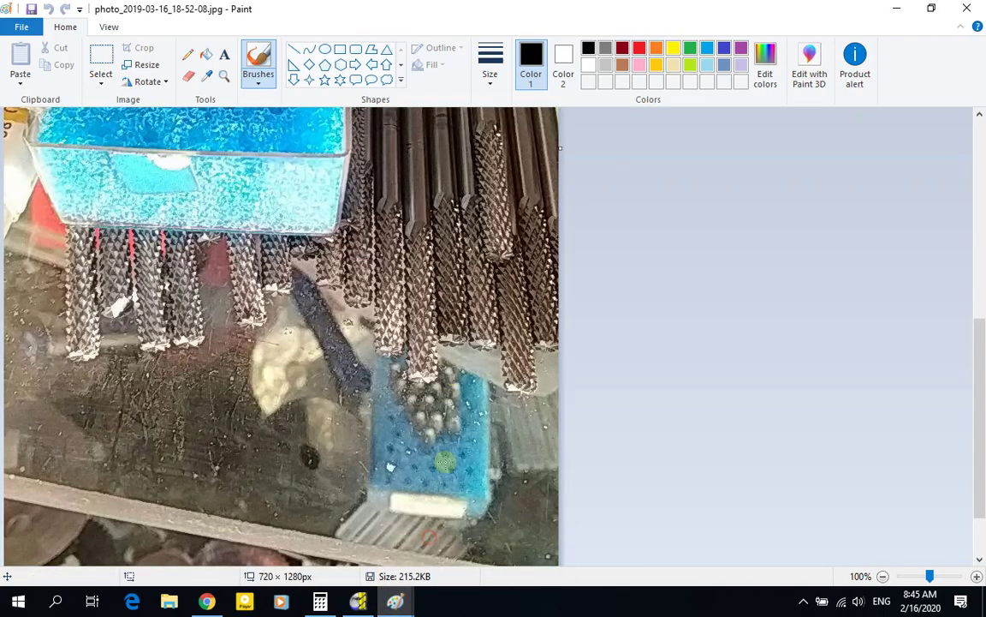
left_click(896, 8)
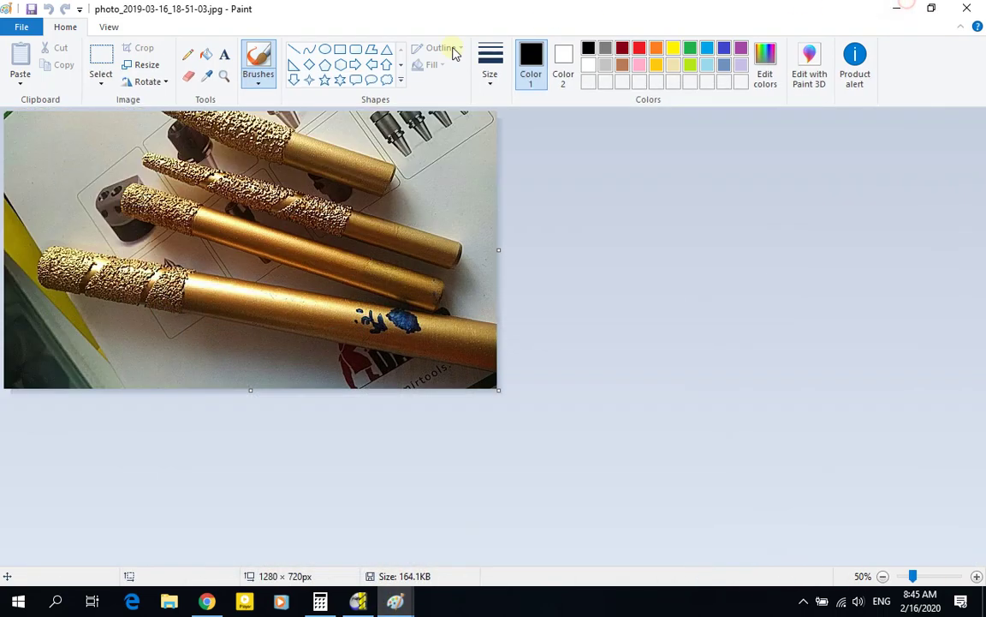
left_click(897, 8)
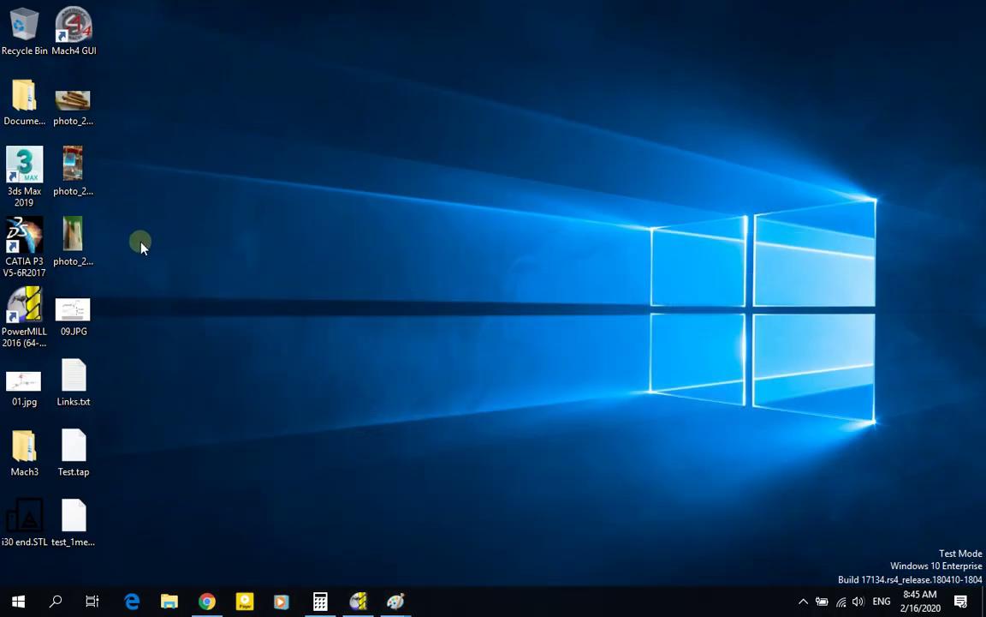
right_click(78, 239)
left_click(113, 131)
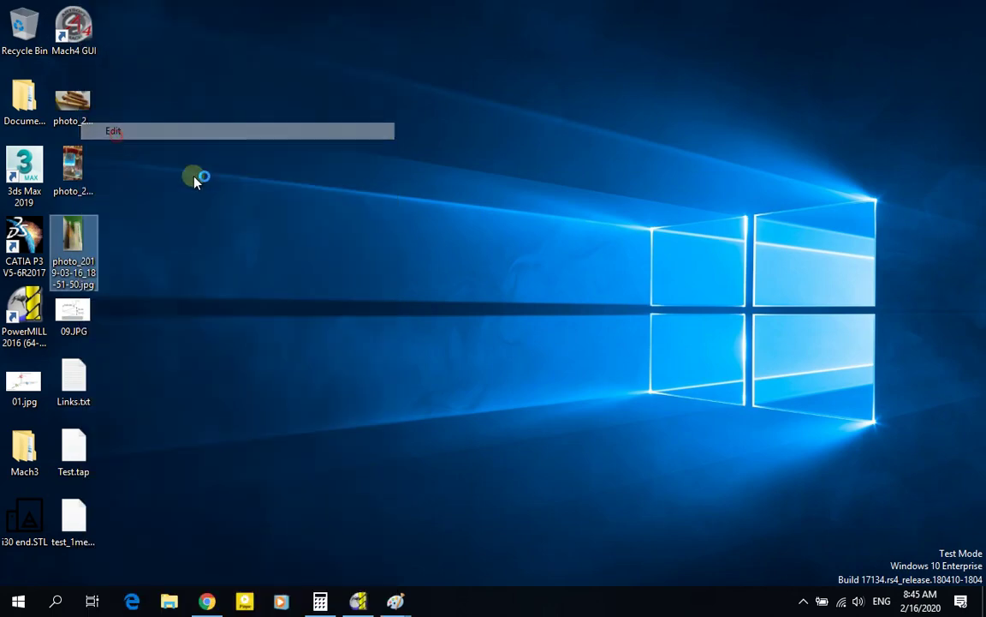
Inspect the gold tapered burr's teeth and shank and its package label, and close the photo.
scroll(514, 326, "down", 6)
scroll(214, 316, "up", 2)
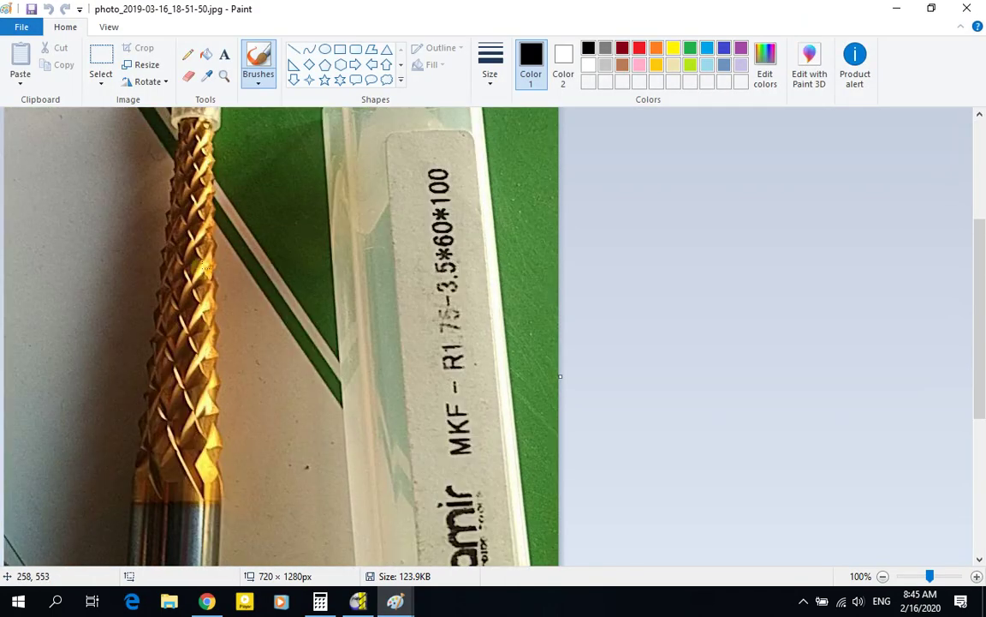
scroll(202, 274, "up", 3)
scroll(188, 291, "down", 8)
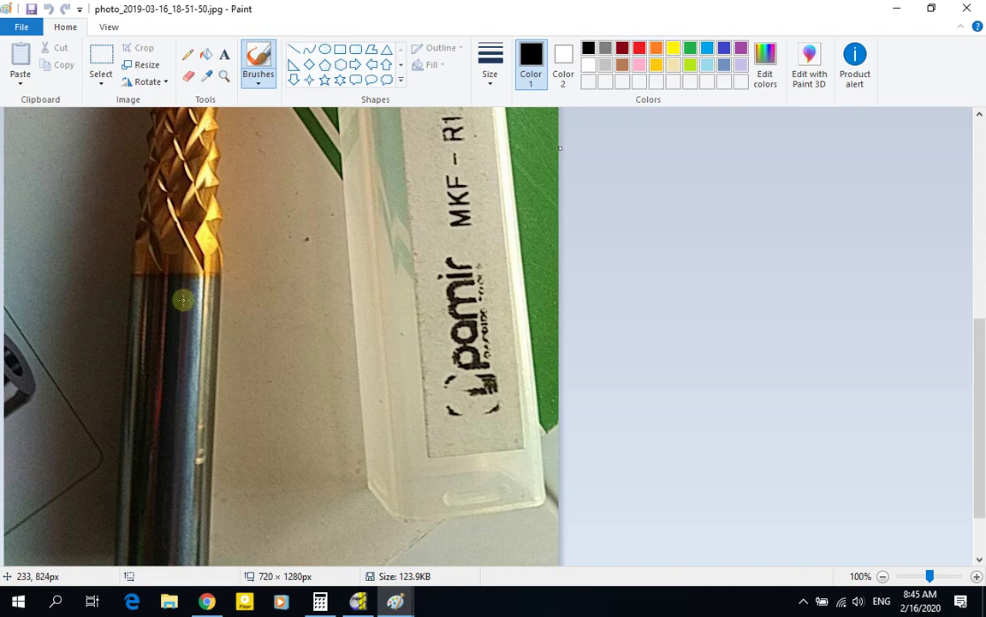
left_click(967, 8)
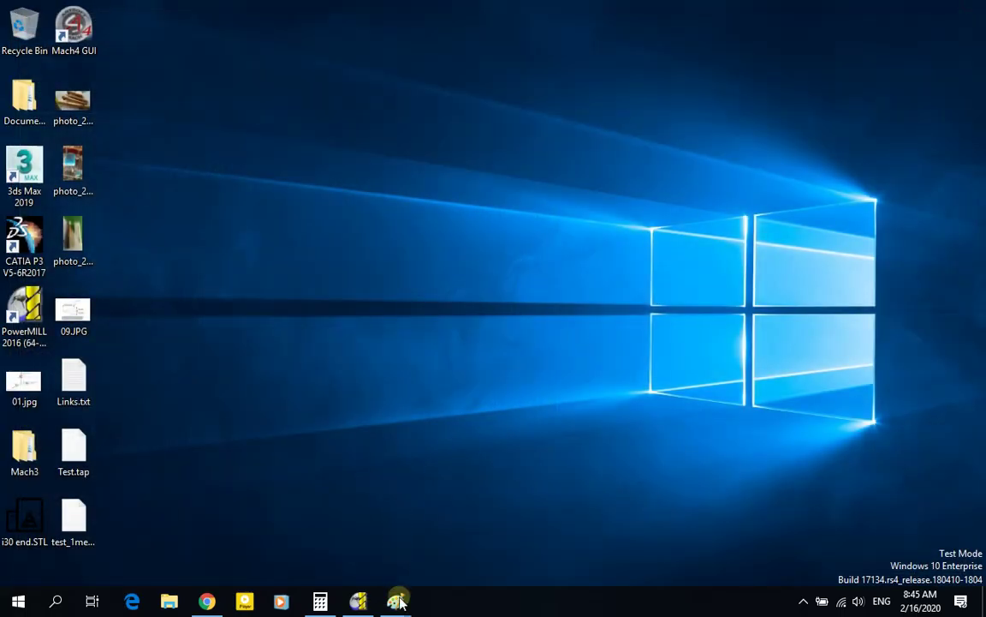
Restore photo_2019-03-16_18-52-08.jpg and view the small burrs in the blue case beside the dark-shank cutters.
mouse_move(398, 602)
left_click(414, 482)
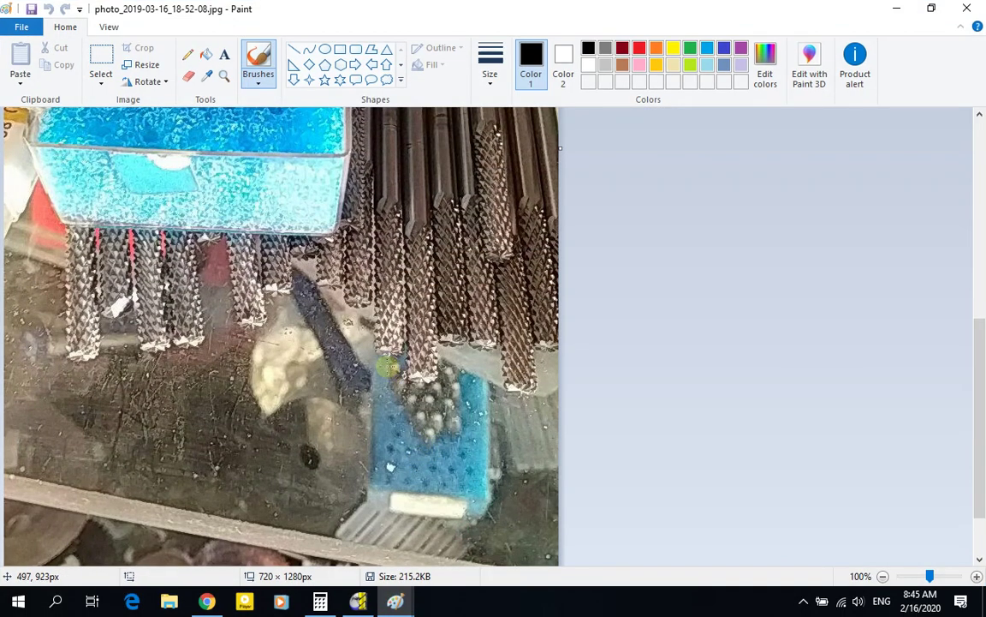
scroll(387, 367, "up", 8)
scroll(194, 368, "down", 2)
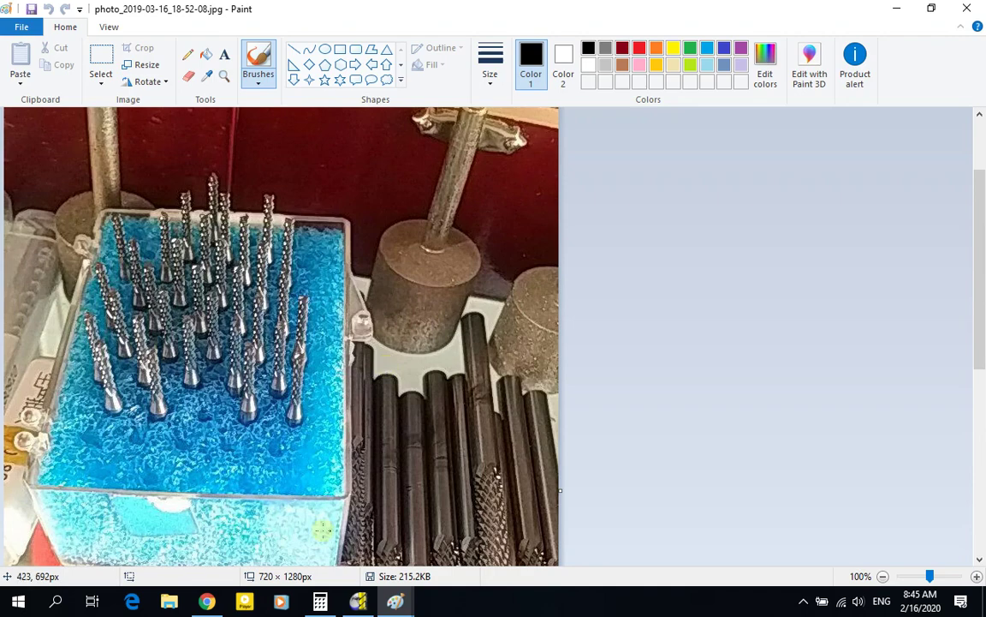
Switch to Chrome and review the images and cutting edge length options on the Stone Engraving bit product page.
key("alt+Tab")
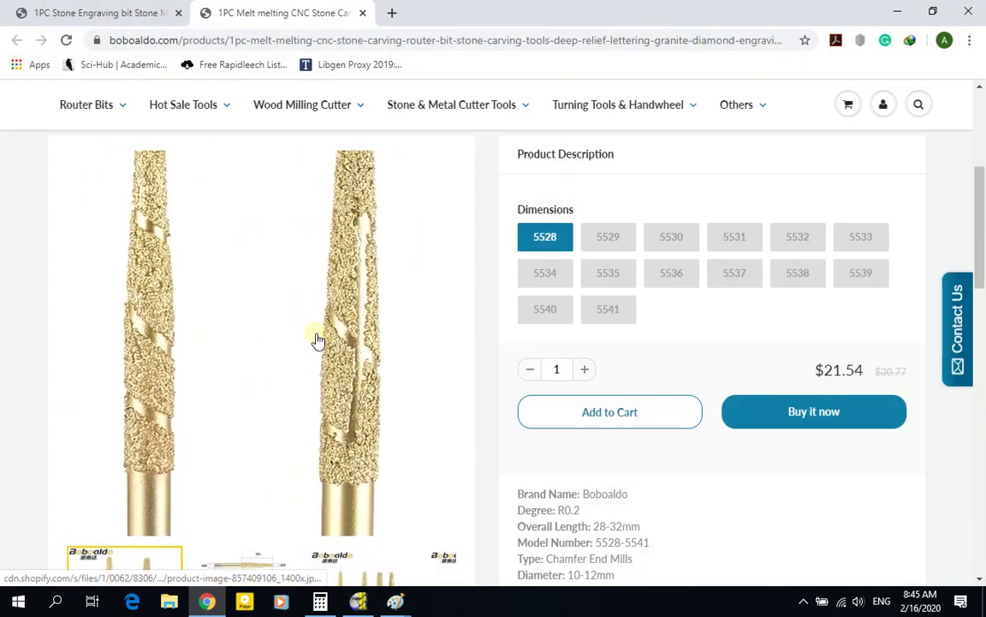
left_click(120, 8)
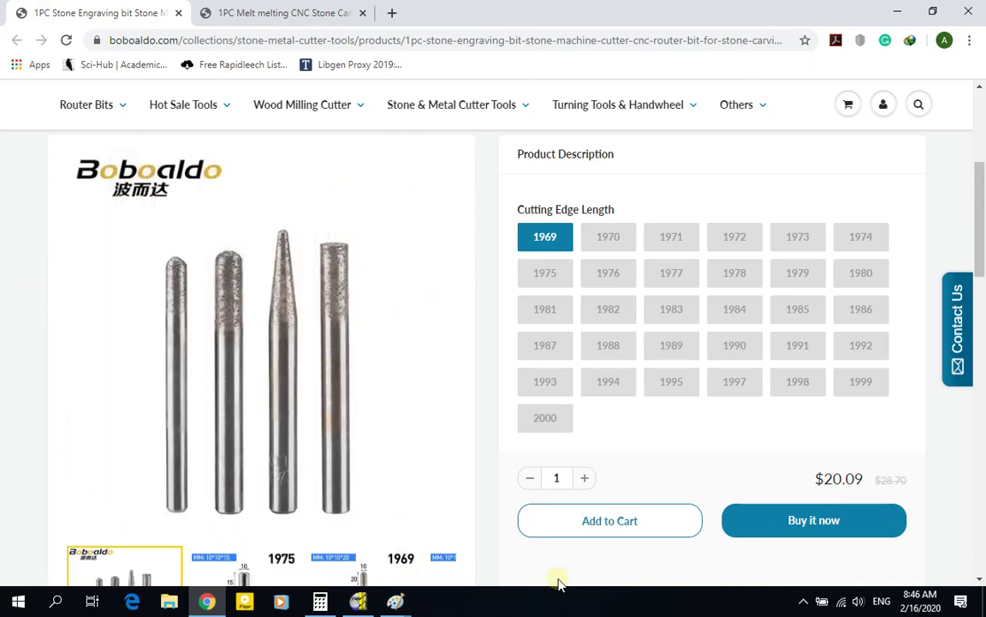
scroll(553, 553, "down", 1)
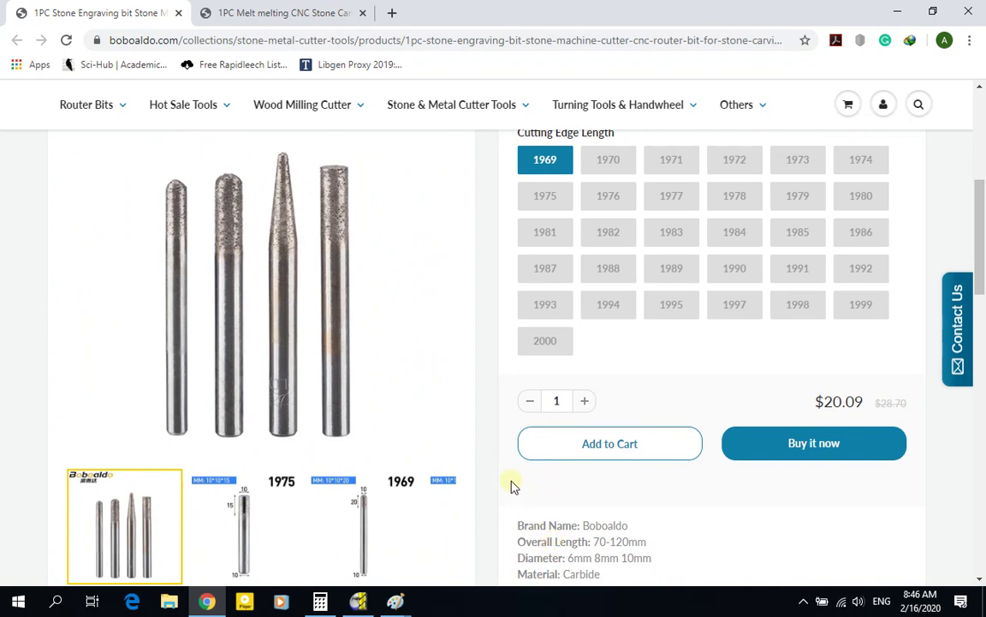
Compare the blue-case burrs in photo_2019-03-16_18-52-08.jpg with the Stone Engraving bits in Chrome, and open the Melt melting bit page.
mouse_move(393, 599)
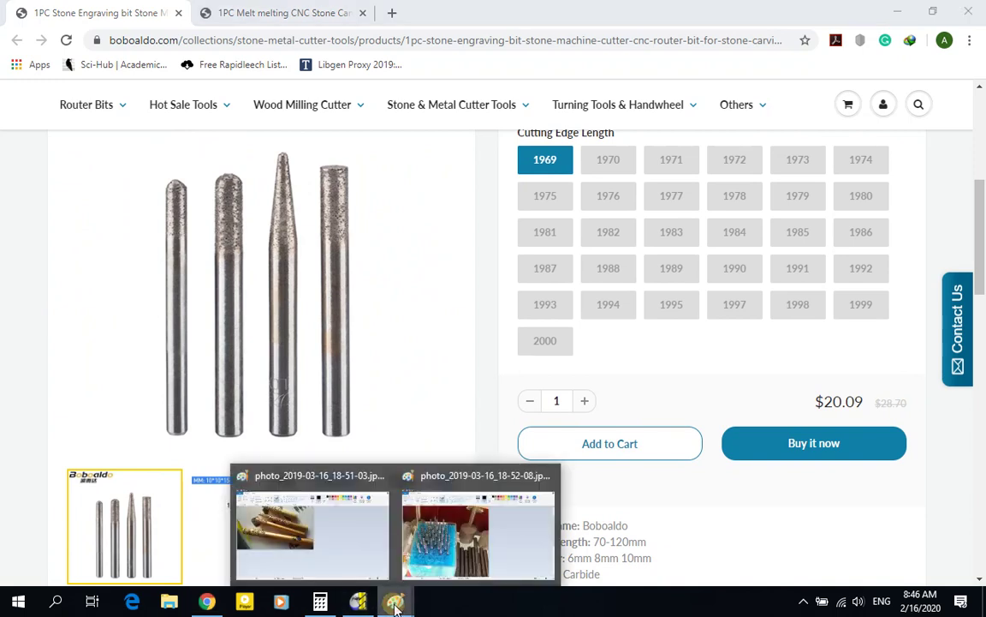
left_click(460, 535)
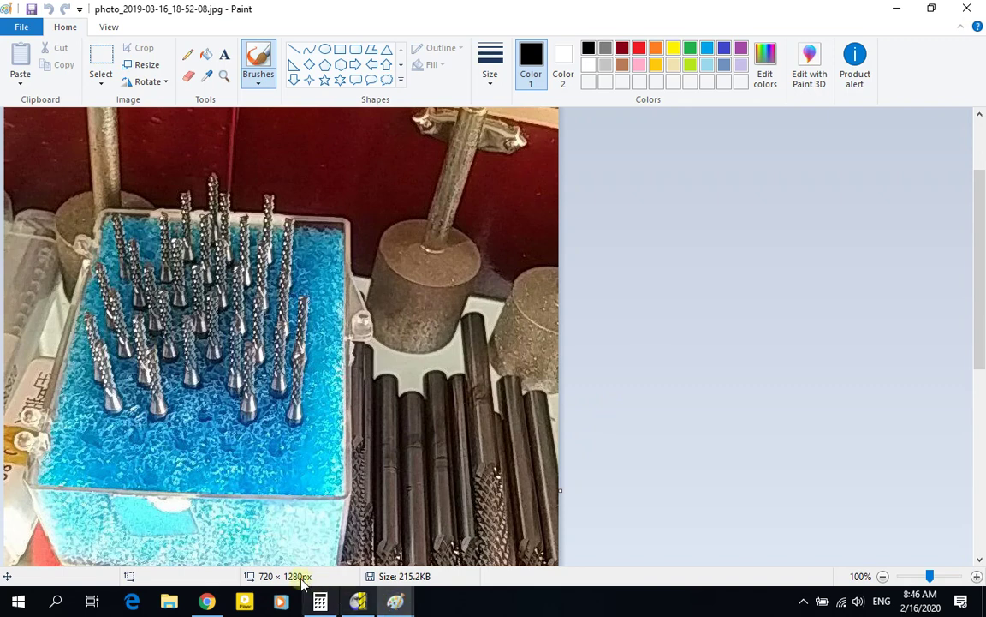
left_click(210, 601)
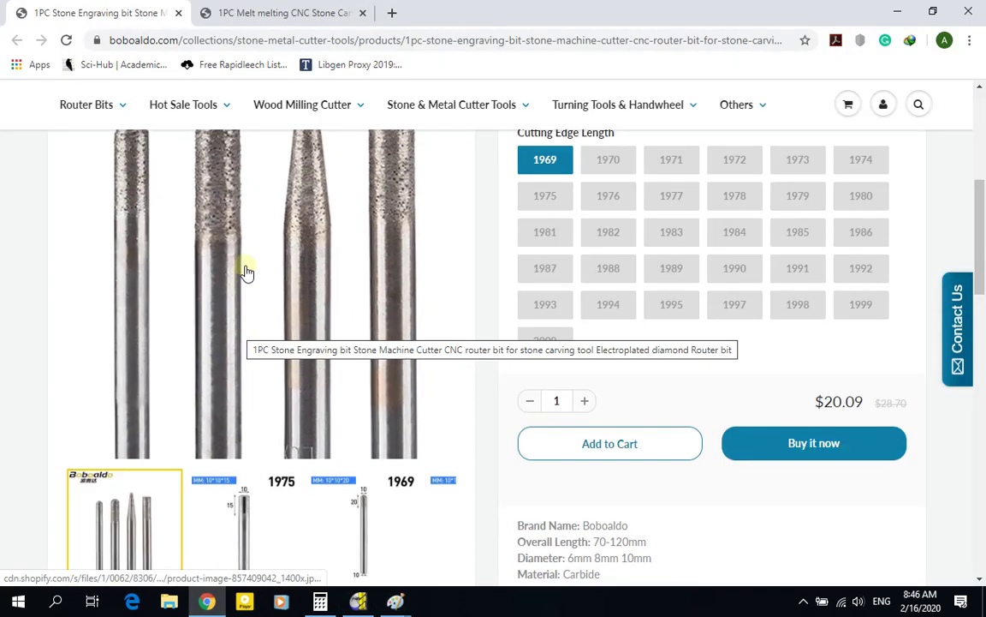
left_click(249, 11)
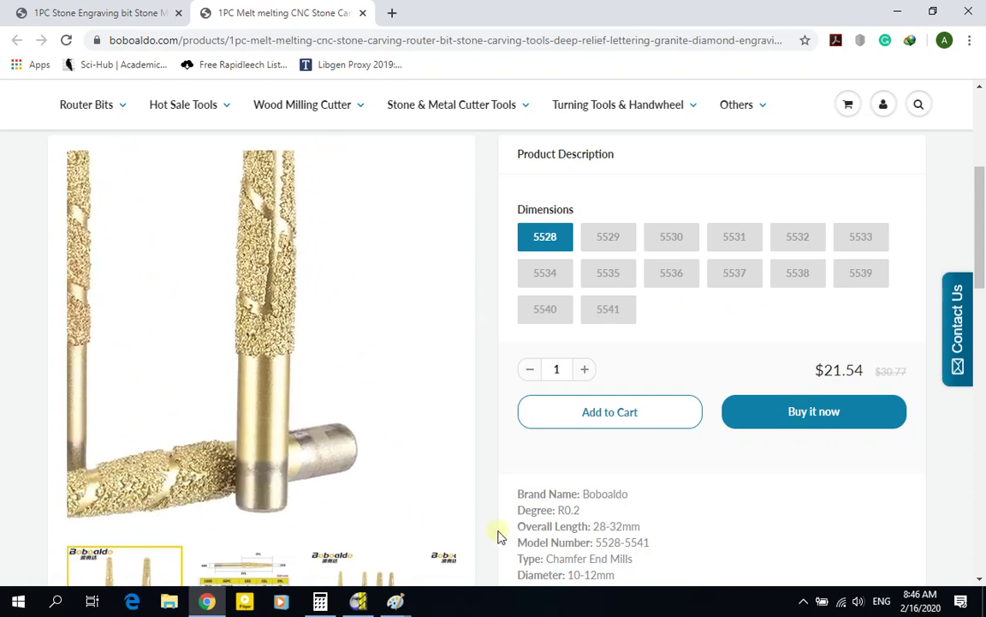
Check the dark-shank cutters in photo_2019-03-16_18-52-08.jpg against the Melt melting bit's images and specifications in Chrome.
mouse_move(396, 604)
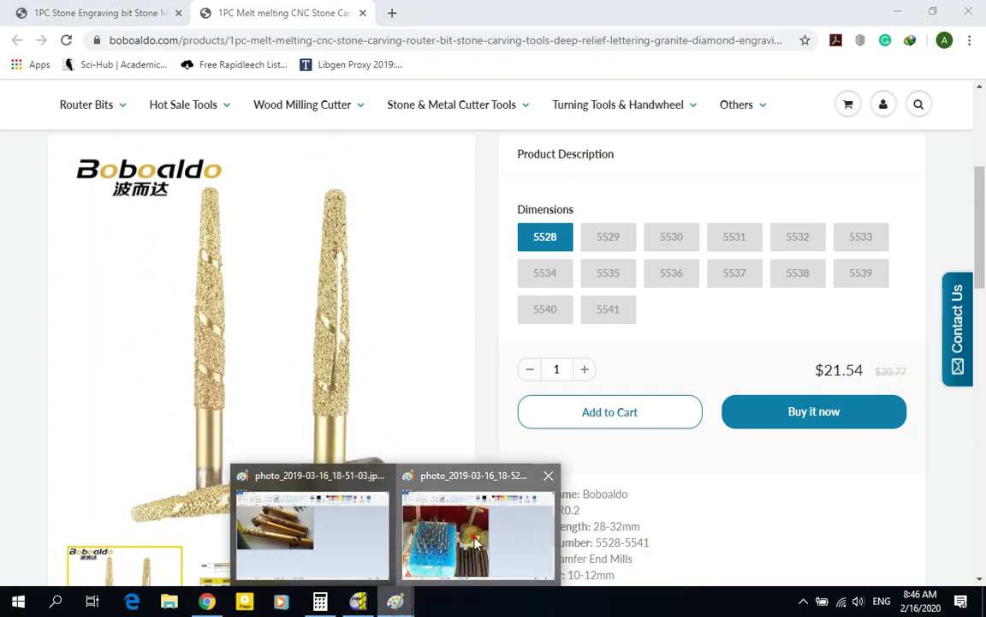
left_click(427, 482)
scroll(435, 399, "down", 3)
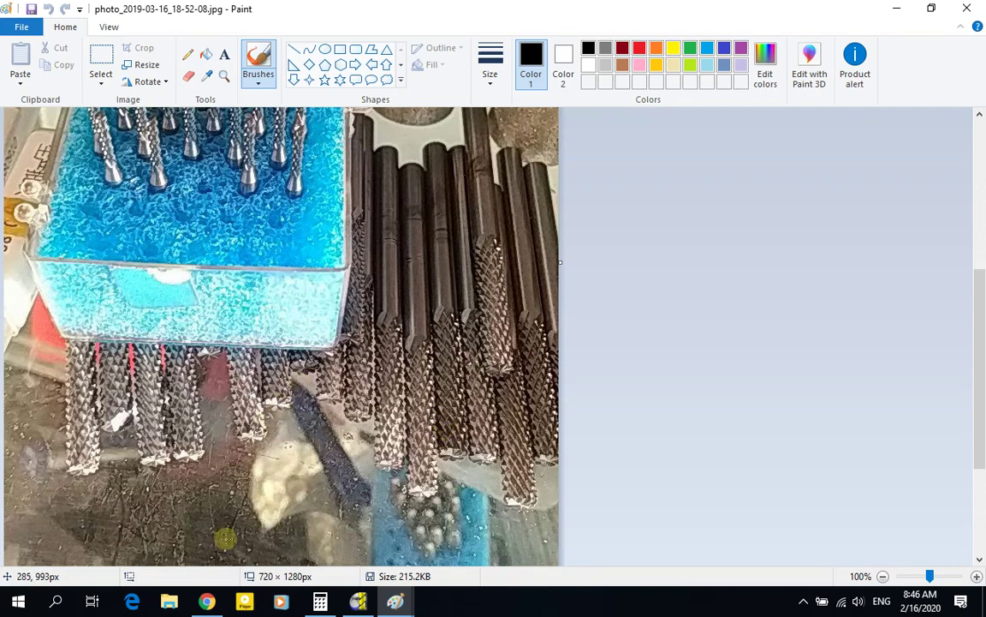
left_click(206, 602)
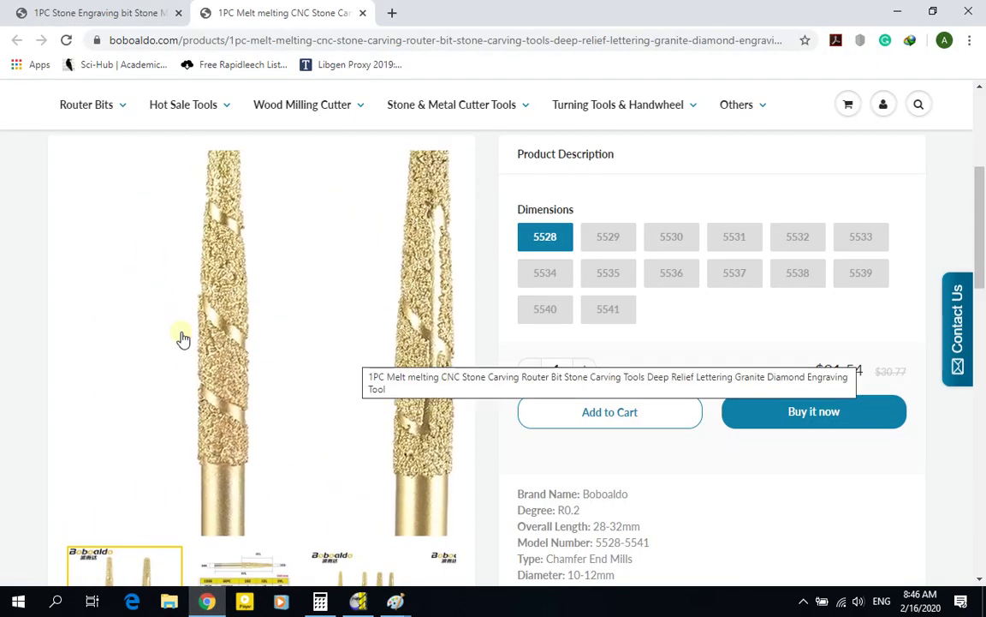
scroll(10, 233, "down", 2)
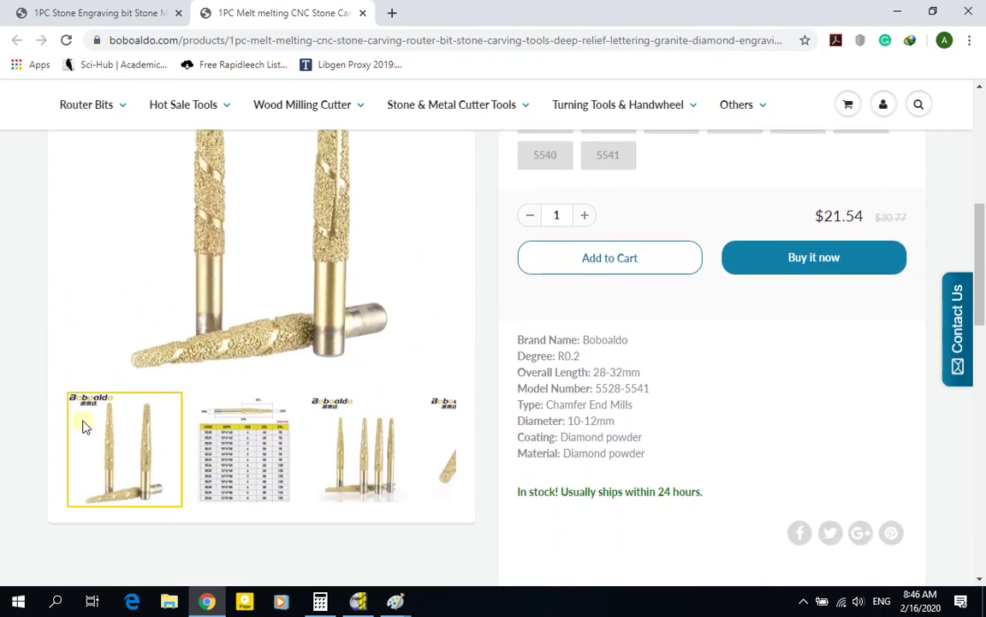
Return to photo_2019-03-16_18-52-08.jpg in Paint and compare the dark-shank cutters' toothed ends with the small burrs.
mouse_move(420, 585)
left_click(447, 545)
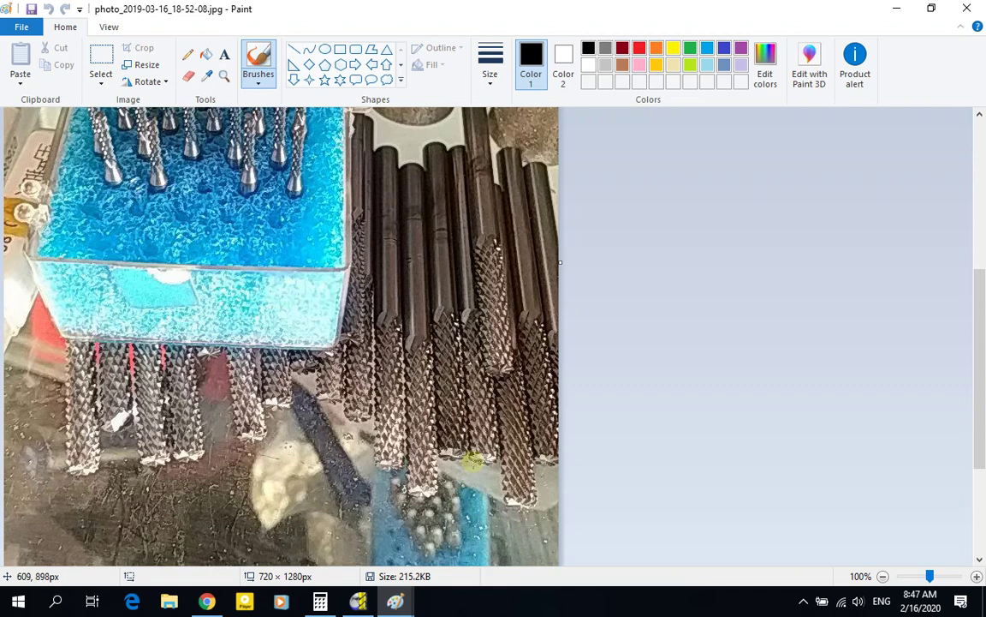
scroll(473, 461, "up", 5)
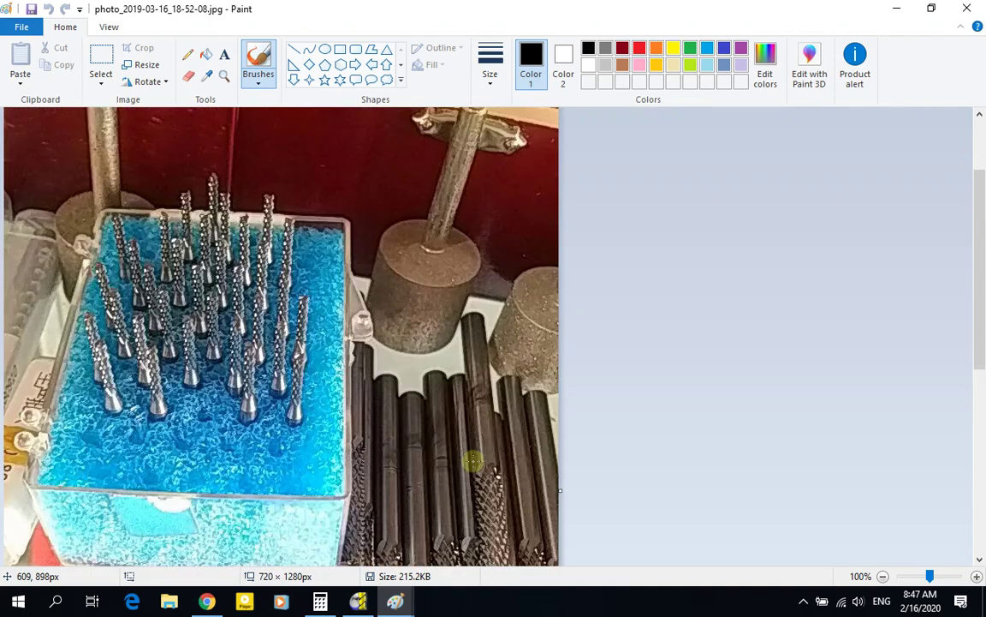
scroll(473, 461, "down", 3)
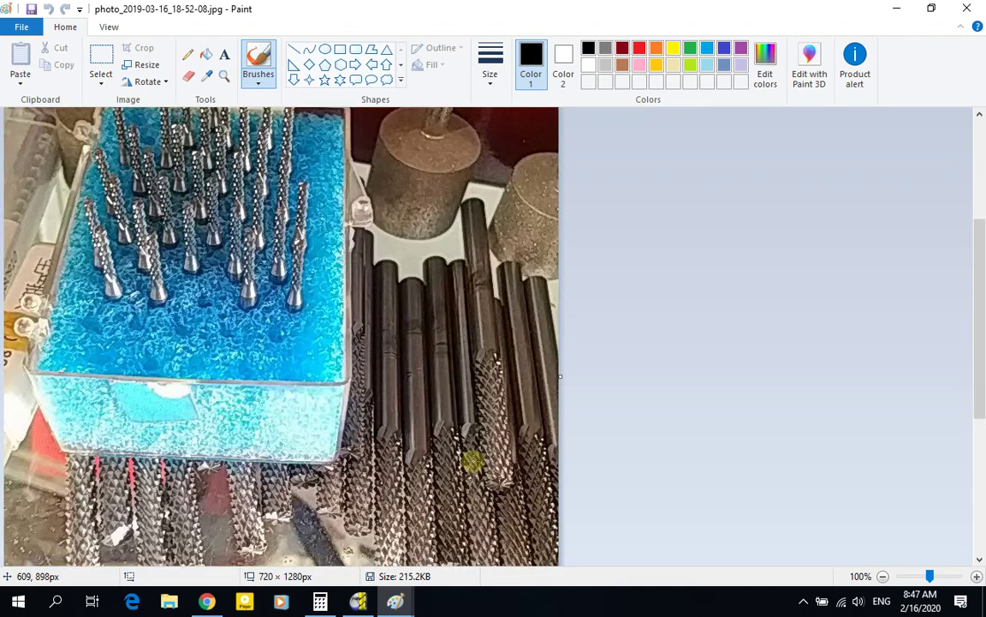
scroll(473, 461, "down", 3)
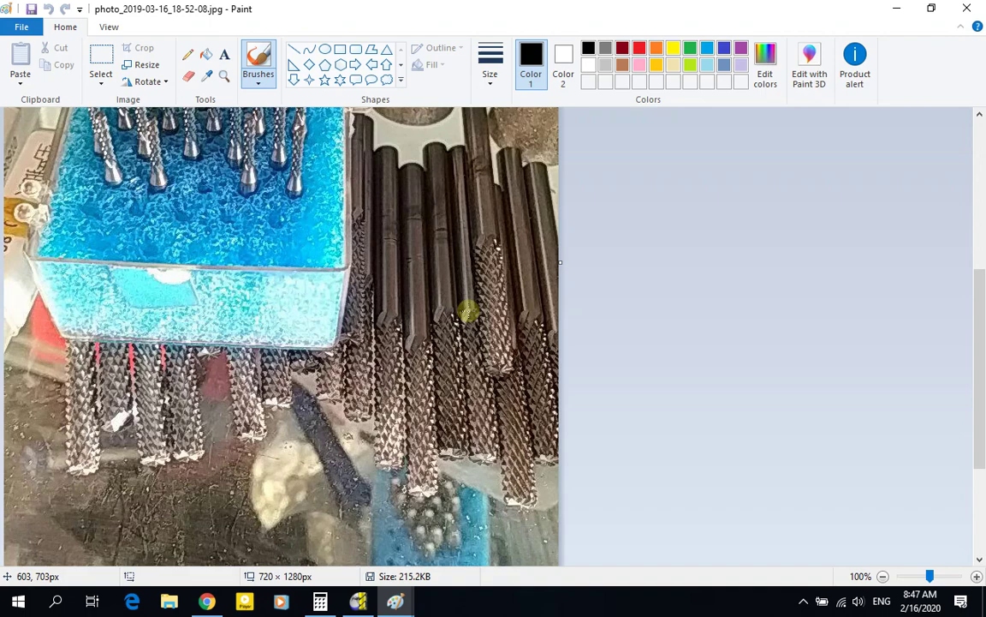
scroll(436, 334, "up", 3)
scroll(325, 215, "up", 3)
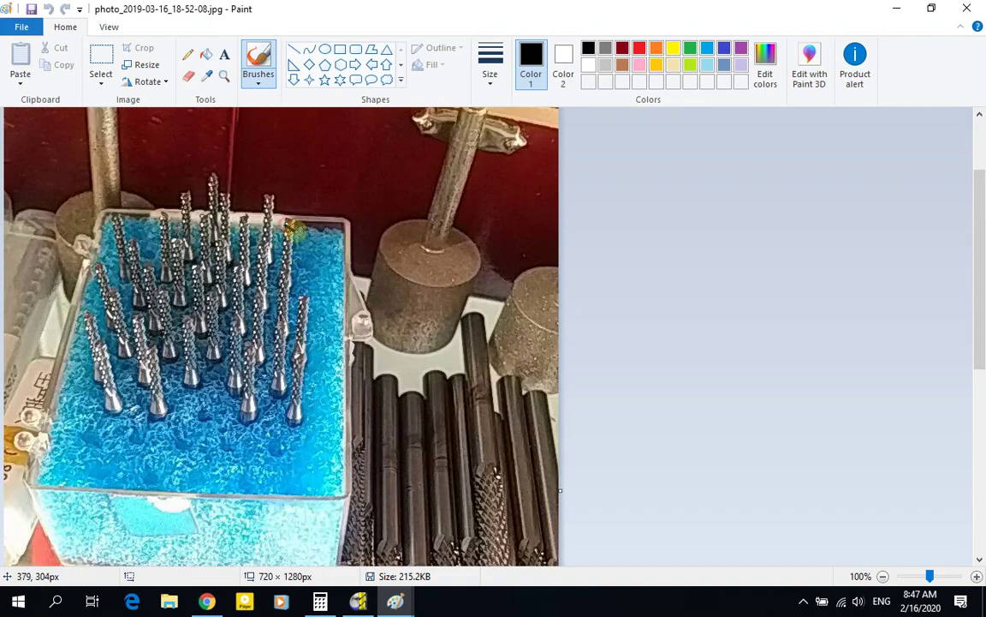
Mark a small burr in the blue case and the tallest dark cutter's shank with short black brush strokes.
left_click_drag(478, 429, 489, 440)
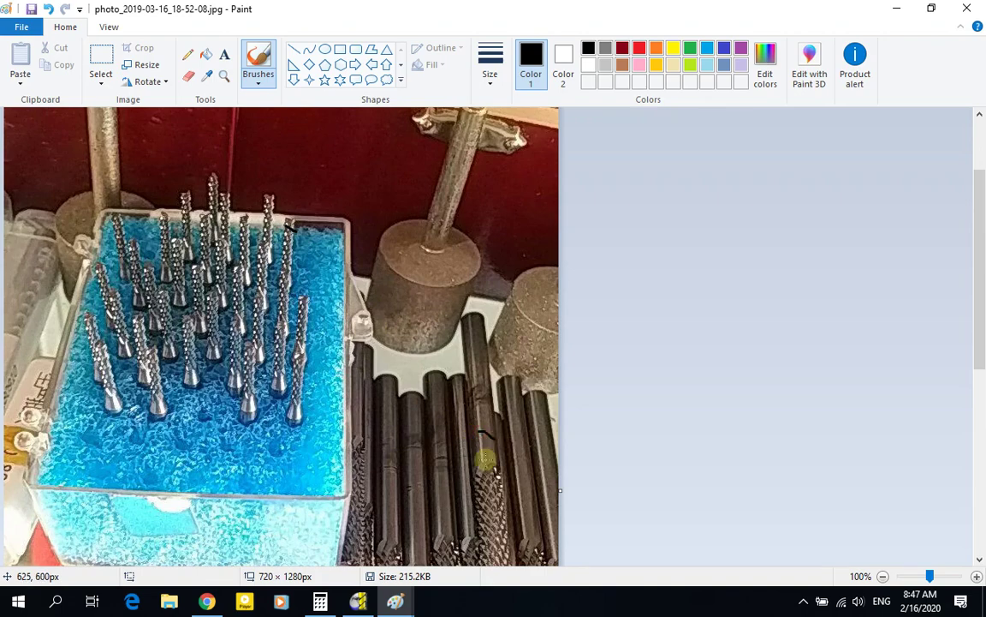
scroll(468, 454, "down", 3)
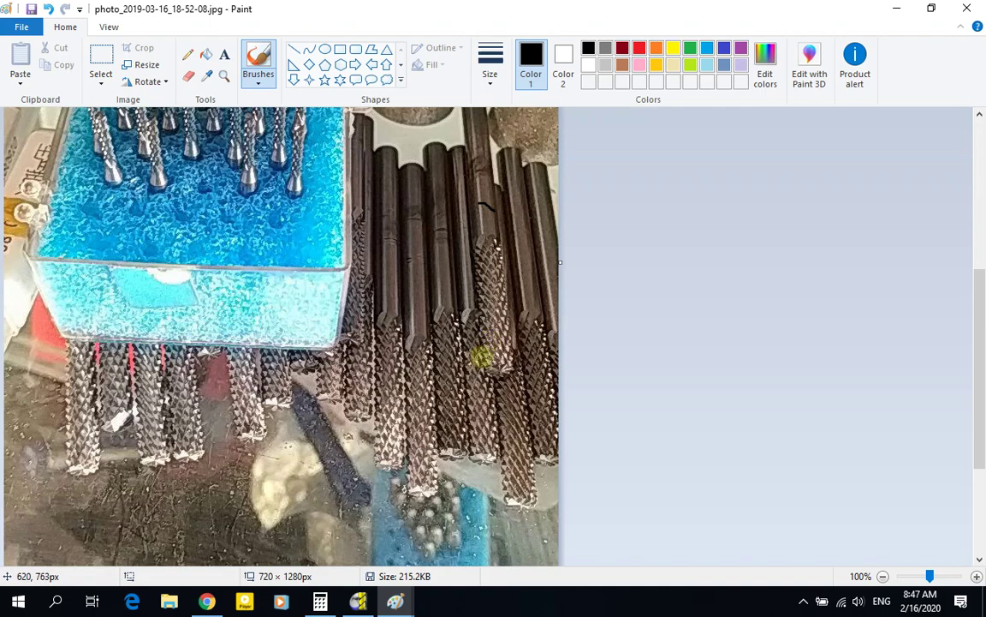
scroll(482, 356, "up", 3)
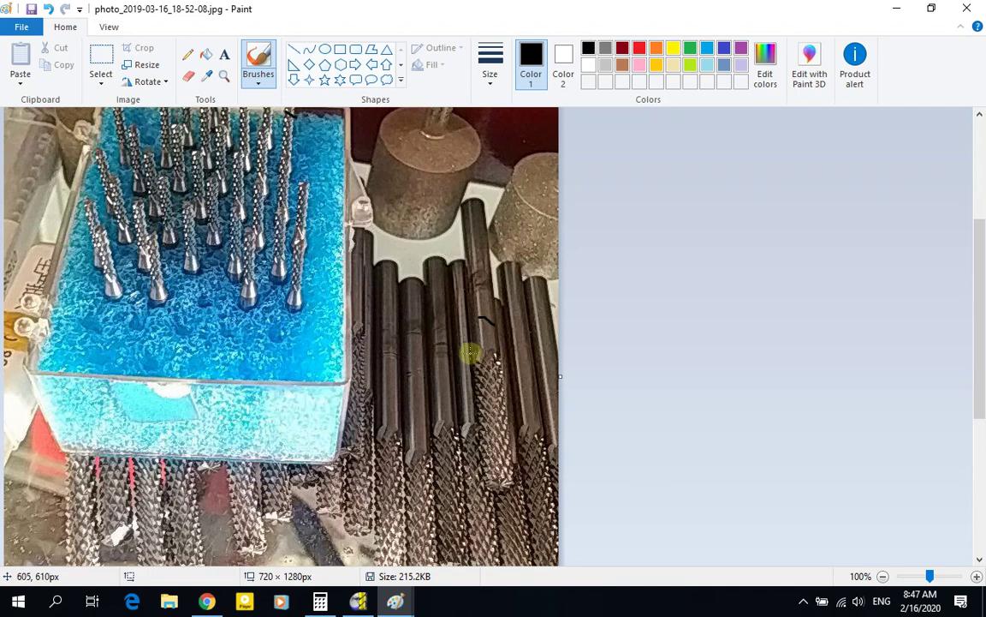
scroll(471, 352, "up", 3)
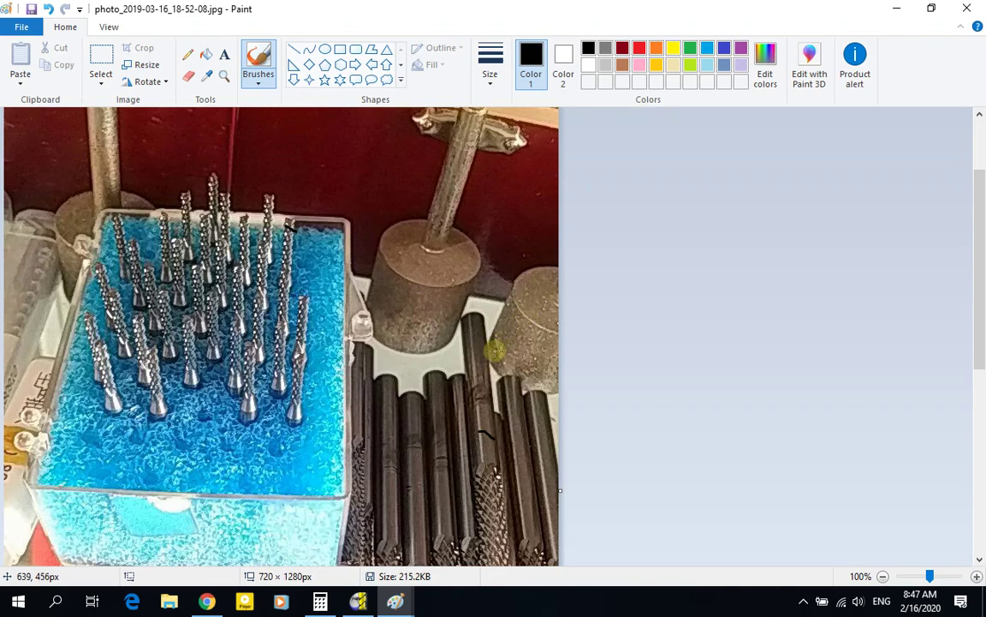
scroll(441, 318, "down", 5)
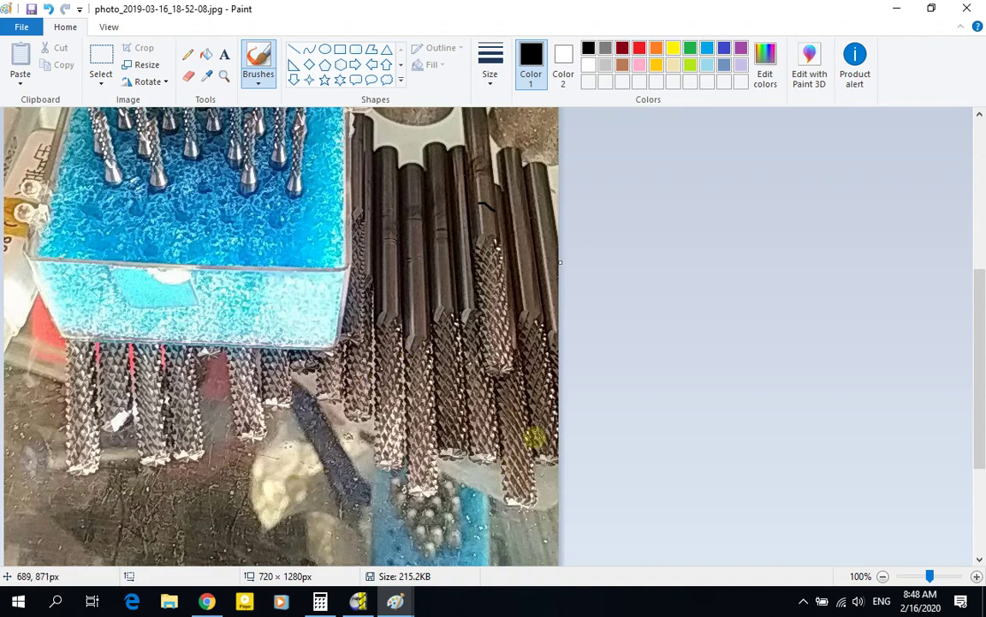
Switch back to Chrome and review the Melt melting bit's product image and dimension options.
key("alt+Tab")
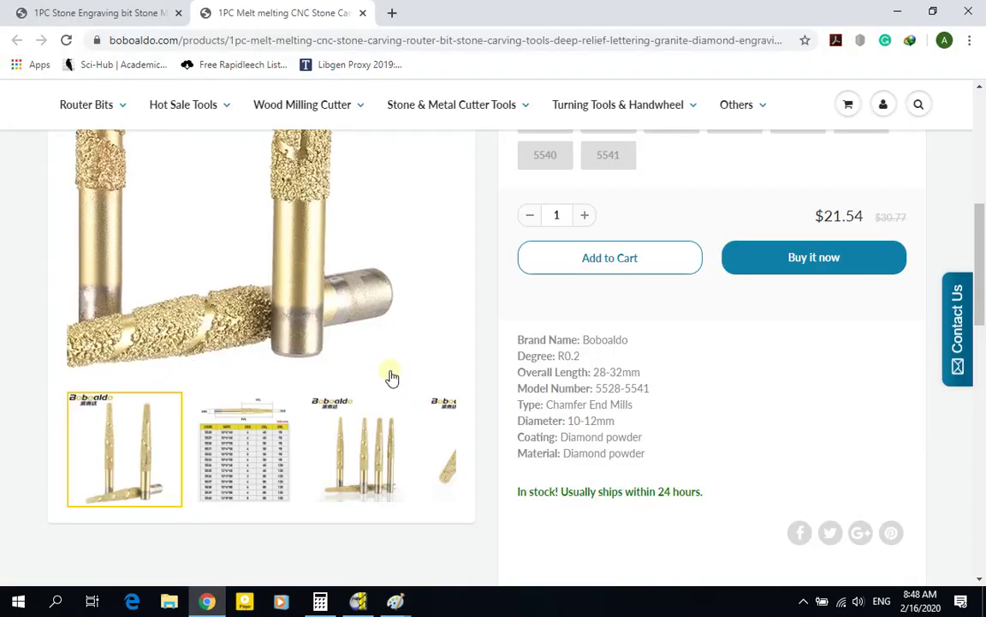
scroll(390, 388, "up", 2)
scroll(390, 388, "up", 1)
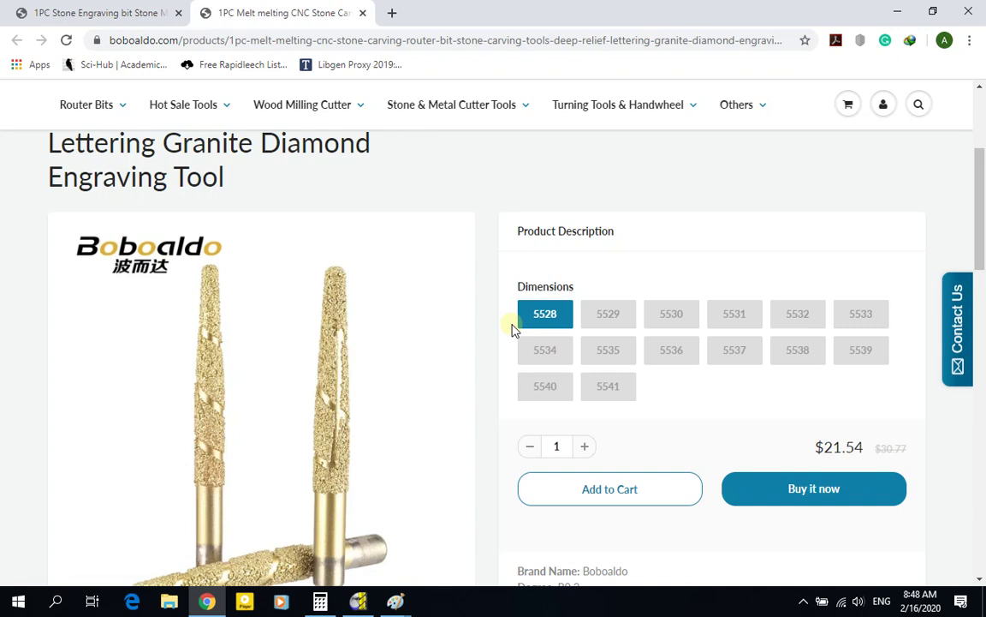
Compare the Melt melting bit's product page in Chrome with the dark-shank cutters in photo_2019-03-16_18-52-08.jpg in Paint.
scroll(513, 330, "down", 1)
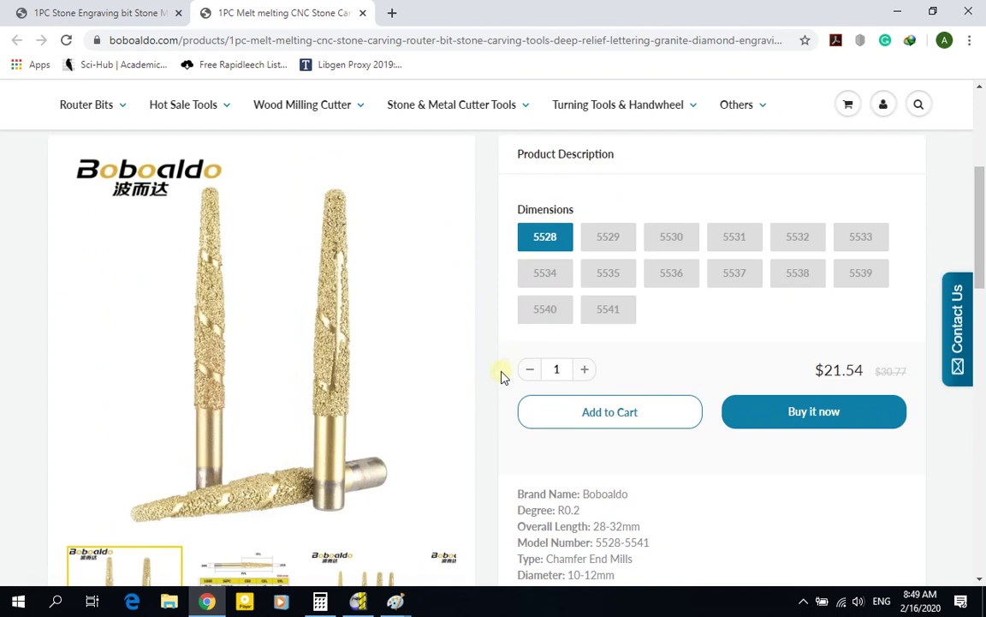
left_click(399, 602)
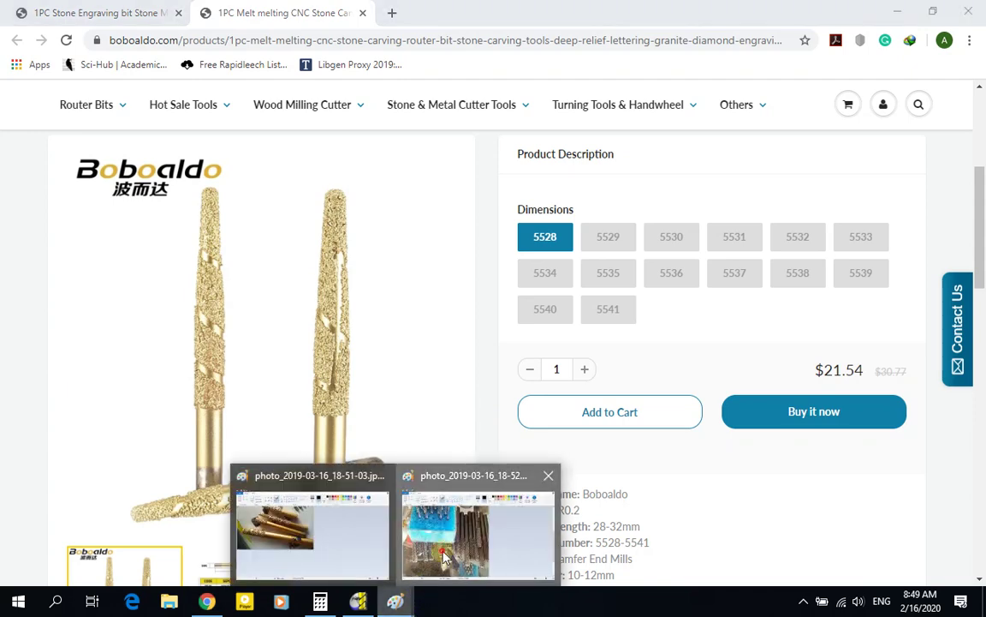
left_click(403, 506)
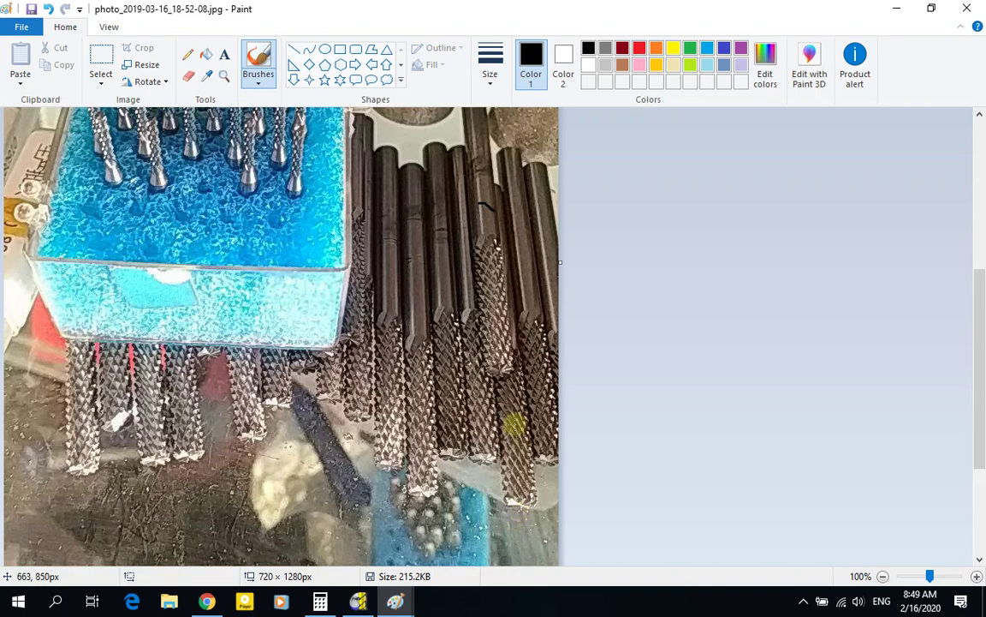
left_click(206, 602)
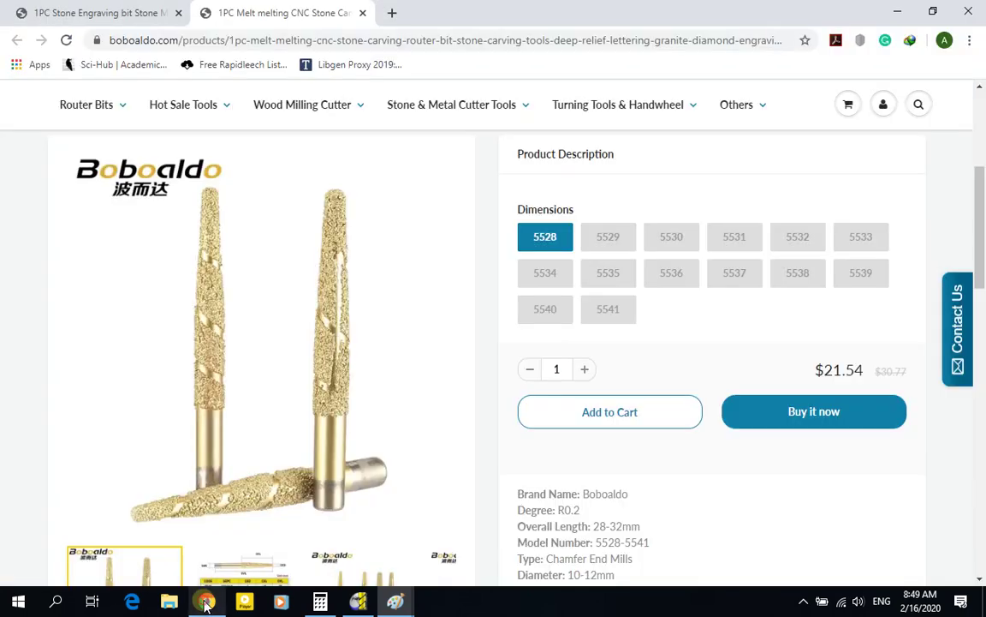
left_click(206, 602)
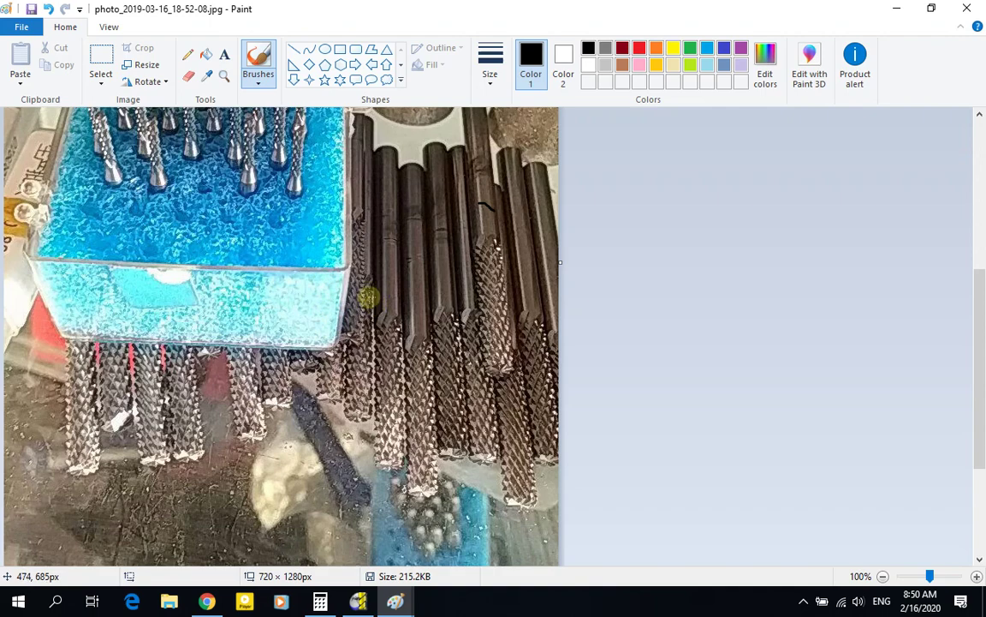
Examine the small burrs in the blue case and the dark-shank cutters' shanks and toothed ends in the photo.
scroll(368, 297, "up", 3)
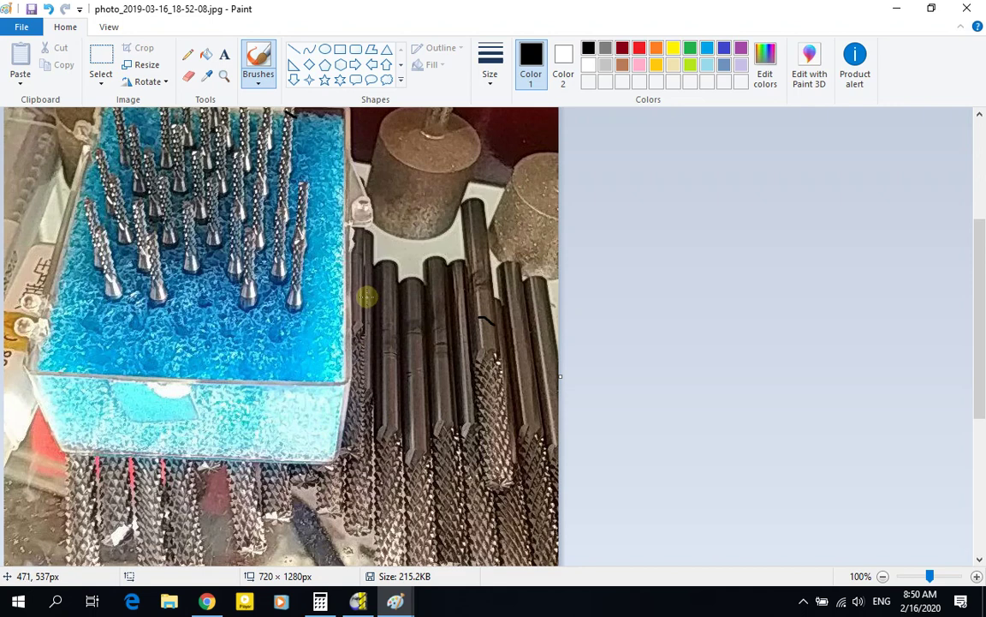
scroll(367, 297, "up", 3)
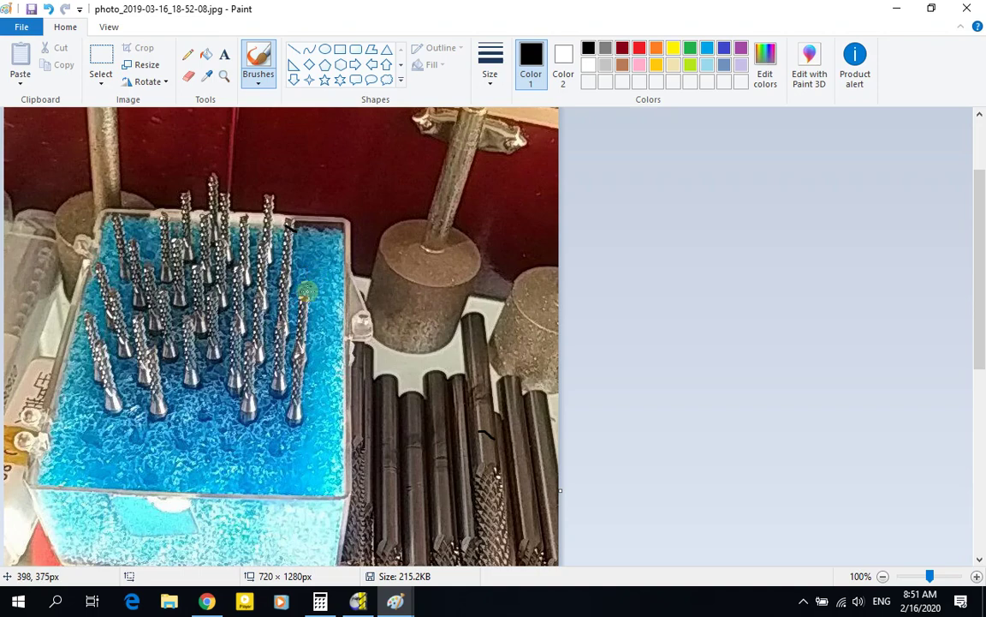
scroll(313, 278, "down", 5)
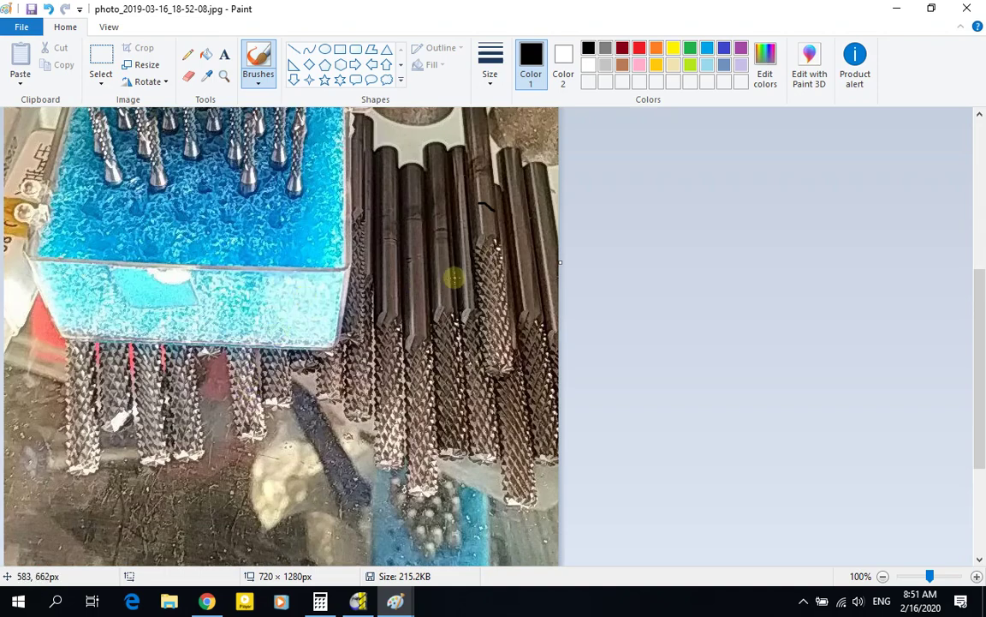
scroll(345, 417, "up", 3)
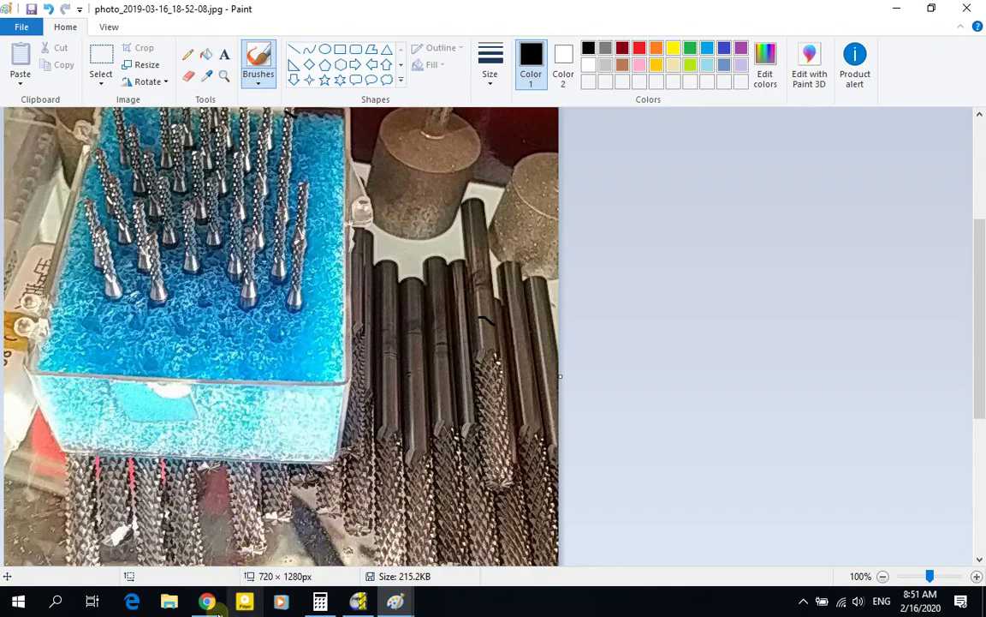
Switch to Chrome and review the Melt melting bit's specifications and the Stone Engraving bit's product page.
left_click(206, 602)
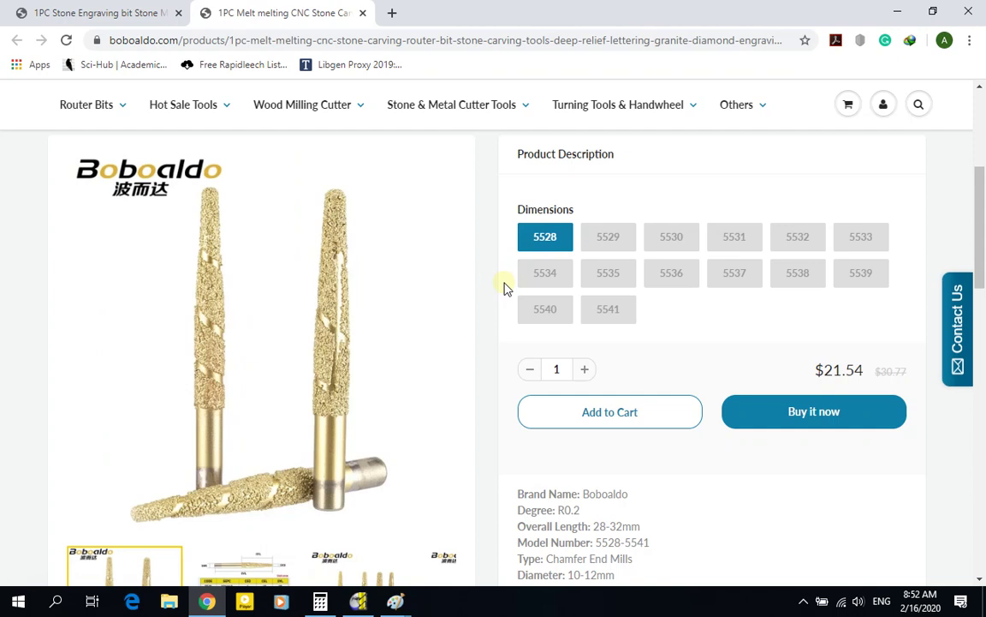
scroll(503, 289, "down", 2)
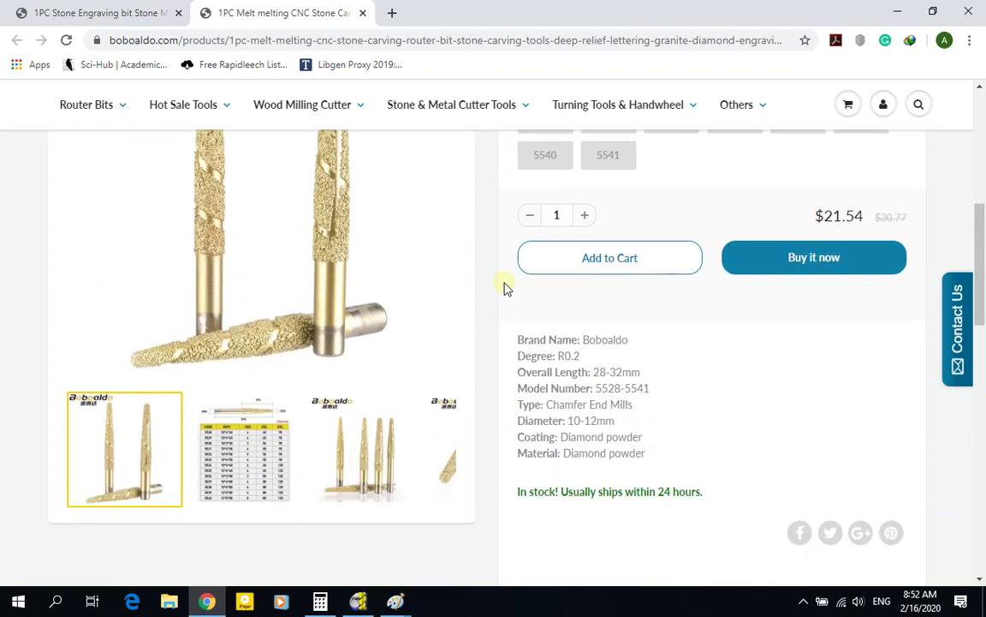
left_click(120, 12)
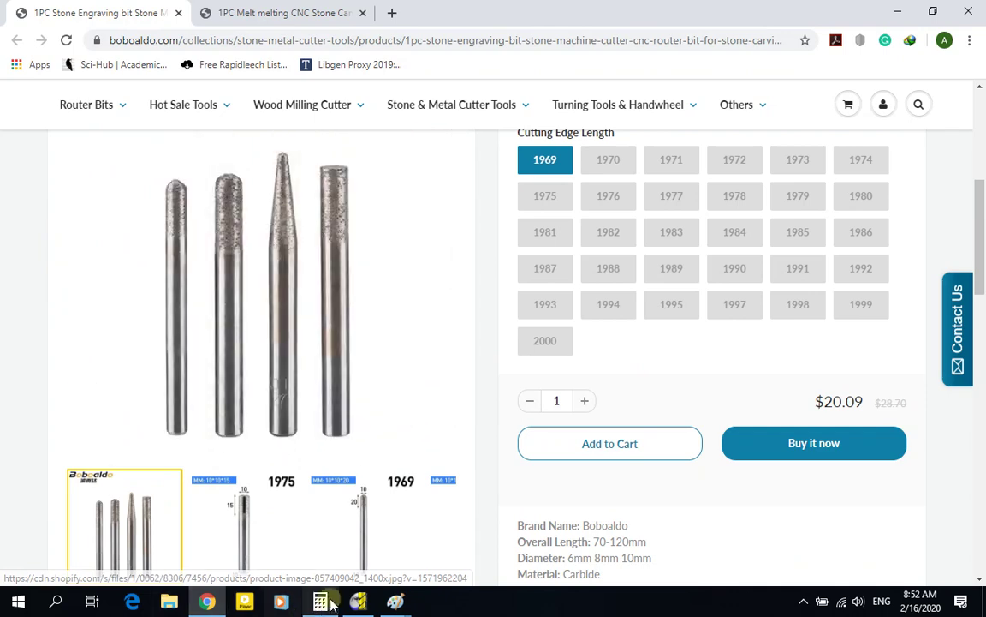
Switch to PowerMILL and set the spindle speed to 18000 rpm in the Feeds and Speeds settings.
left_click(360, 602)
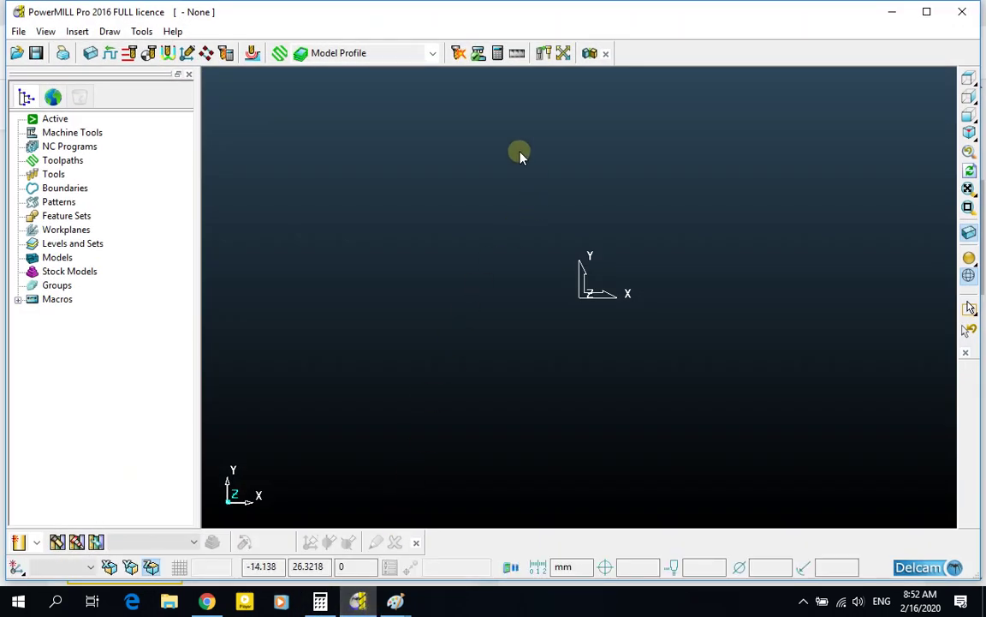
left_click(98, 51)
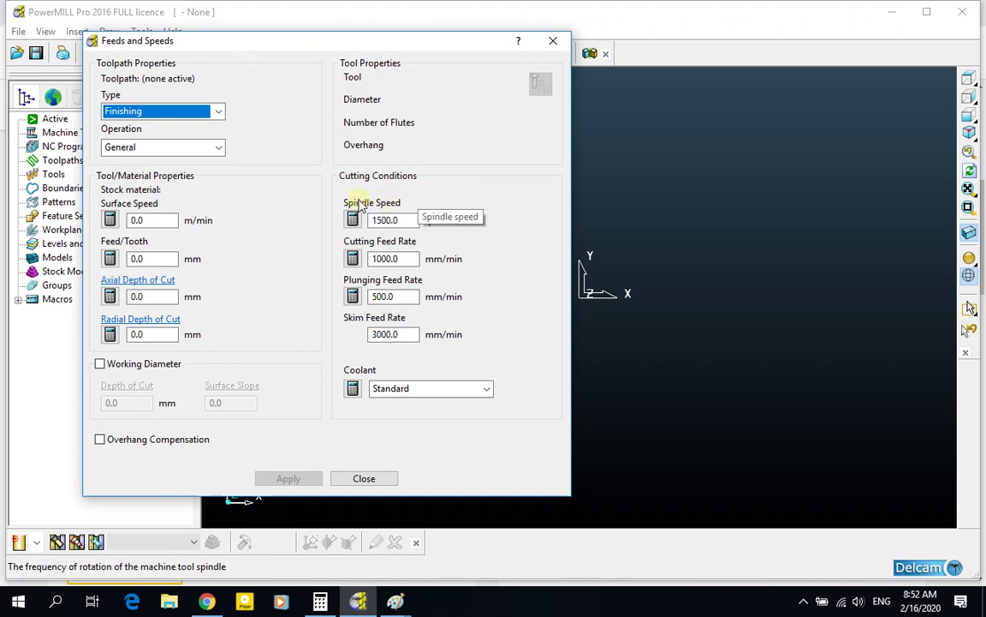
left_click(402, 220)
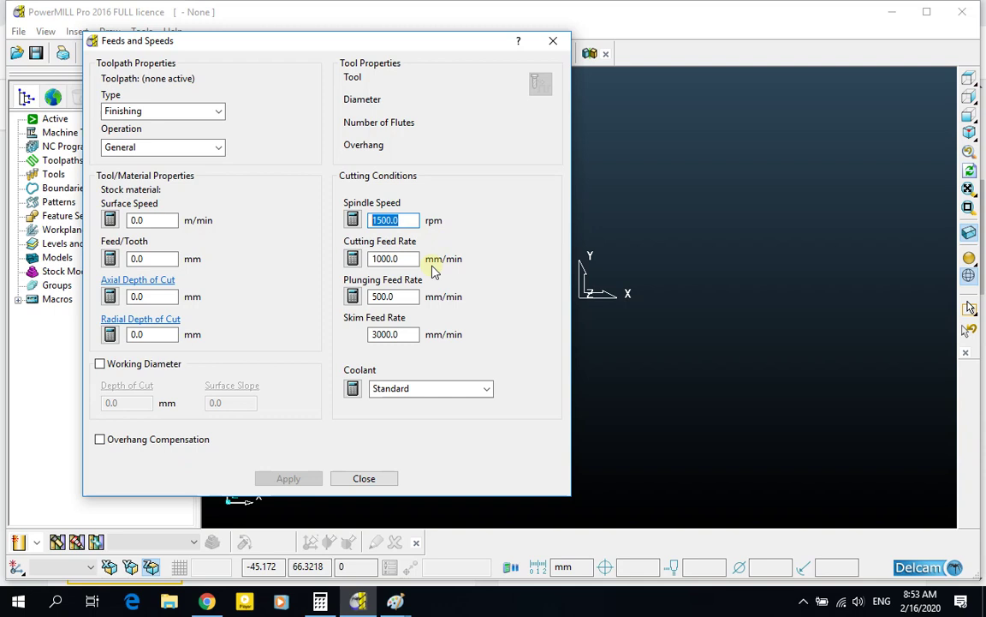
type("1")
key("Return")
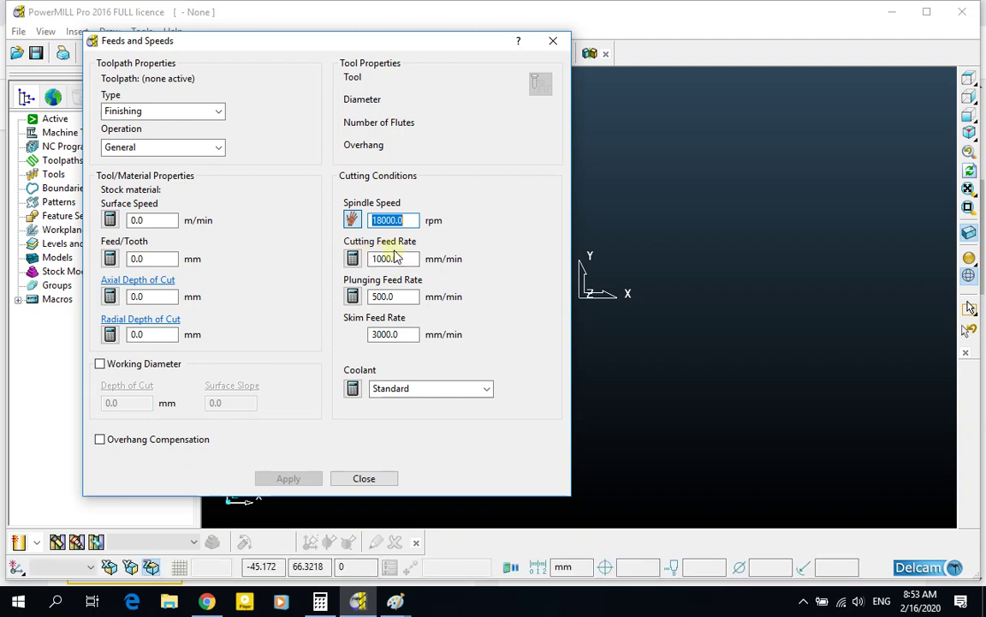
Examine the cutting, plunging and skim feed rates and close the Feeds and Speeds dialog.
left_click(403, 257)
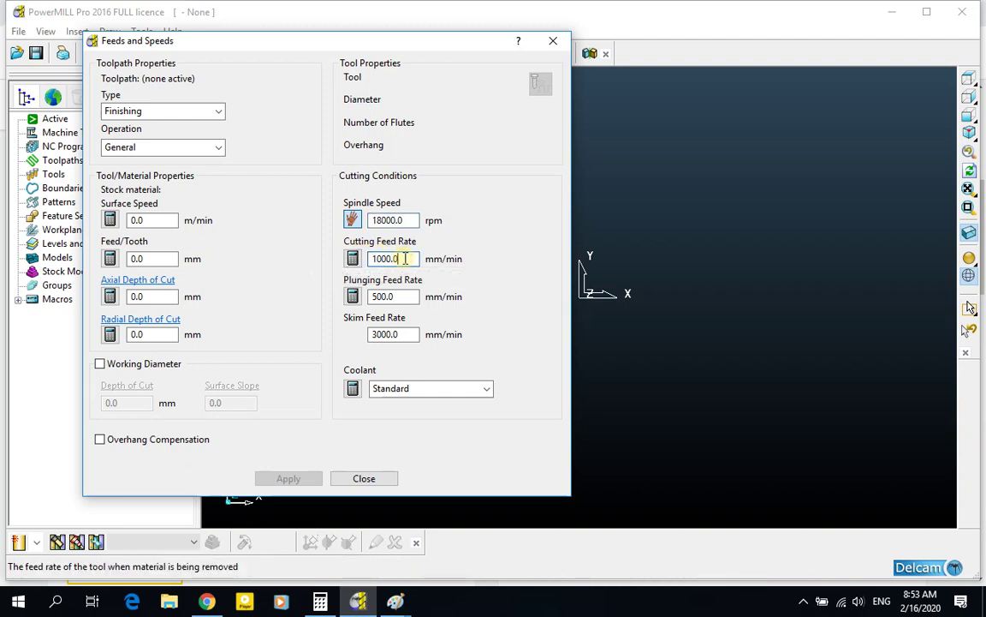
double_click(402, 258)
double_click(386, 258)
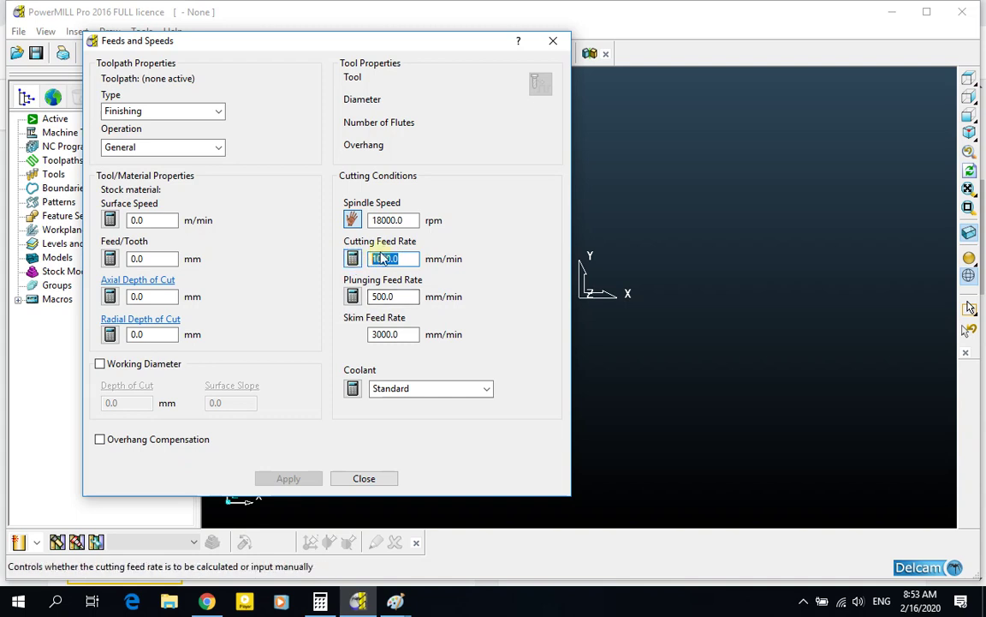
left_click(400, 297)
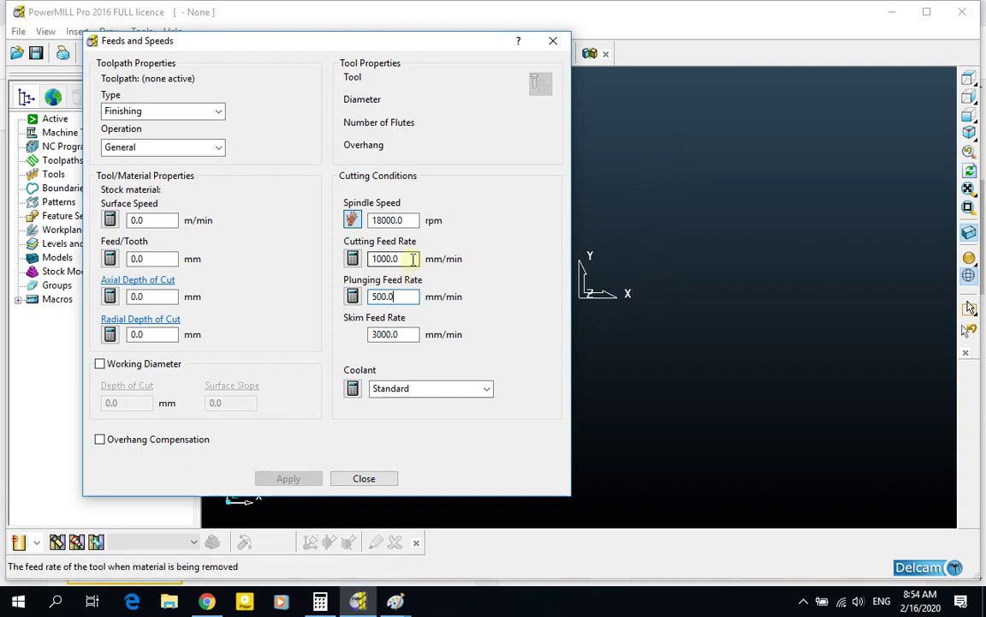
double_click(410, 296)
key("Tab")
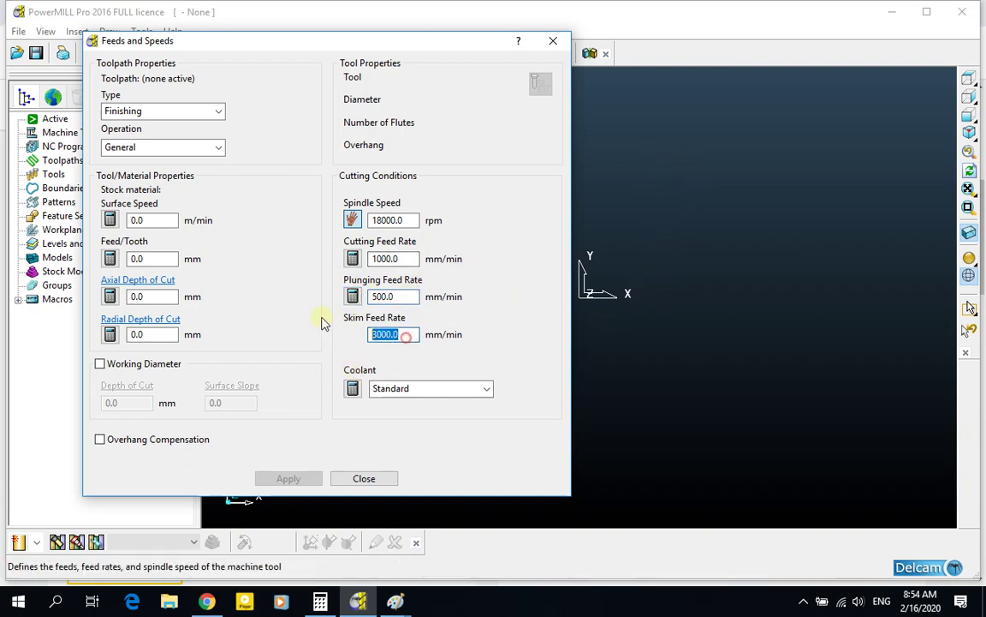
left_click_drag(176, 40, 186, 39)
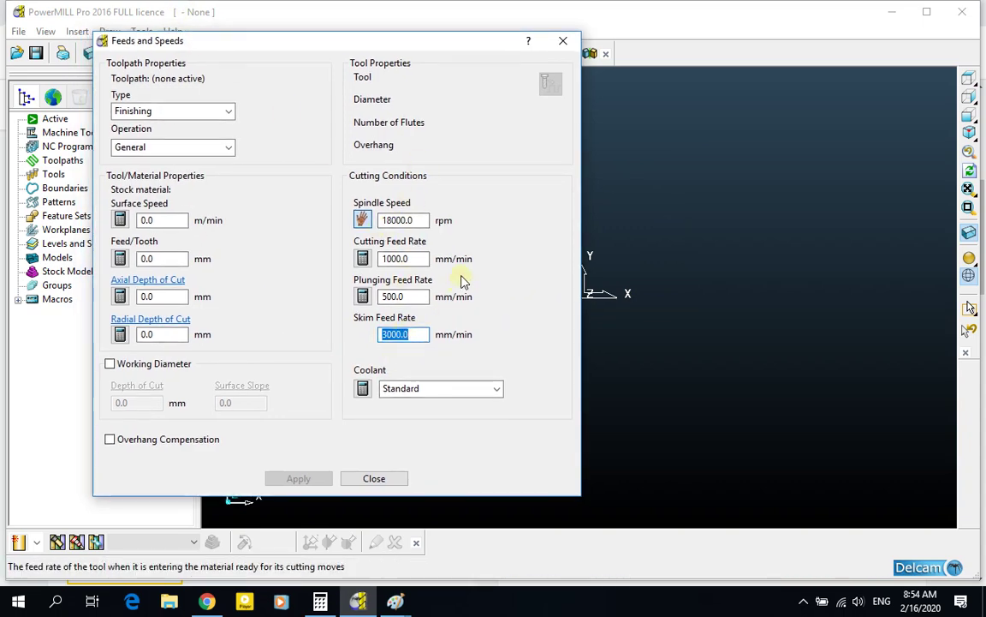
left_click(374, 477)
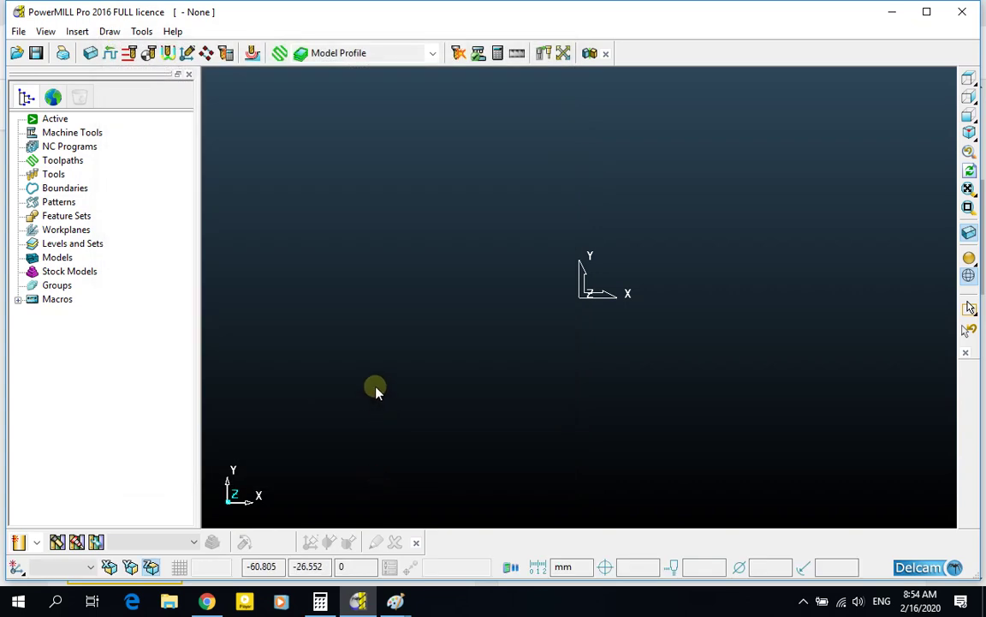
Switch to photo_2019-03-16_18-51-03.jpg in Paint and enlarge its canvas to 2548 × 1310 px for blank space beside the photo.
left_click(393, 602)
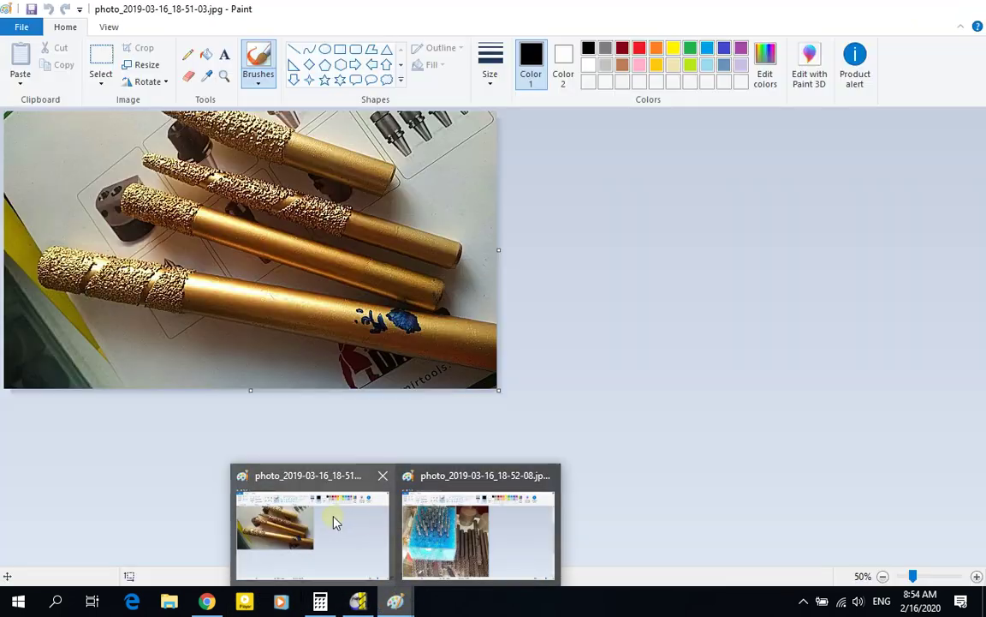
left_click(334, 521)
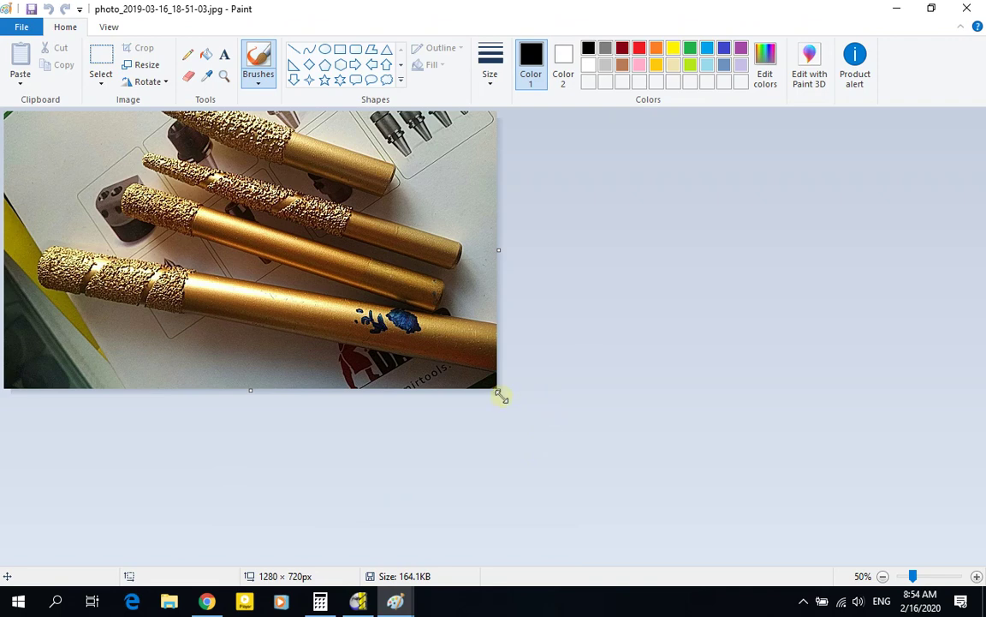
left_click_drag(501, 392, 873, 546)
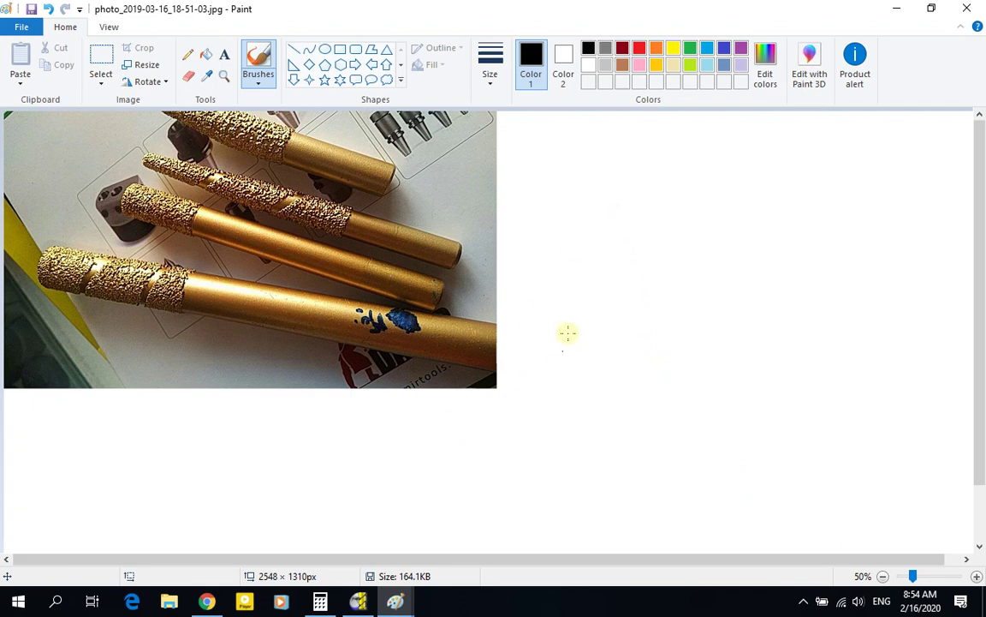
Sketch five black cutter profiles beside the photo: two round-nosed, one flat-ended, one pointed and one tapered with a rounded tip.
mouse_move(568, 202)
left_mouse_down()
mouse_move(564, 289)
mouse_move(577, 302)
mouse_move(594, 289)
mouse_move(608, 209)
left_mouse_up()
left_click_drag(691, 205, 686, 325)
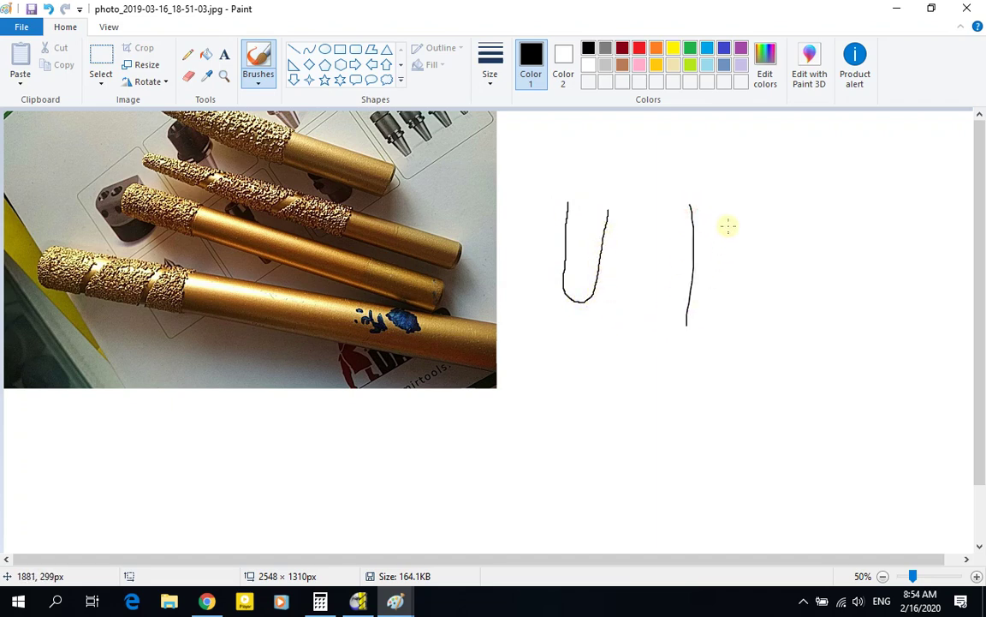
mouse_move(727, 223)
left_mouse_down()
mouse_move(732, 327)
mouse_move(718, 346)
mouse_move(705, 344)
mouse_move(691, 320)
left_mouse_up()
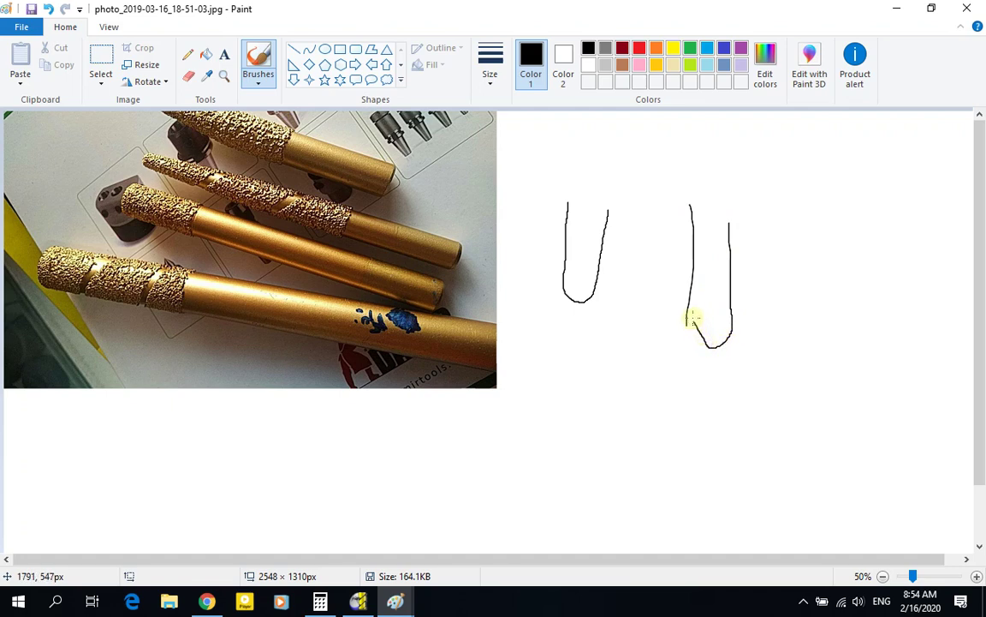
left_click(586, 339)
left_click_drag(586, 367, 586, 448)
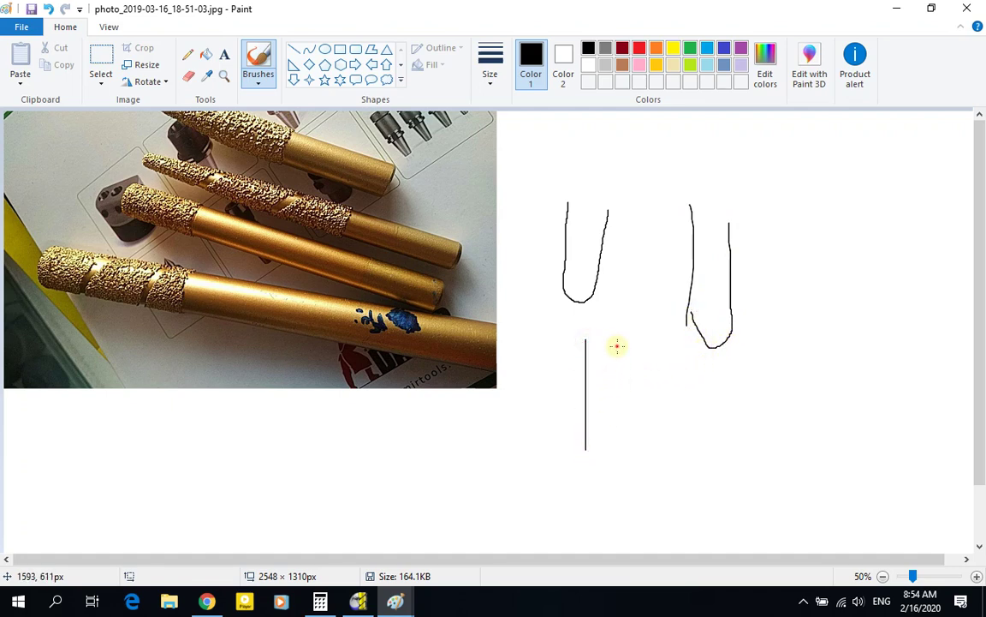
mouse_move(617, 345)
left_mouse_down()
mouse_move(614, 451)
mouse_move(587, 450)
left_mouse_up()
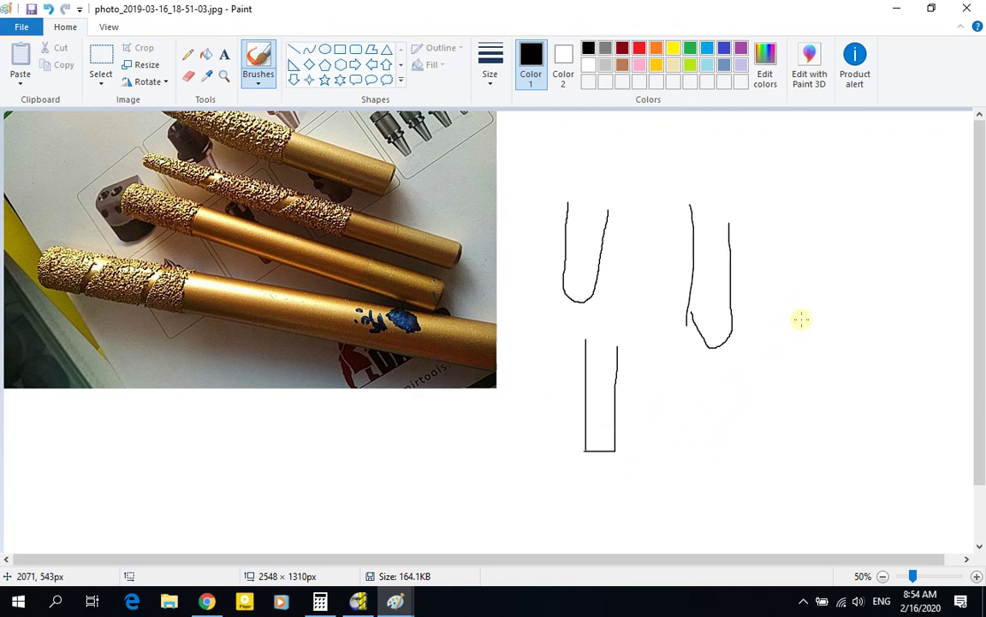
left_click_drag(801, 319, 806, 382)
mouse_move(840, 324)
left_mouse_down()
mouse_move(840, 397)
mouse_move(816, 430)
left_mouse_up()
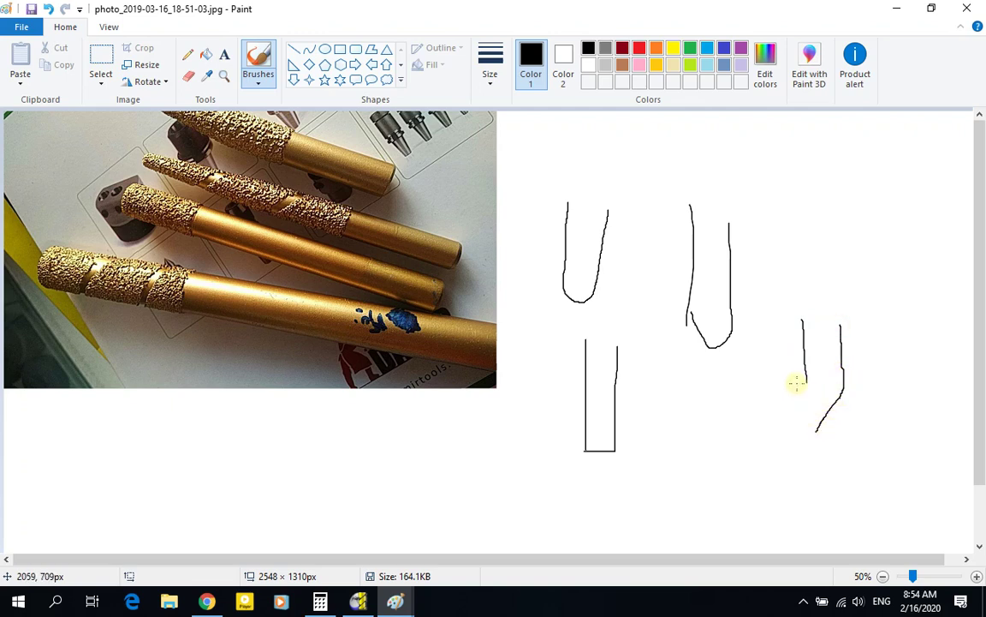
left_click_drag(805, 382, 814, 430)
mouse_move(713, 479)
left_mouse_down()
mouse_move(725, 484)
mouse_move(756, 414)
left_mouse_up()
left_click_drag(716, 484, 690, 370)
left_click_drag(753, 413, 758, 354)
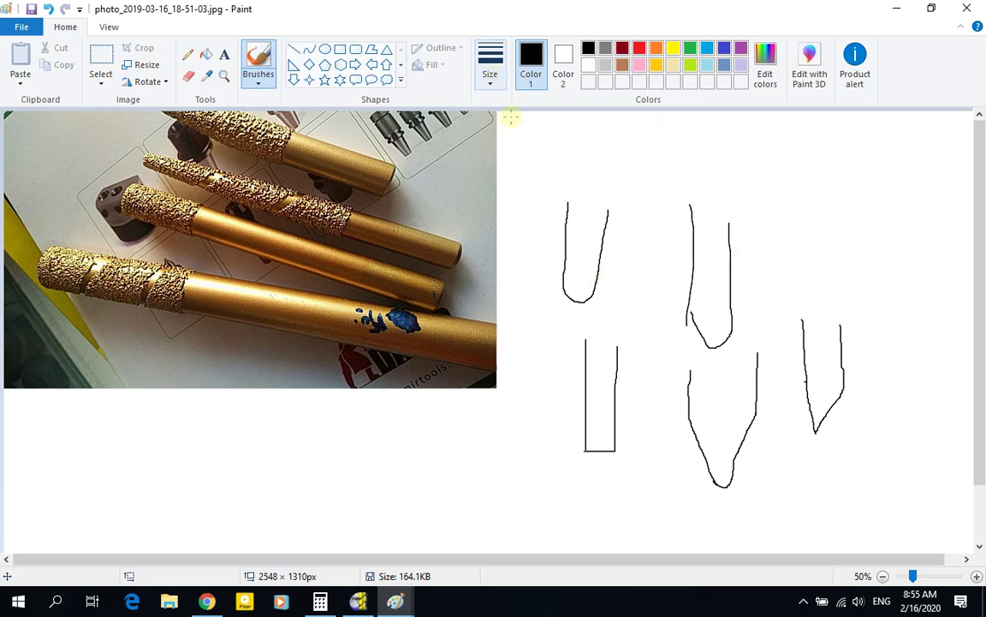
Enlarge the canvas to 3272 × 2012 px and draw a closed black arch-shaped band in the blank area beside the photo.
scroll(890, 512, "down", 1)
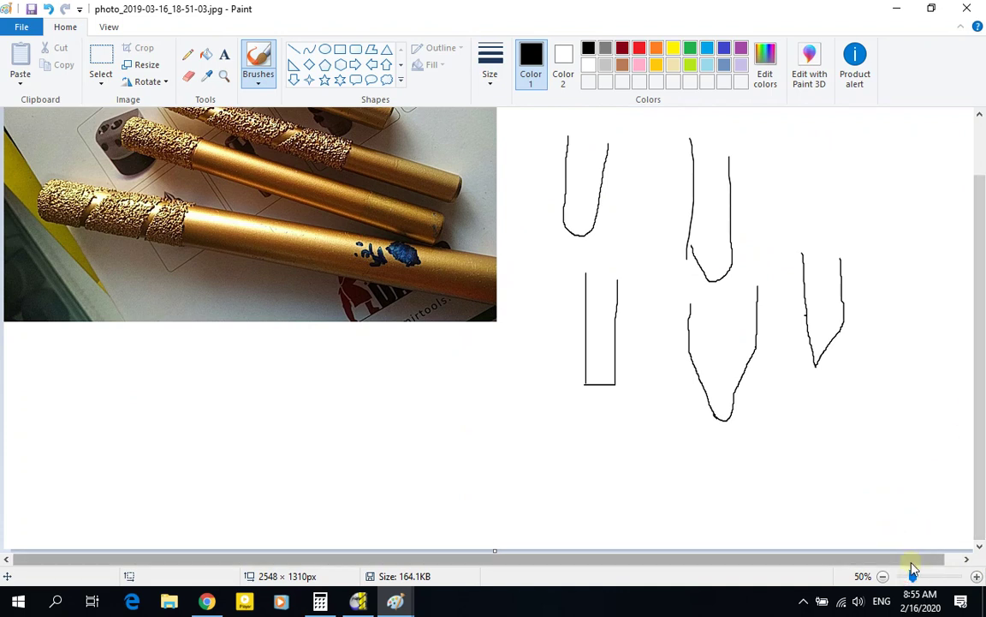
left_click(912, 578)
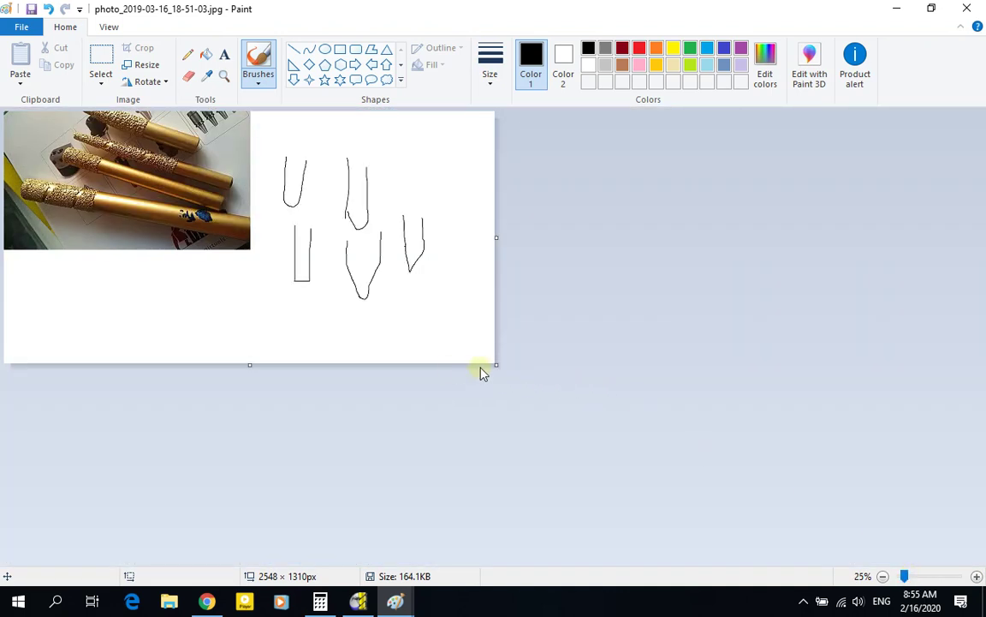
left_click_drag(496, 364, 634, 499)
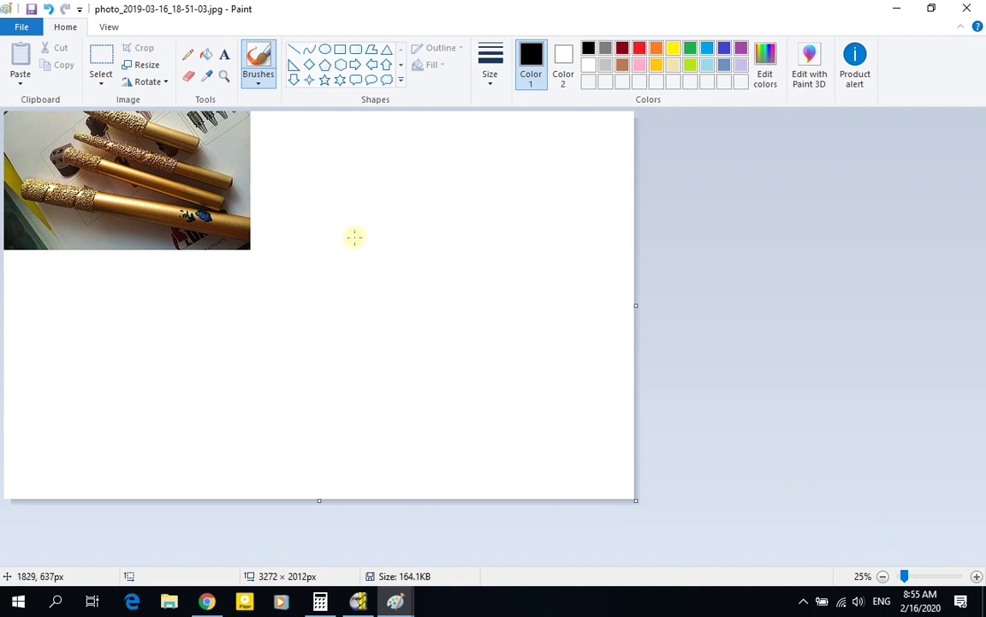
mouse_move(351, 242)
left_mouse_down()
mouse_move(386, 214)
mouse_move(445, 203)
mouse_move(495, 262)
mouse_move(504, 213)
mouse_move(424, 172)
mouse_move(376, 182)
mouse_move(341, 216)
mouse_move(328, 242)
mouse_move(341, 249)
left_mouse_up()
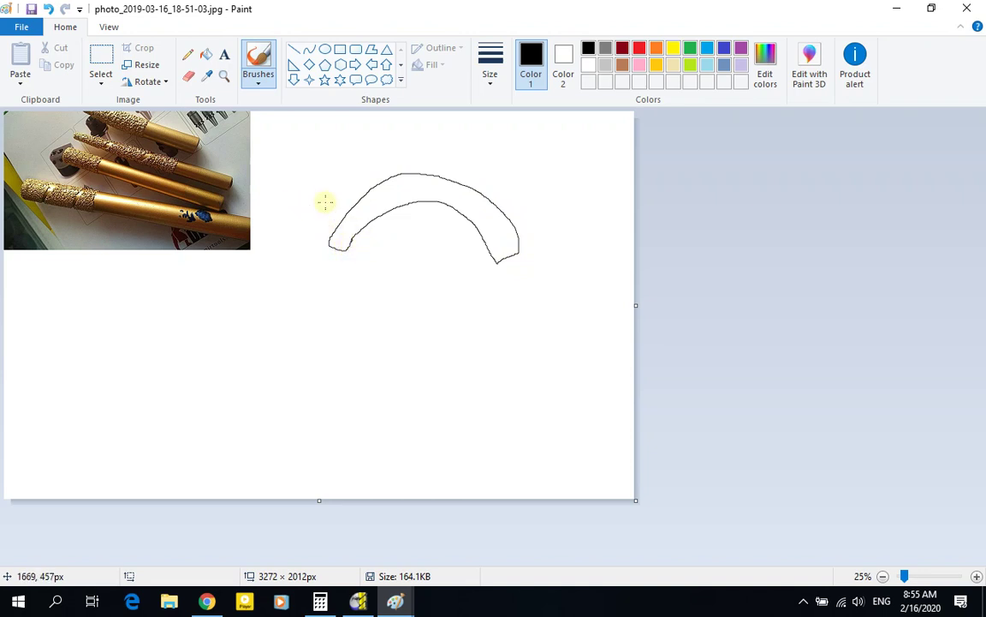
Draw two lines across the arch-shaped band and sketch a slim slanted stroke and a flat-ended cutter outline below it.
left_click_drag(346, 195, 378, 239)
left_click_drag(467, 173, 439, 224)
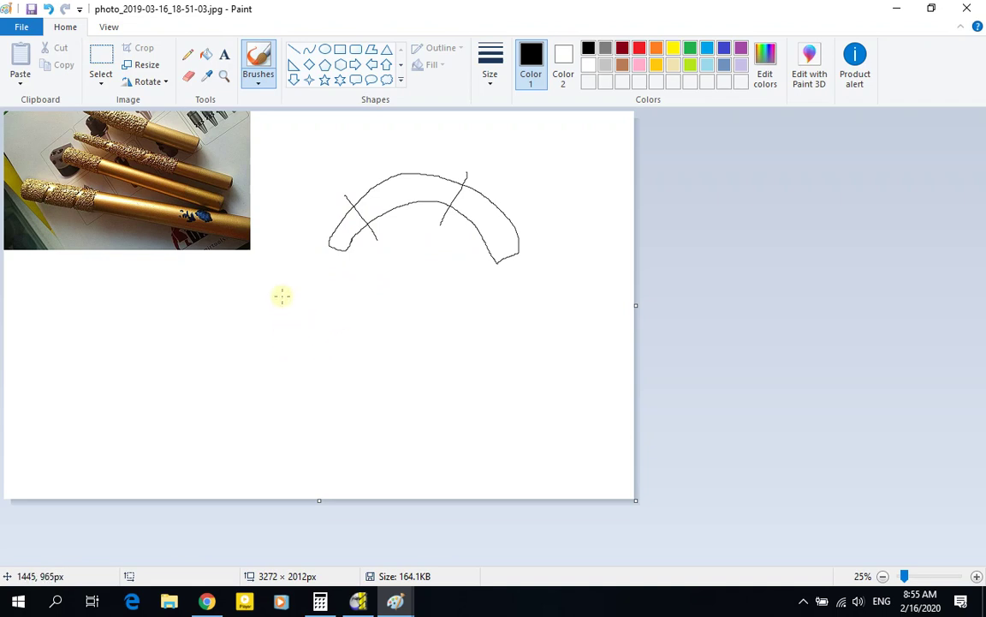
mouse_move(281, 296)
left_mouse_down()
mouse_move(274, 380)
mouse_move(282, 337)
left_mouse_up()
left_click_drag(377, 311, 378, 403)
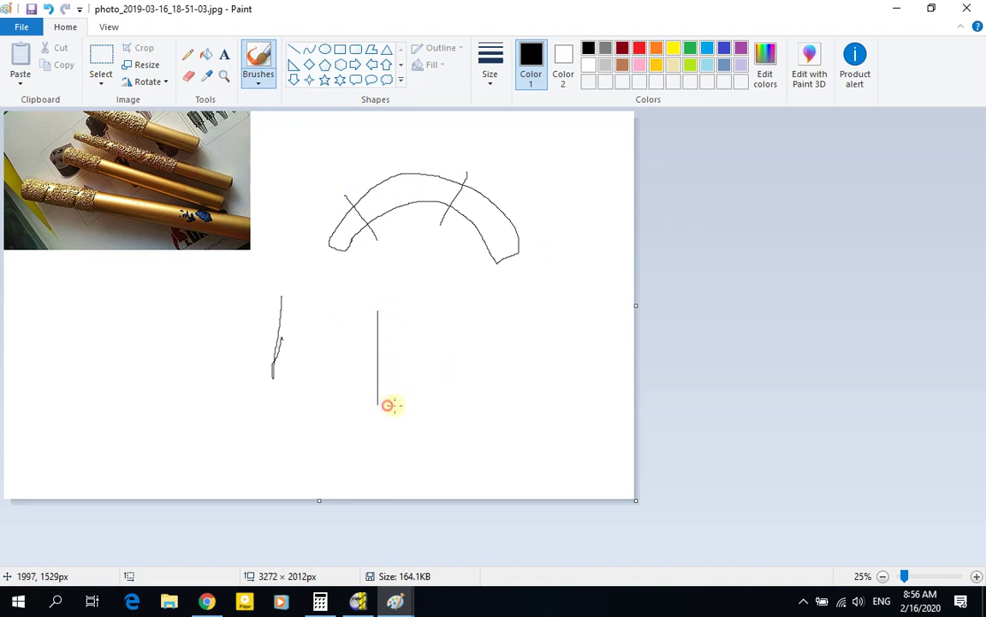
mouse_move(388, 405)
left_mouse_down()
mouse_move(403, 405)
mouse_move(378, 379)
mouse_move(378, 313)
left_mouse_up()
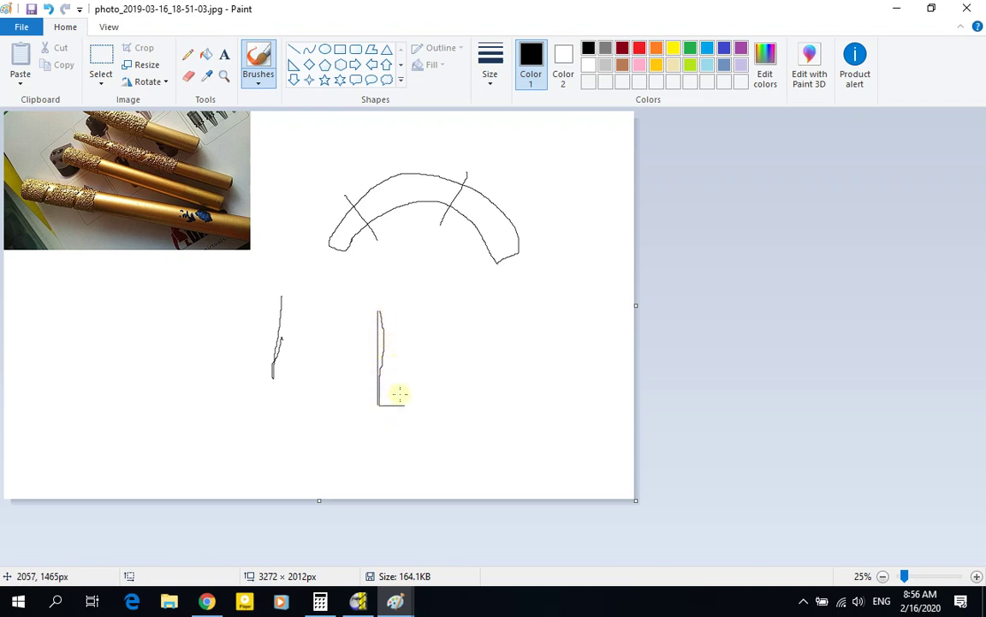
left_click_drag(405, 405, 408, 311)
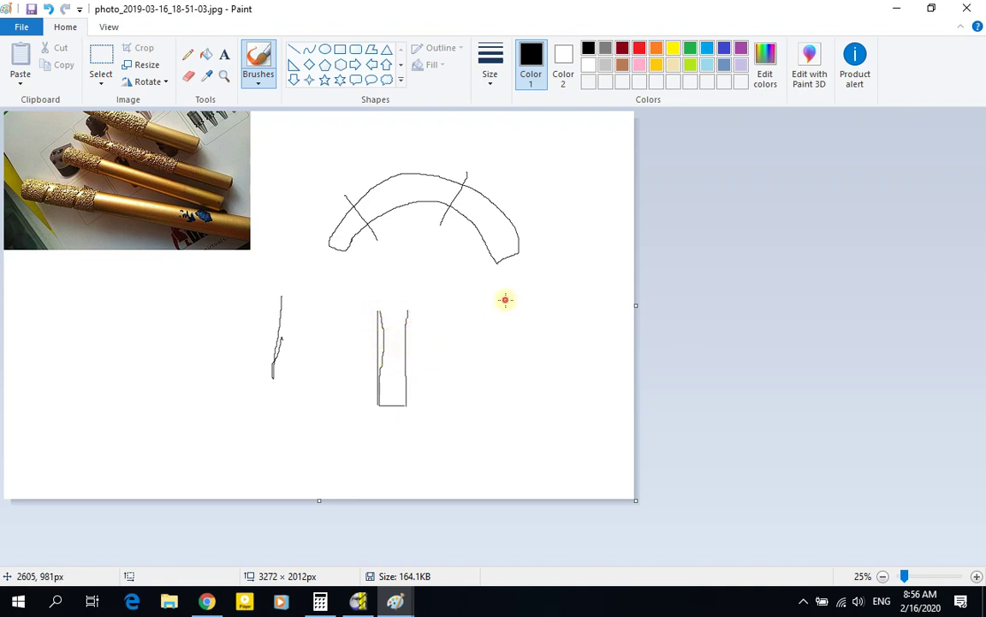
Sketch a narrow cutter, a long slanted line and a U-shaped round-nosed cutter beside the flat-ended one.
mouse_move(505, 299)
left_mouse_down()
mouse_move(506, 398)
mouse_move(507, 301)
left_mouse_up()
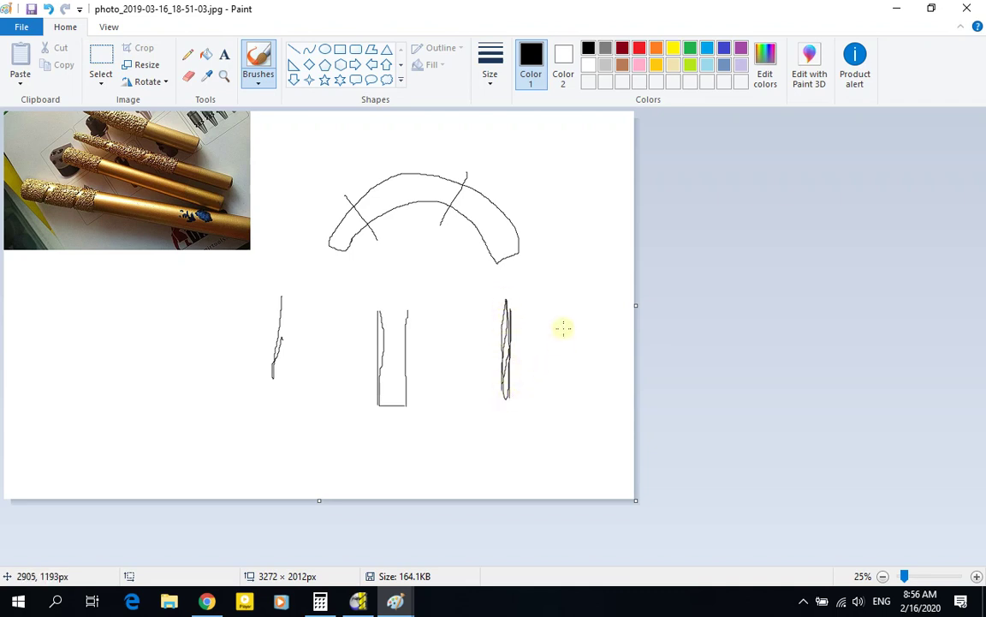
left_click_drag(564, 290, 558, 410)
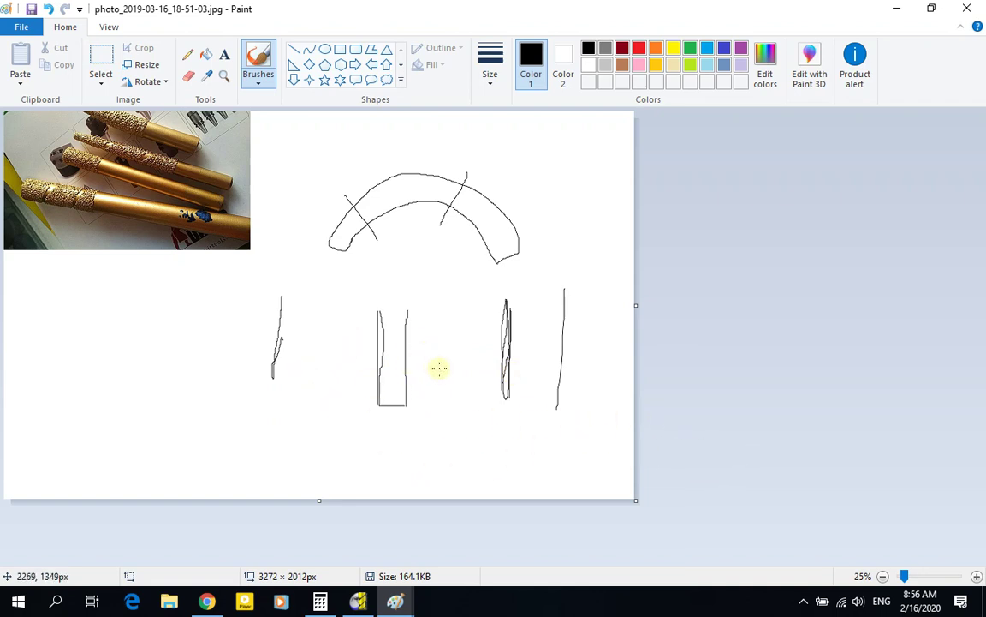
mouse_move(432, 362)
left_mouse_down()
mouse_move(459, 380)
mouse_move(467, 317)
left_mouse_up()
left_click_drag(430, 364, 433, 316)
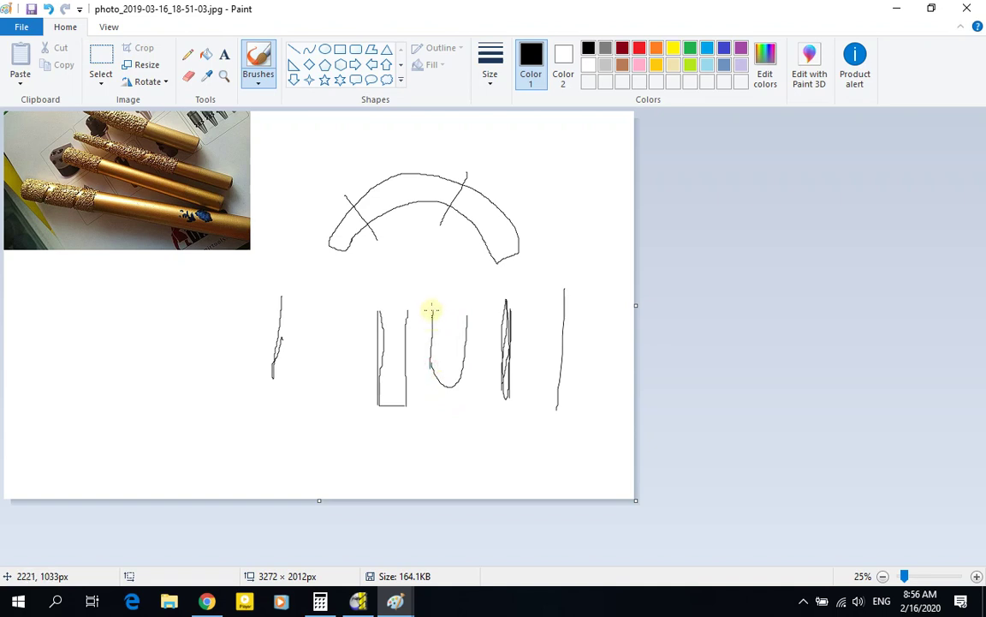
left_click_drag(420, 365, 429, 364)
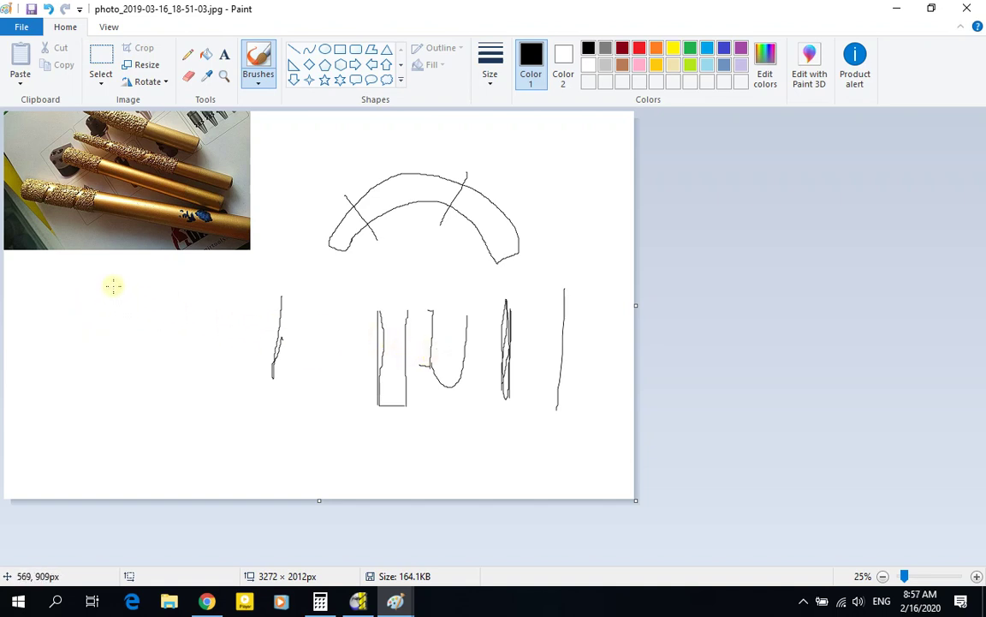
Sketch a stepped wall profile with a flared foot below the photo and a round-nosed cutter outline overlapping its wall.
left_click_drag(111, 286, 105, 325)
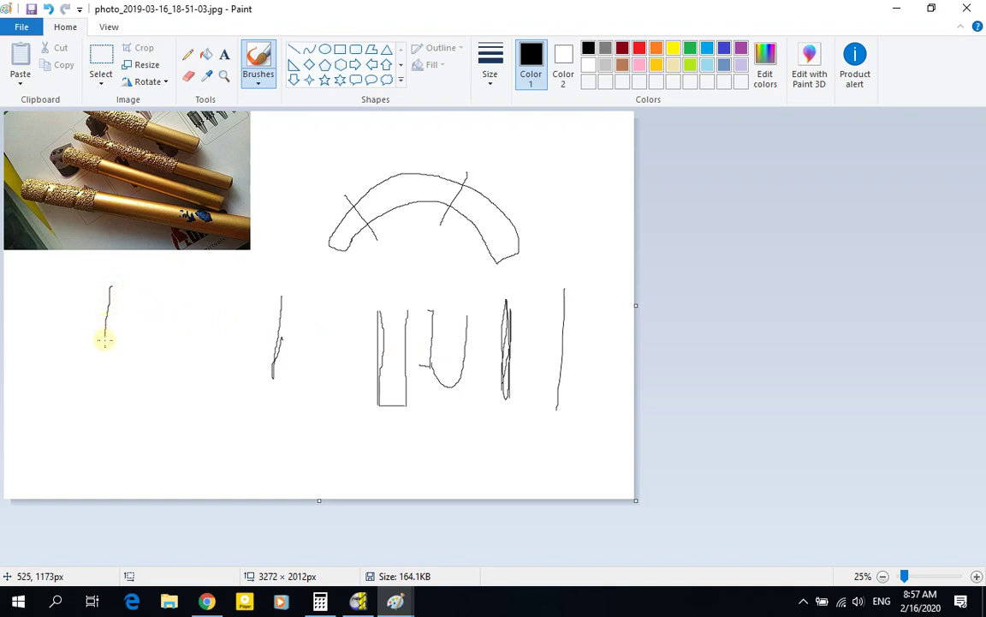
left_click_drag(120, 369, 60, 378)
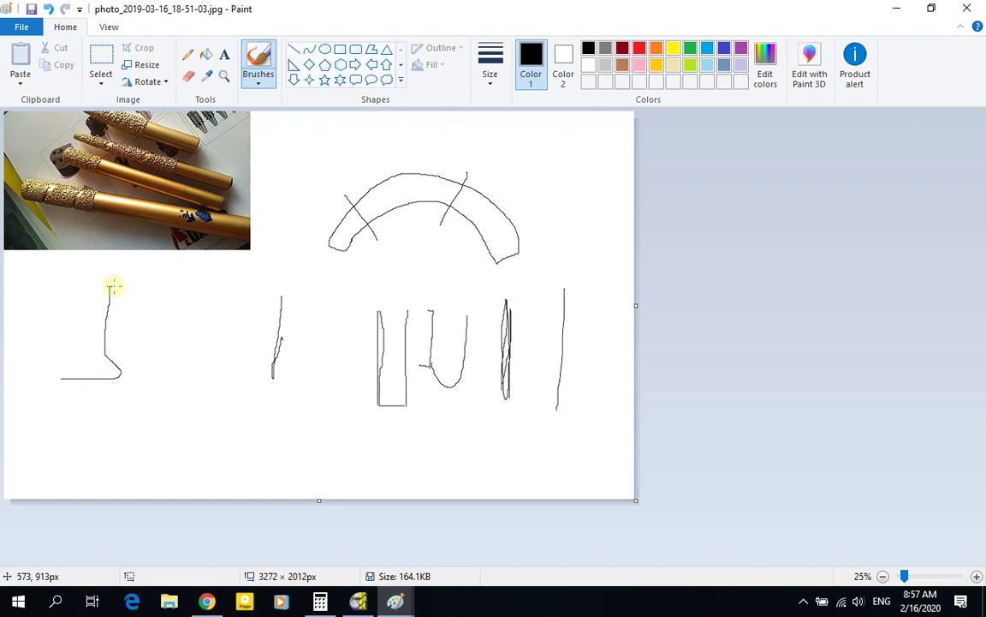
left_click_drag(109, 285, 45, 285)
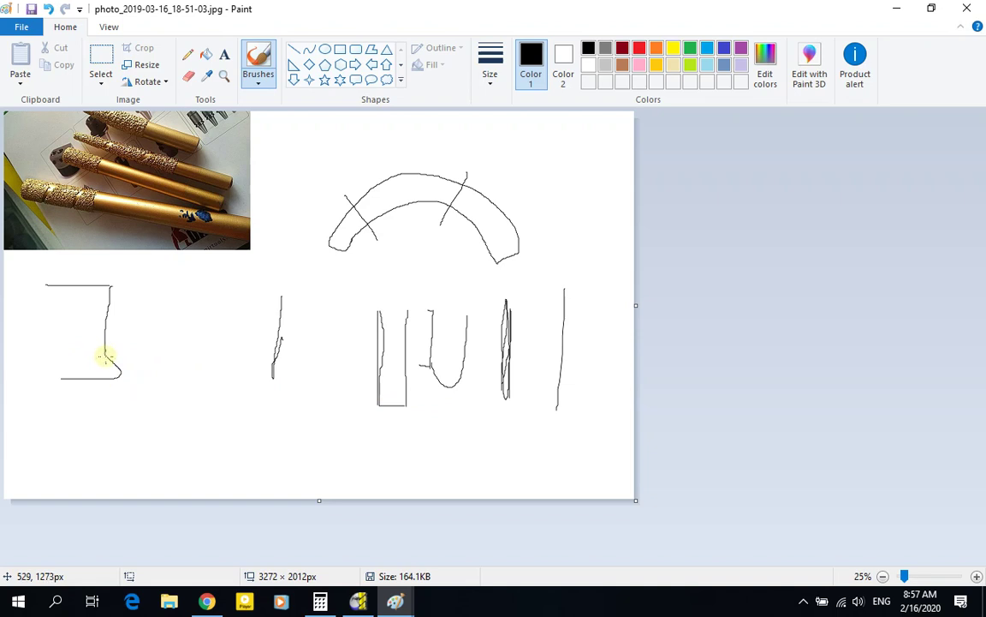
left_click(106, 358)
left_click_drag(98, 365, 96, 271)
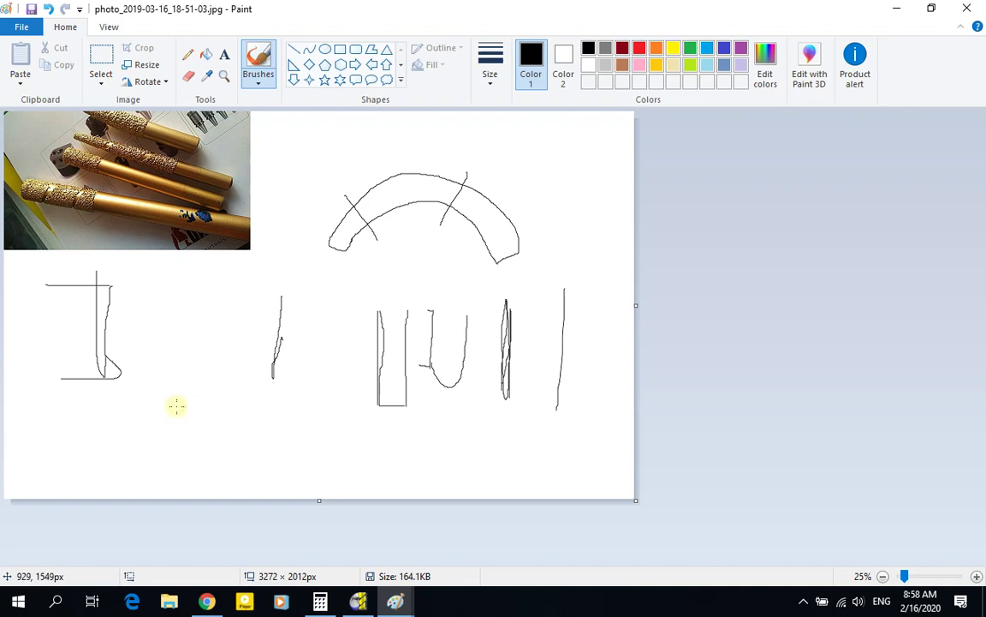
Sketch an inward-sloping wall with a narrow cutter beside it, and a second flared-foot profile with a stroke along its slope.
mouse_move(154, 398)
left_mouse_down()
mouse_move(197, 398)
mouse_move(185, 478)
left_mouse_up()
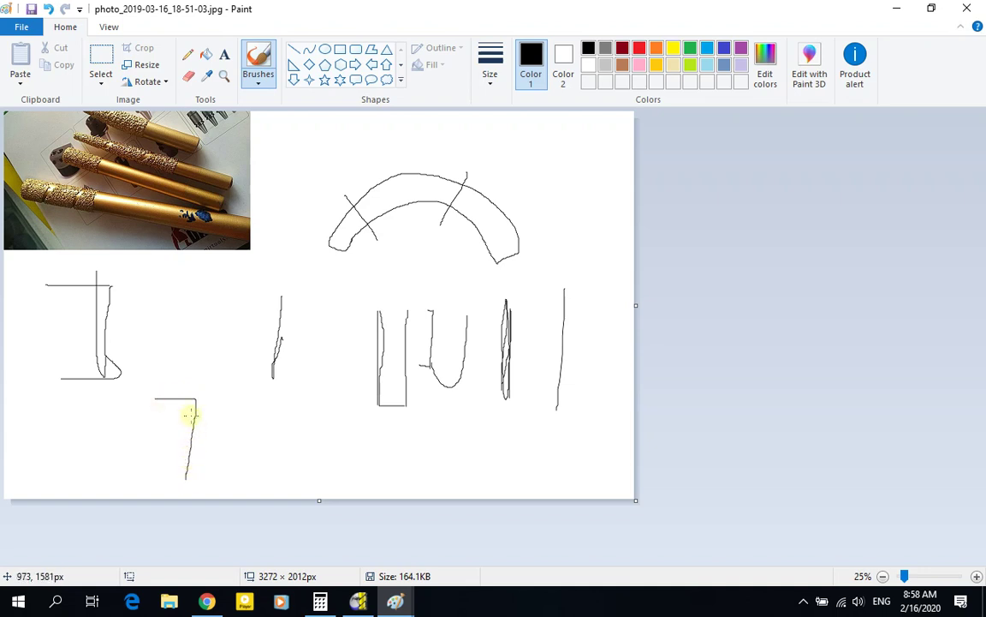
mouse_move(196, 401)
left_mouse_down()
mouse_move(203, 472)
mouse_move(218, 415)
mouse_move(208, 457)
left_mouse_up()
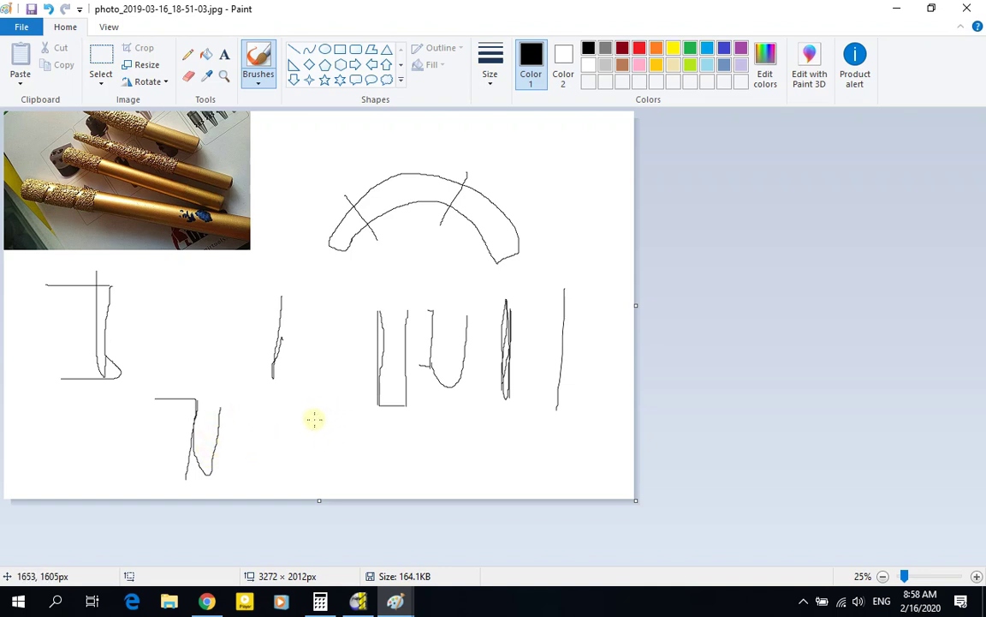
mouse_move(298, 410)
left_mouse_down()
mouse_move(340, 412)
mouse_move(340, 443)
mouse_move(367, 466)
mouse_move(283, 470)
left_mouse_up()
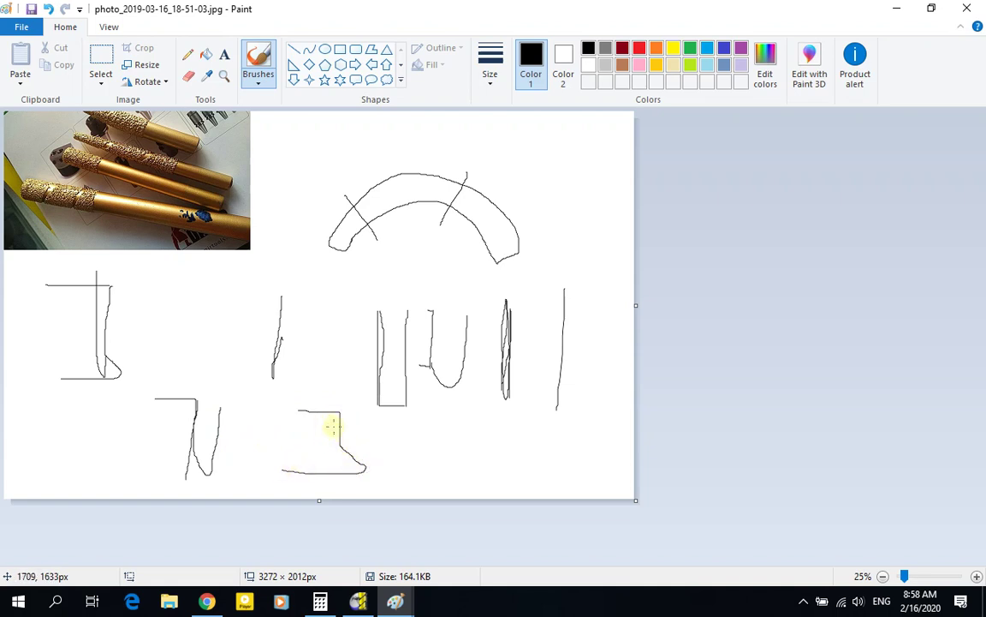
left_click_drag(338, 422, 365, 467)
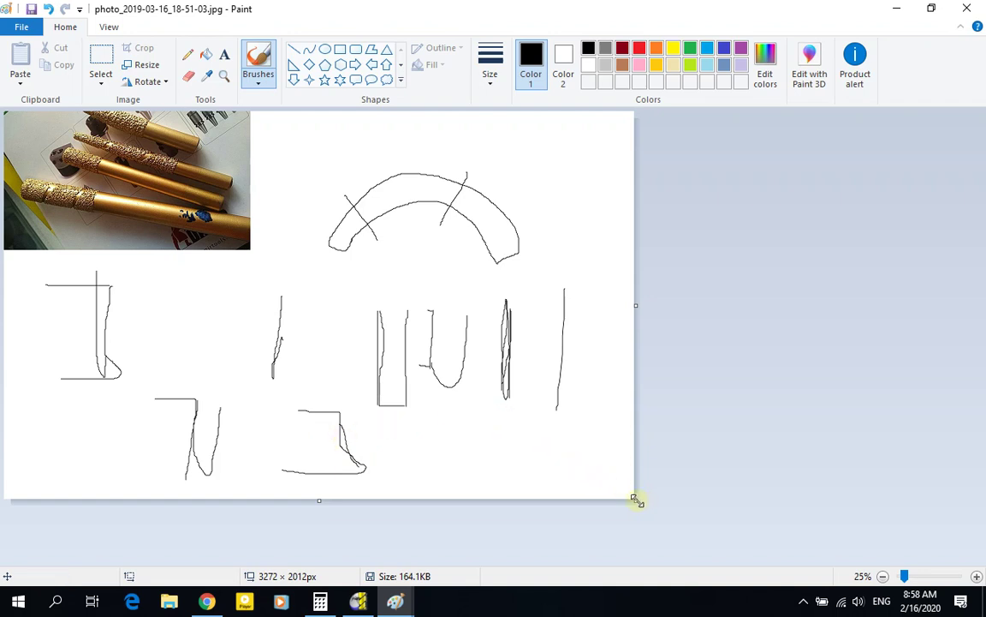
Enlarge the cleared canvas to 3376 × 2124 px and draw a tapered shield-shaped outline with a small rounded tip and a letter D beside it.
left_click_drag(634, 500, 656, 521)
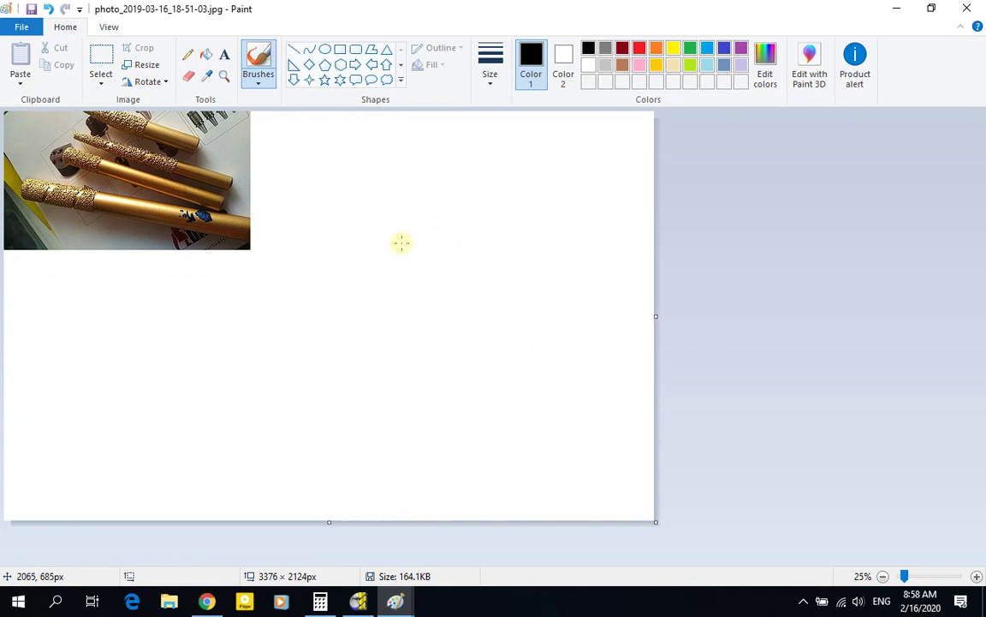
mouse_move(402, 244)
left_mouse_down()
mouse_move(403, 254)
mouse_move(438, 224)
mouse_move(456, 178)
left_mouse_up()
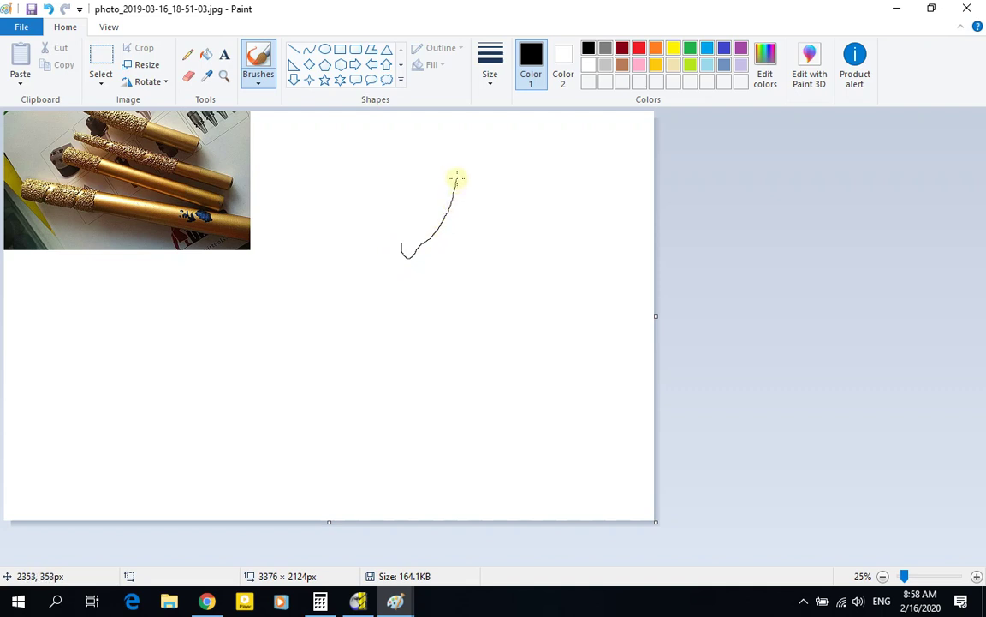
mouse_move(403, 248)
left_mouse_down()
mouse_move(378, 165)
mouse_move(453, 174)
left_mouse_up()
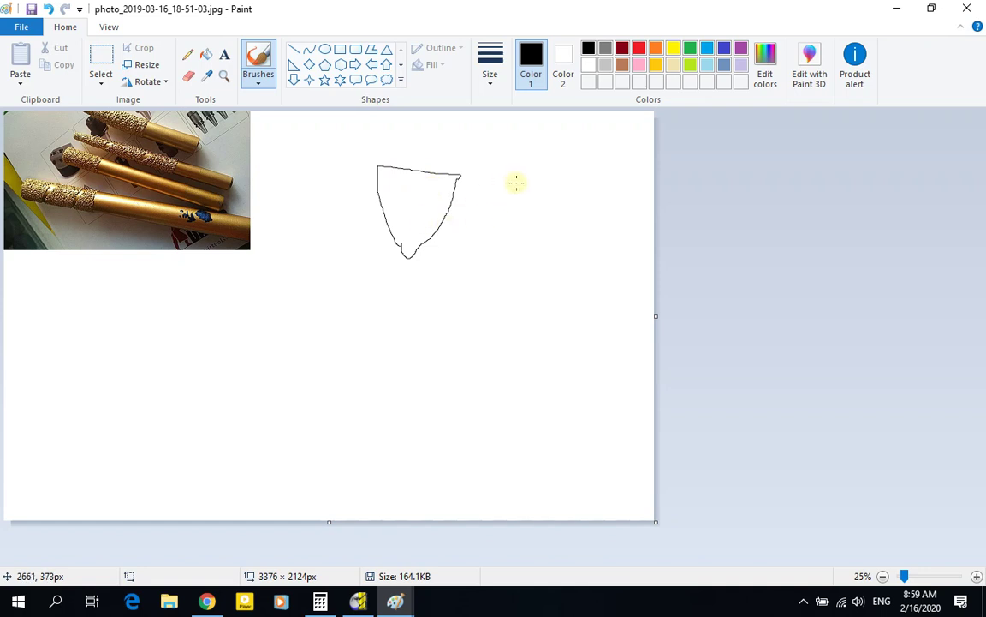
left_click_drag(518, 175, 518, 189)
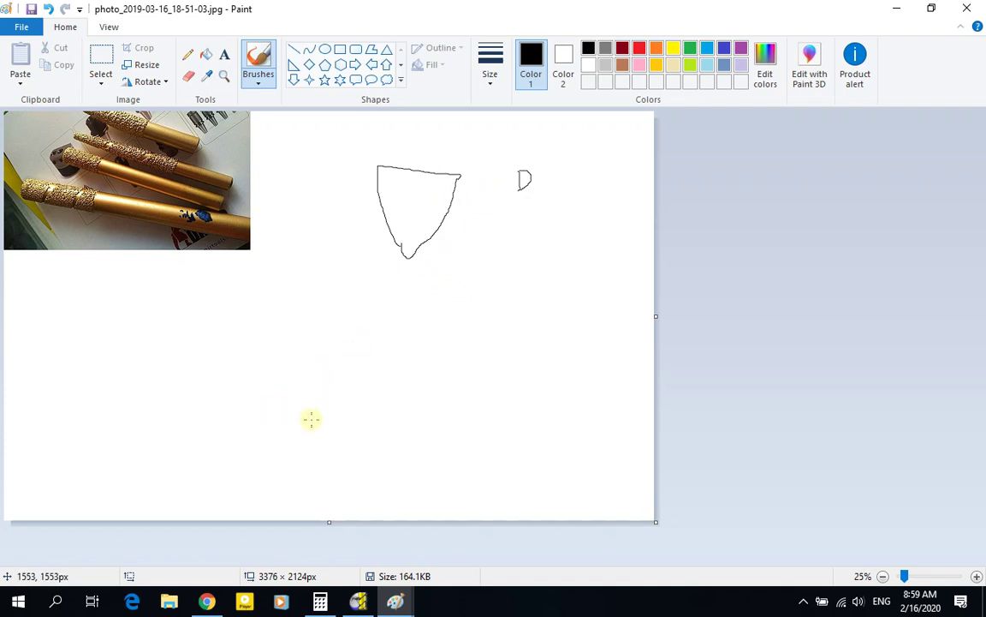
Minimize the open windows to reach the desktop and load i30 end.STL into PowerMILL.
left_click(358, 602)
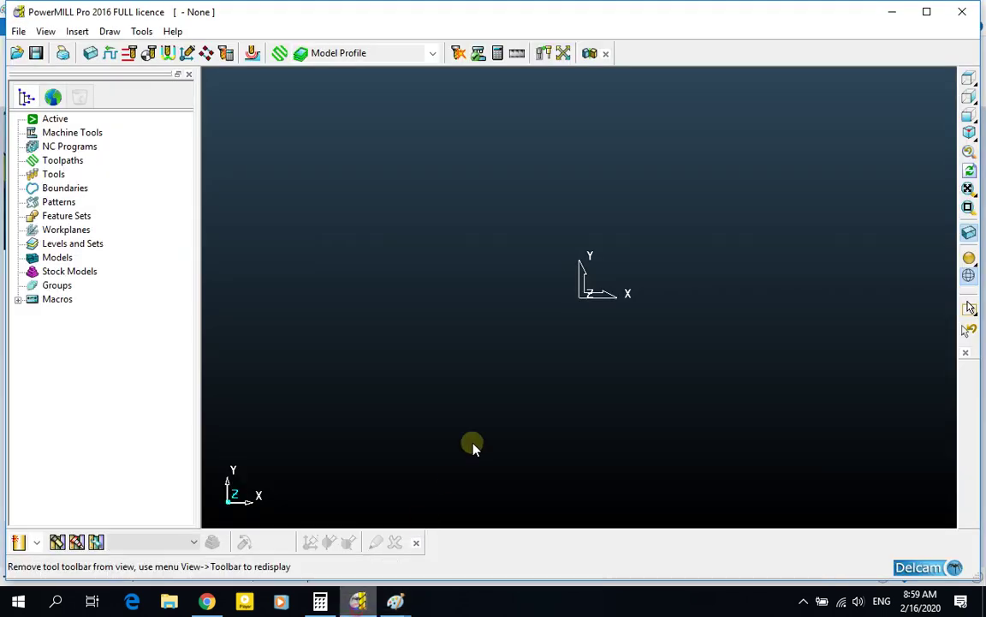
left_click(893, 11)
left_click(904, 9)
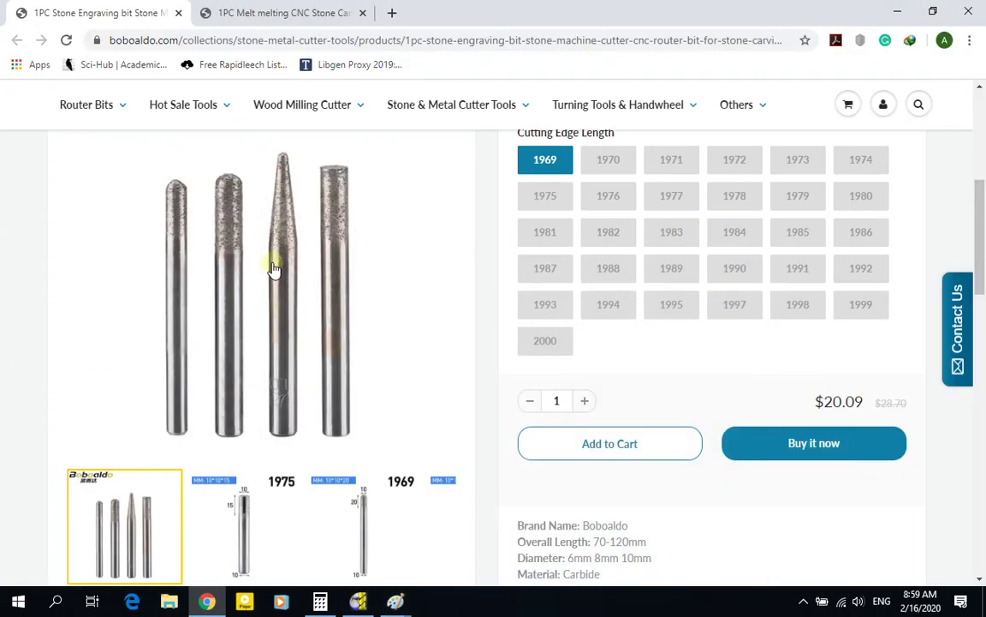
left_click(897, 12)
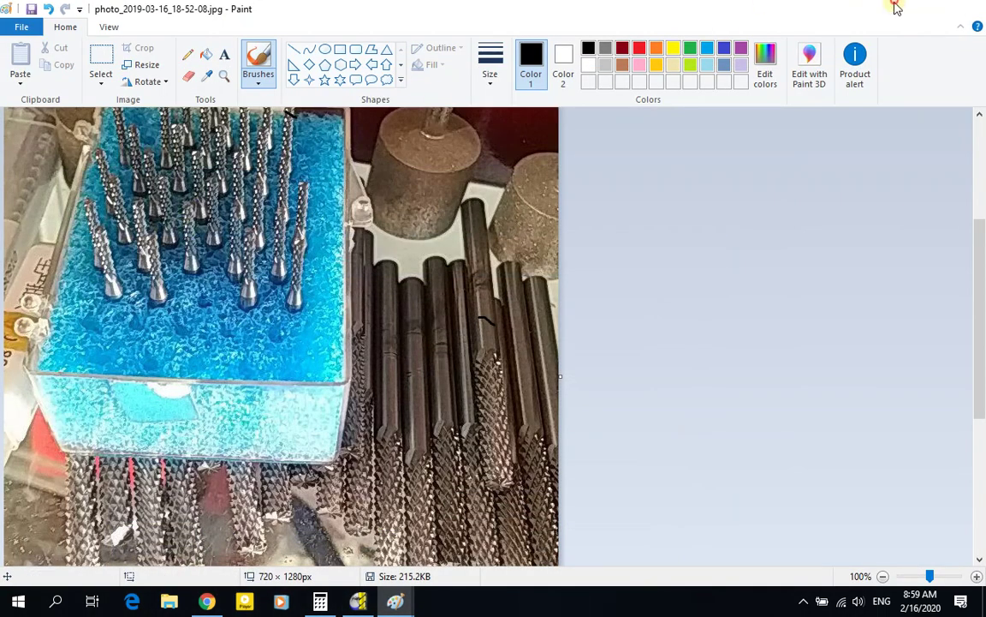
left_click(896, 7)
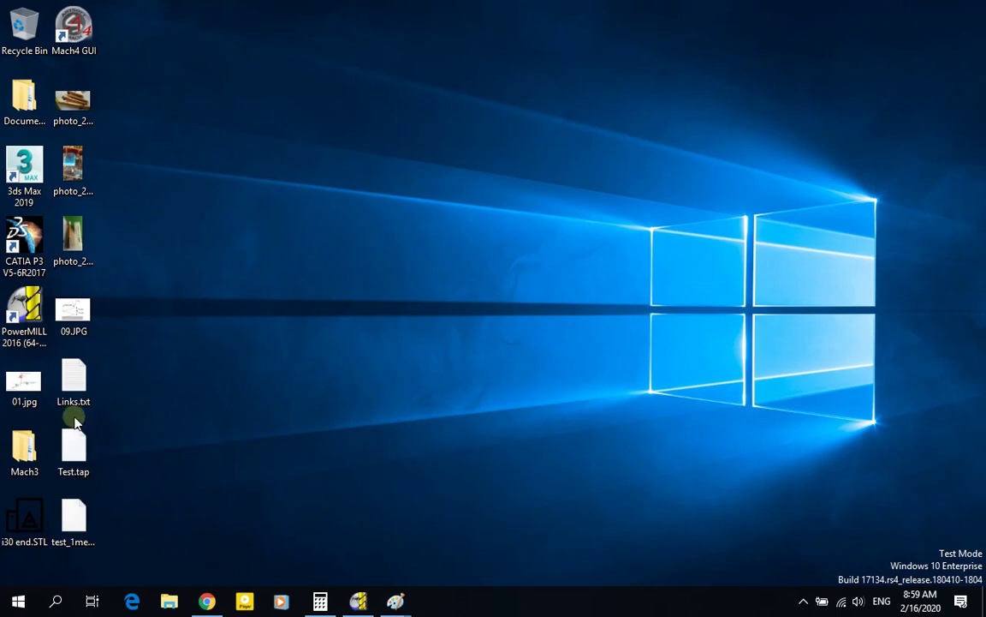
left_click_drag(24, 518, 499, 375)
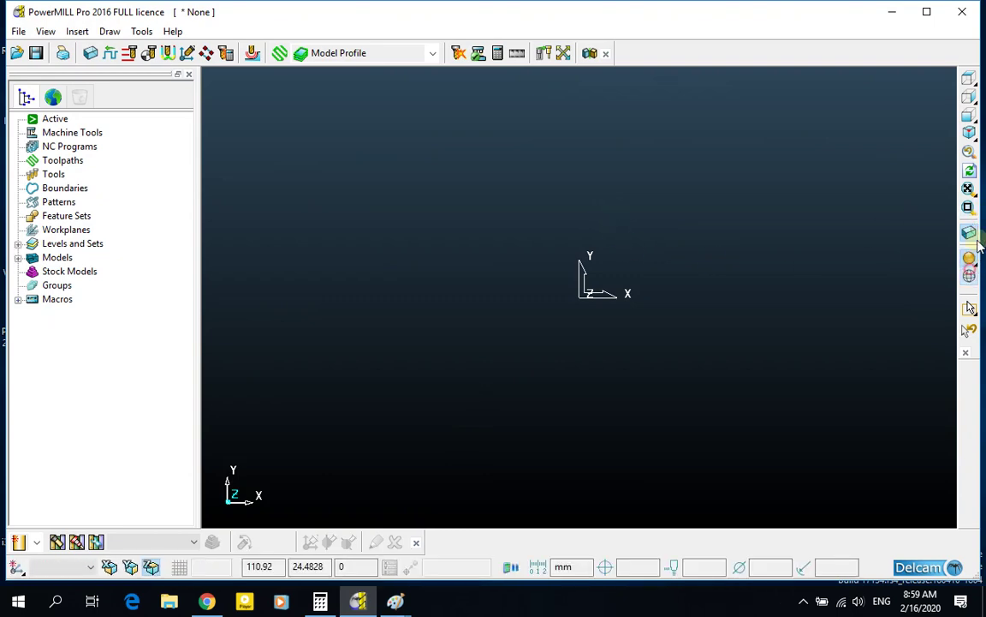
Show the ornamental scroll model in isometric view and examine its leaves, spheres, flowers and curled ends from several angles.
left_click(968, 131)
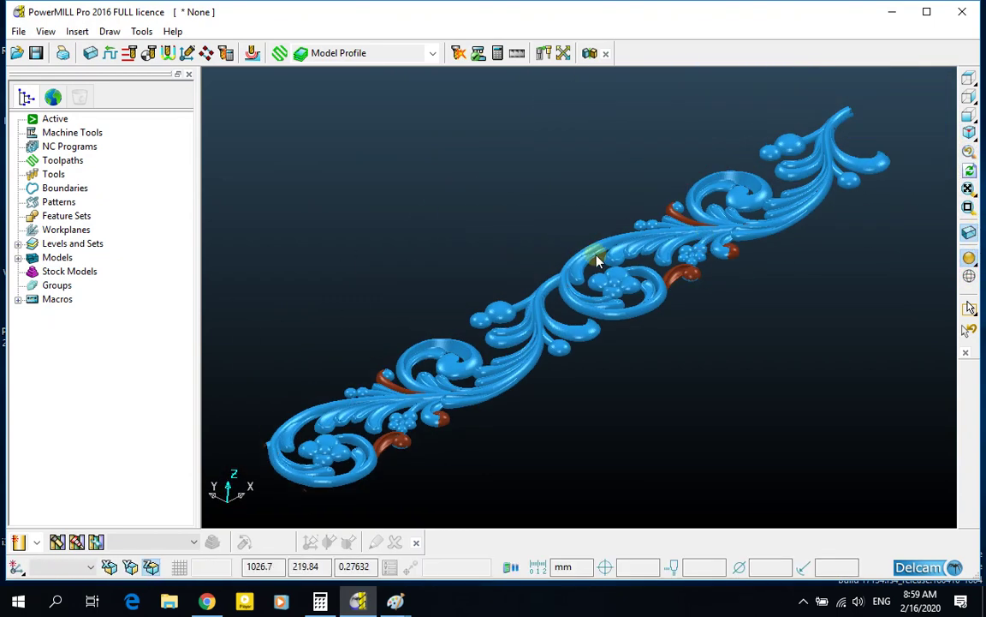
middle_click_drag(596, 261, 533, 397)
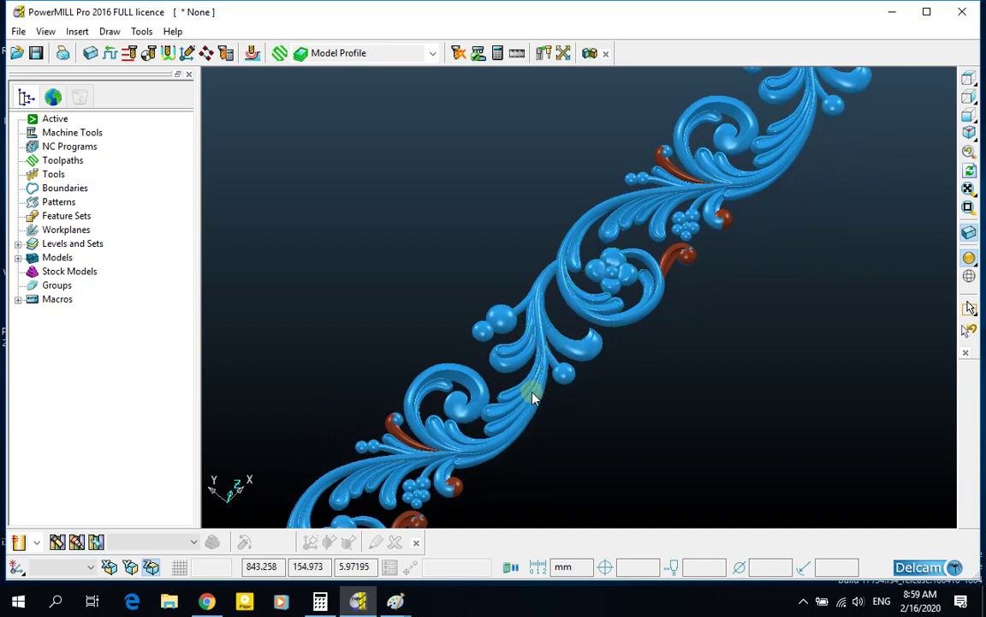
scroll(532, 396, "up", 5)
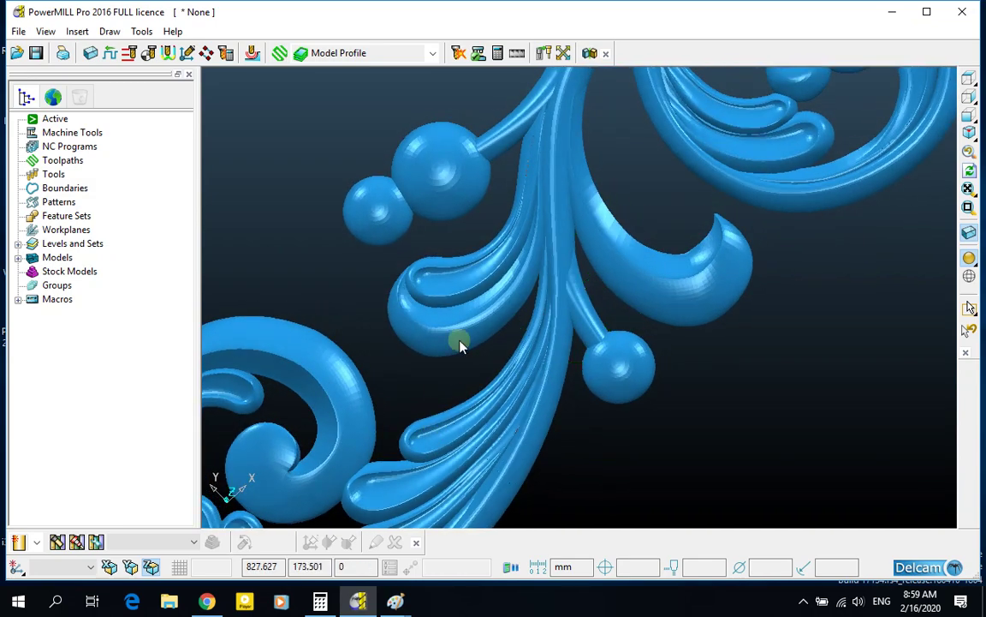
middle_click_drag(460, 344, 546, 209)
scroll(545, 232, "down", 4)
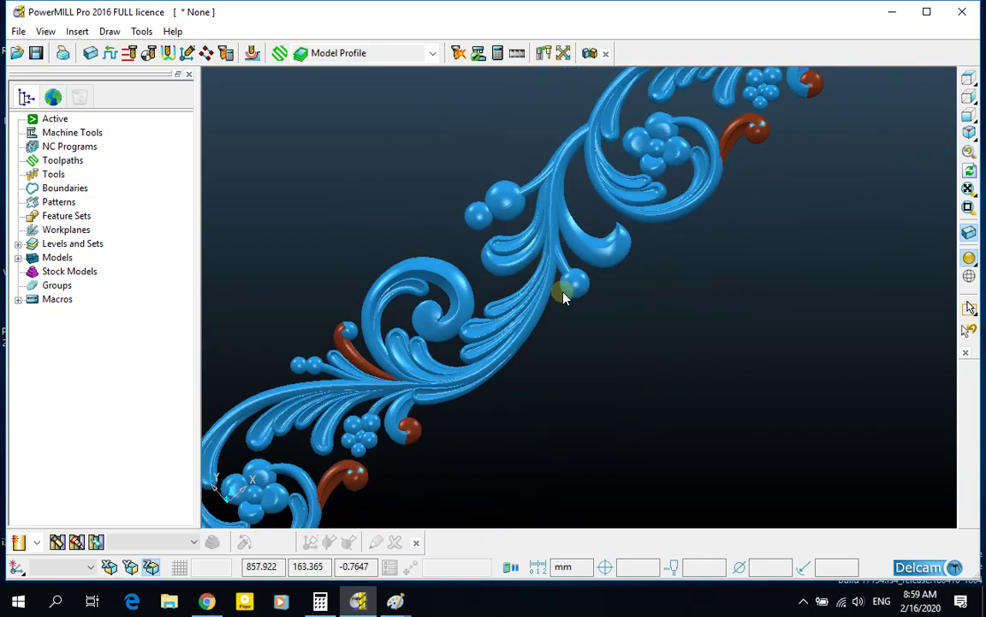
middle_click_drag(564, 297, 660, 163)
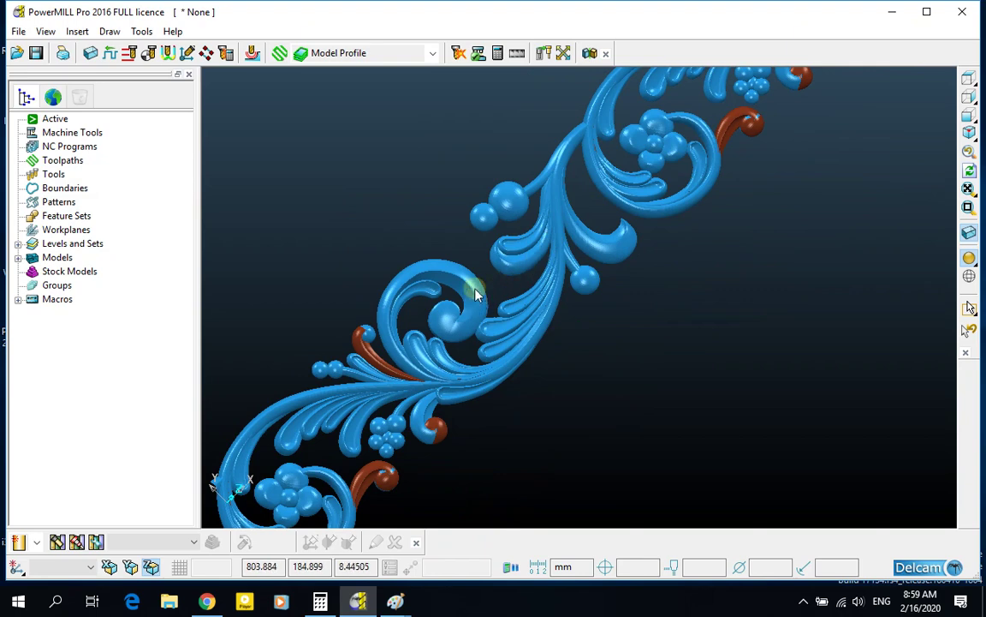
middle_click_drag(460, 293, 549, 306)
scroll(588, 297, "down", 2)
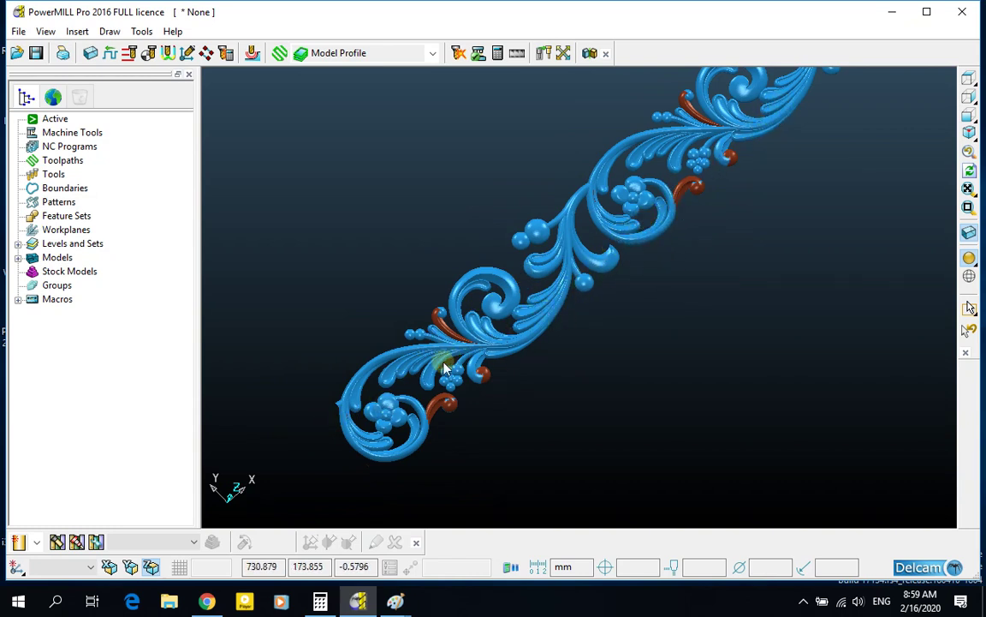
middle_click_drag(441, 359, 433, 330)
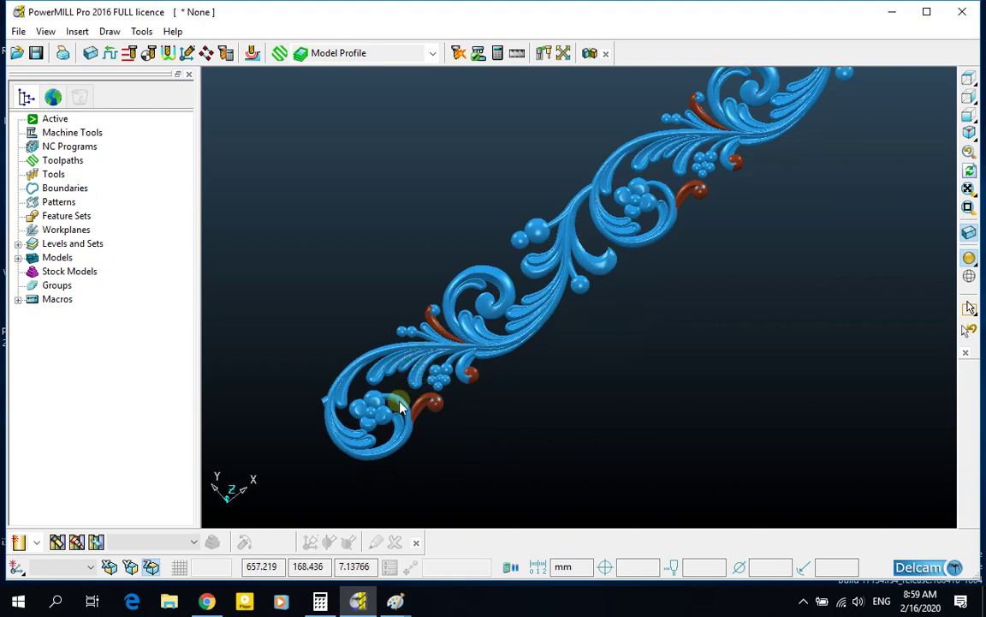
scroll(411, 379, "up", 5)
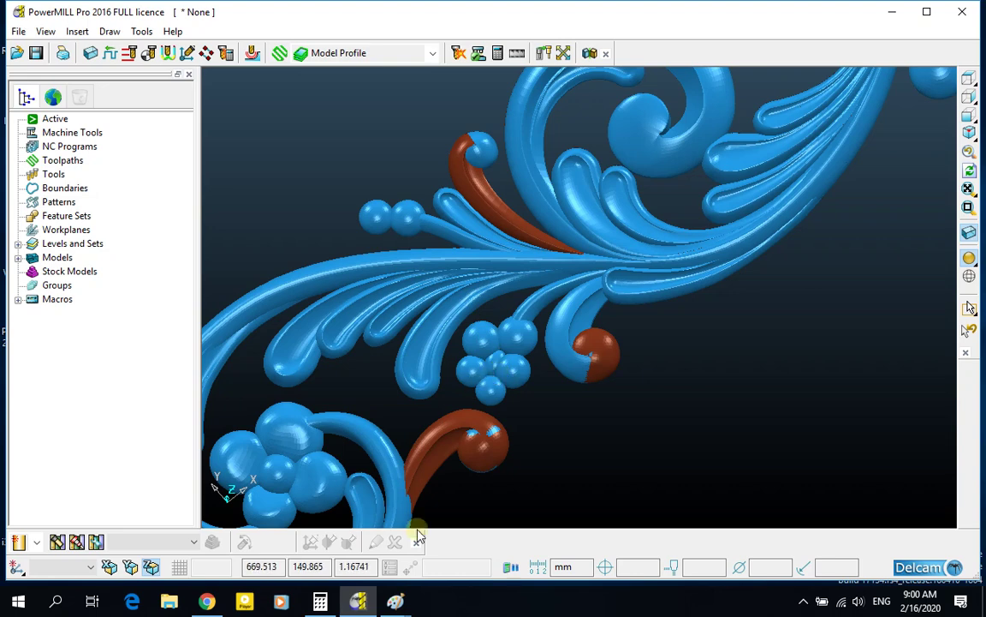
Switch back to photo_2019-03-16_18-51-03.jpg in Paint.
mouse_move(408, 605)
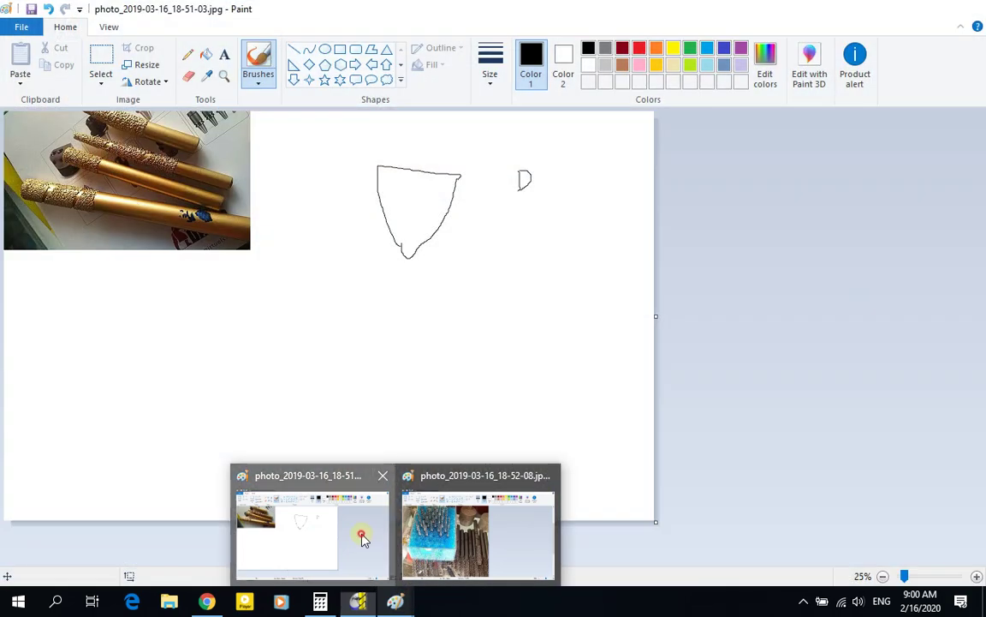
left_click(363, 535)
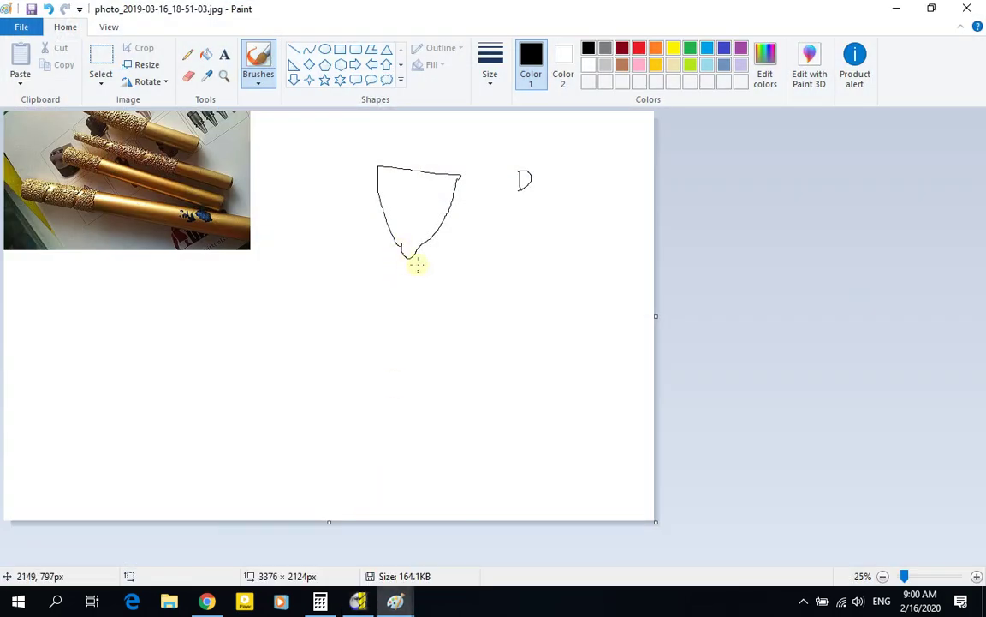
Examine the tapered diamond-coated bits on the Boboaldo melt stone-carving router bit page, and return to the scroll relief in PowerMILL.
left_click(359, 600)
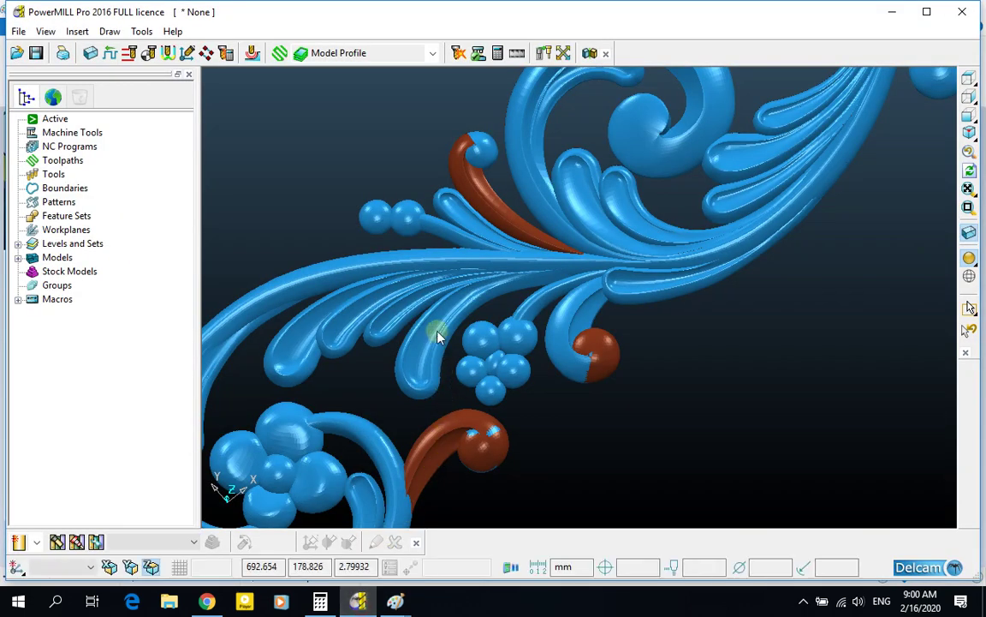
left_click(213, 601)
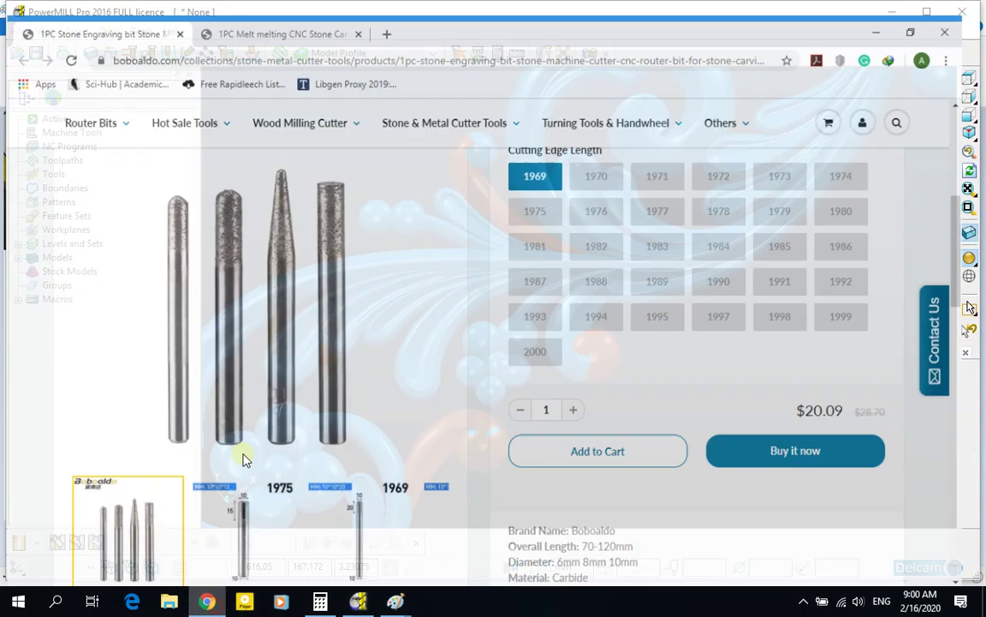
left_click(257, 11)
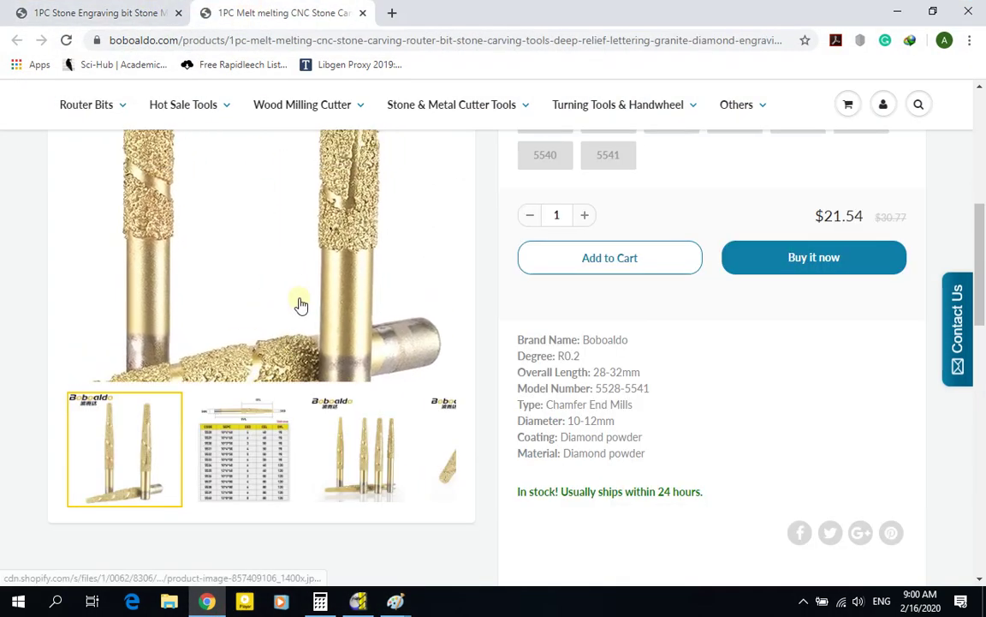
scroll(300, 257, "up", 3)
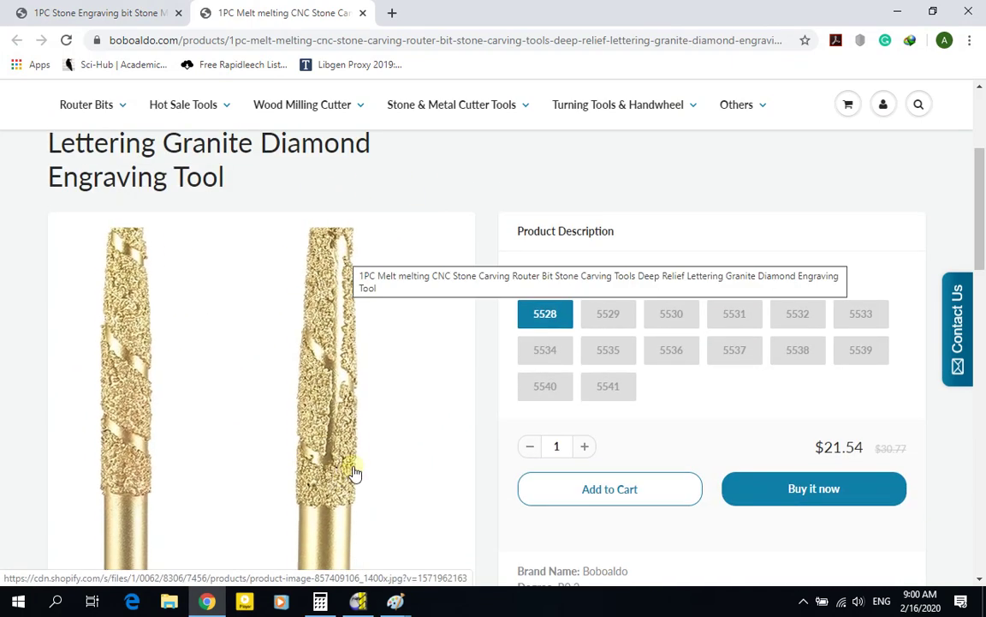
scroll(352, 473, "down", 3)
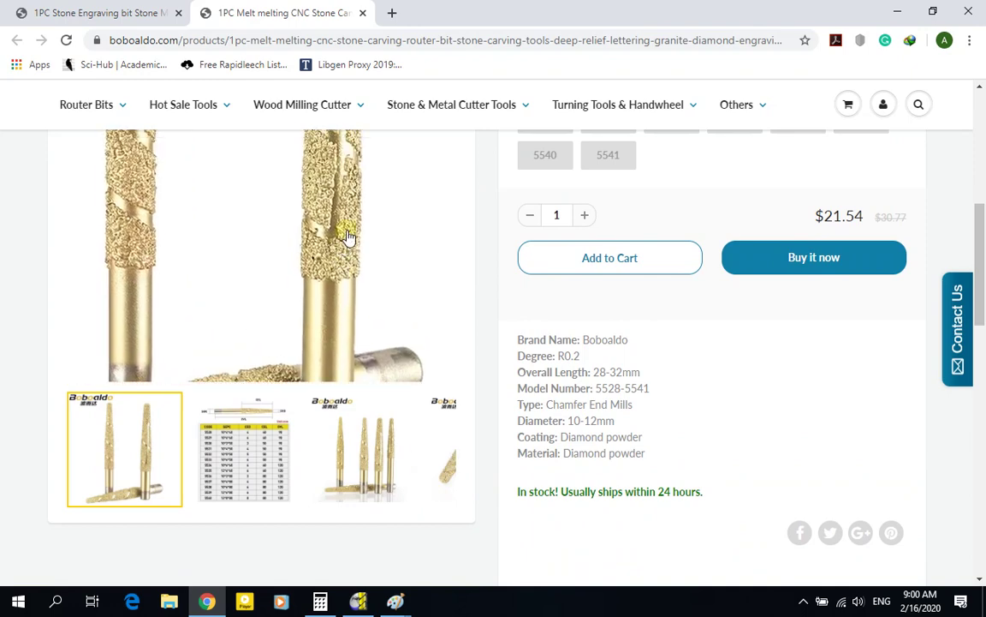
scroll(343, 201, "up", 2)
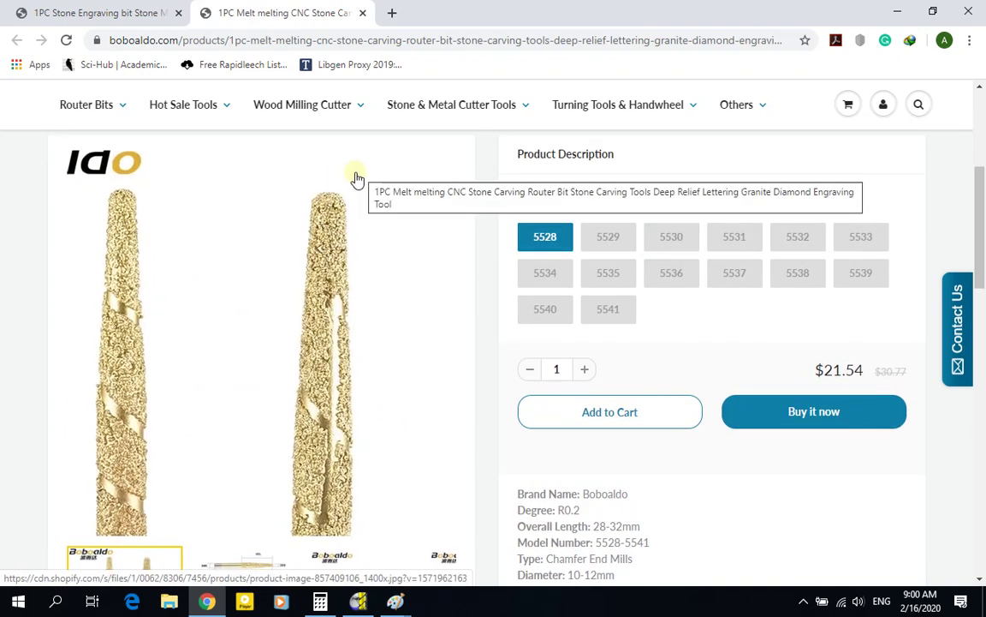
left_click(898, 11)
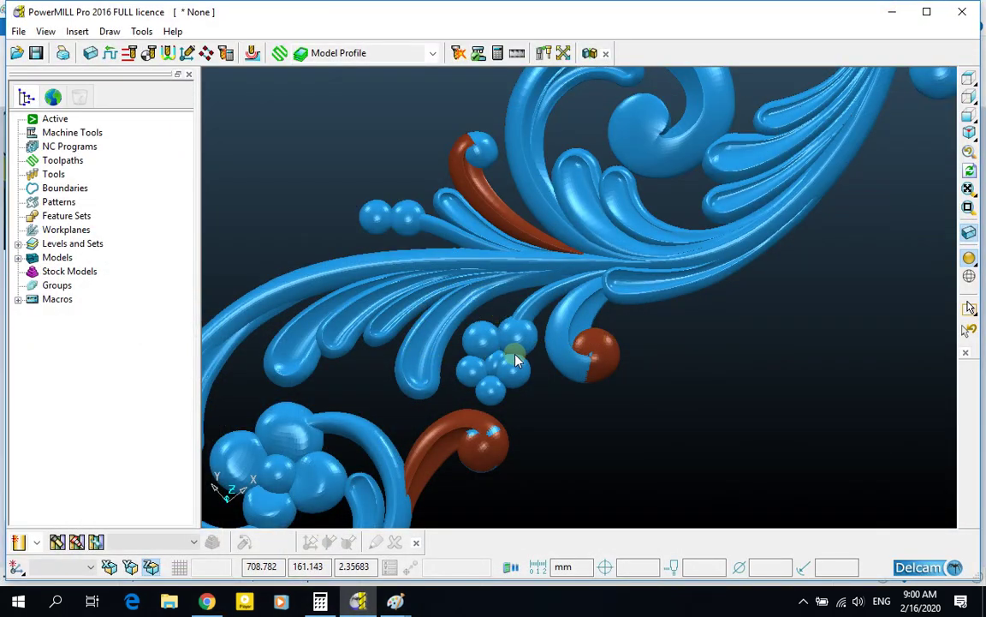
scroll(510, 351, "down", 5)
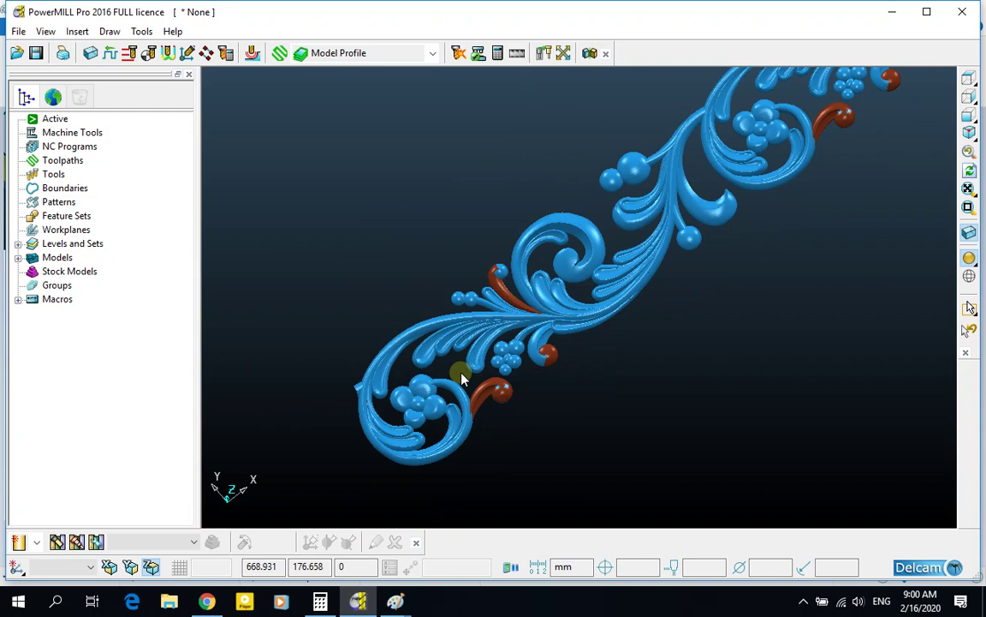
Switch back to photo_2019-03-16_18-51-03.jpg in Paint and draw two stepped wall profiles below the shield outline, marking the second one's inner corner.
left_click(399, 603)
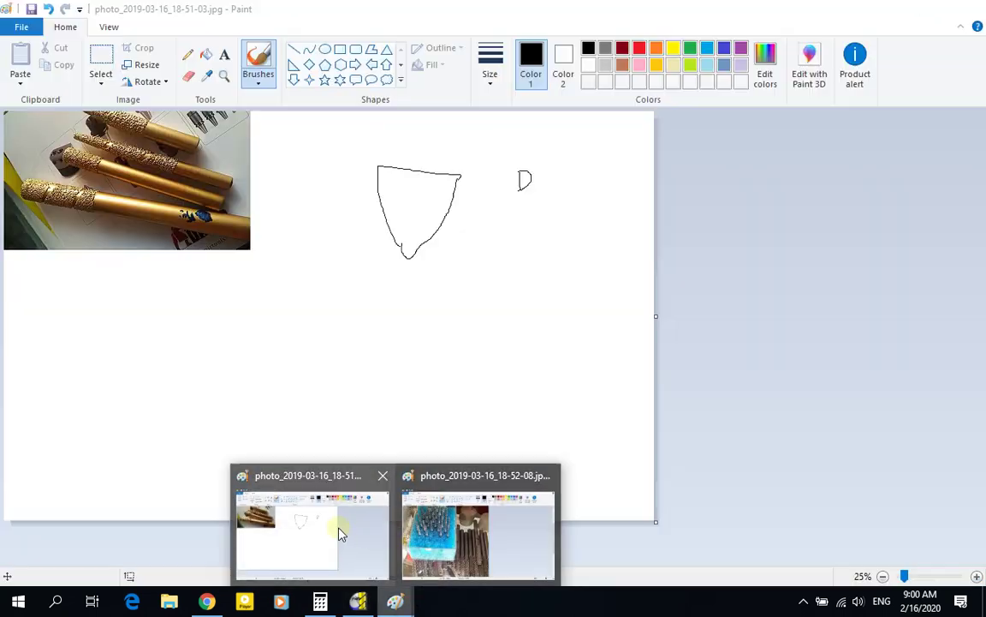
left_click(316, 529)
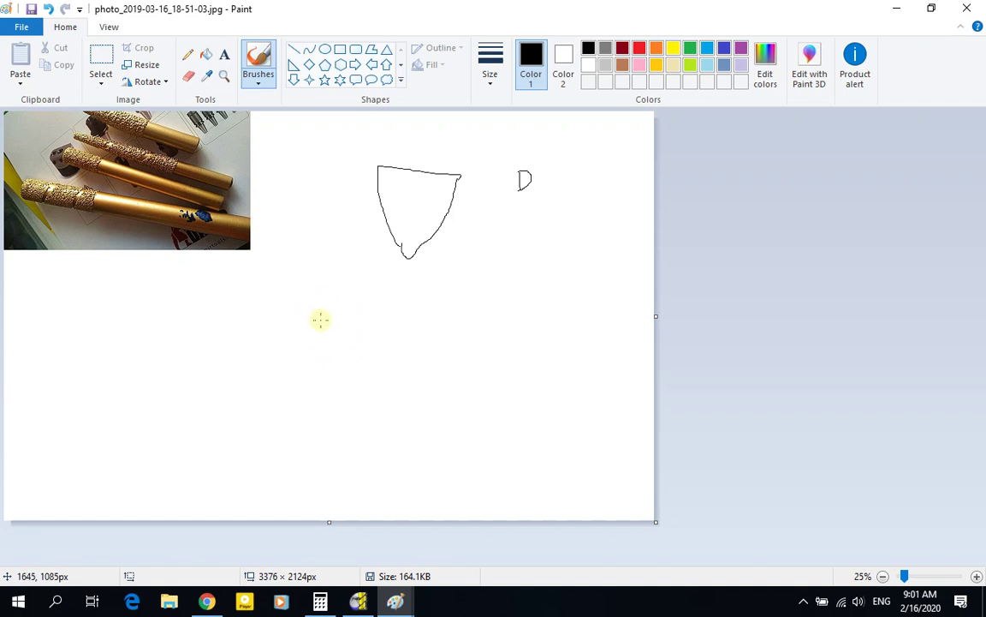
left_click_drag(302, 310, 334, 310)
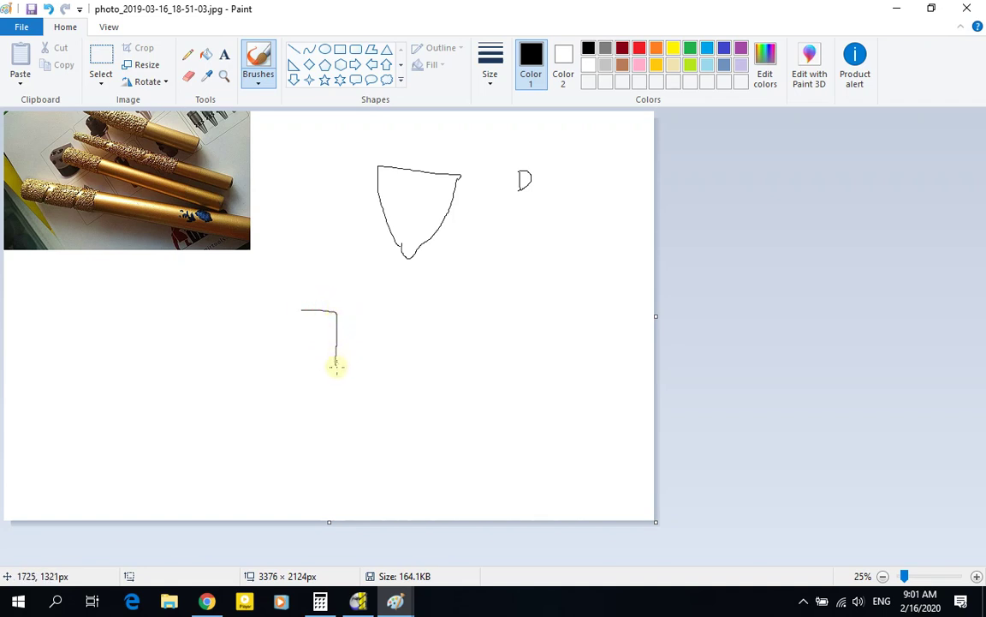
left_click_drag(343, 369, 367, 372)
mouse_move(408, 323)
left_mouse_down()
mouse_move(453, 323)
mouse_move(470, 337)
mouse_move(472, 386)
mouse_move(511, 388)
left_mouse_up()
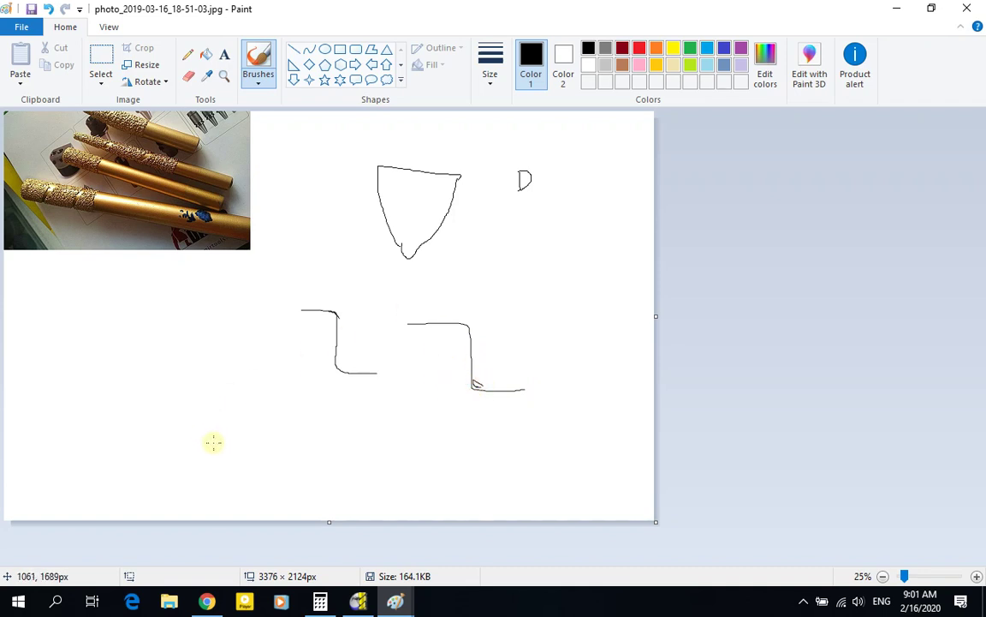
Draw two nested rough circles with curved wall lines between them, and beside them a third stepped profile with a shaded inner corner.
mouse_move(214, 464)
left_mouse_down()
mouse_move(190, 443)
mouse_move(221, 411)
mouse_move(249, 433)
mouse_move(243, 459)
mouse_move(221, 472)
mouse_move(207, 465)
mouse_move(189, 495)
mouse_move(167, 445)
mouse_move(173, 397)
mouse_move(202, 375)
mouse_move(259, 395)
mouse_move(290, 439)
mouse_move(274, 484)
mouse_move(215, 506)
mouse_move(242, 486)
left_mouse_up()
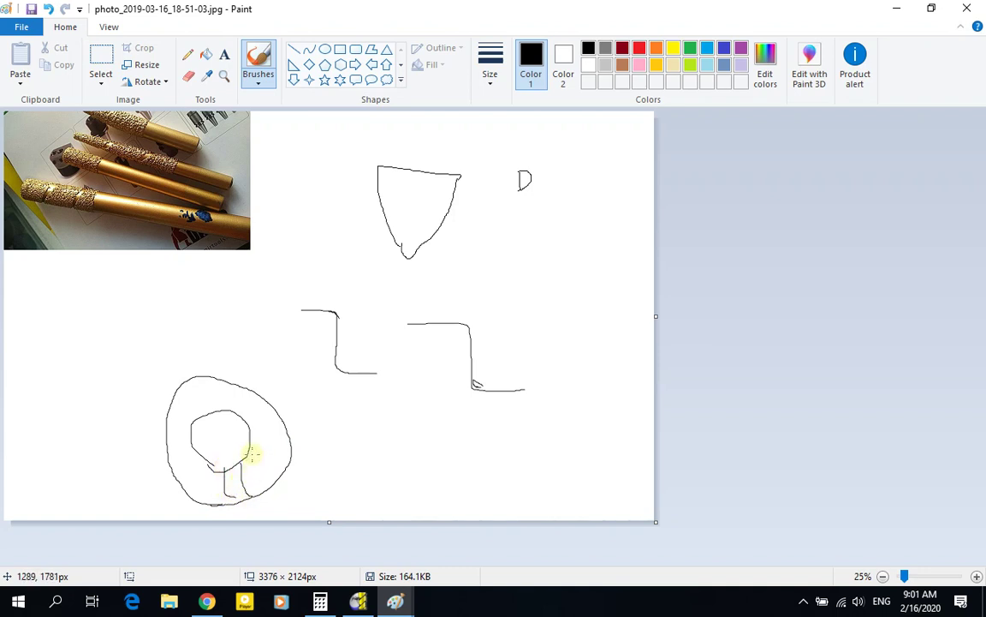
left_click(251, 453)
left_click_drag(249, 446, 292, 457)
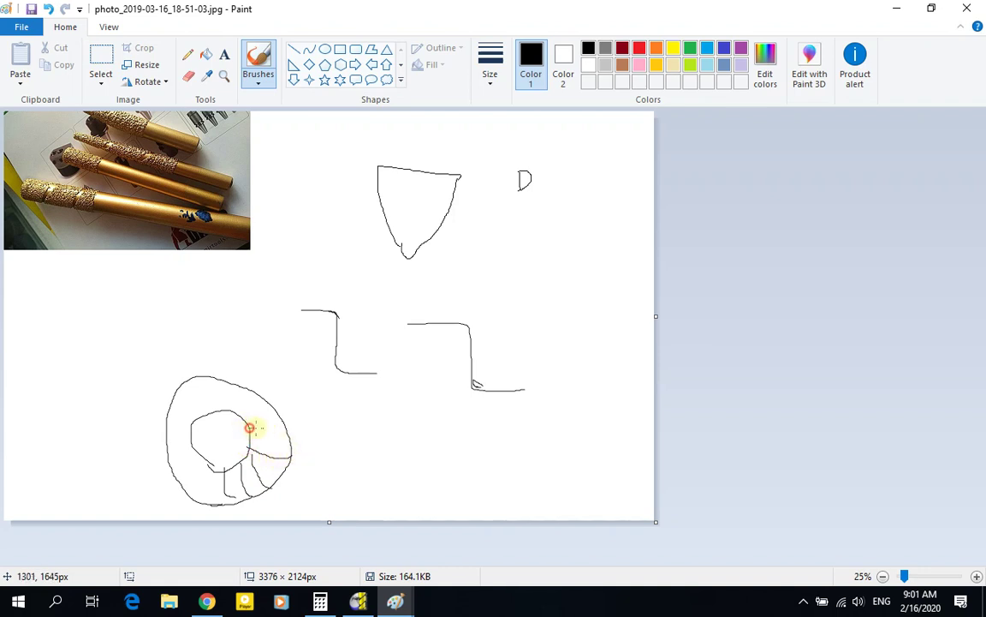
left_click_drag(249, 428, 271, 416)
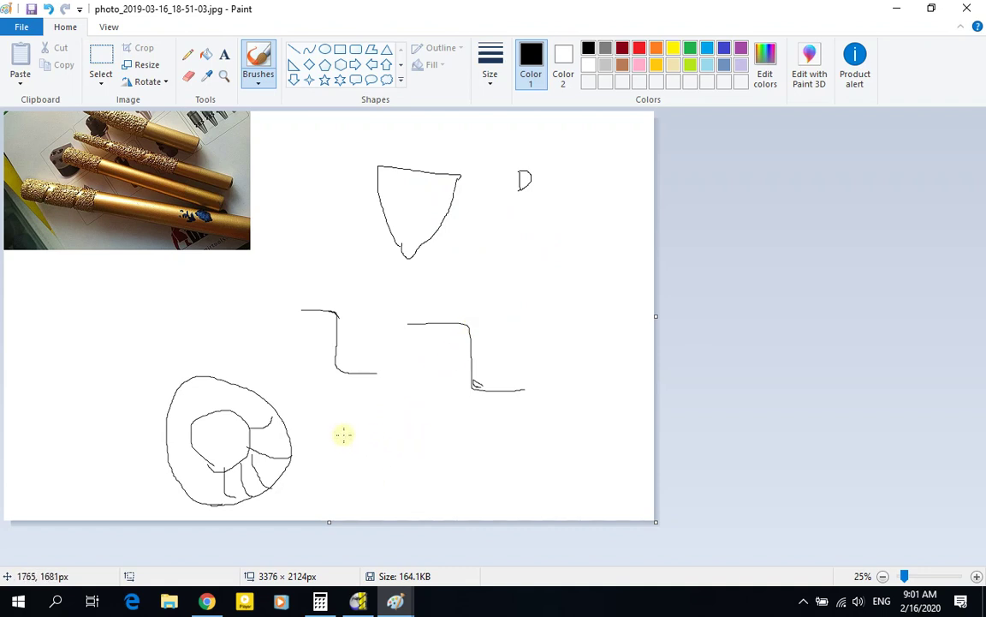
left_click_drag(344, 433, 389, 433)
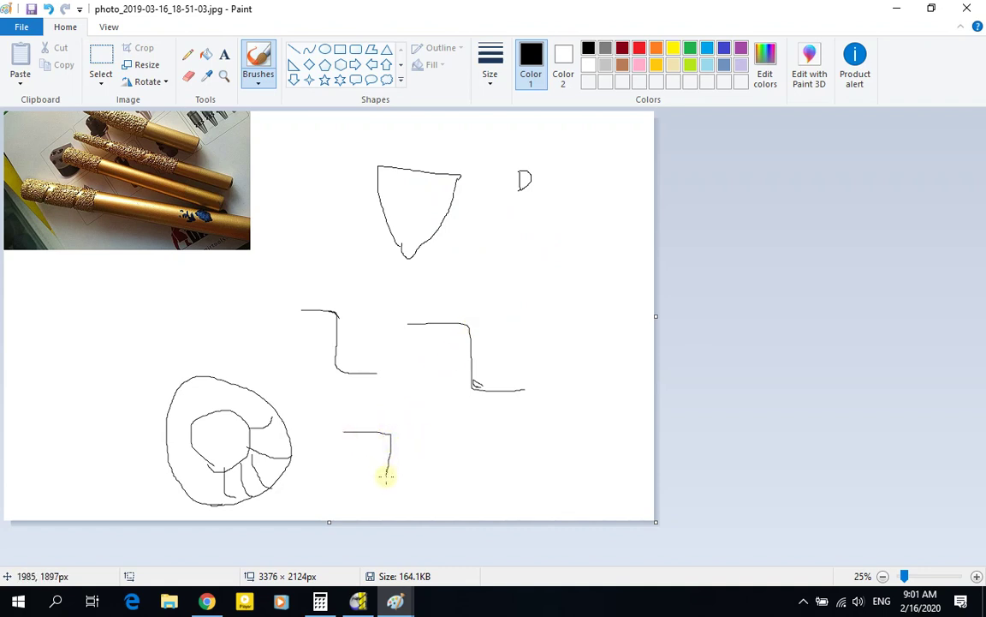
mouse_move(396, 483)
left_mouse_down()
mouse_move(437, 484)
mouse_move(392, 477)
left_mouse_up()
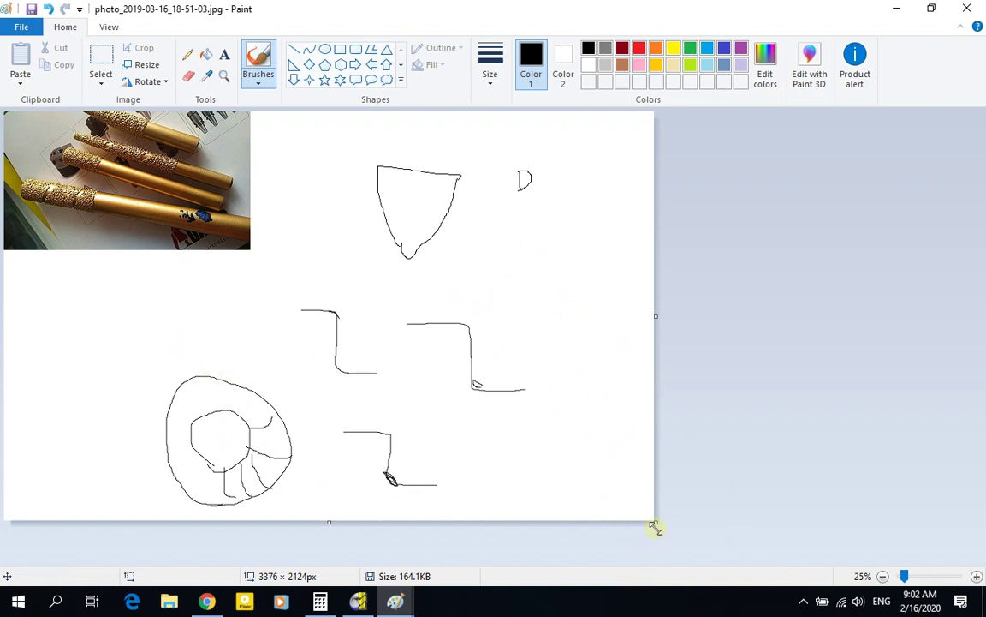
Clear the sketches, enlarge the canvas to 3552 × 2260 px, and draw two round-tipped cutters and one flat-tipped cutter above a long sloping line.
left_click_drag(655, 526, 688, 545)
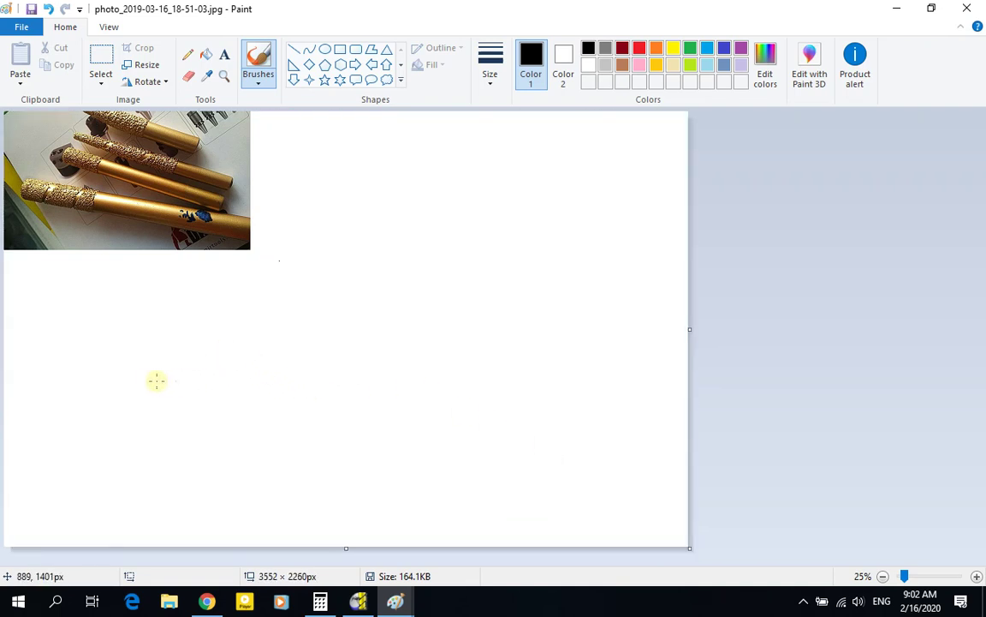
left_click_drag(147, 380, 564, 408)
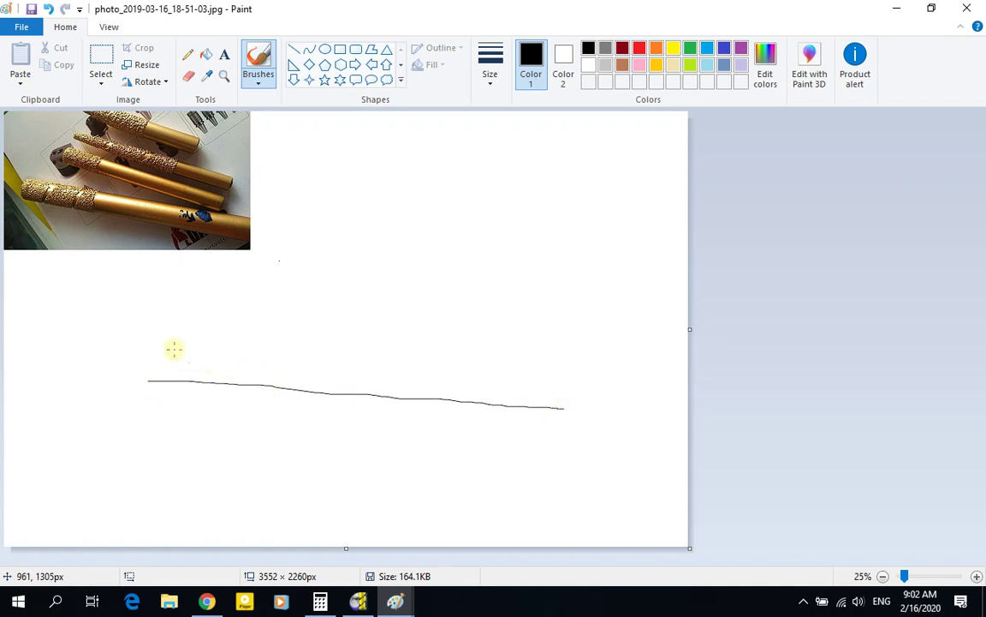
mouse_move(142, 312)
left_mouse_down()
mouse_move(154, 369)
mouse_move(173, 343)
mouse_move(175, 317)
mouse_move(211, 351)
left_mouse_up()
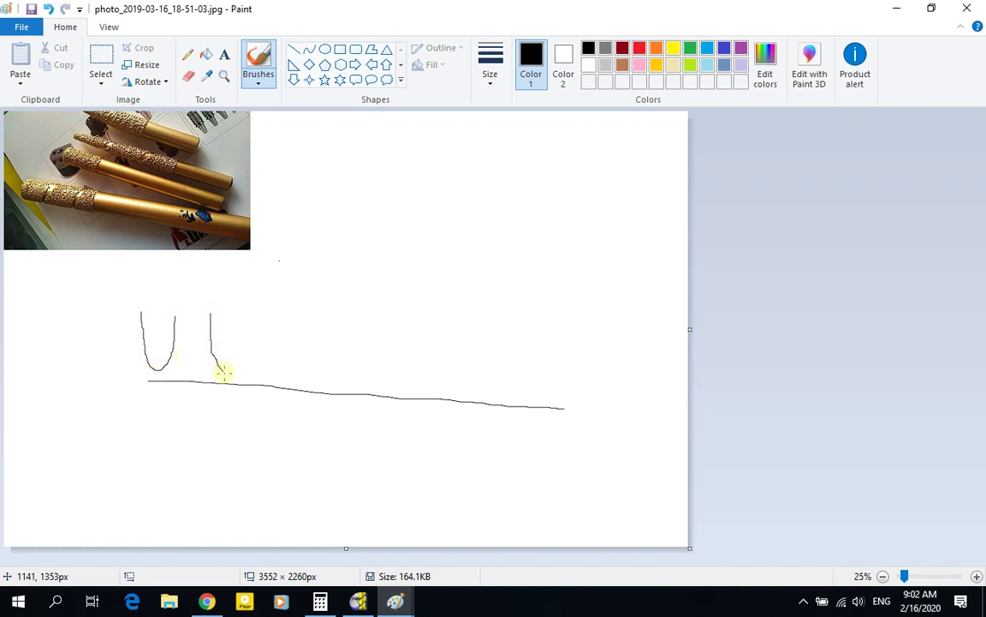
left_click_drag(241, 326, 243, 314)
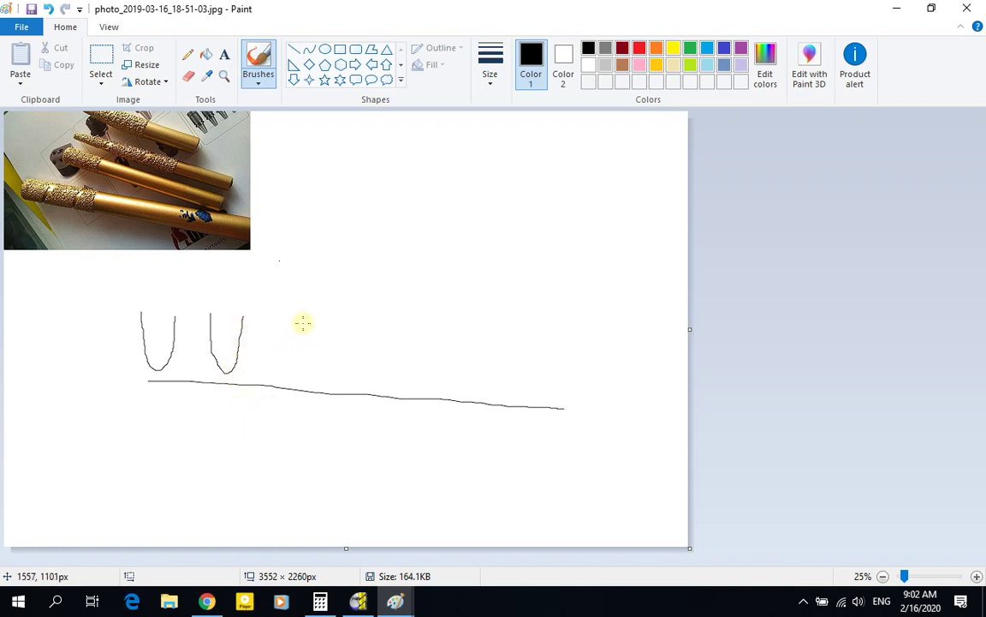
mouse_move(297, 319)
left_mouse_down()
mouse_move(292, 380)
mouse_move(314, 386)
mouse_move(327, 329)
left_mouse_up()
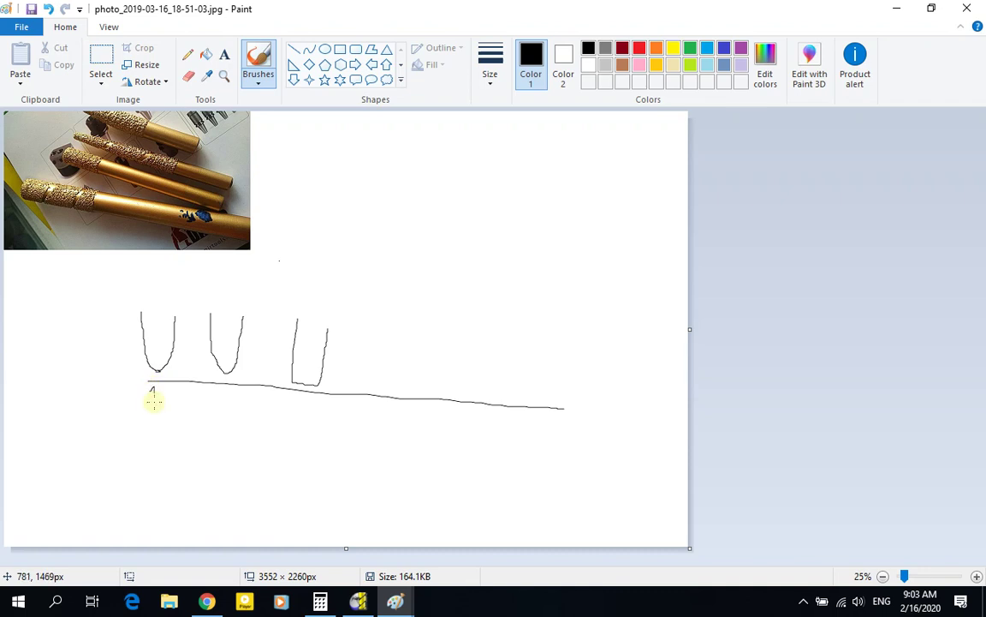
Label the first round-tipped cutter 1 mm, darken the flat cutter's bottom edge and label that cutter 12 mm.
mouse_move(150, 391)
left_mouse_down()
mouse_move(153, 407)
mouse_move(183, 396)
mouse_move(195, 408)
left_mouse_up()
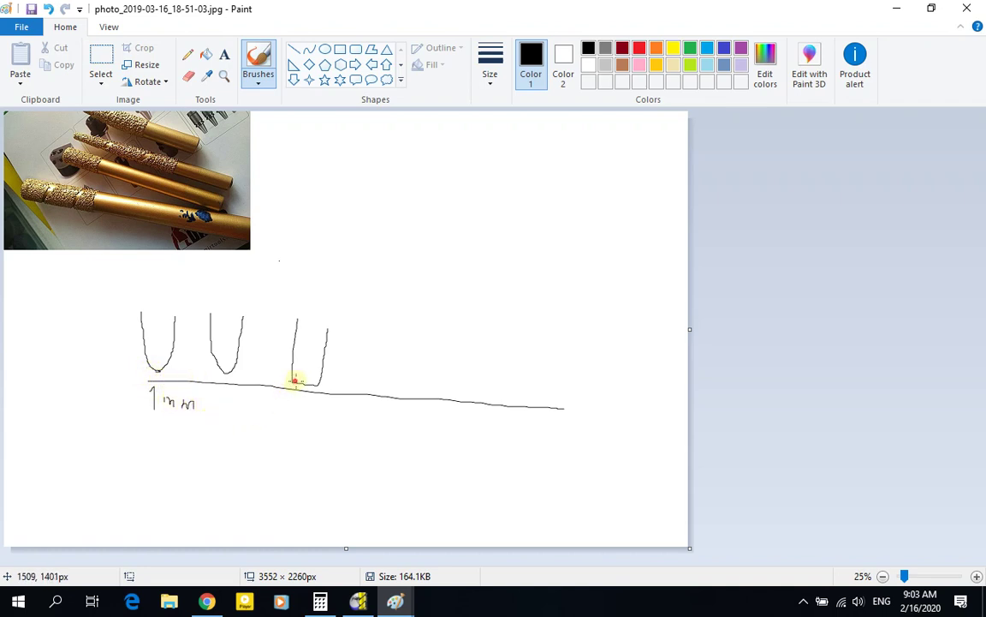
left_click_drag(292, 383, 311, 386)
mouse_move(289, 406)
left_mouse_down()
mouse_move(315, 425)
mouse_move(344, 417)
left_mouse_up()
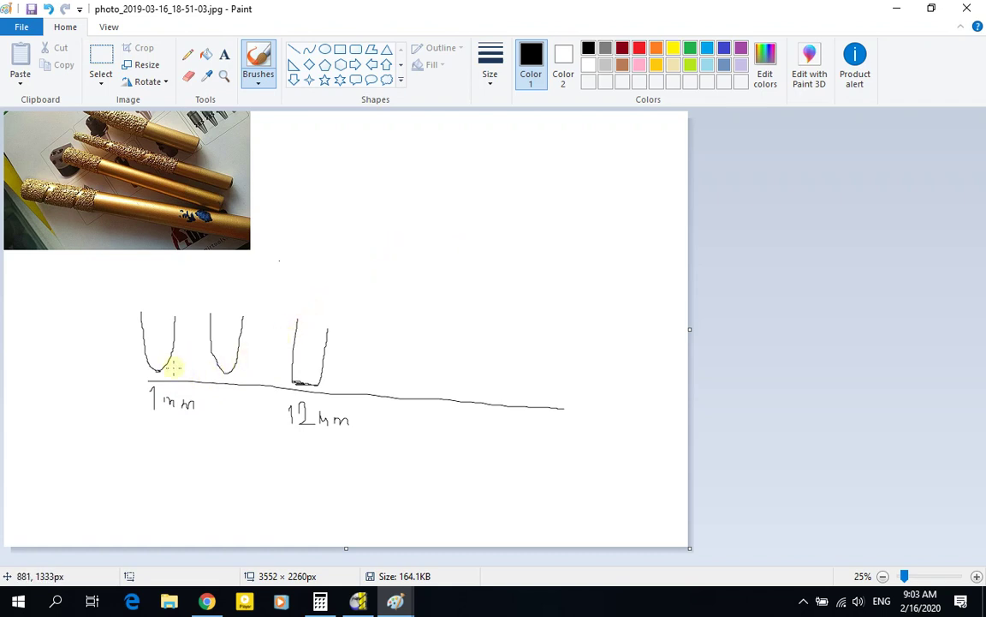
Draw a rough four-sided block crossed by five toolpath lines, mark the line spacing 0.4 and write 10 below the block.
mouse_move(506, 294)
left_mouse_down()
mouse_move(410, 288)
mouse_move(386, 258)
mouse_move(419, 168)
mouse_move(520, 189)
mouse_move(544, 211)
mouse_move(540, 287)
mouse_move(527, 299)
mouse_move(459, 295)
left_mouse_up()
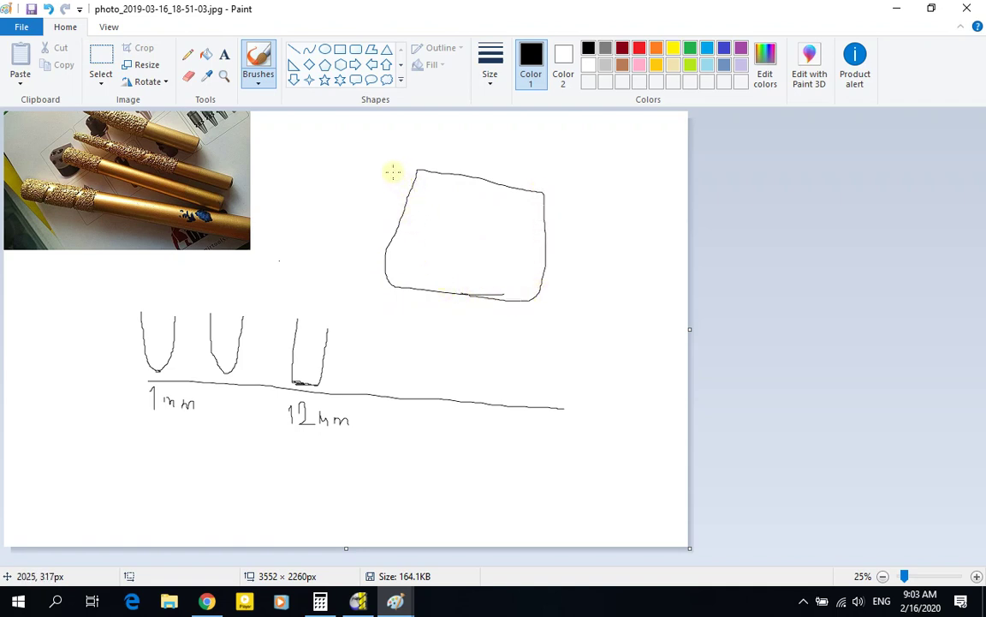
mouse_move(392, 171)
left_mouse_down()
mouse_move(597, 210)
mouse_move(564, 222)
mouse_move(346, 190)
mouse_move(364, 213)
mouse_move(622, 250)
mouse_move(454, 249)
mouse_move(328, 231)
mouse_move(334, 253)
mouse_move(629, 296)
left_mouse_up()
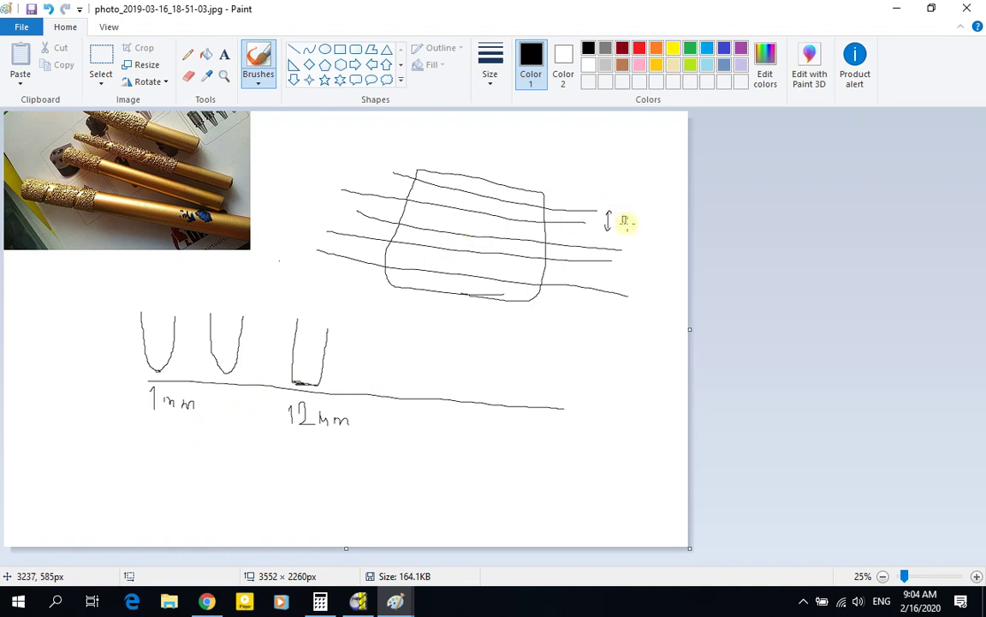
mouse_move(628, 220)
left_mouse_down()
mouse_move(639, 212)
mouse_move(643, 225)
left_mouse_up()
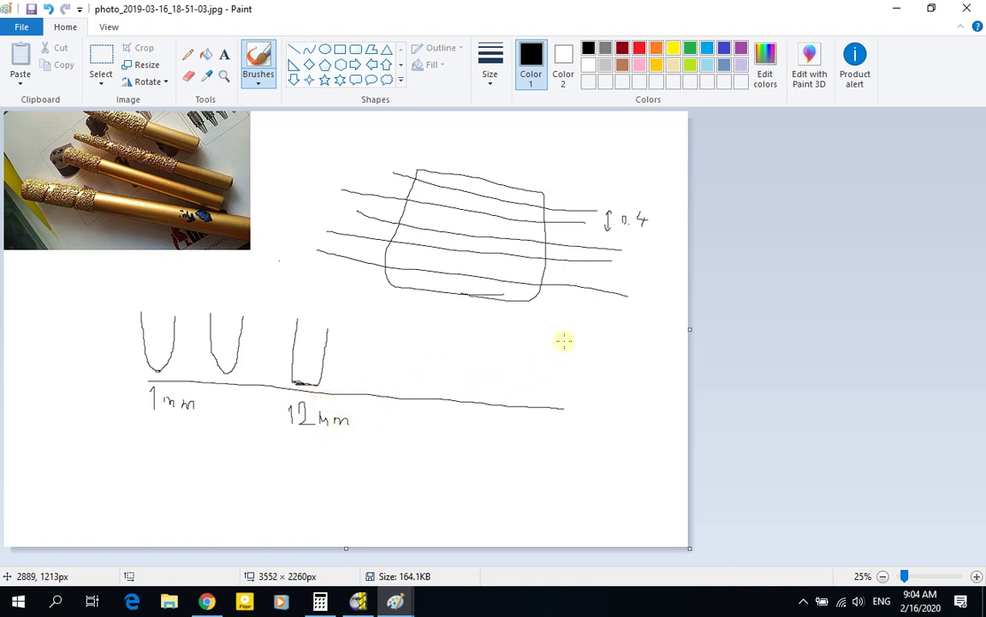
mouse_move(585, 333)
left_mouse_down()
mouse_move(590, 326)
mouse_move(592, 341)
mouse_move(599, 328)
left_mouse_up()
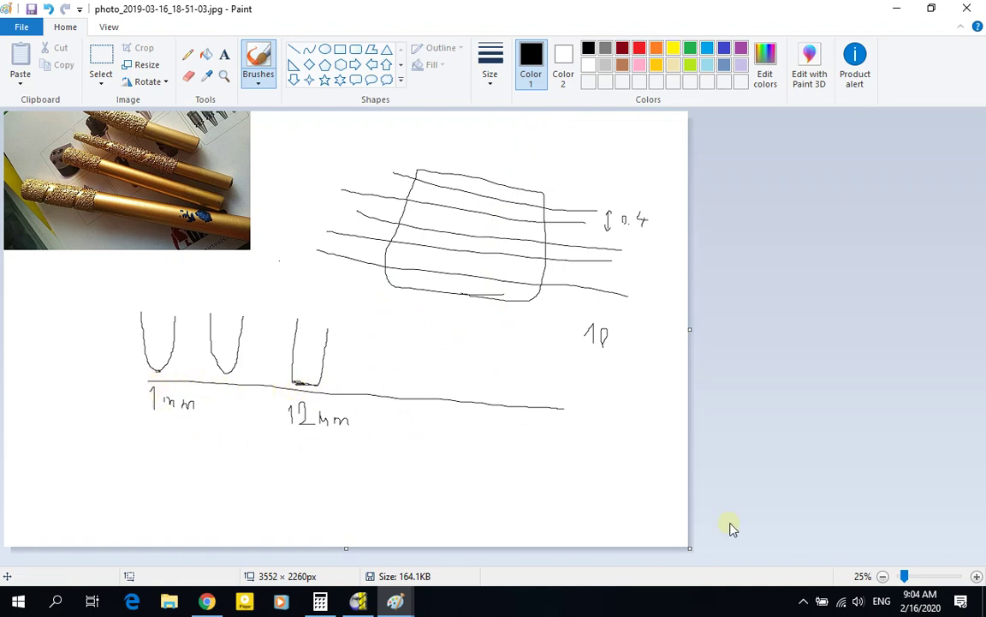
Clear the sketches, enlarge the canvas to 3908 × 2280 px, and draw a large U-shaped cutter, a coarse zigzag line and a finely serrated edge.
mouse_move(689, 549)
left_mouse_down()
mouse_move(352, 326)
mouse_move(282, 264)
mouse_move(608, 481)
mouse_move(758, 551)
left_mouse_up()
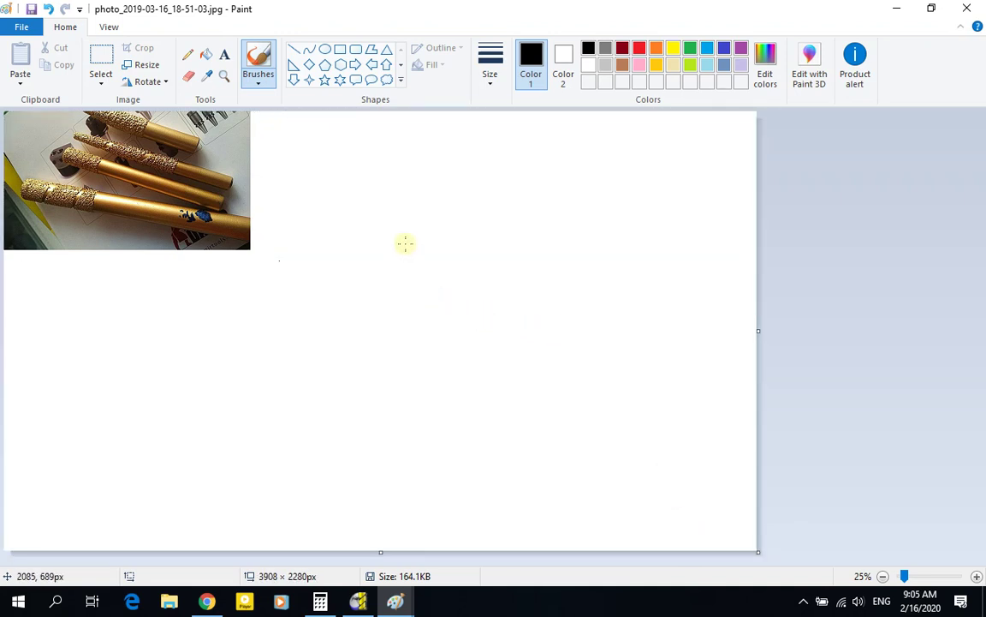
mouse_move(402, 209)
left_mouse_down()
mouse_move(402, 297)
mouse_move(415, 351)
mouse_move(445, 385)
mouse_move(490, 400)
mouse_move(531, 400)
mouse_move(567, 333)
mouse_move(566, 205)
left_mouse_up()
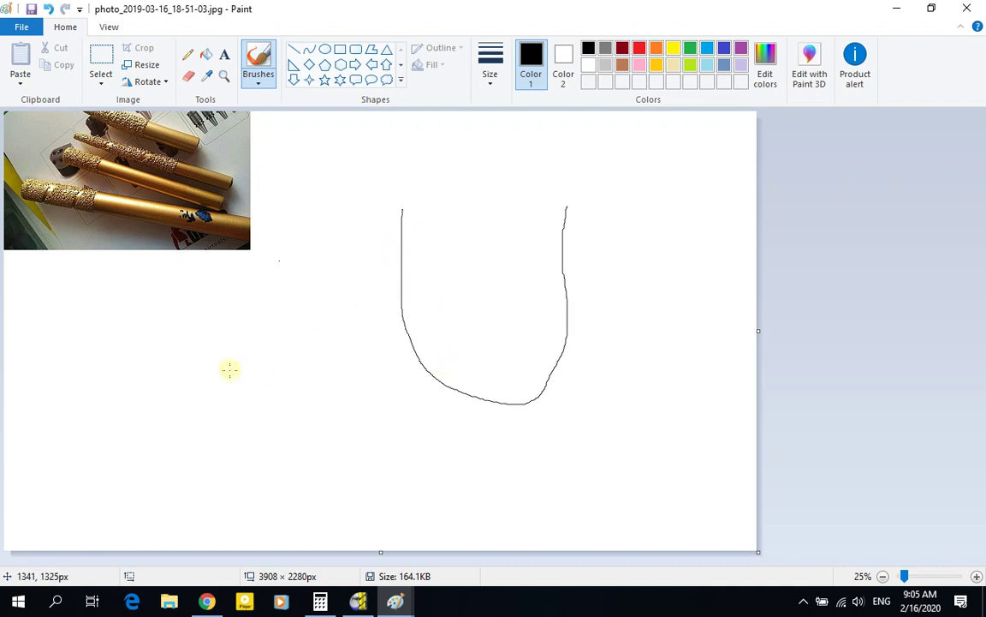
mouse_move(154, 324)
left_mouse_down()
mouse_move(153, 360)
mouse_move(174, 372)
mouse_move(153, 384)
mouse_move(169, 397)
mouse_move(158, 413)
mouse_move(169, 421)
mouse_move(155, 430)
mouse_move(181, 452)
left_mouse_up()
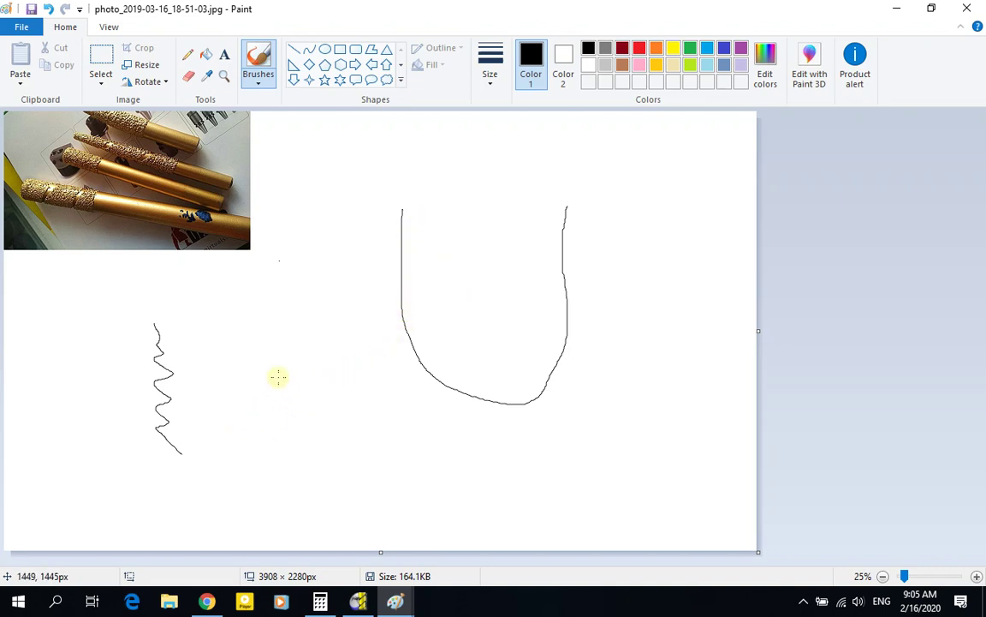
left_click_drag(278, 323, 280, 404)
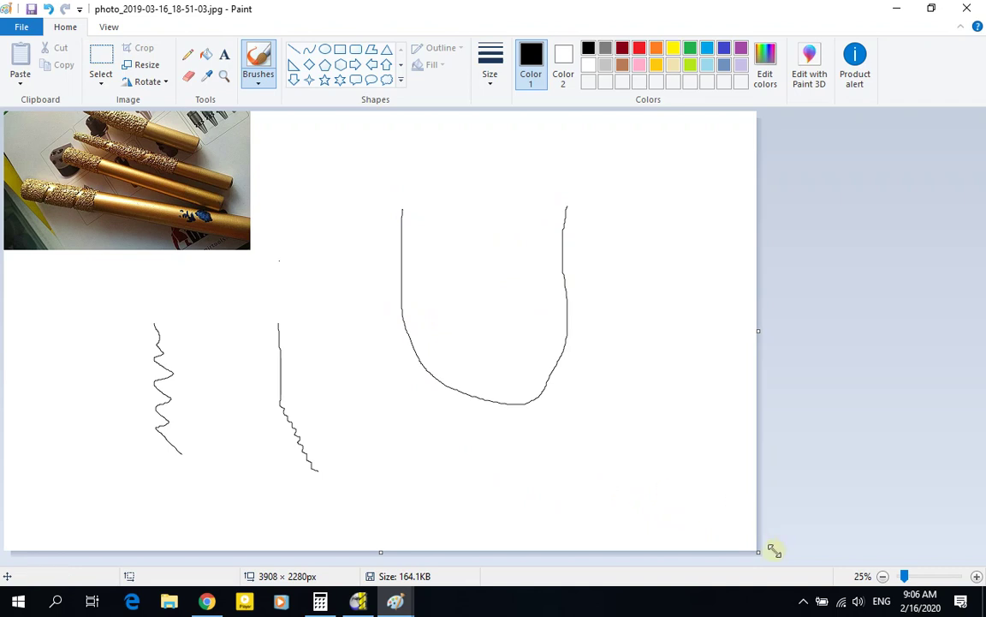
Clear the sketches, resize the canvas to 4196 × 2132 px, and switch to PowerMILL to view the entire scroll relief.
left_click_drag(760, 552, 813, 523)
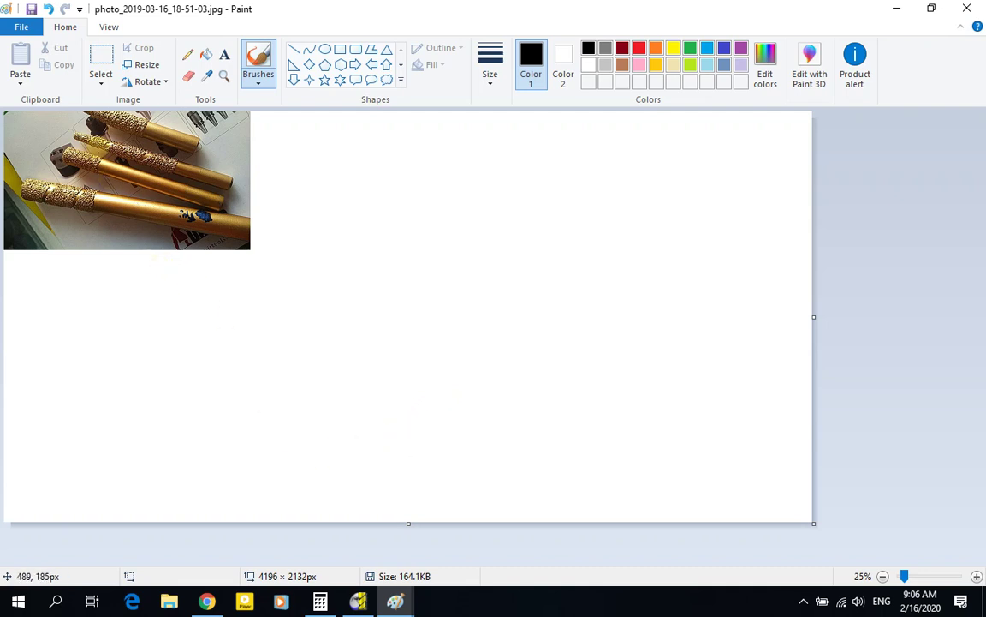
left_click(360, 599)
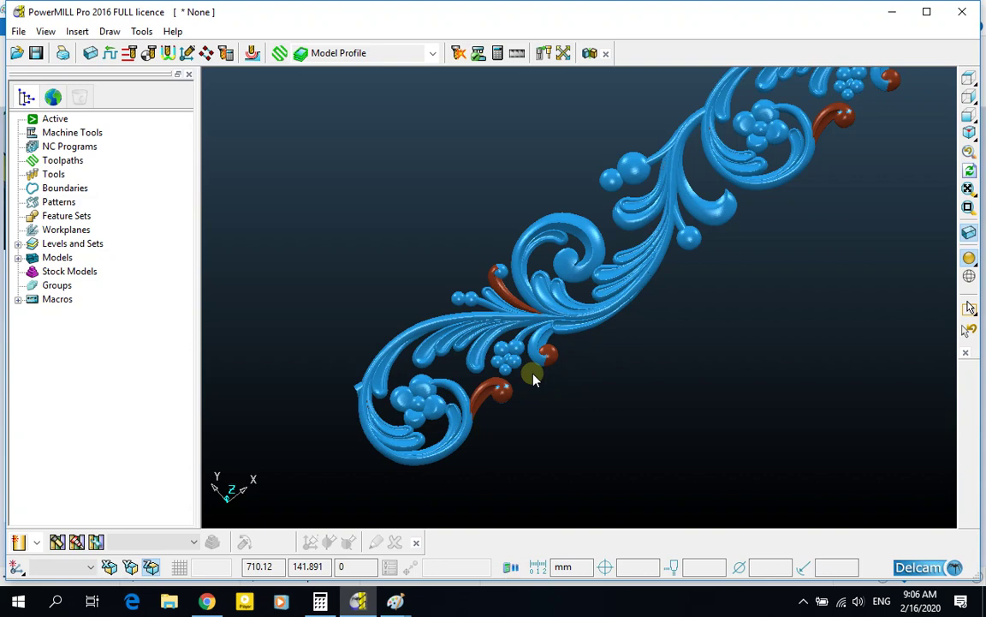
scroll(573, 352, "down", 3)
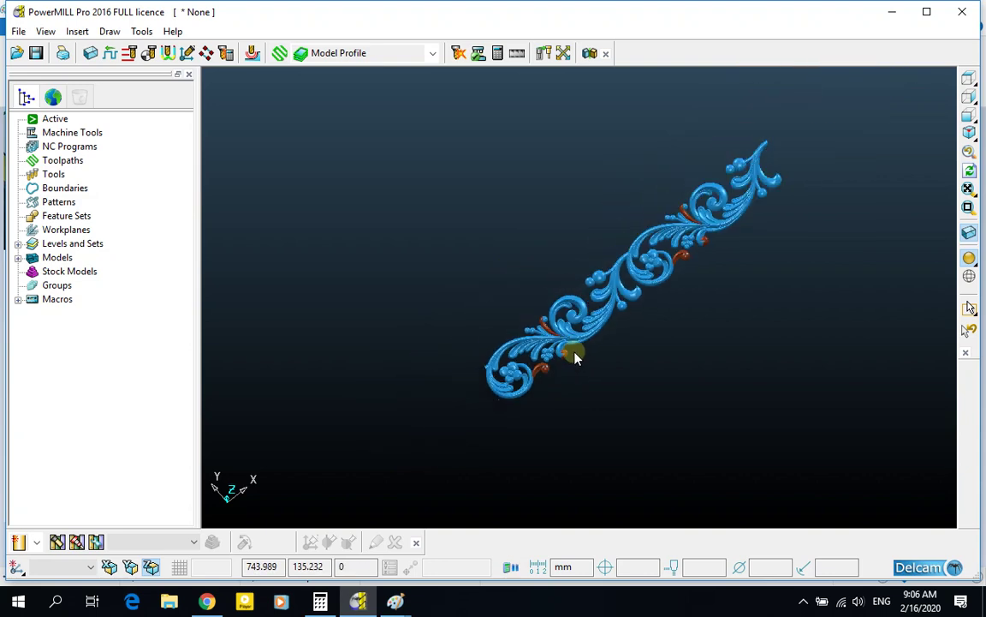
Delete everything in the PowerMILL project, including the scroll relief model.
middle_click_drag(617, 321, 521, 333)
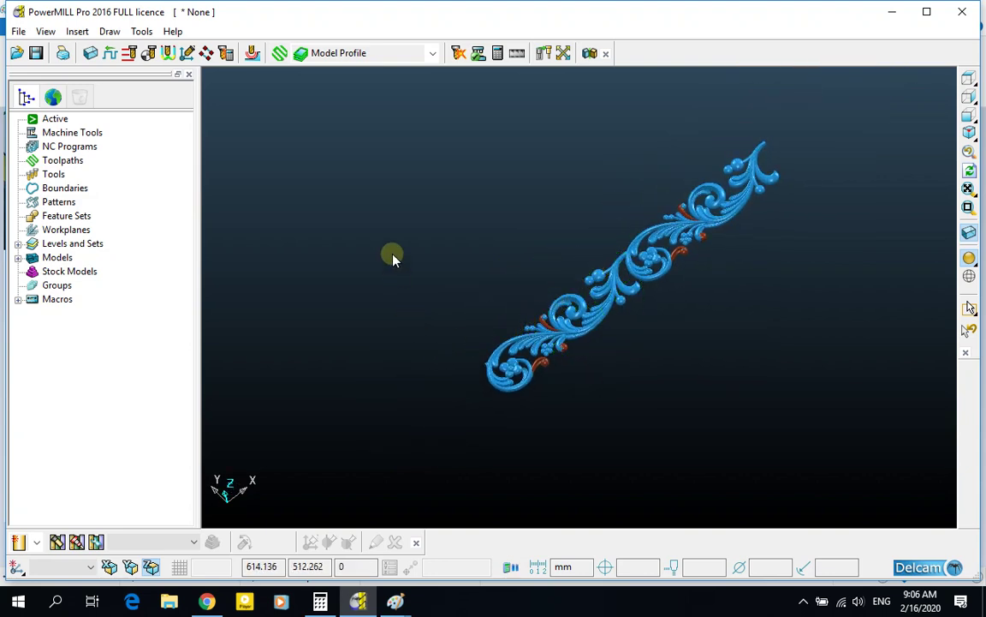
left_click(19, 31)
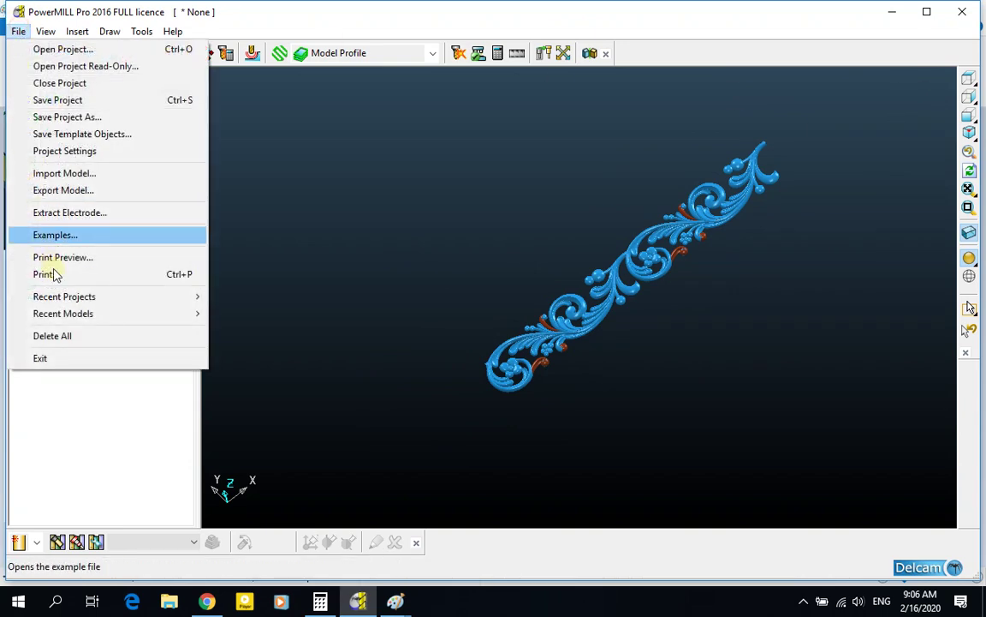
left_click(69, 335)
left_click(88, 362)
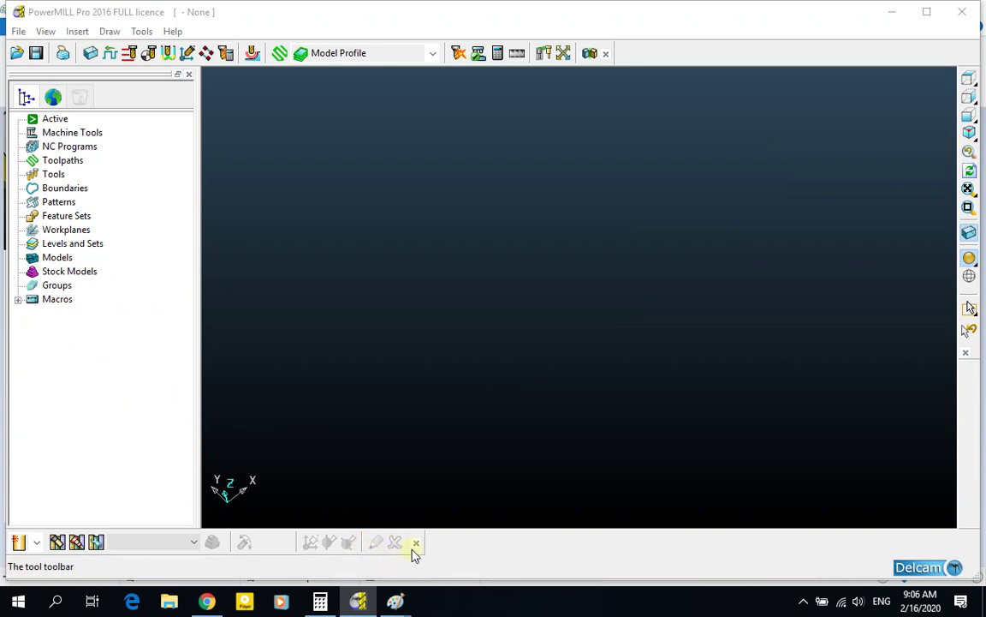
Switch to photo_2019-03-16_18-52-08.jpg in Paint and close it without saving the marks.
mouse_move(395, 600)
left_click(447, 548)
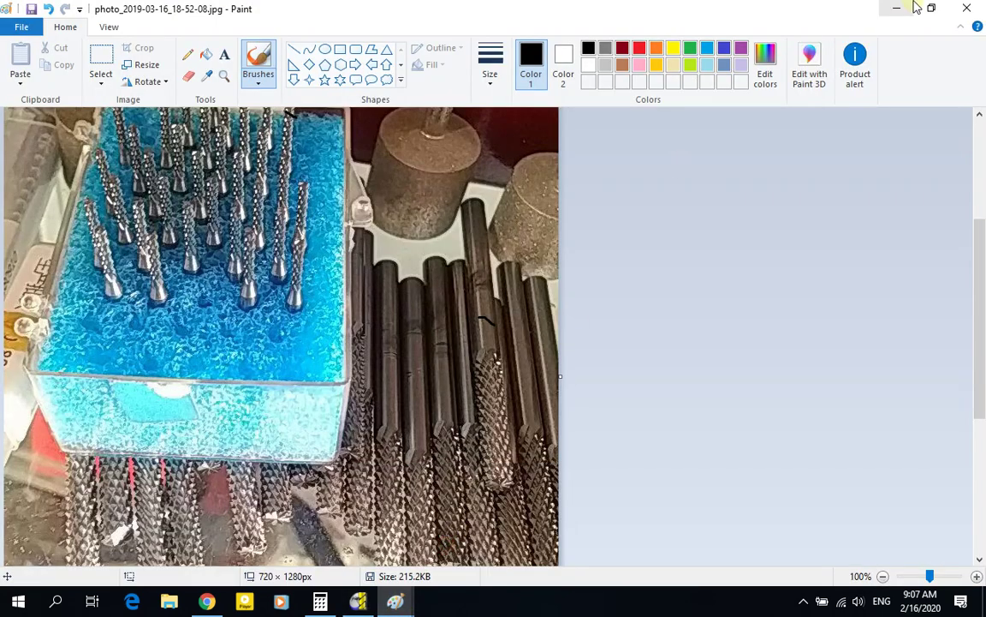
left_click(967, 8)
left_click(538, 309)
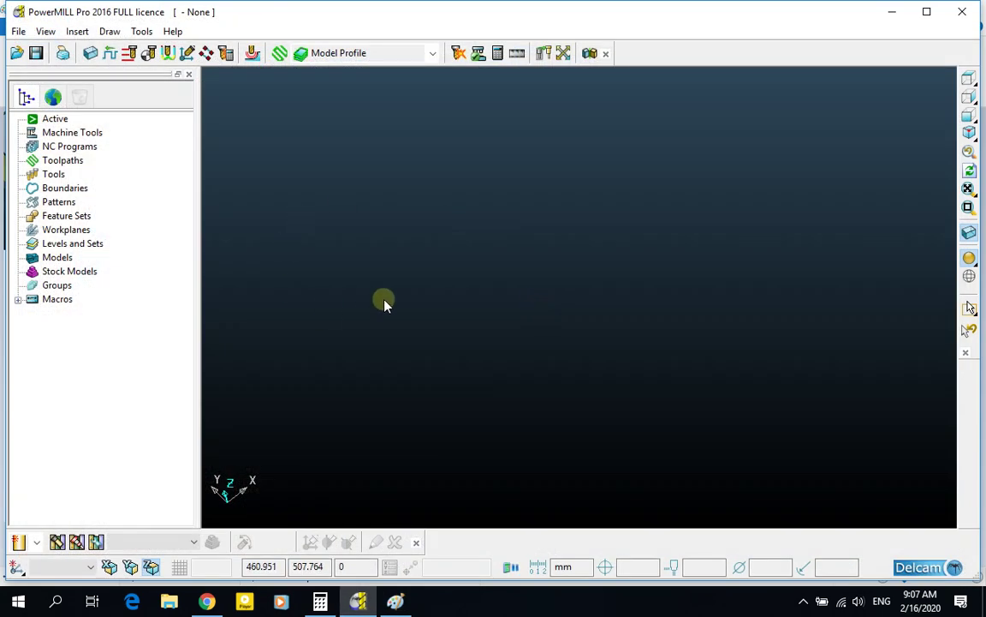
Shrink the other Paint canvas to crop away the bit photo, enlarge it to 3976 × 2200 px, and return to PowerMILL.
left_click(395, 601)
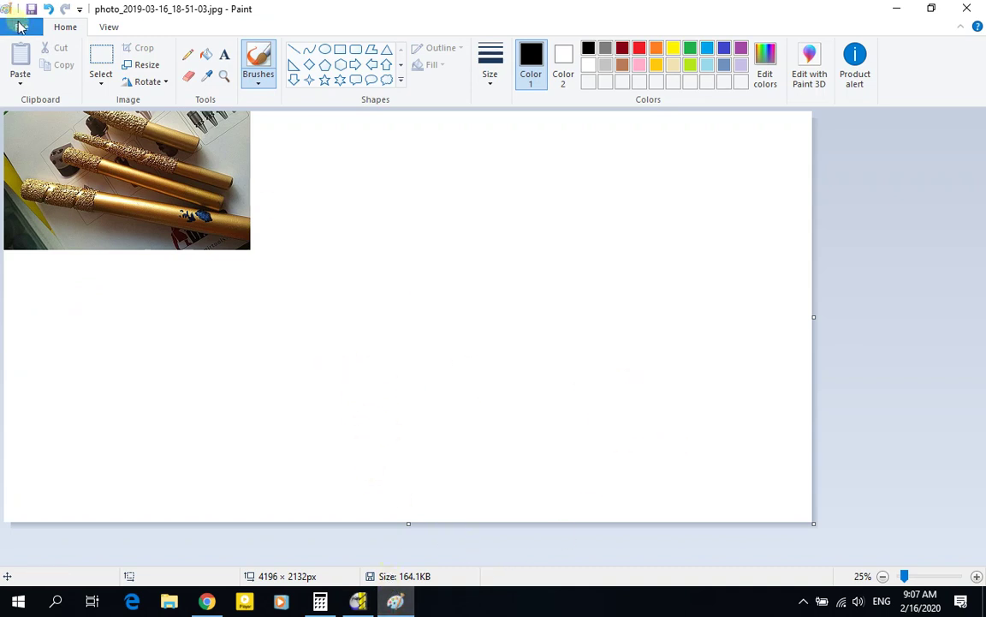
left_click(814, 528)
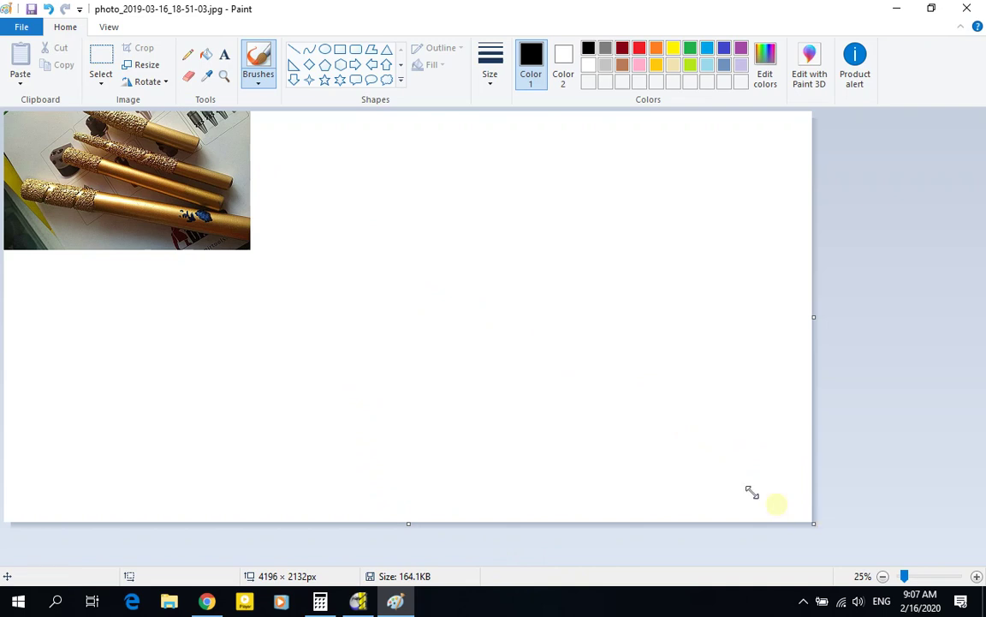
left_click_drag(15, 116, 771, 536)
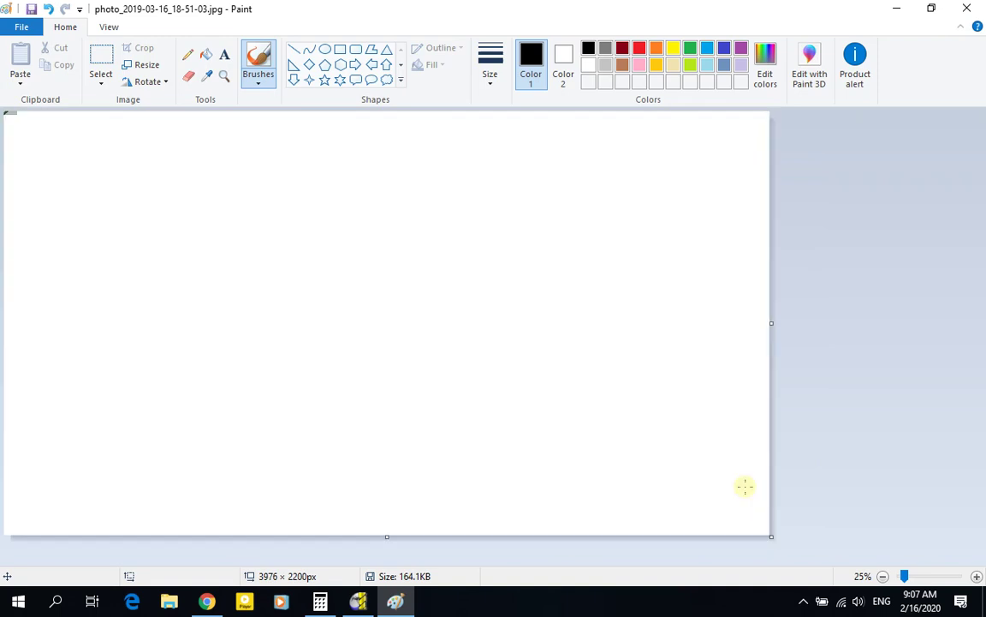
left_click(360, 603)
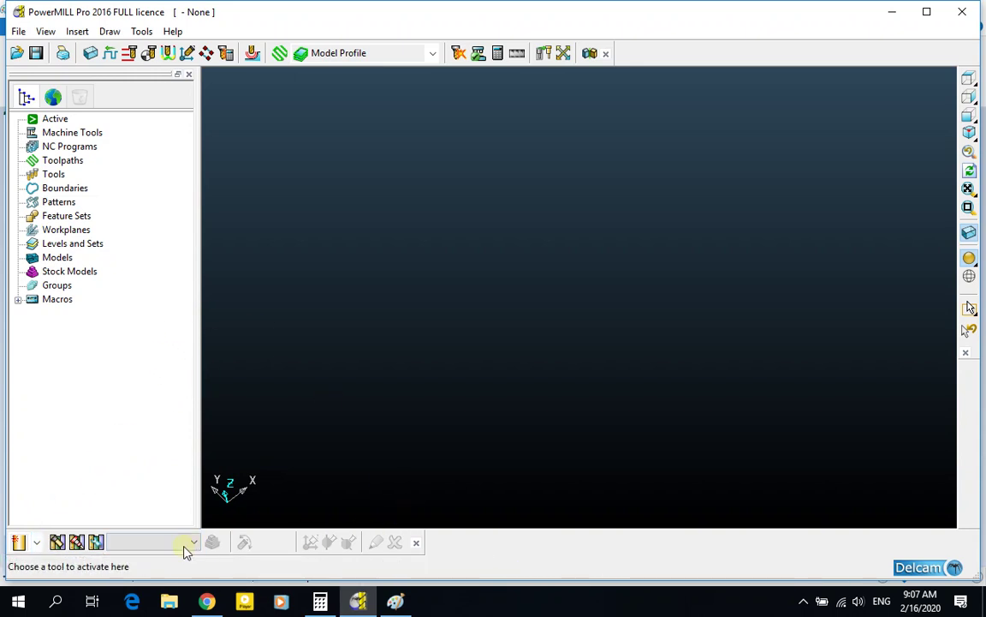
Hide the tool toolbar and display it again.
left_click(416, 542)
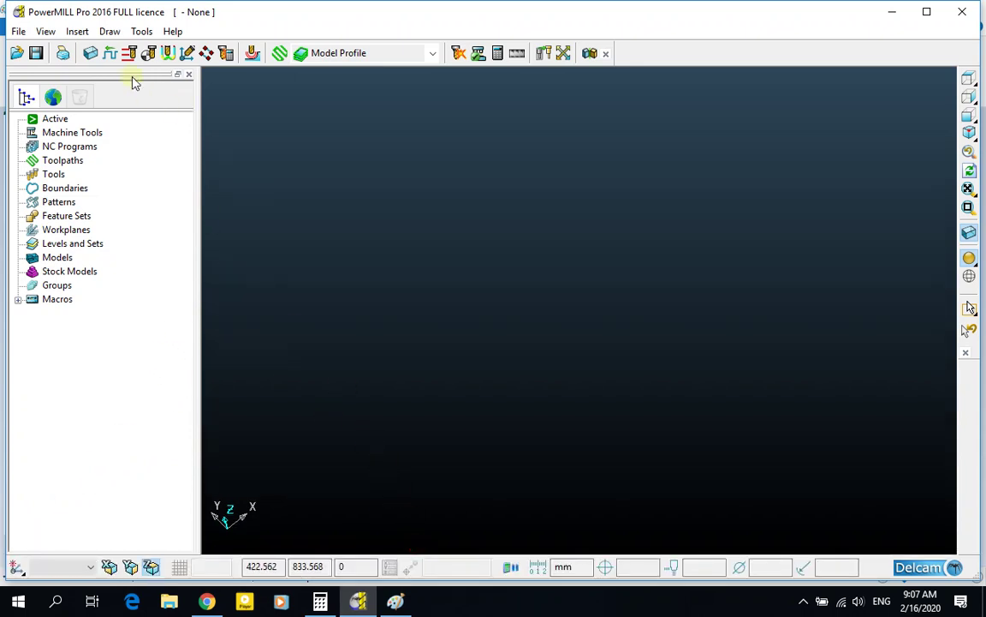
left_click(77, 30)
mouse_move(45, 31)
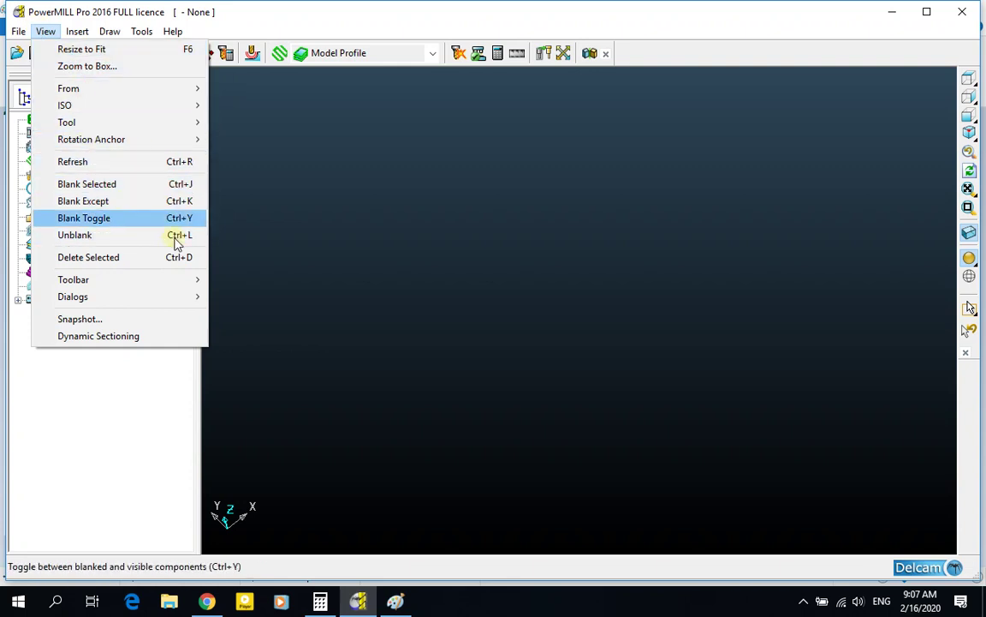
mouse_move(190, 282)
left_click(284, 341)
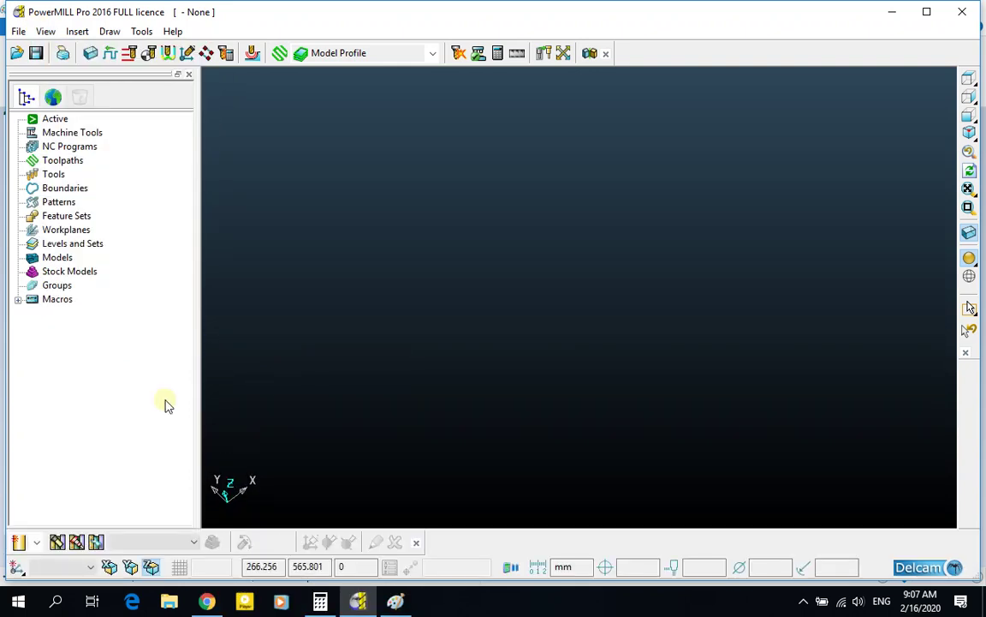
Examine the tool types available for creation, both in the tool toolbar and from the Tools category.
mouse_move(35, 542)
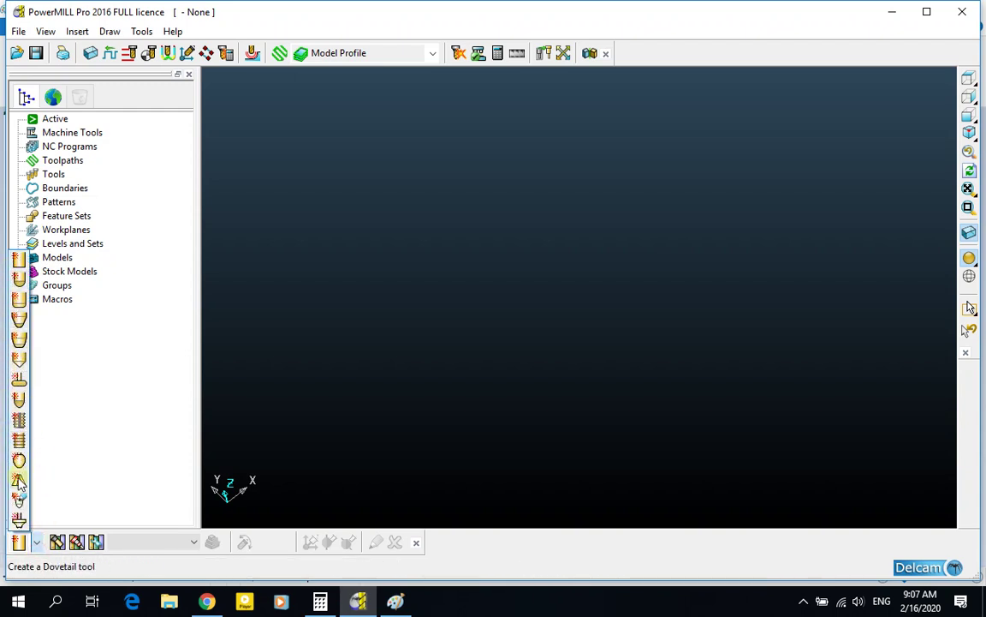
left_click(112, 433)
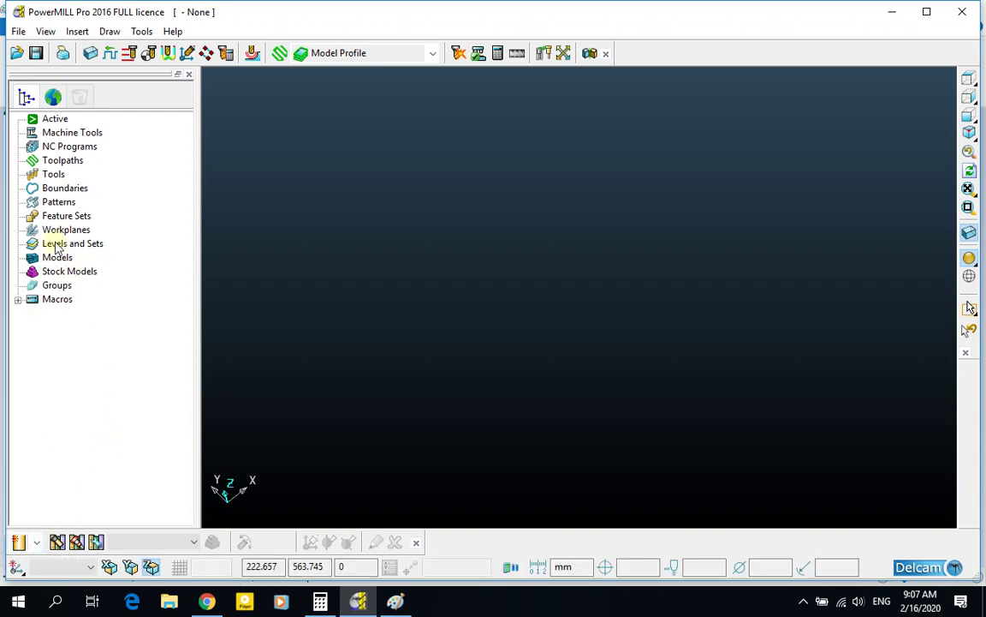
right_click(41, 178)
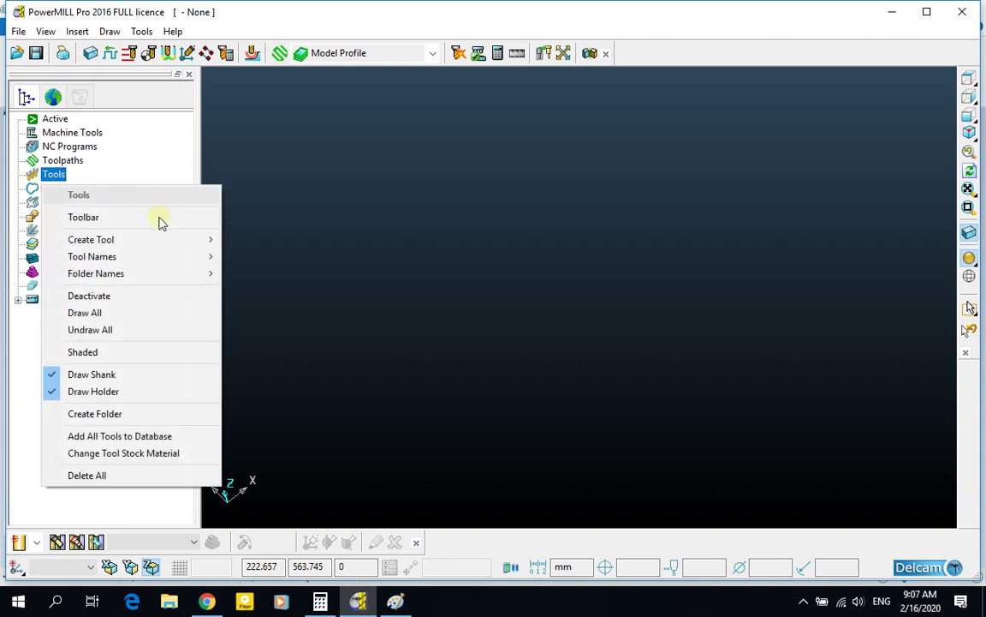
mouse_move(184, 239)
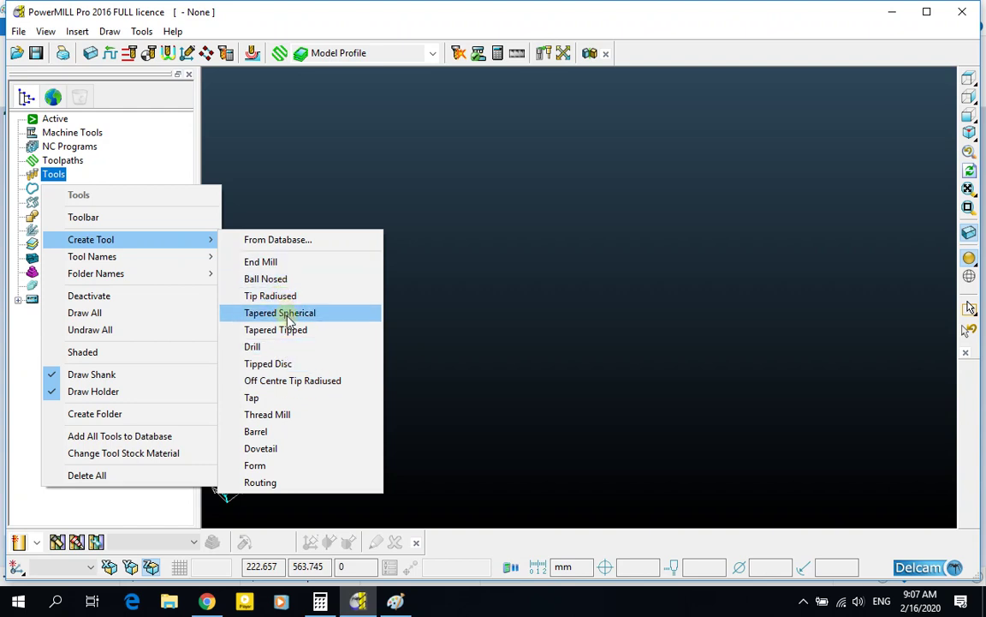
left_click(445, 337)
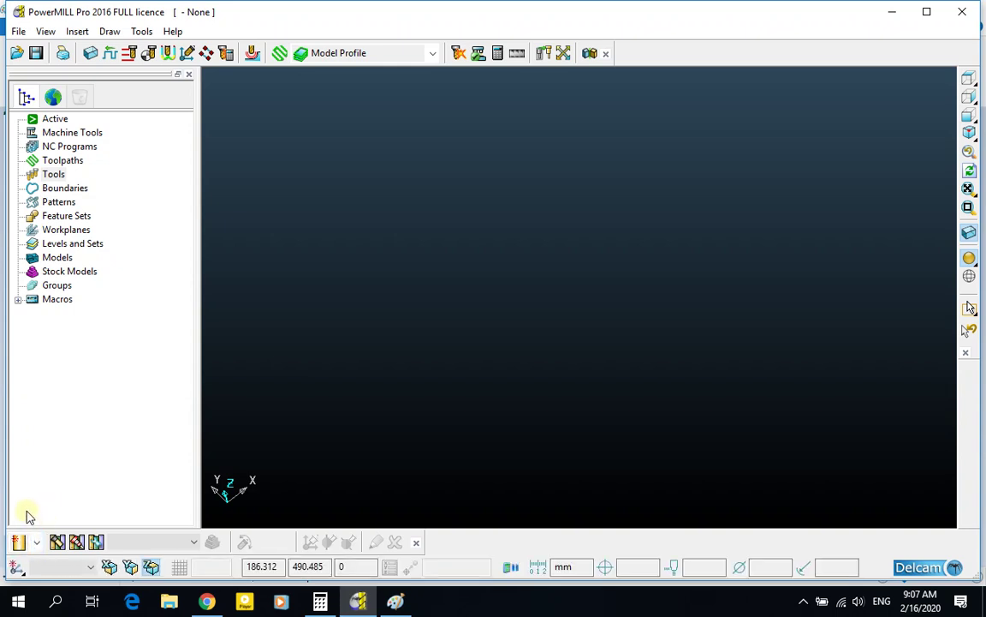
Create an end mill tool with a diameter of 10 mm.
mouse_move(33, 540)
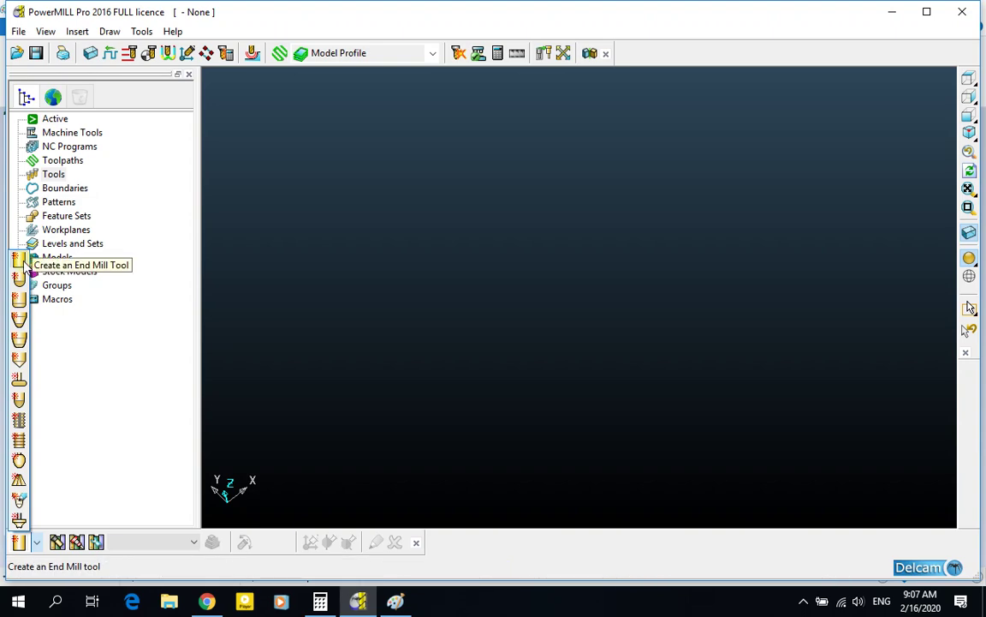
left_click(23, 266)
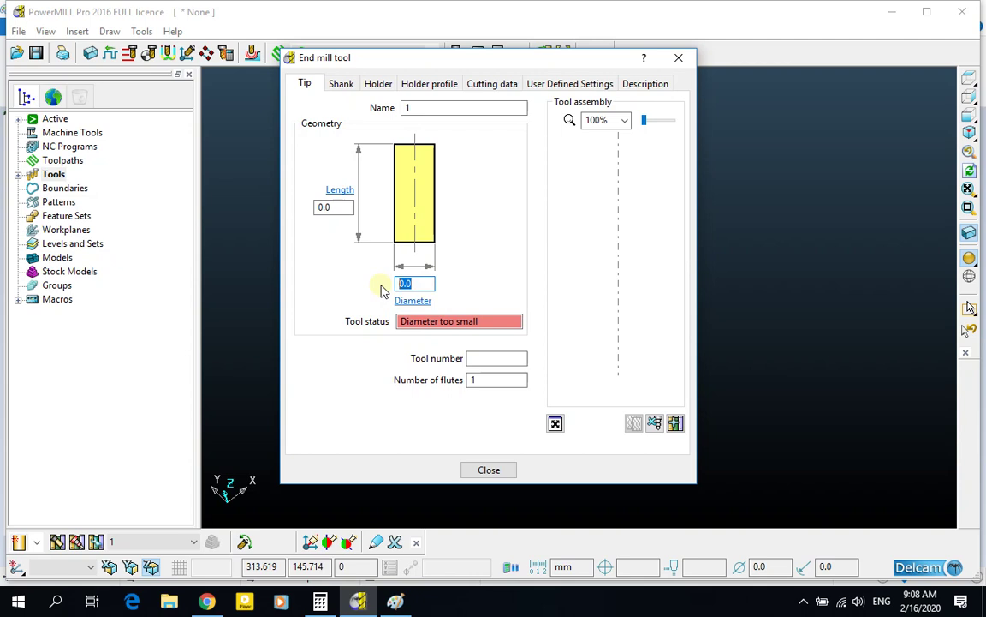
type("10")
key("Return")
left_click(341, 212)
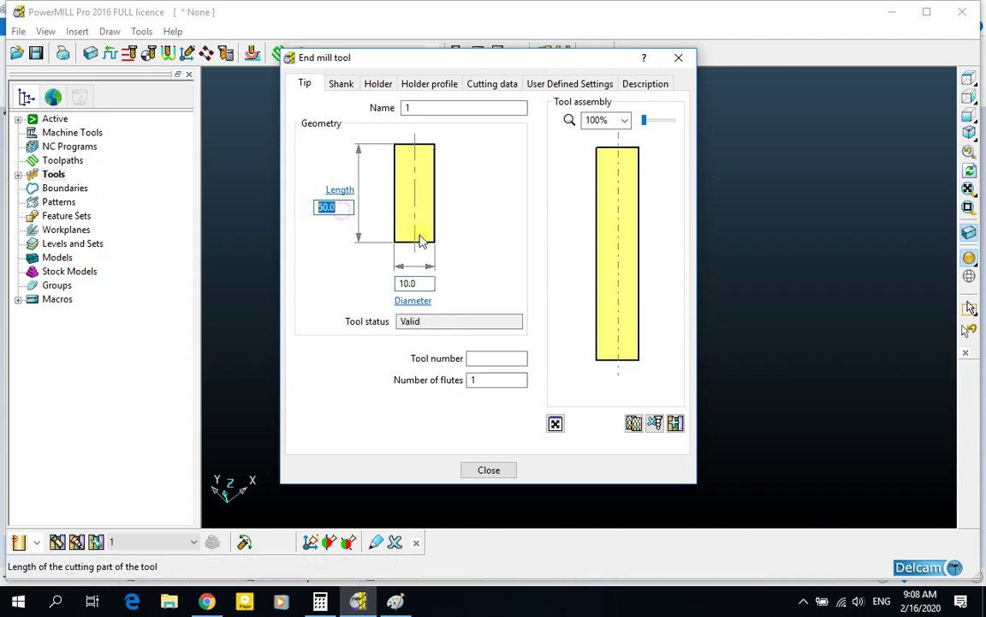
Minimise the open windows and open the desktop photo photo_2019-03-16_18-52-08.jpg for editing in Paint.
left_click(891, 12)
left_click(888, 7)
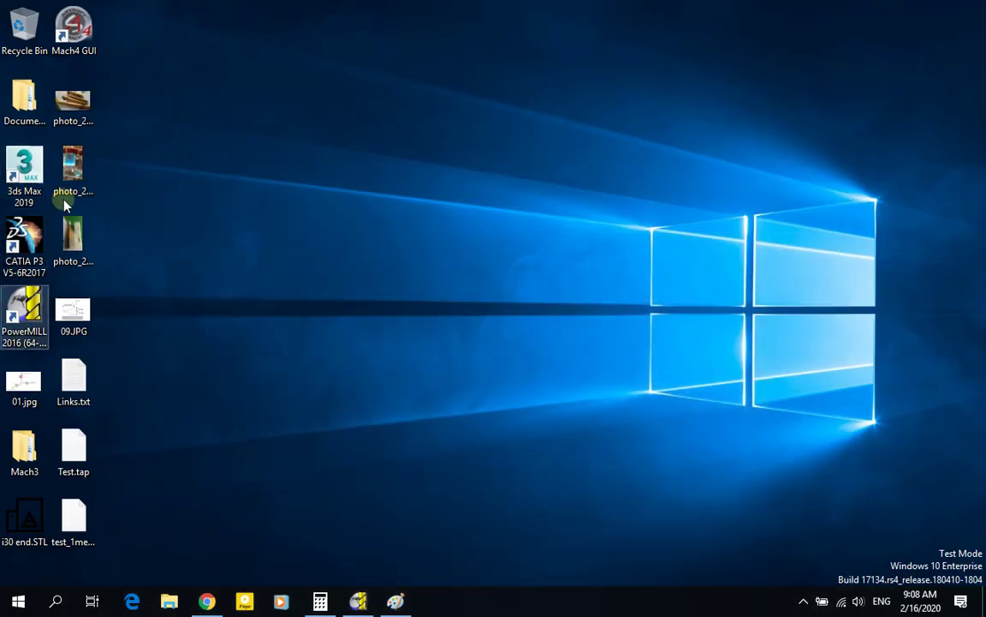
right_click(72, 167)
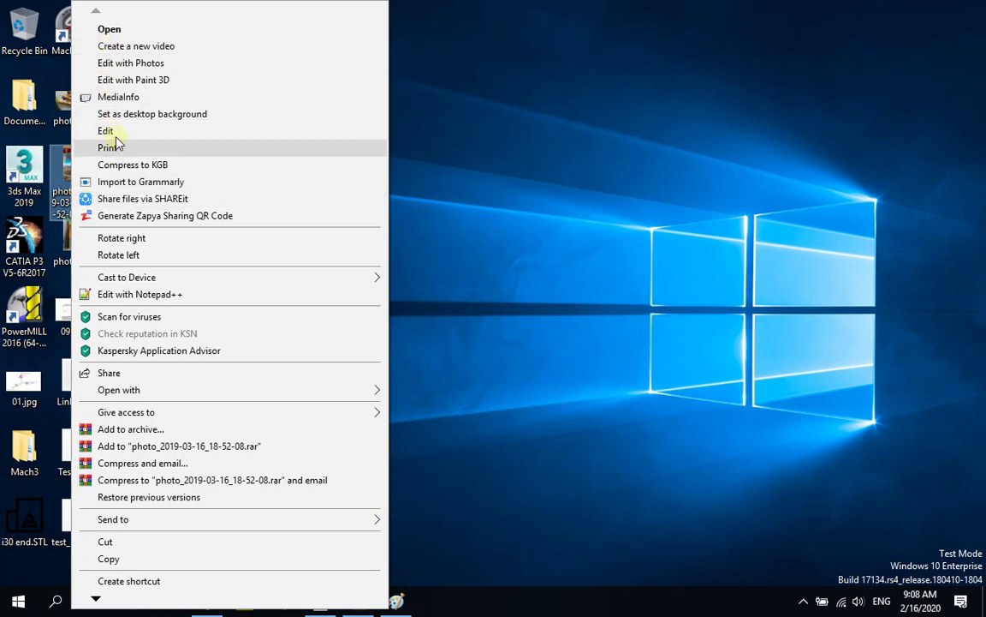
left_click(107, 131)
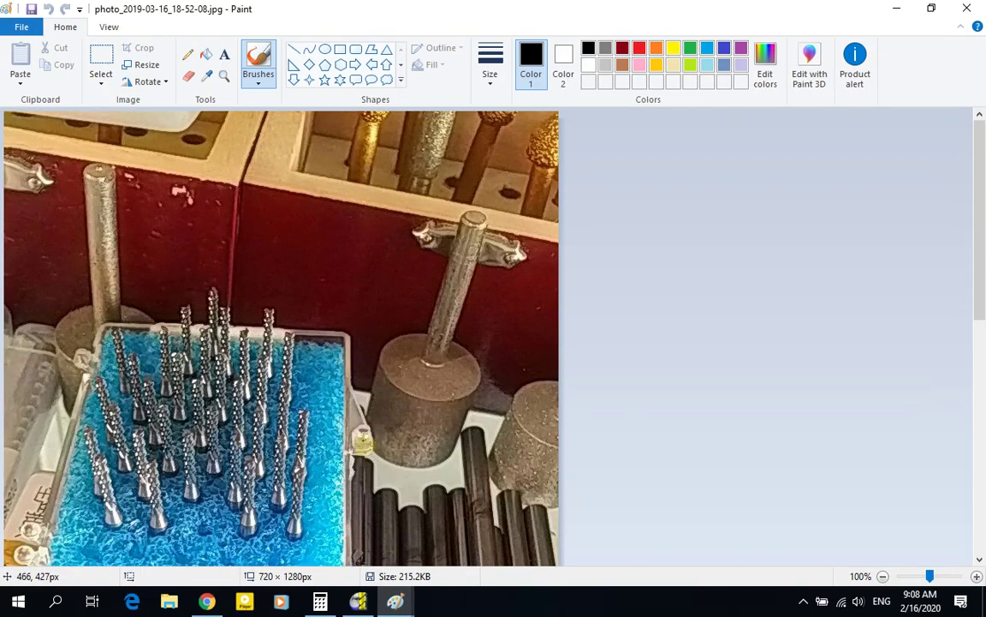
Outline one dark cutter's fluted cutting part, darken its edge, and draw an upward arrow along its shank.
scroll(363, 441, "down", 5)
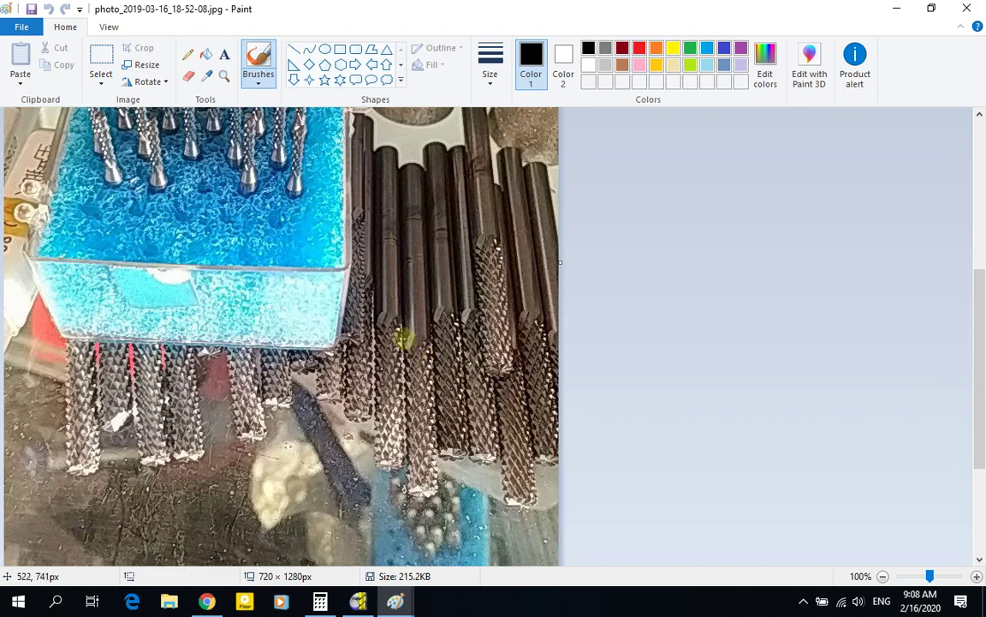
mouse_move(403, 340)
left_mouse_down()
mouse_move(447, 335)
mouse_move(437, 497)
mouse_move(398, 497)
mouse_move(417, 372)
mouse_move(406, 336)
mouse_move(411, 182)
mouse_move(398, 173)
left_mouse_up()
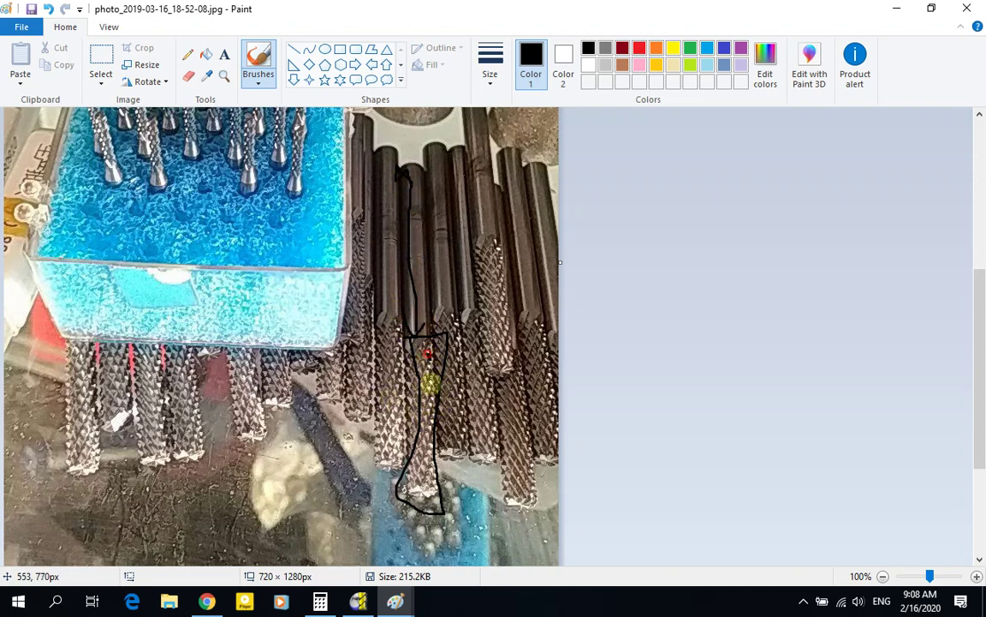
mouse_move(431, 386)
left_mouse_down()
mouse_move(433, 472)
mouse_move(442, 341)
mouse_move(419, 488)
mouse_move(436, 371)
mouse_move(417, 444)
left_mouse_up()
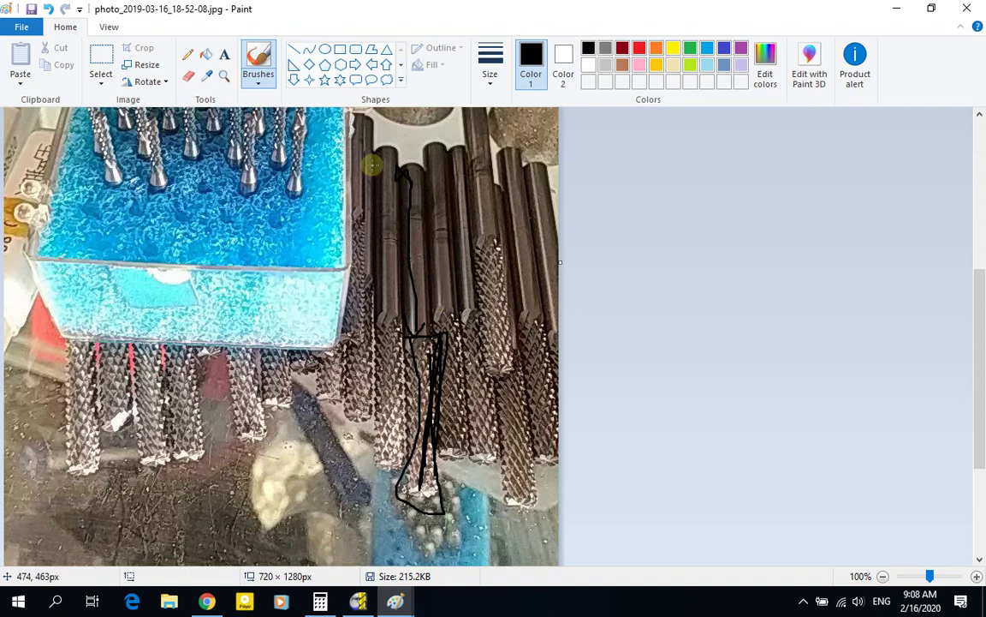
left_click(400, 177)
left_click_drag(410, 161, 410, 177)
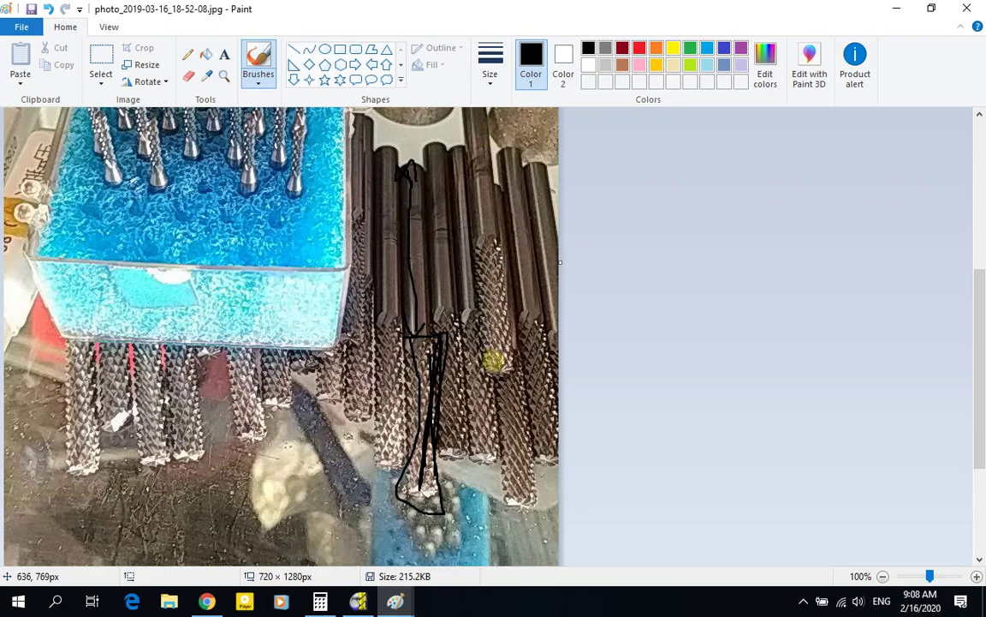
Return to PowerMILL, compare with the outlined cutter in the photo, and set the end mill's length to 60 mm.
left_click(360, 603)
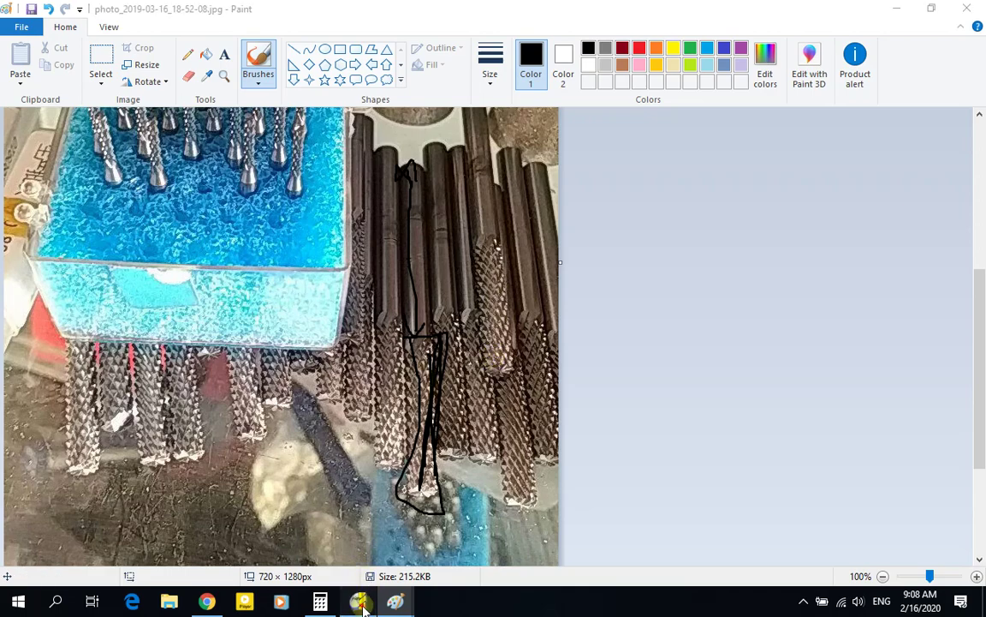
left_click(360, 601)
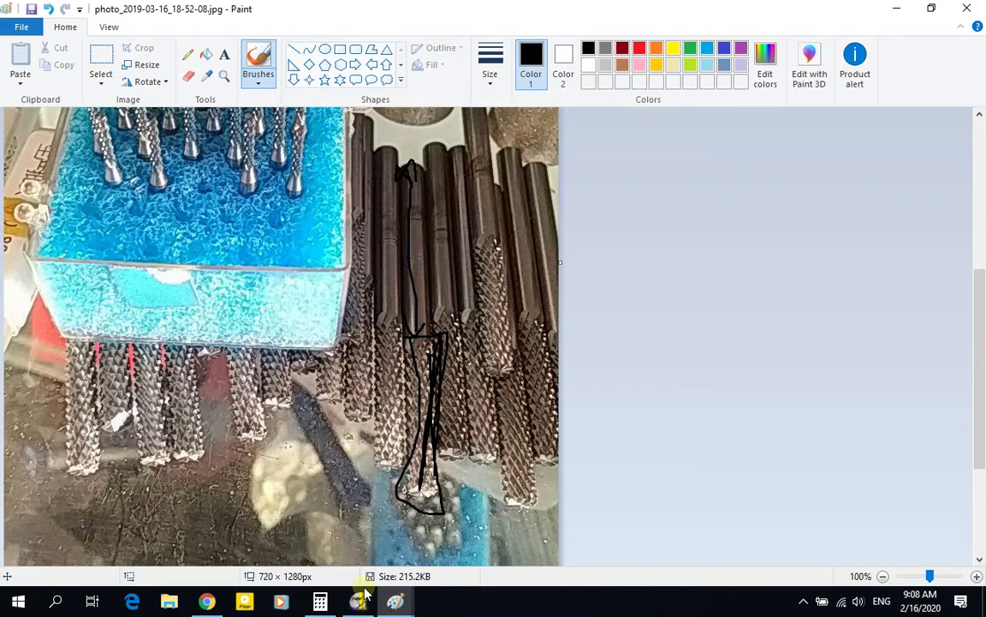
left_click(359, 601)
left_click(319, 207)
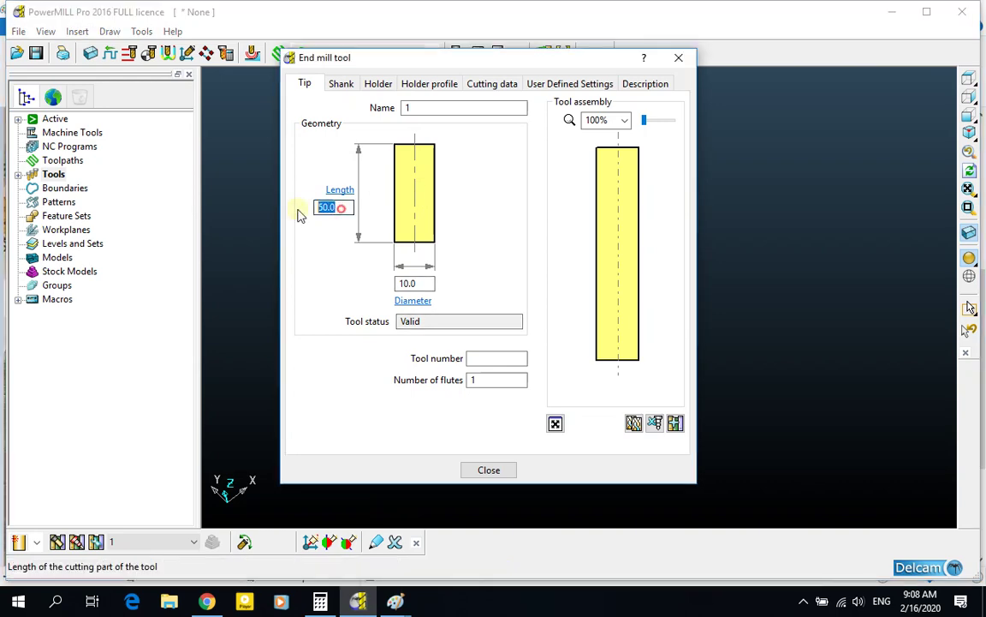
left_click(392, 603)
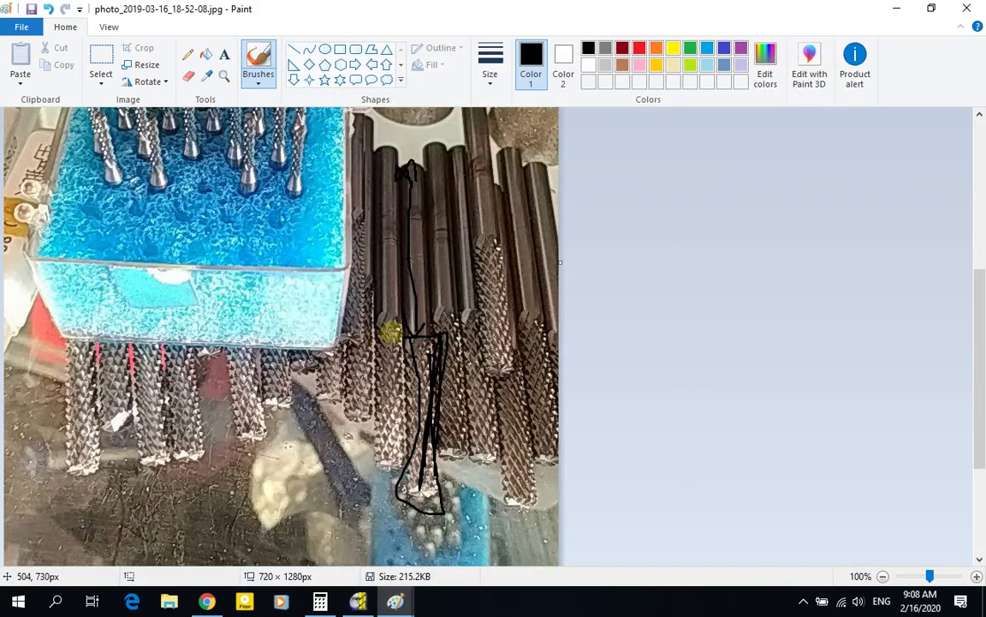
left_click(358, 602)
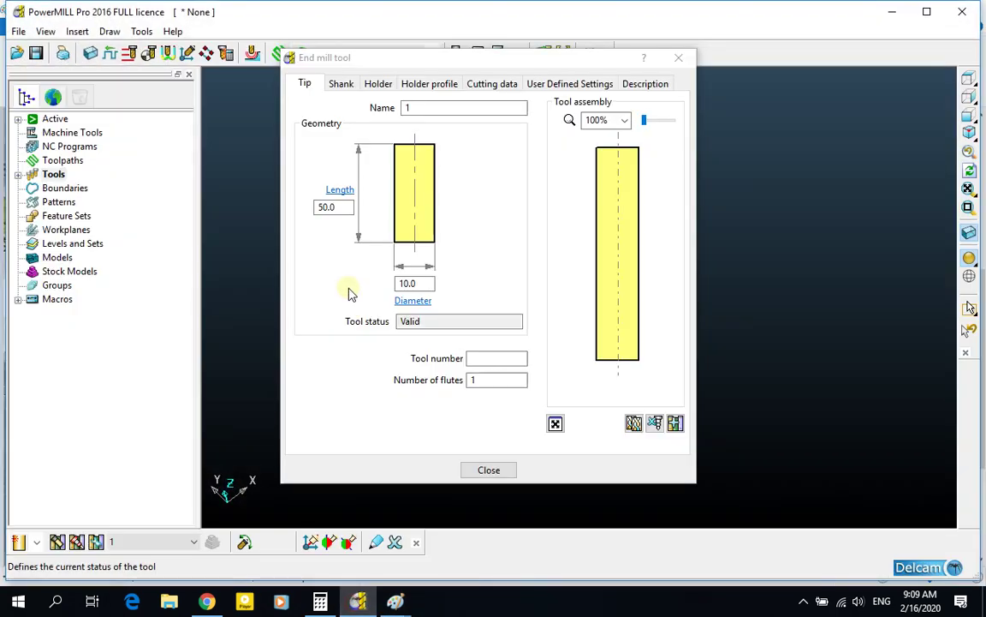
type("60")
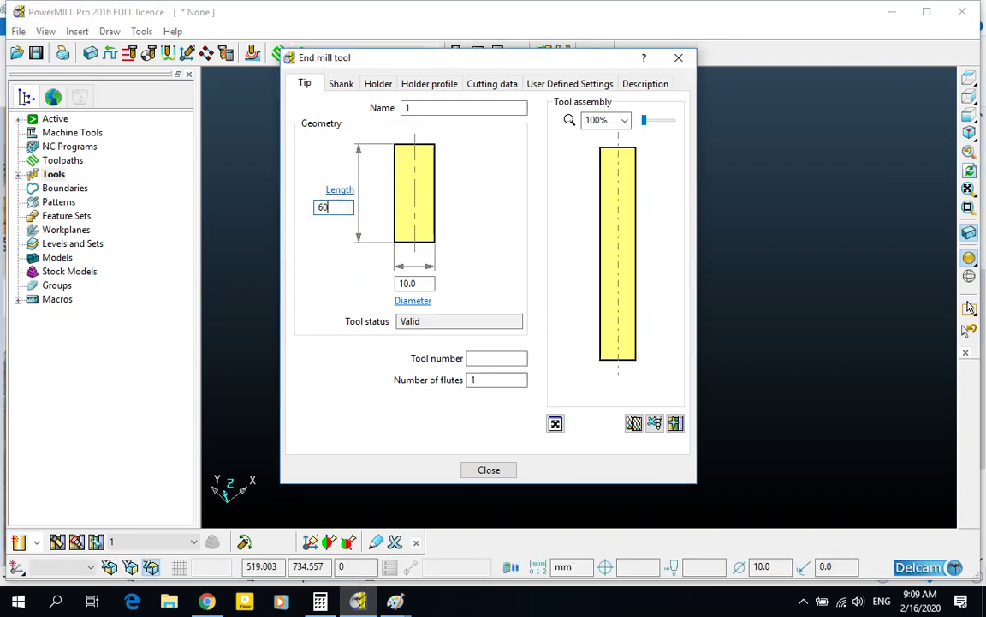
key("Return")
Switch to the cutter photo in Paint and retrace the arrowhead at the top of the marked shank.
left_click(395, 602)
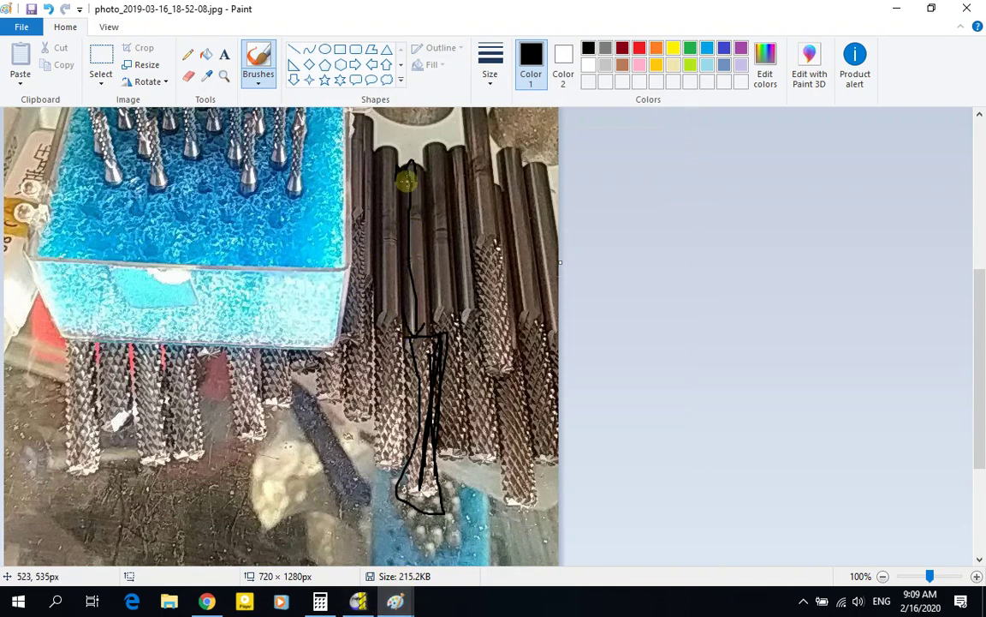
left_click_drag(406, 180, 418, 172)
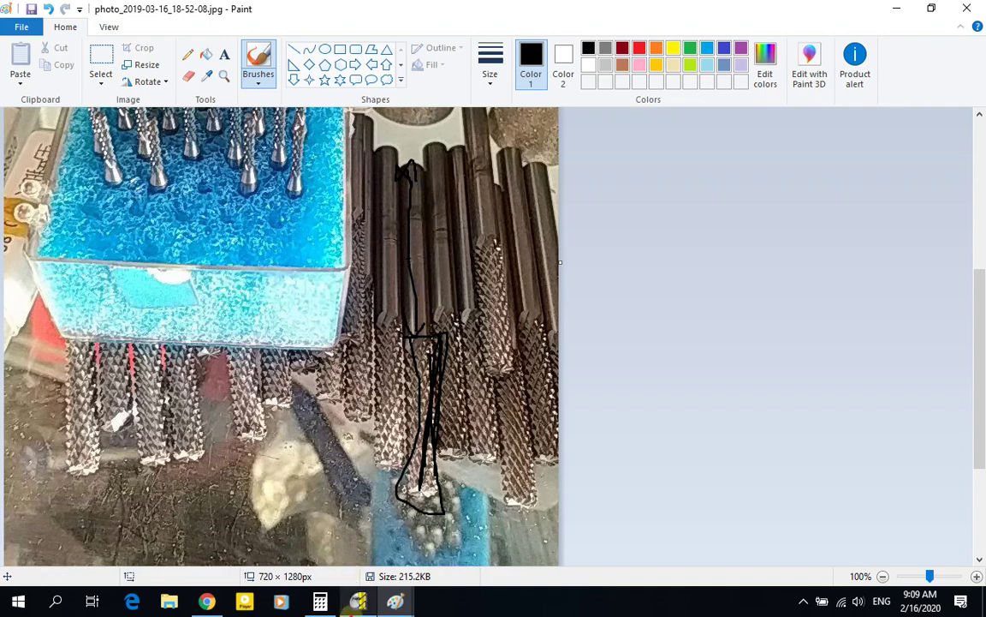
Switch back to PowerMILL and add a shank component to the end mill with a length of 120 mm.
key("alt+Tab")
left_click(342, 83)
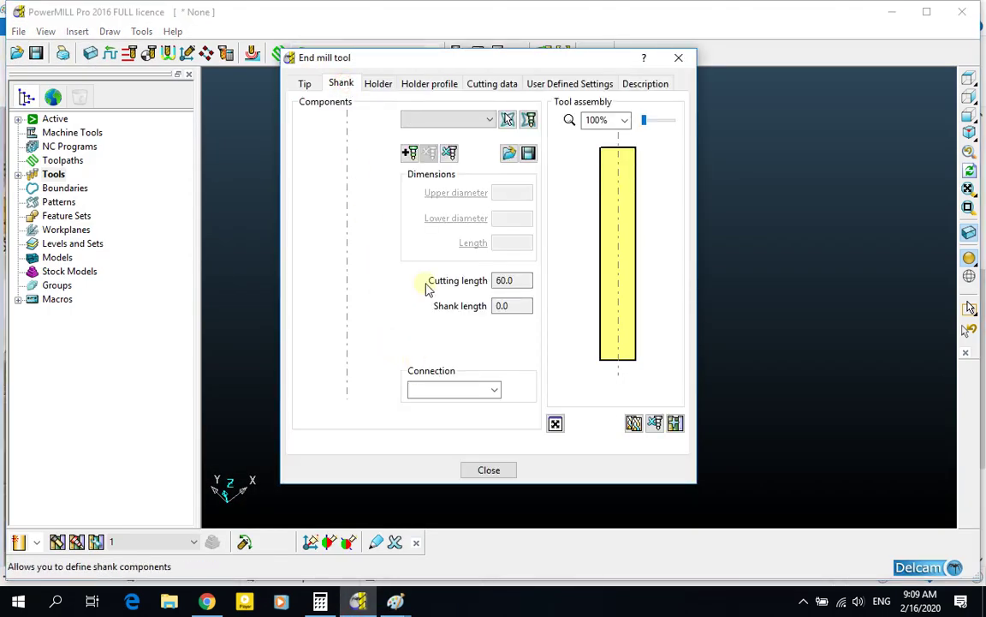
left_click(410, 152)
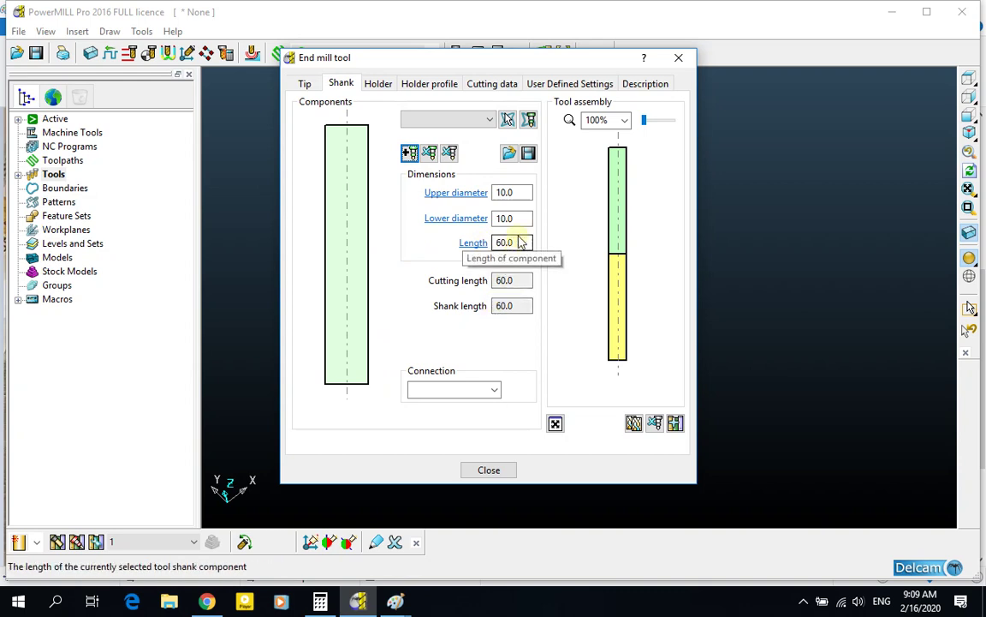
left_click(514, 219)
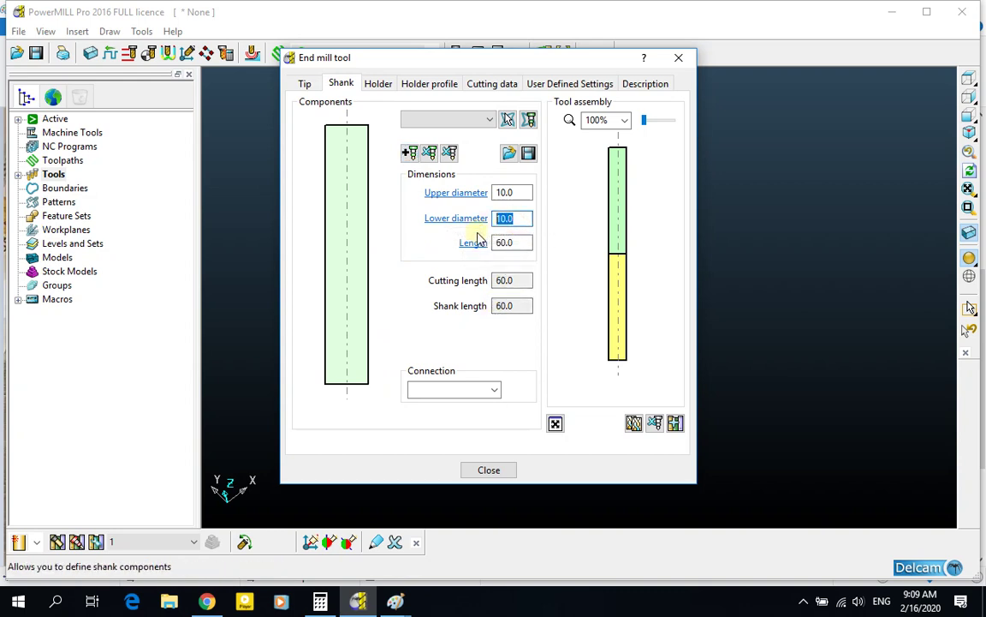
left_click(506, 194)
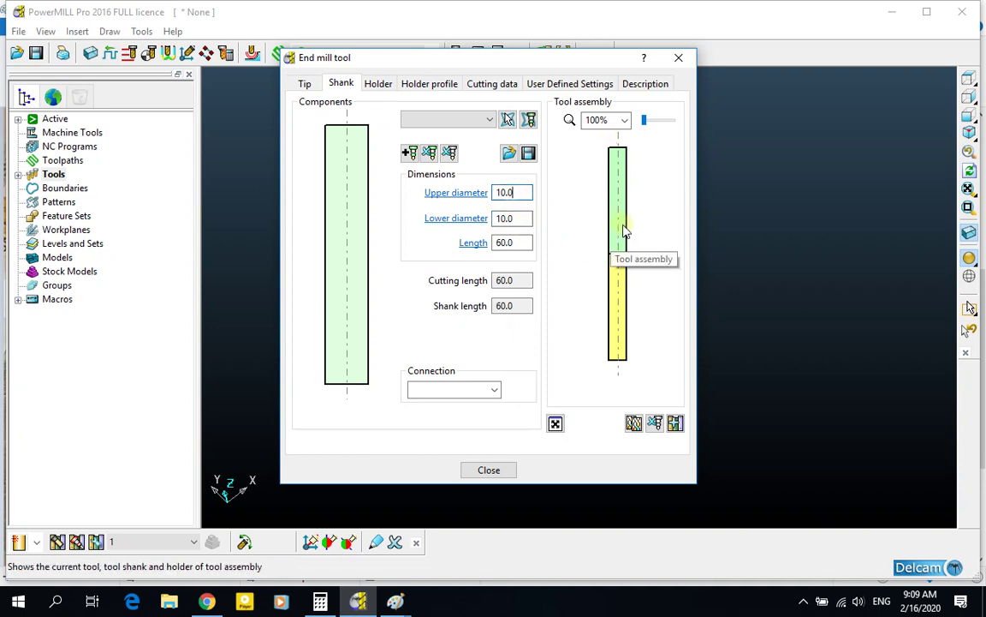
left_click(522, 242)
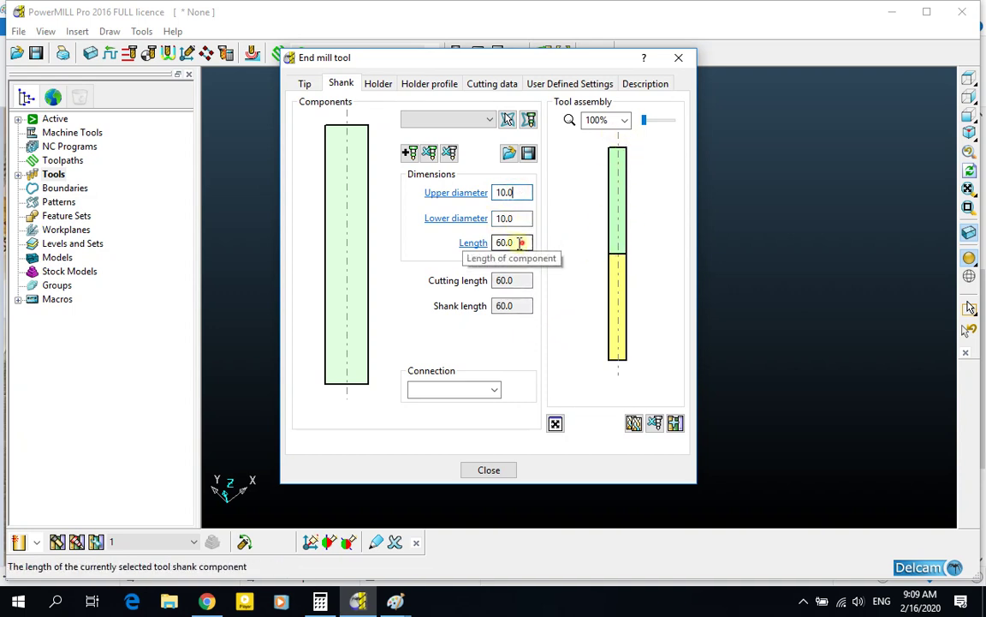
key("ctrl+a")
type("120.0")
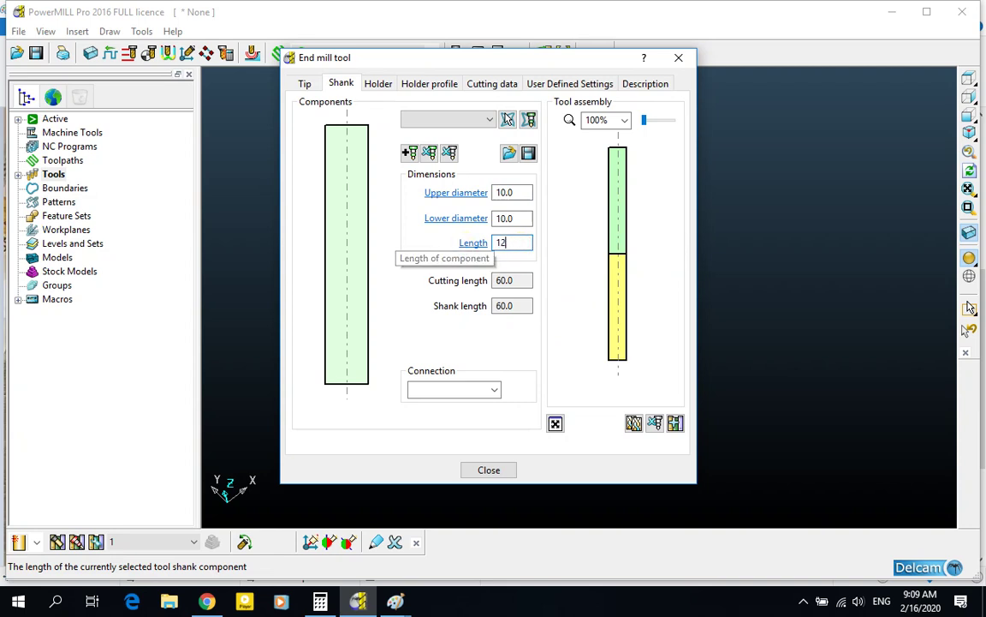
key("Return")
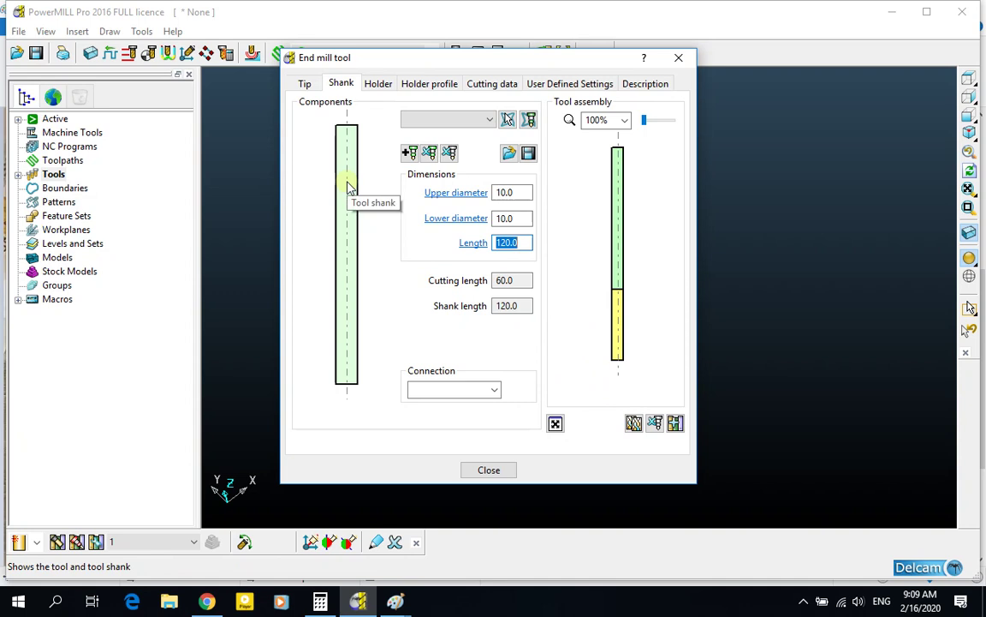
Set the shank component's upper diameter to 50 mm, then remove all components from the tool shank.
left_click(341, 83)
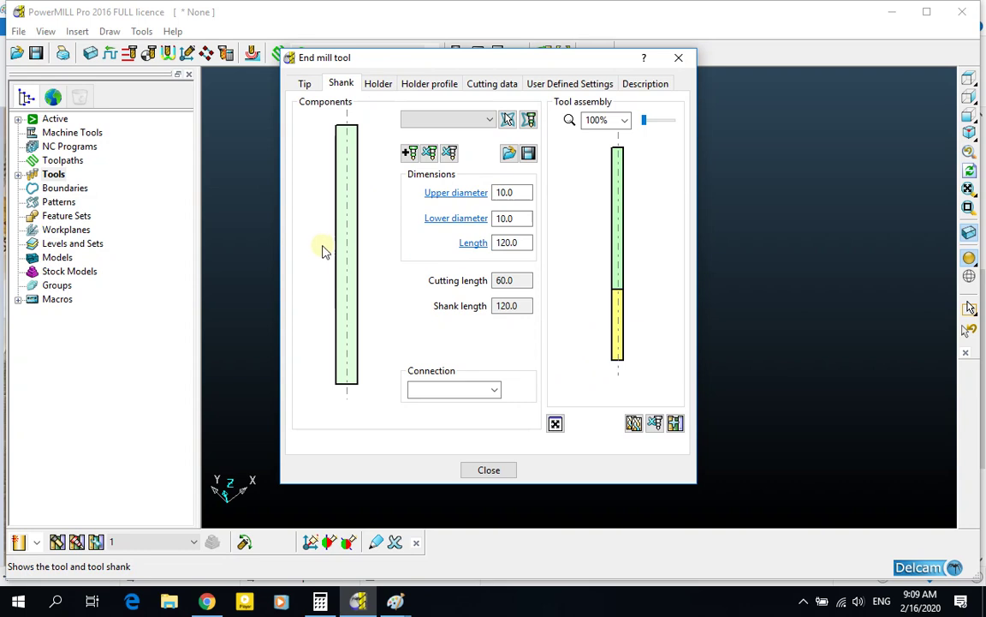
double_click(513, 218)
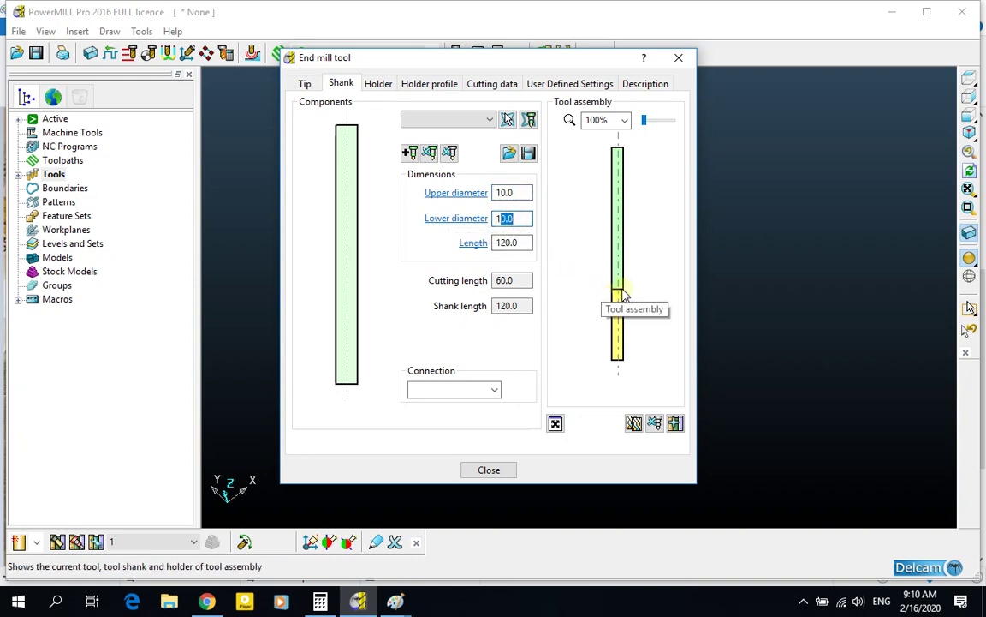
double_click(512, 193)
type("50")
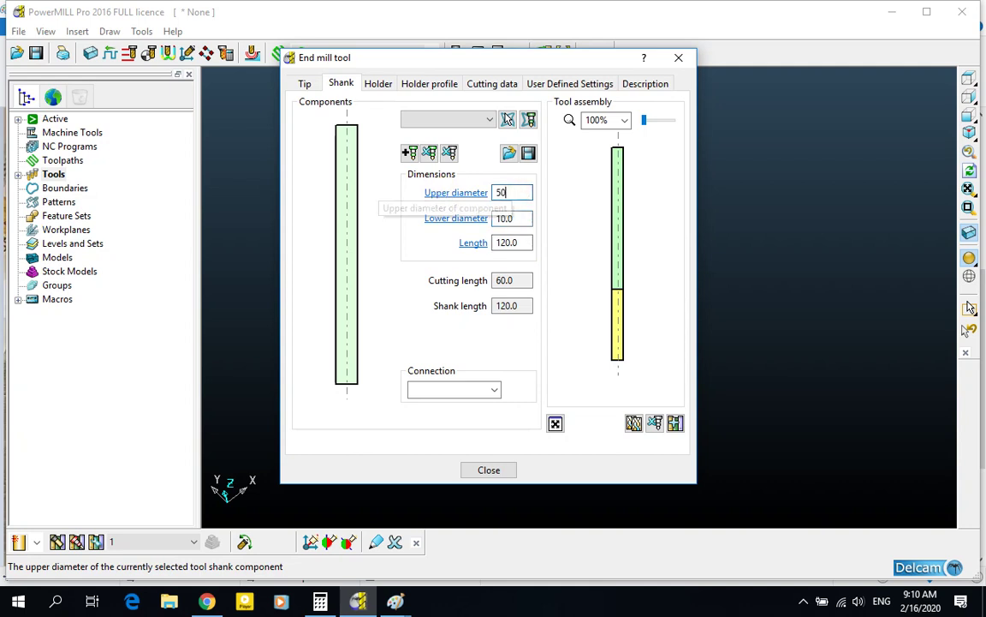
key("Return")
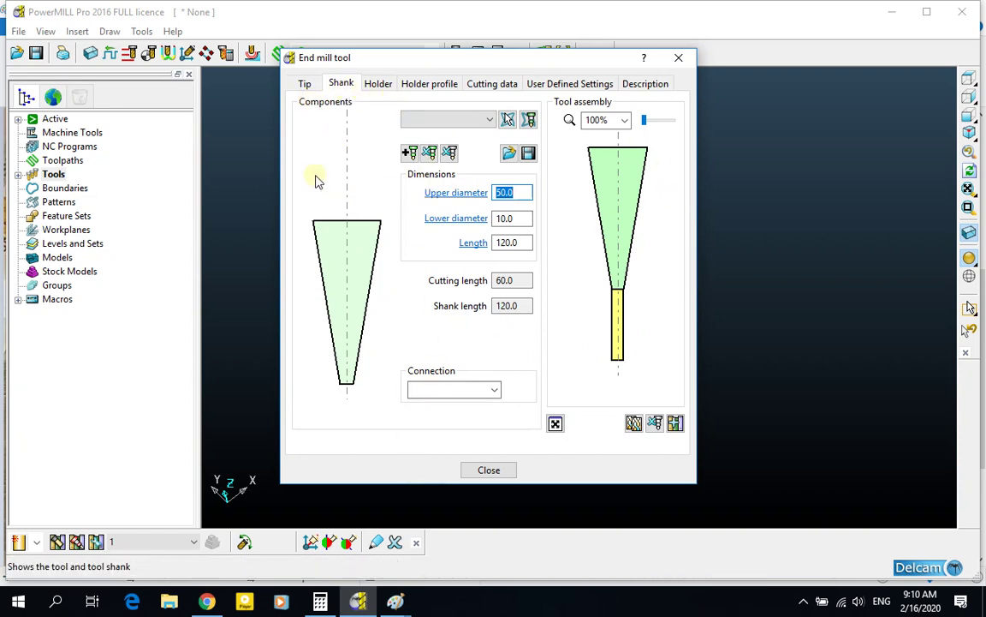
left_click(449, 153)
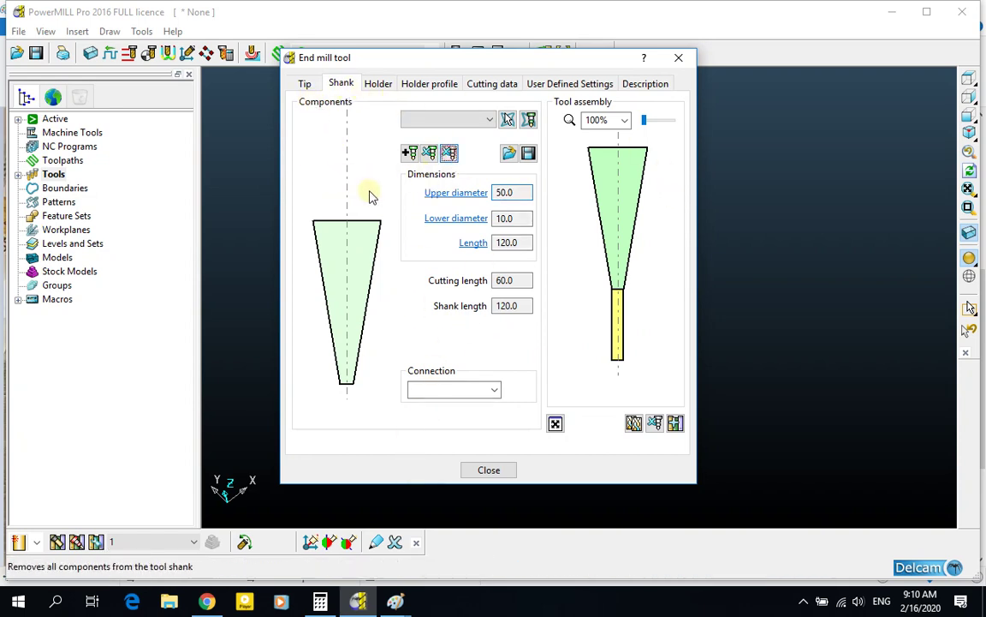
Review the end mill's tip settings, including the tool number and number of flutes, and close the tool definition.
left_click(305, 85)
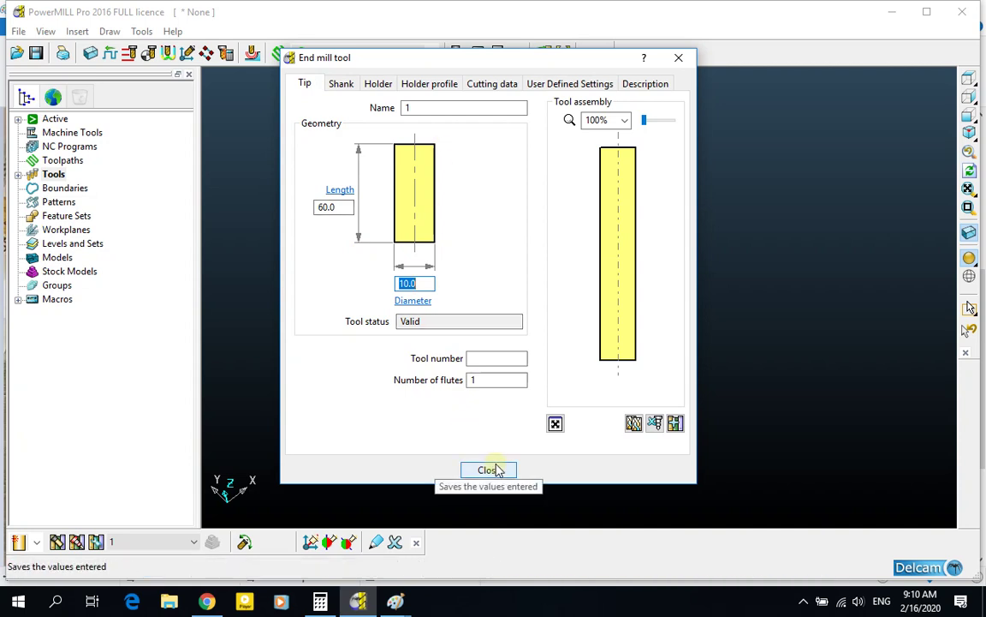
left_click(482, 358)
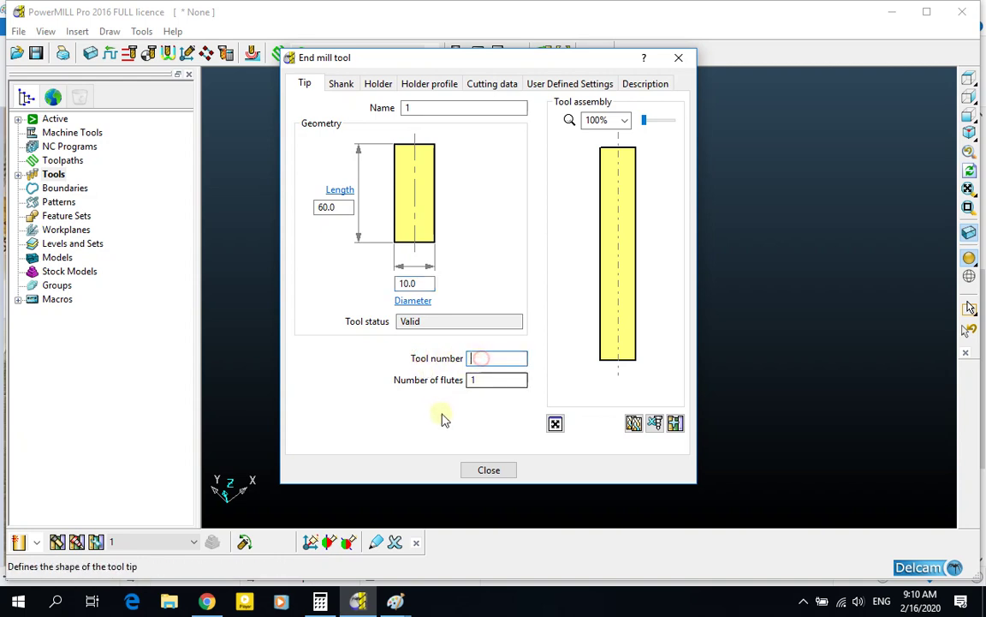
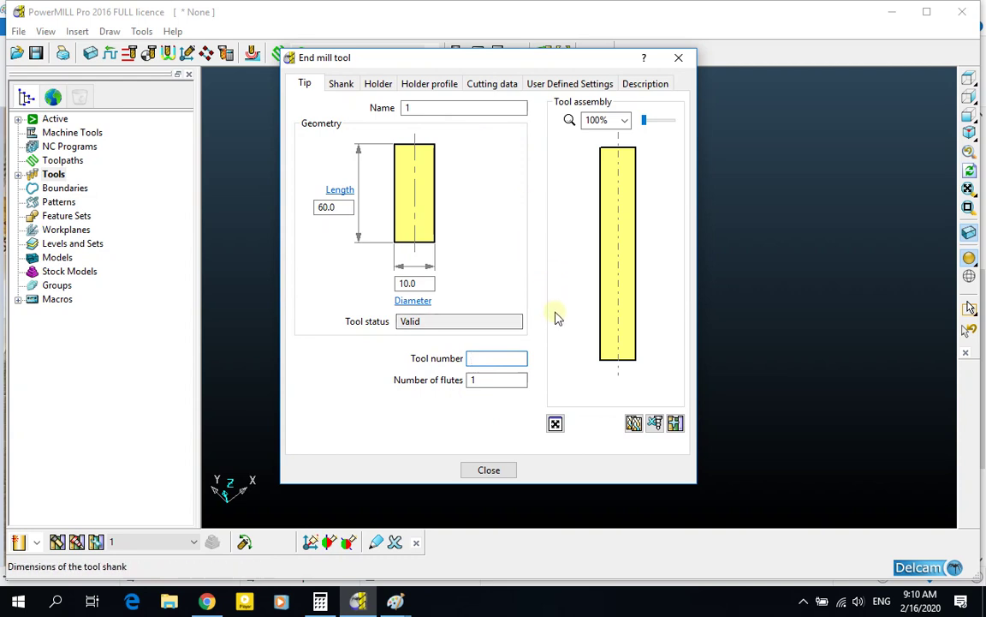
left_click(518, 378)
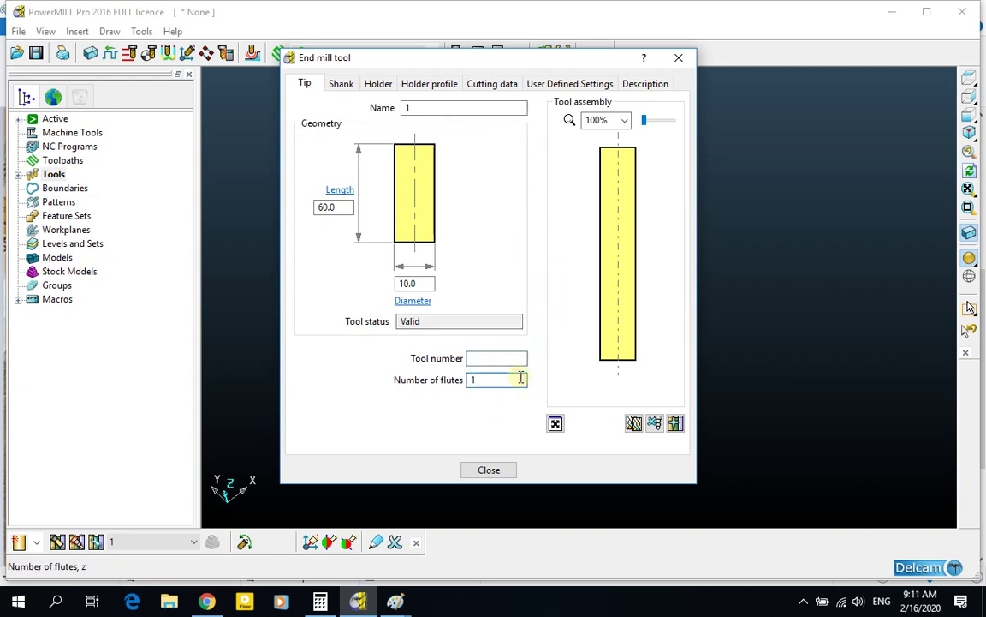
left_click(494, 360)
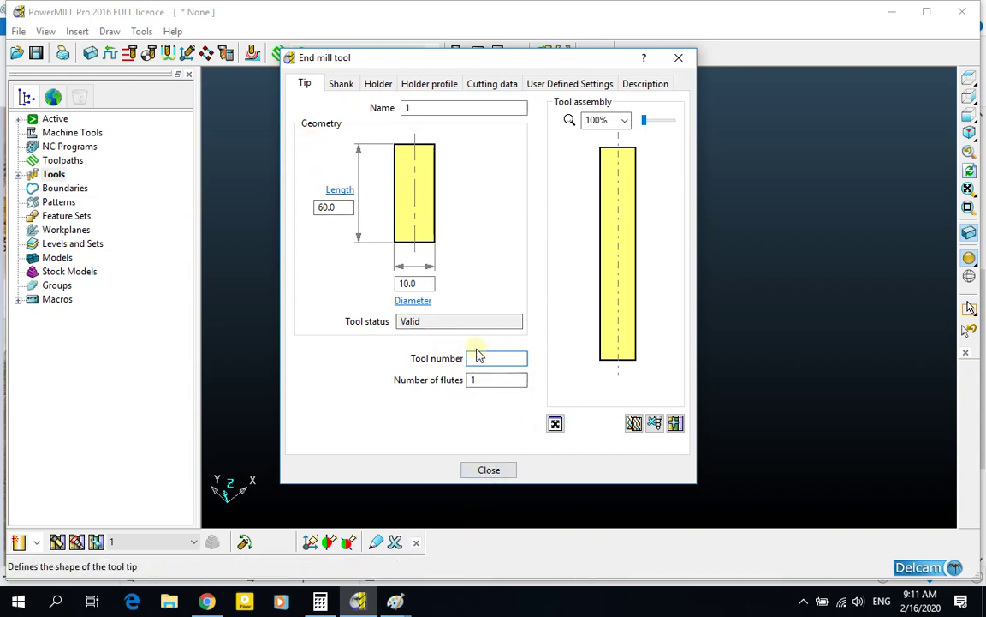
left_click(486, 469)
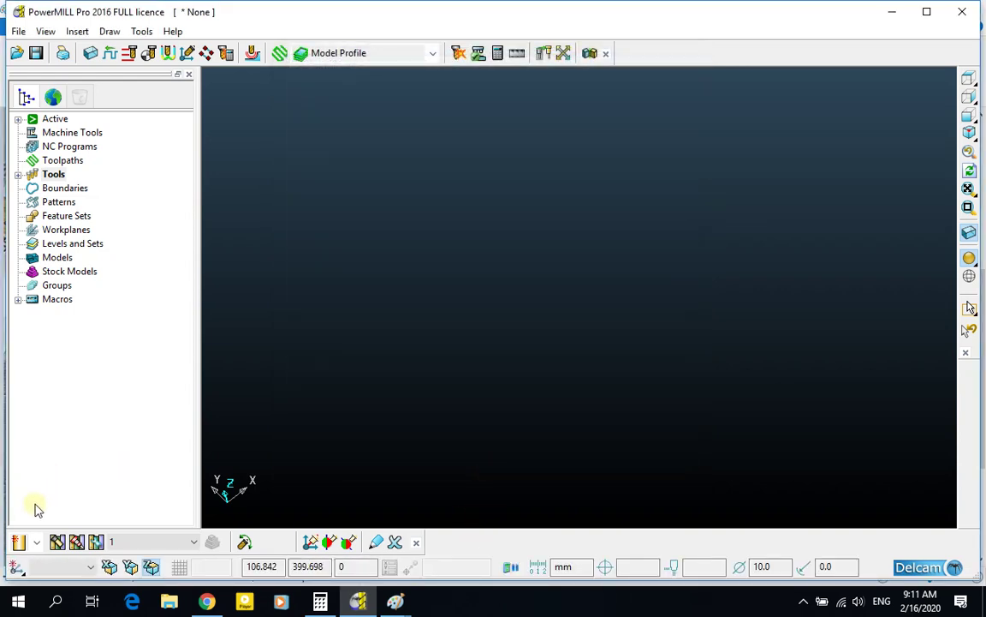
Create a ball nosed tool with a 10 mm diameter and 60 mm length, and close its definition.
left_click(37, 542)
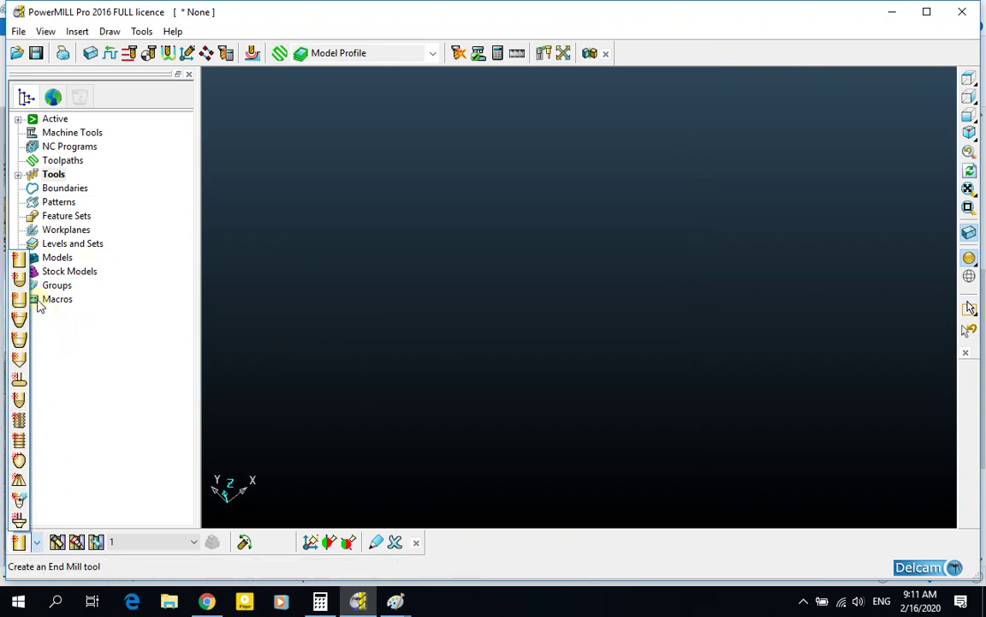
left_click(19, 279)
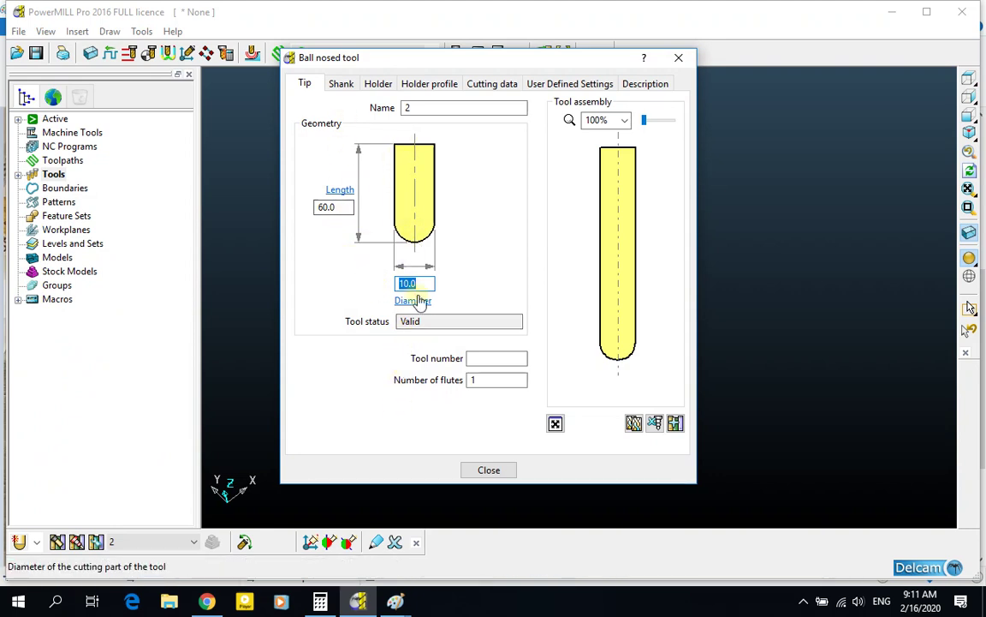
left_click(426, 285)
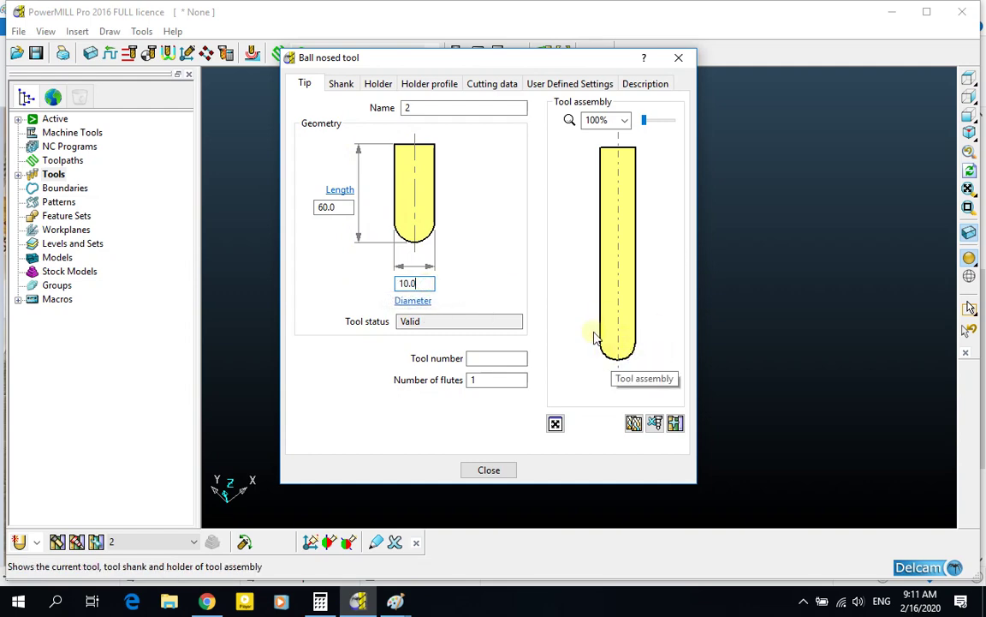
left_click(504, 468)
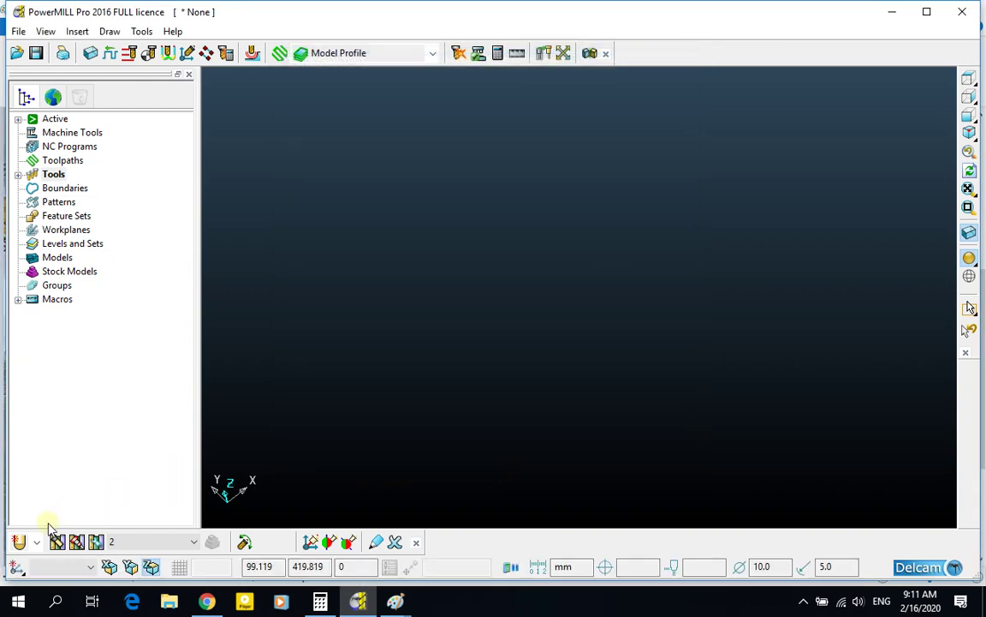
Create a tip radiused tool and move its definition dialog clear of the explorer.
mouse_move(40, 548)
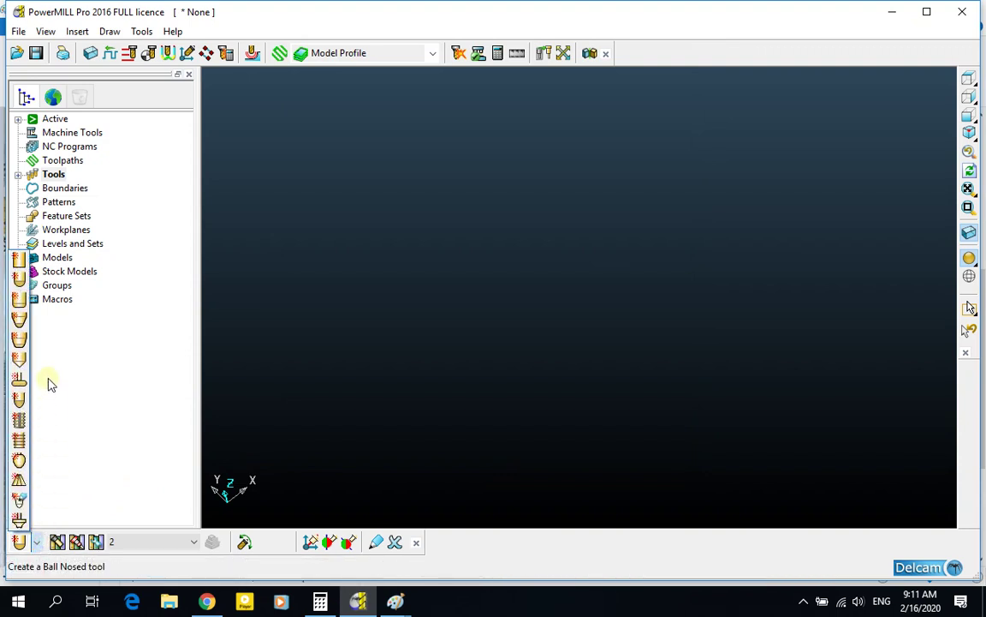
left_click(19, 306)
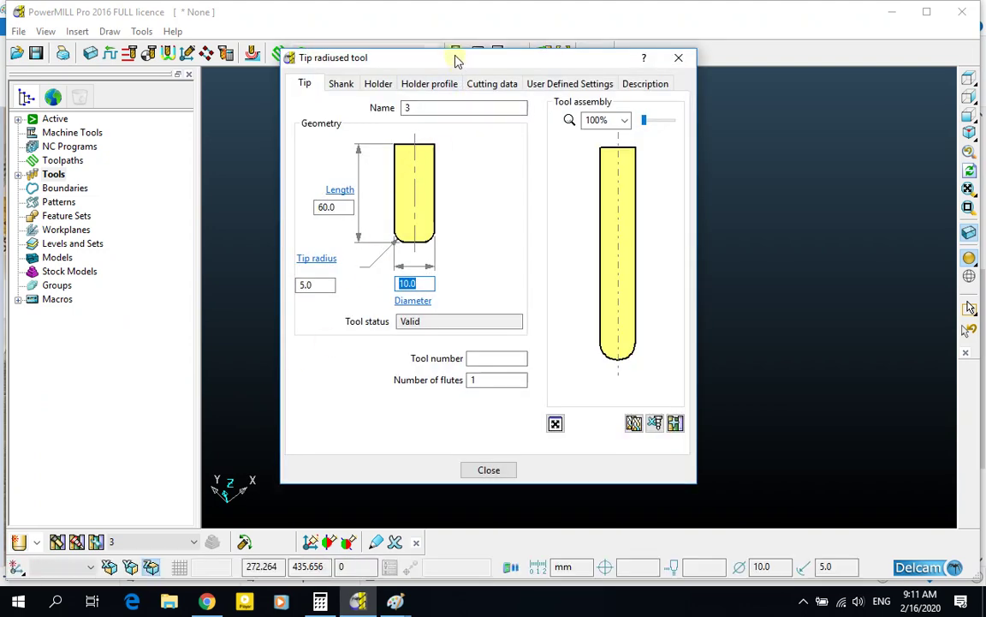
left_click_drag(456, 60, 543, 64)
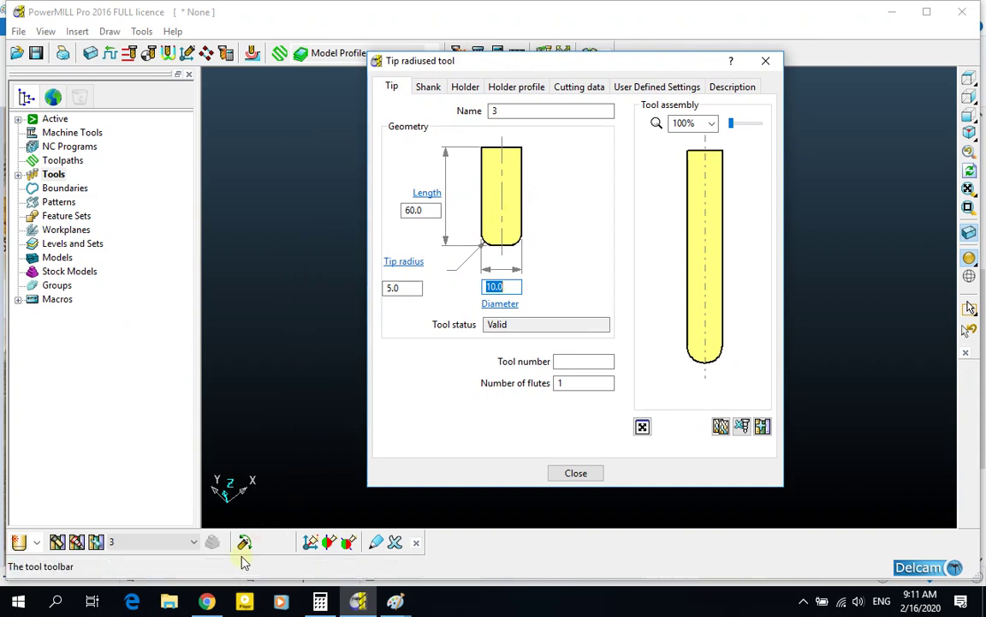
Switch to the blank Paint sketch photo_2019-03-16_18-51-03.jpg and draw two cutter sides with a bevelled lower corner.
mouse_move(394, 602)
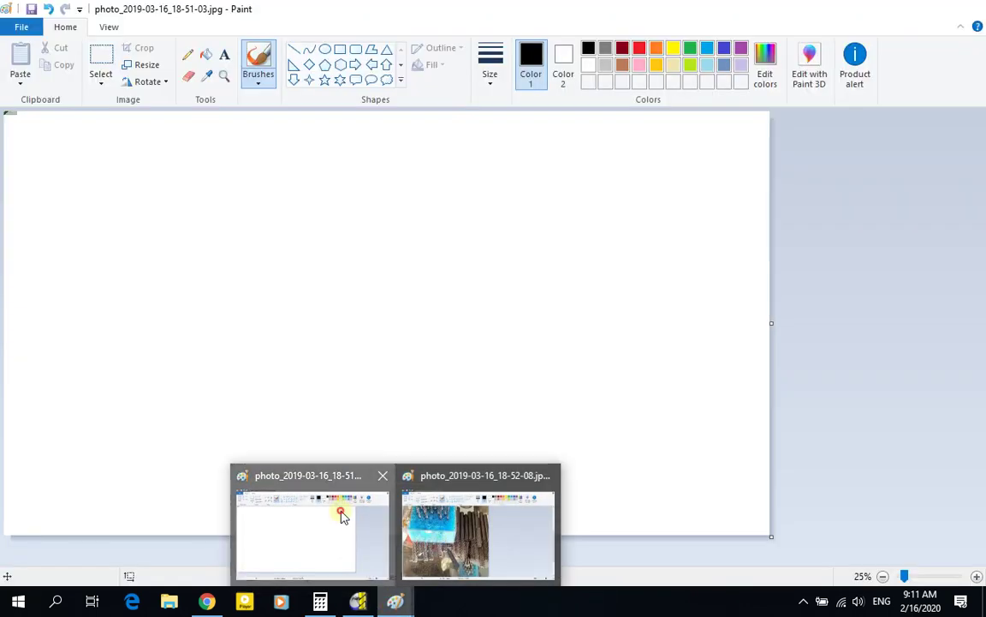
left_click(341, 515)
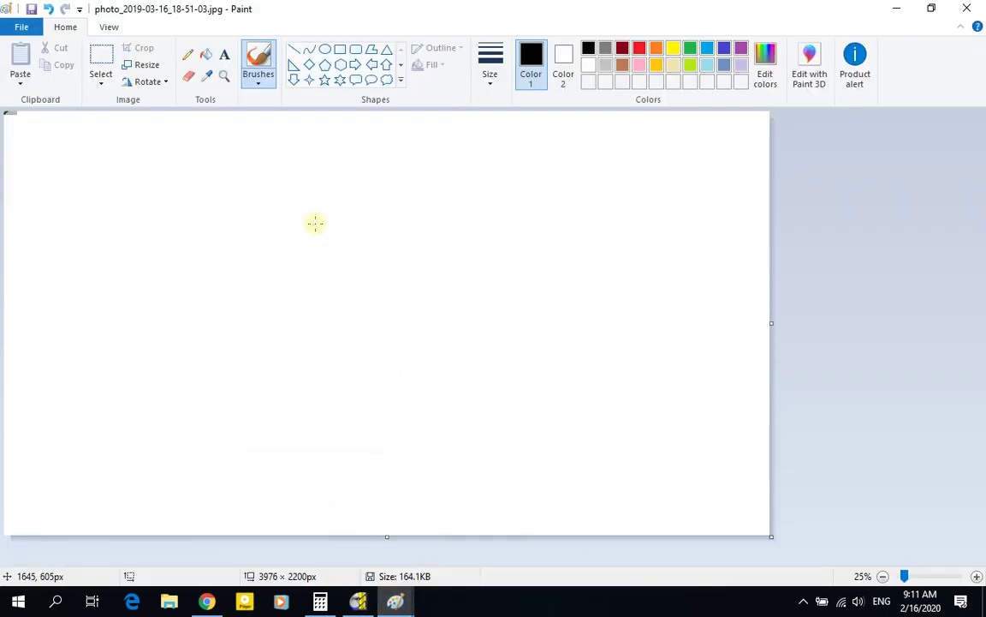
left_click_drag(304, 174, 319, 296)
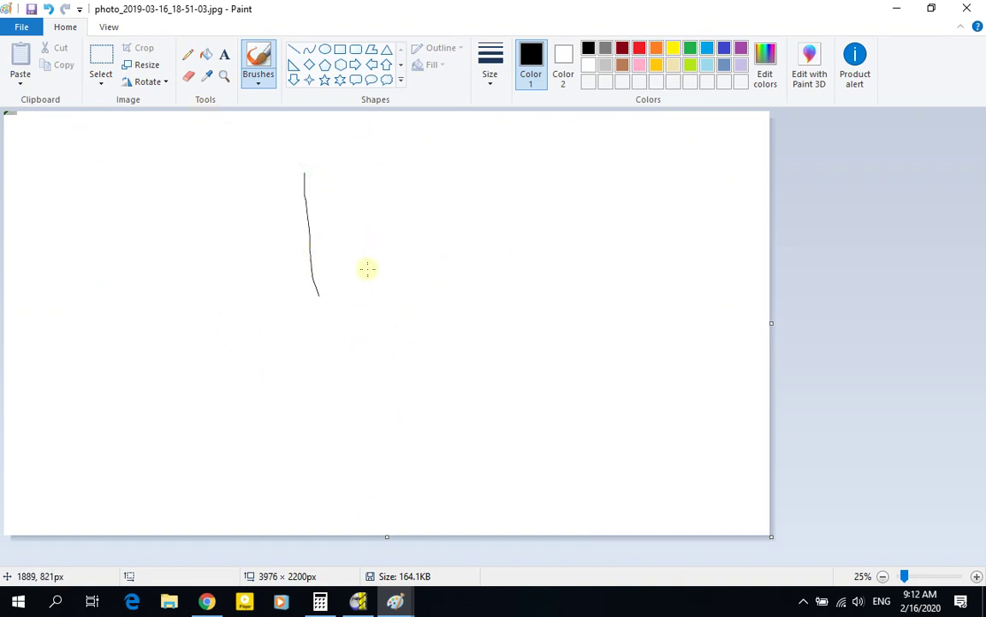
key("ctrl+z")
left_click_drag(338, 172, 328, 291)
left_click_drag(411, 188, 403, 278)
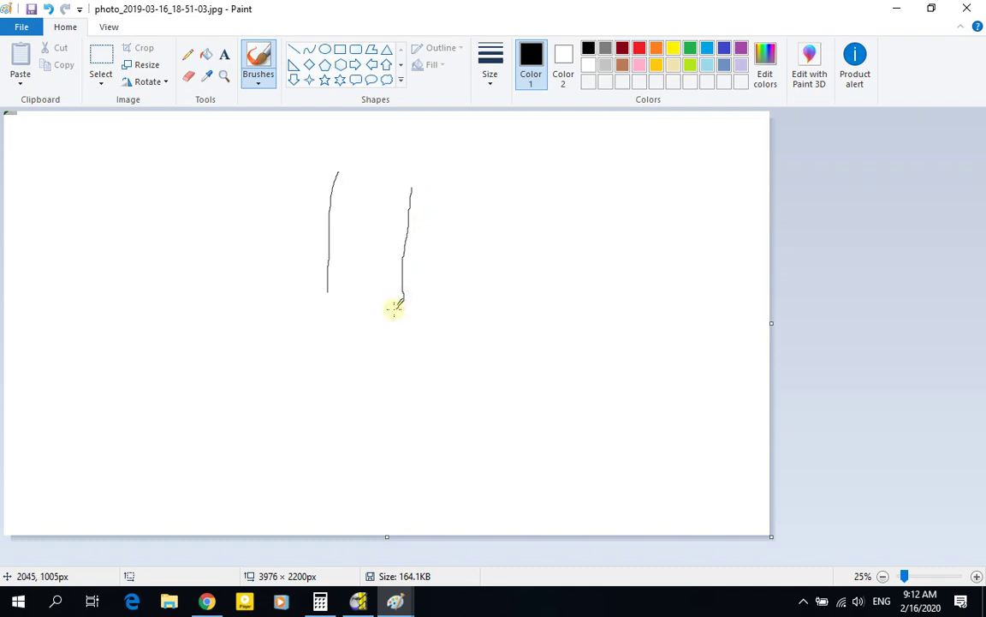
left_click_drag(396, 301, 380, 311)
Sketch a second cutter with rounded lower corners, ring one corner, and mark its flat tip width with a double arrow labelled tD.
mouse_move(521, 218)
left_mouse_down()
mouse_move(505, 336)
mouse_move(517, 352)
mouse_move(545, 355)
mouse_move(559, 340)
mouse_move(543, 355)
mouse_move(557, 349)
mouse_move(578, 225)
left_mouse_up()
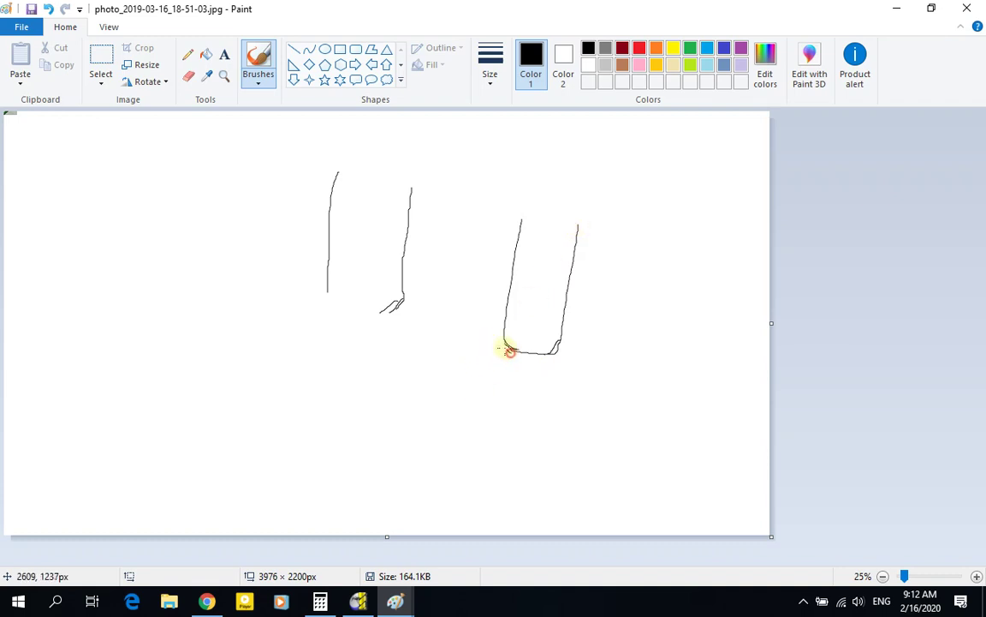
mouse_move(508, 349)
left_mouse_down()
mouse_move(510, 332)
mouse_move(515, 354)
left_mouse_up()
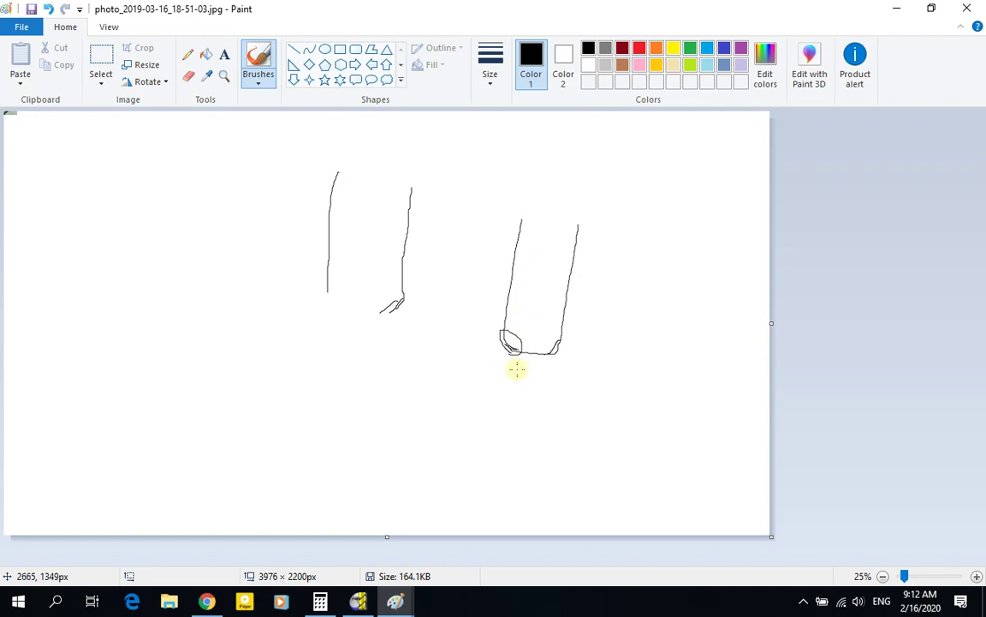
left_click_drag(517, 367, 542, 366)
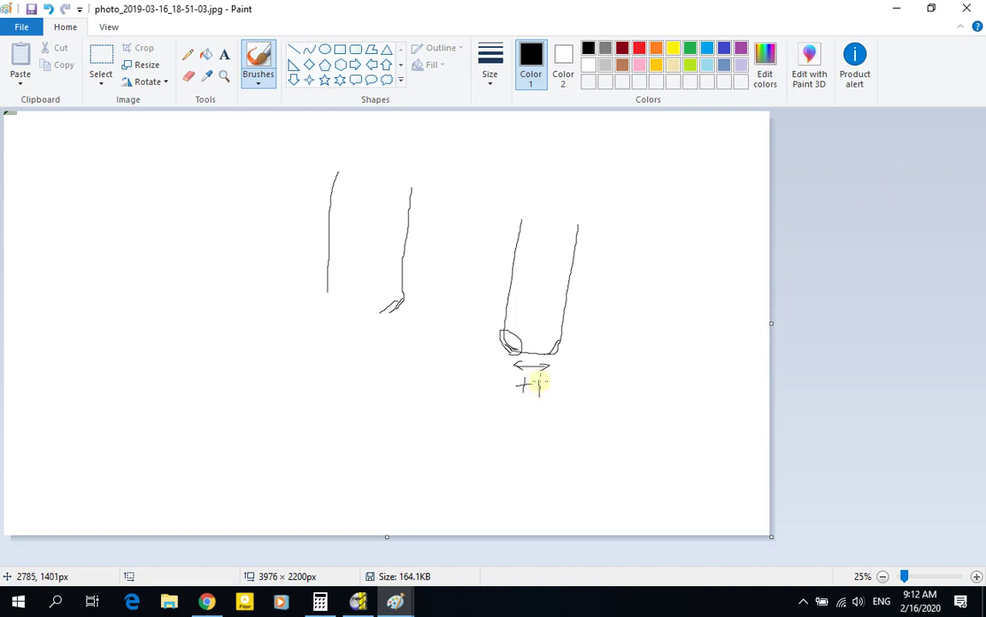
left_click_drag(540, 383, 548, 397)
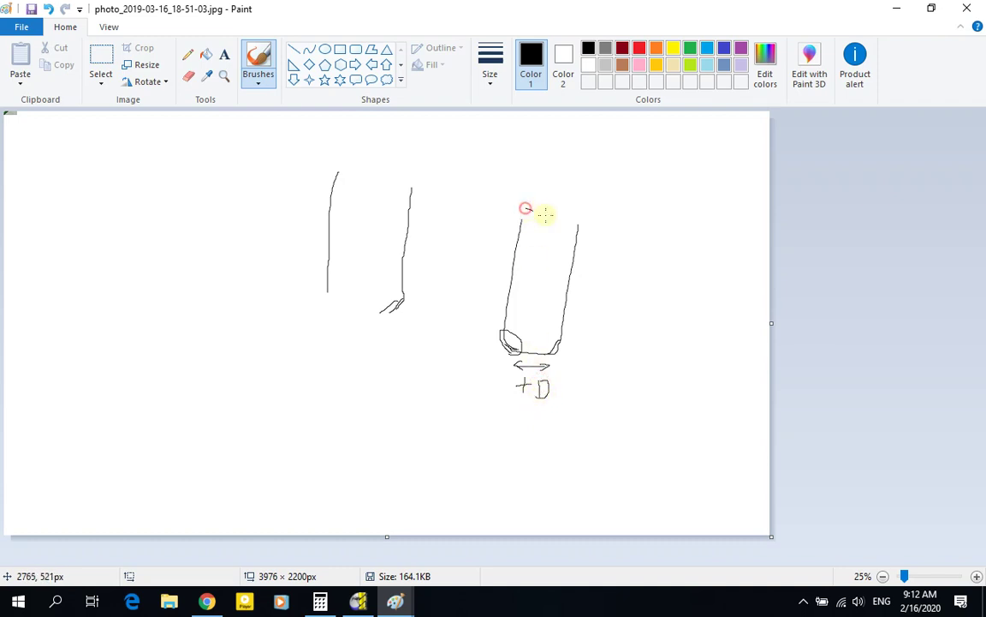
Draw a double arrow across the top of the second cutter sketch and label it TD.
left_click_drag(526, 208, 582, 222)
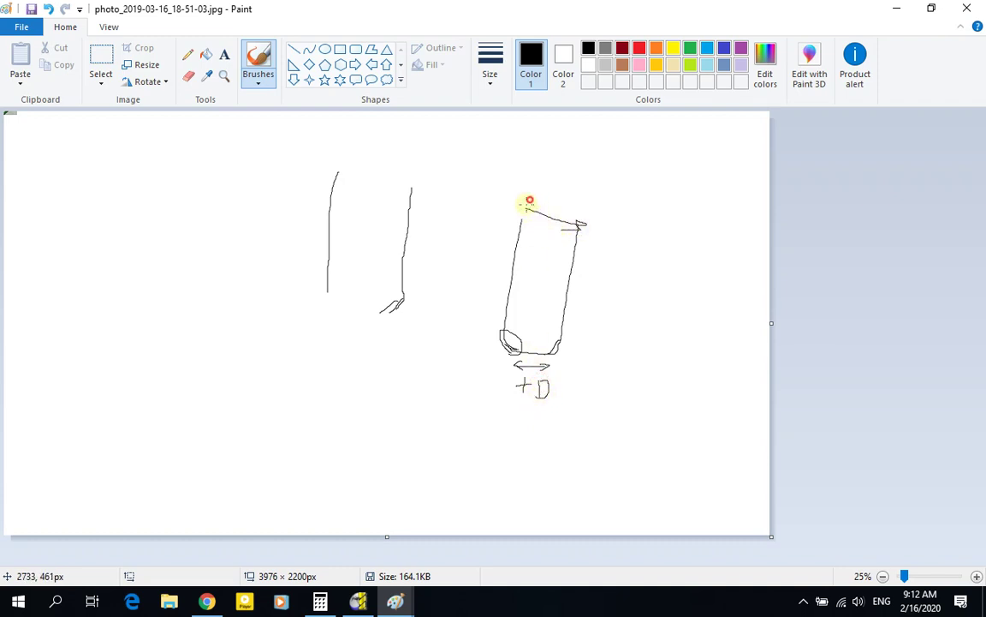
left_click_drag(529, 202, 531, 212)
mouse_move(552, 159)
left_mouse_down()
mouse_move(553, 193)
mouse_move(577, 156)
mouse_move(603, 174)
mouse_move(591, 197)
left_mouse_up()
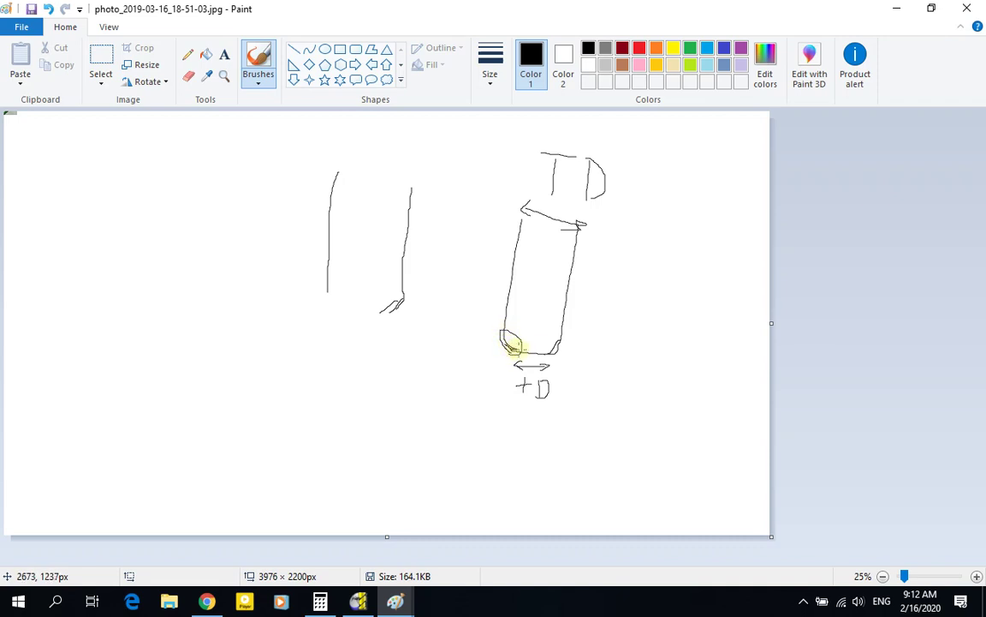
Sketch corner-radius construction marks, inner lengthwise lines and a line across the width inside the cutter drawing labelled TD.
left_click_drag(519, 350, 525, 327)
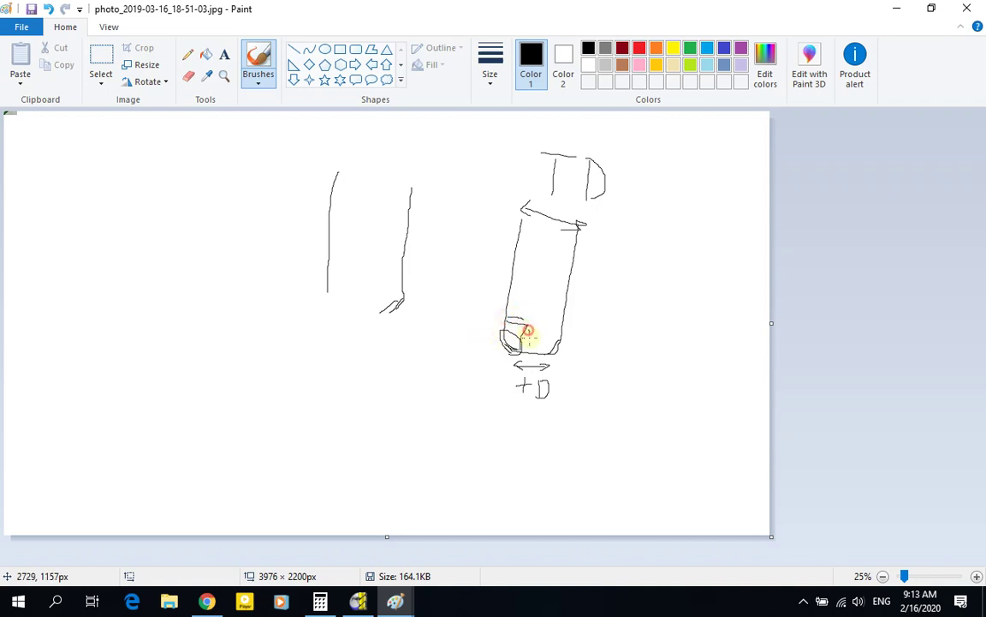
left_click_drag(527, 330, 529, 340)
mouse_move(520, 346)
left_mouse_down()
mouse_move(538, 229)
mouse_move(526, 238)
mouse_move(573, 257)
left_mouse_up()
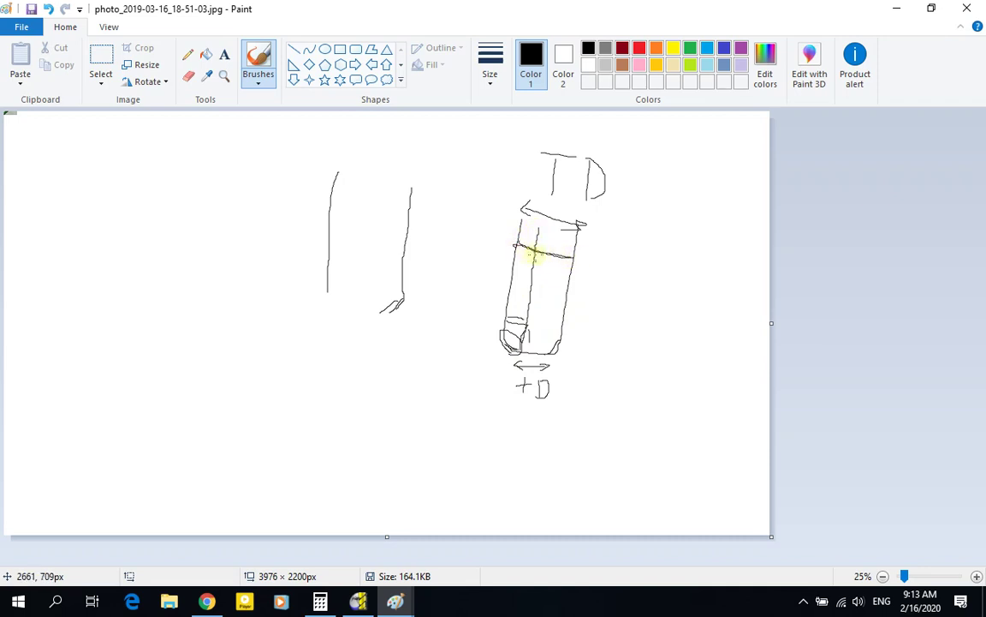
left_click_drag(550, 327, 553, 255)
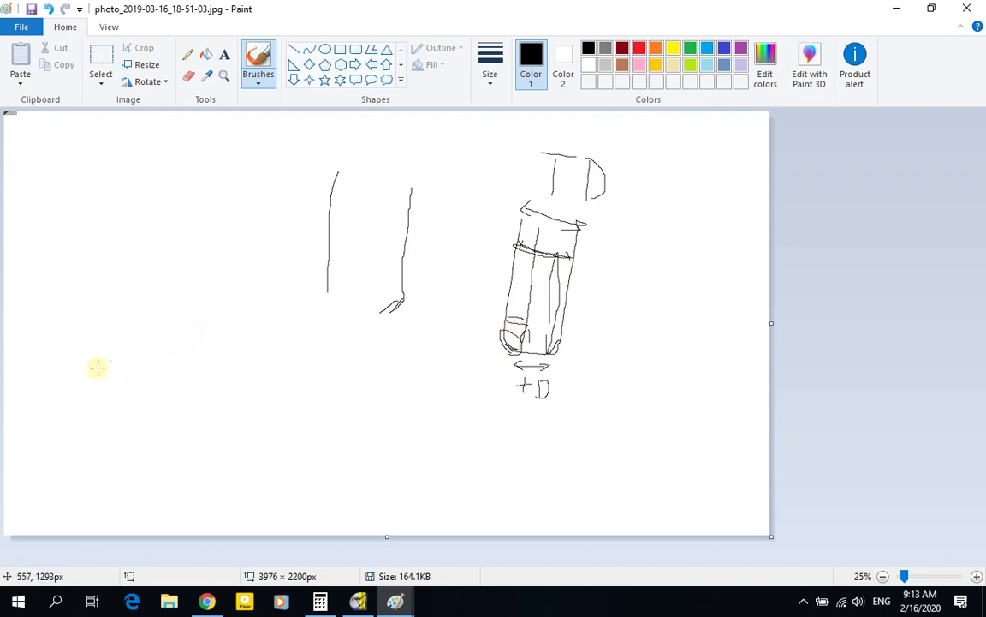
Handwrite the tip radius formula tr = (TD - tD) / 2 in the empty area beside the cutter sketches in Paint.
left_click(359, 602)
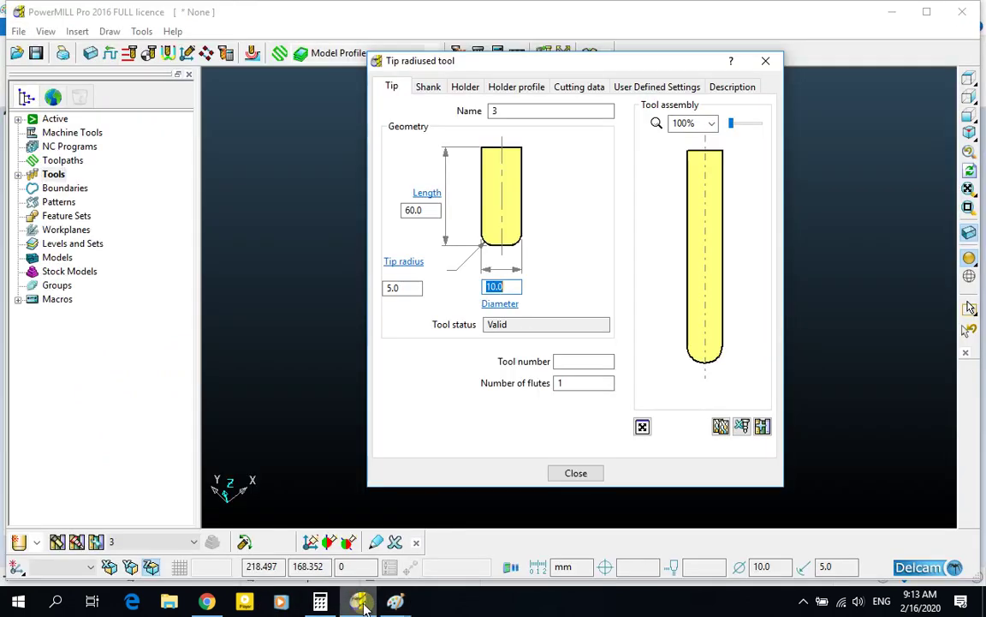
left_click(360, 602)
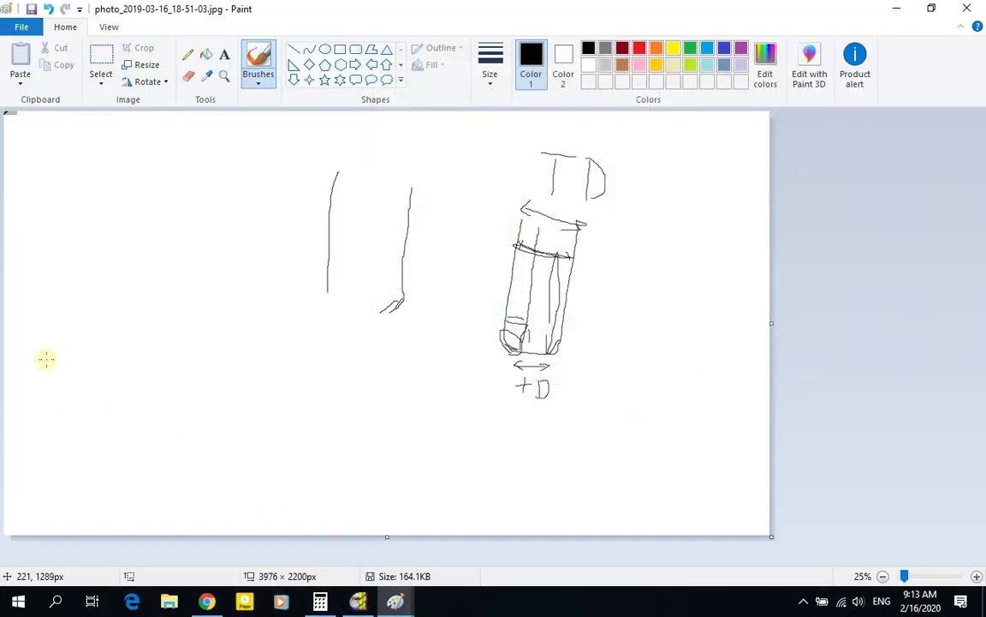
mouse_move(47, 363)
left_mouse_down()
mouse_move(68, 377)
mouse_move(74, 363)
mouse_move(102, 382)
left_mouse_up()
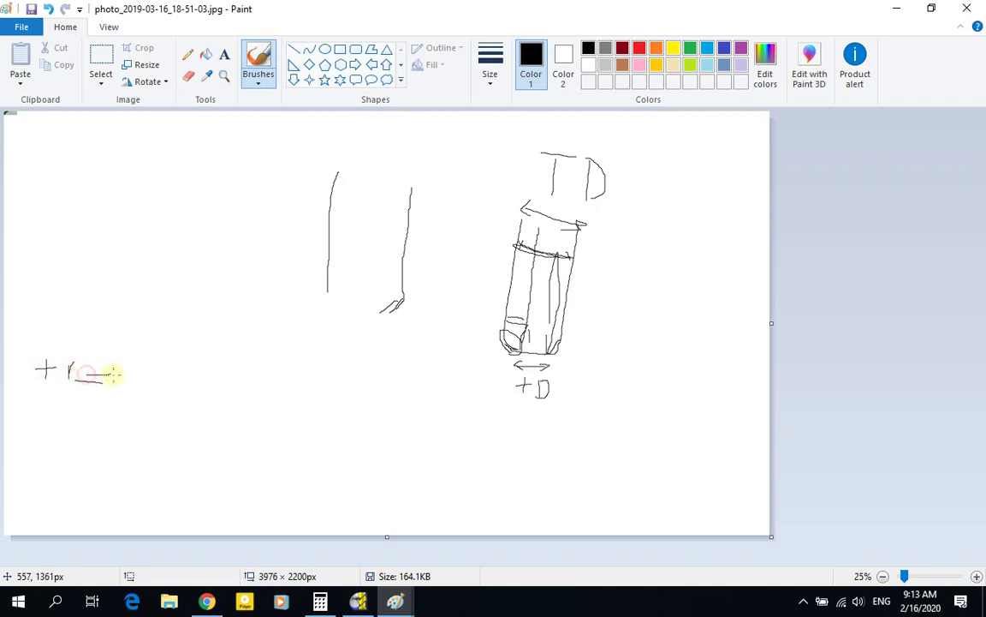
mouse_move(165, 340)
left_mouse_down()
mouse_move(166, 363)
mouse_move(187, 337)
mouse_move(198, 367)
left_mouse_up()
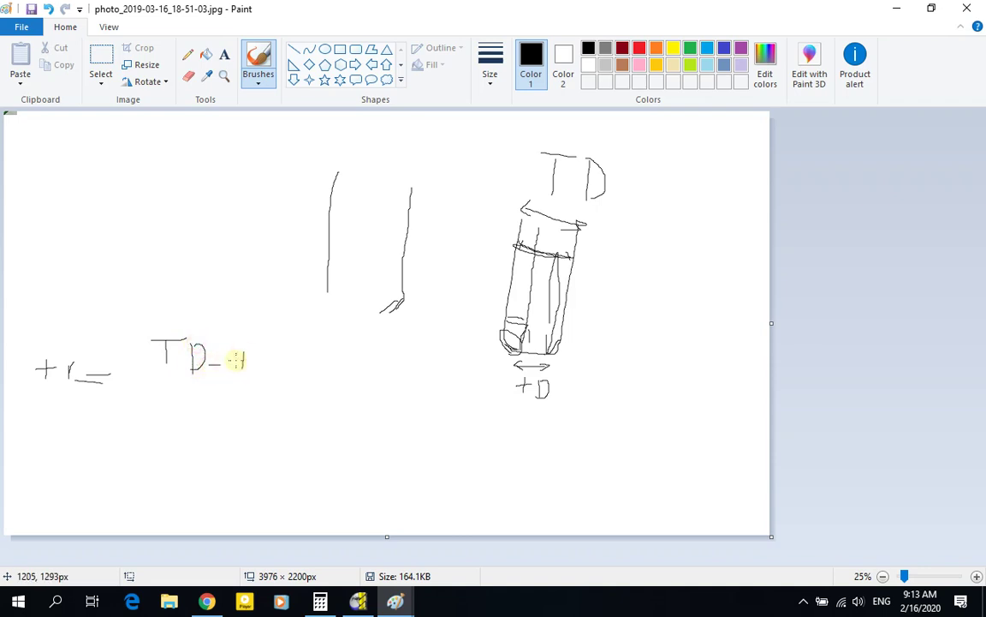
mouse_move(266, 347)
left_mouse_down()
mouse_move(220, 381)
mouse_move(150, 374)
left_mouse_up()
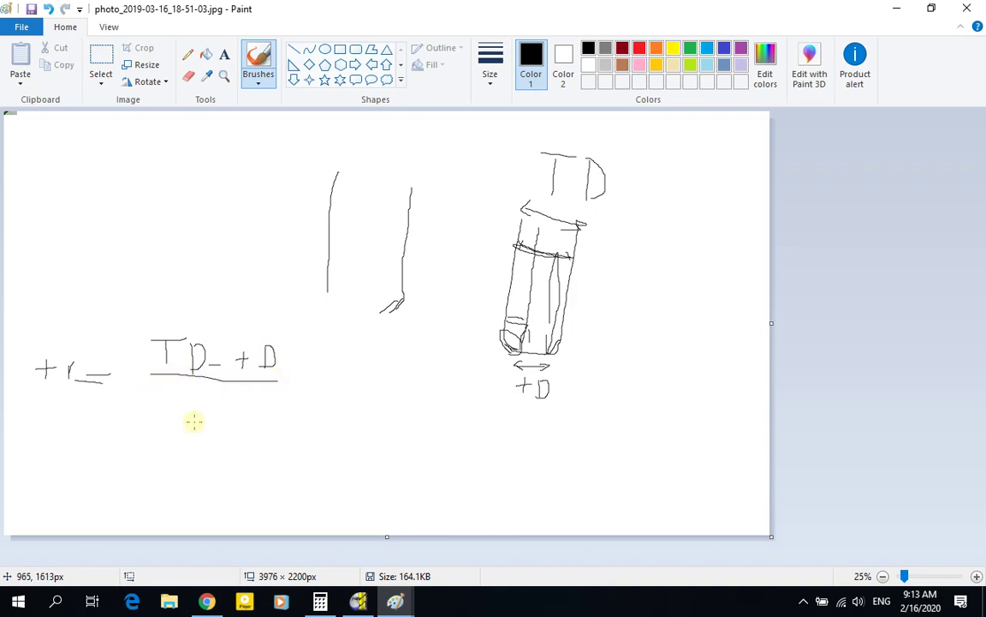
mouse_move(192, 410)
left_mouse_down()
mouse_move(185, 438)
mouse_move(228, 440)
left_mouse_up()
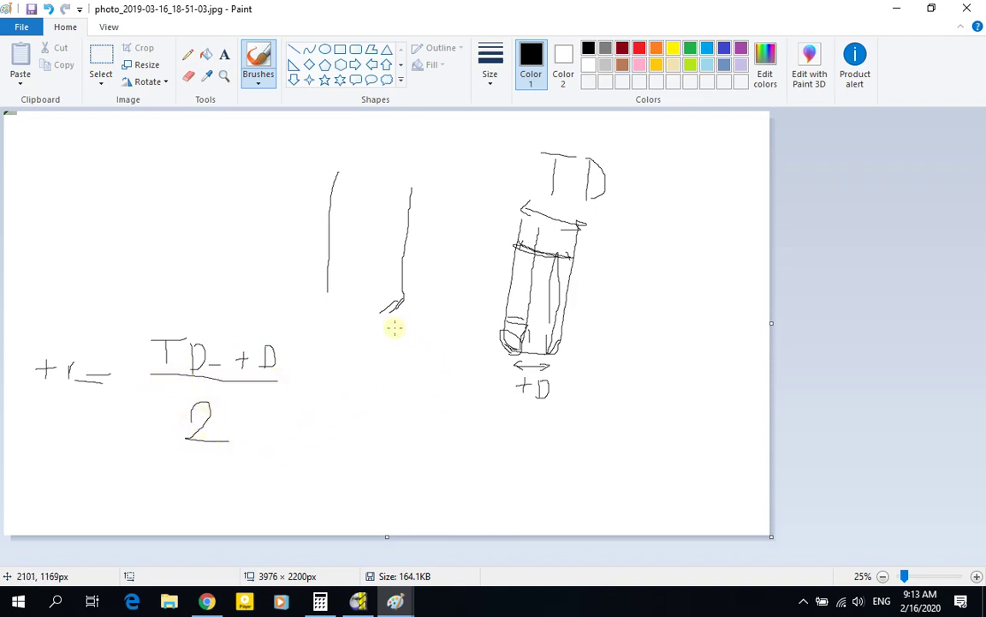
Close the Paint window holding photo_2019-03-16_18-52-08.jpg without saving its changes.
left_click(358, 601)
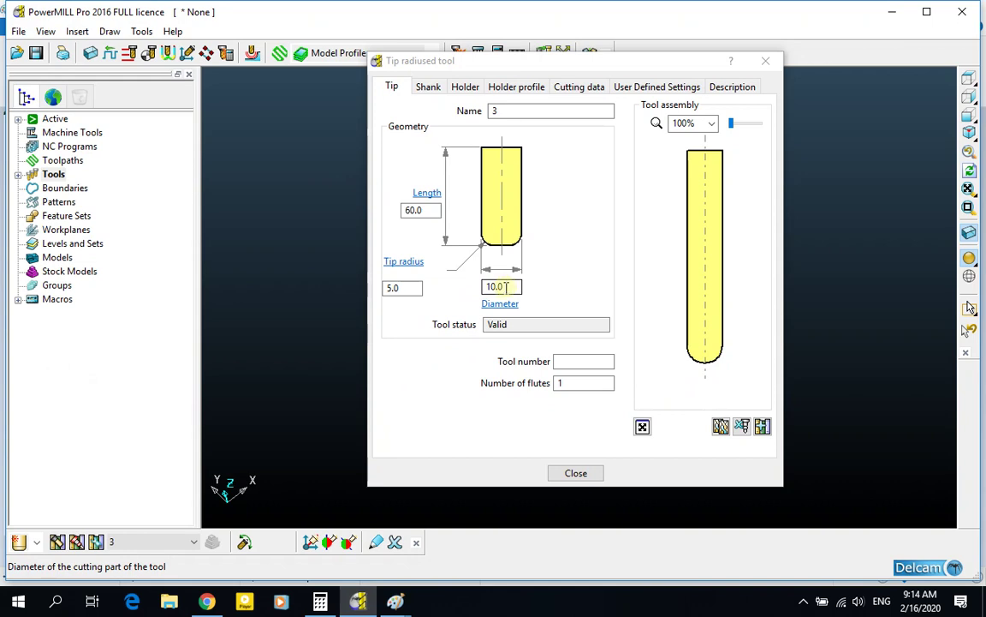
left_click(207, 602)
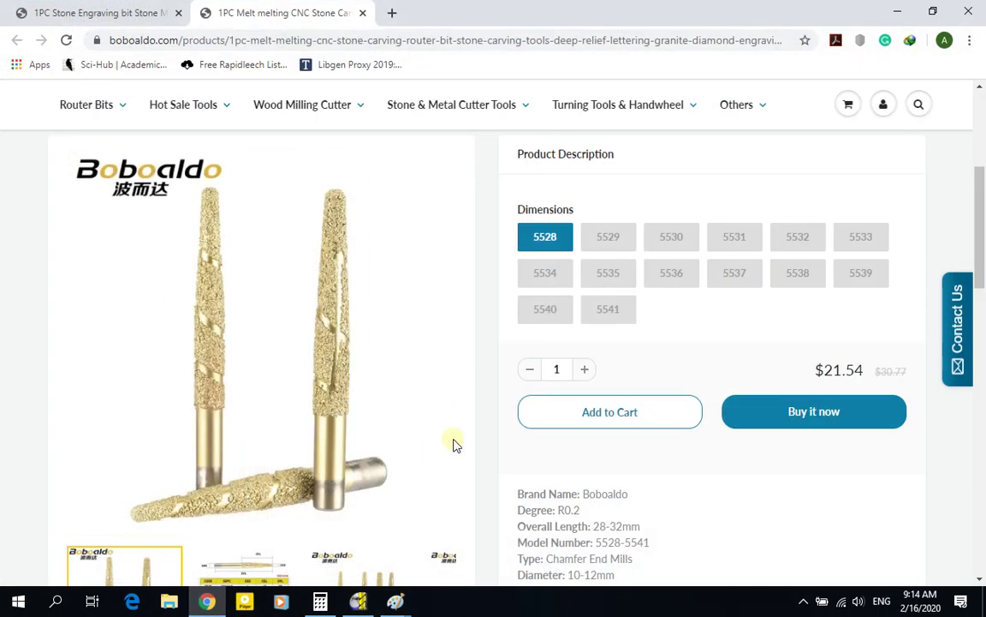
left_click(358, 602)
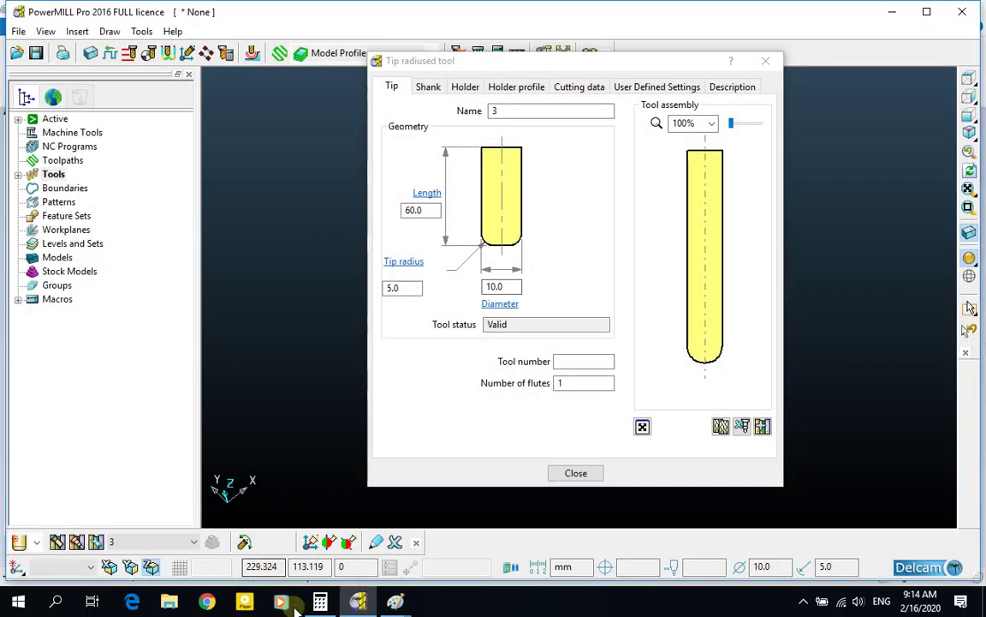
mouse_move(395, 602)
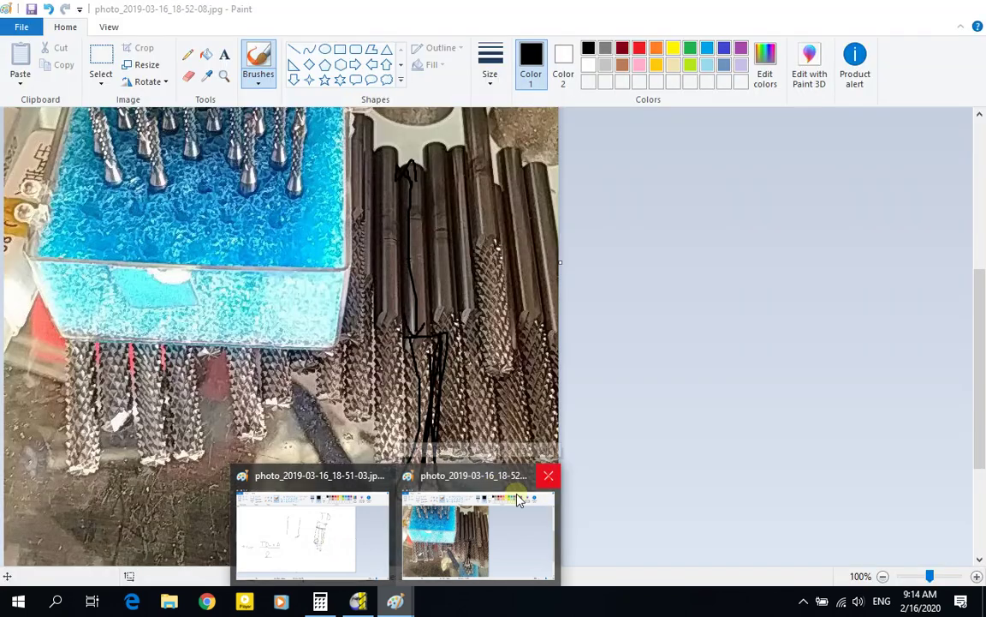
left_click(548, 475)
left_click(536, 307)
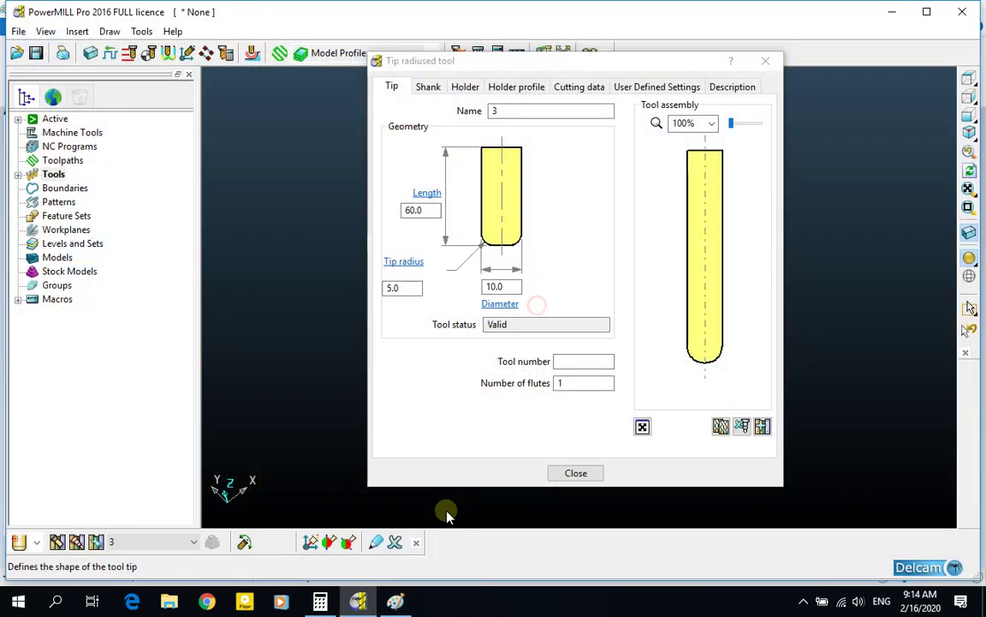
In the Paint sketch, draw a round-ended cutter beside the TD cutter and write the example (10 - 0) / 2 = 5 below.
left_click(395, 602)
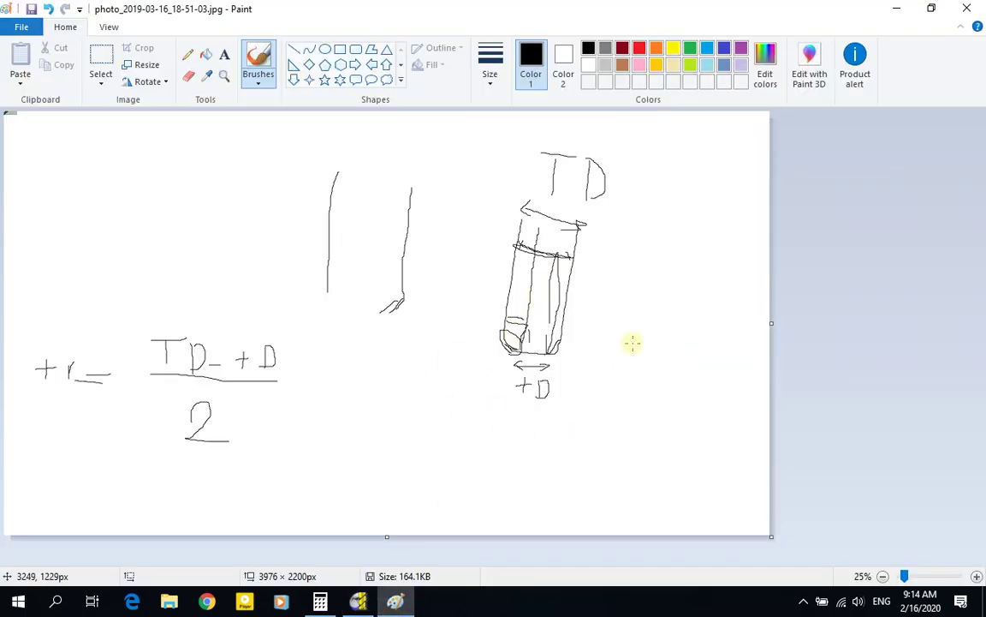
mouse_move(645, 300)
left_mouse_down()
mouse_move(644, 391)
mouse_move(652, 402)
mouse_move(668, 394)
mouse_move(681, 332)
left_mouse_up()
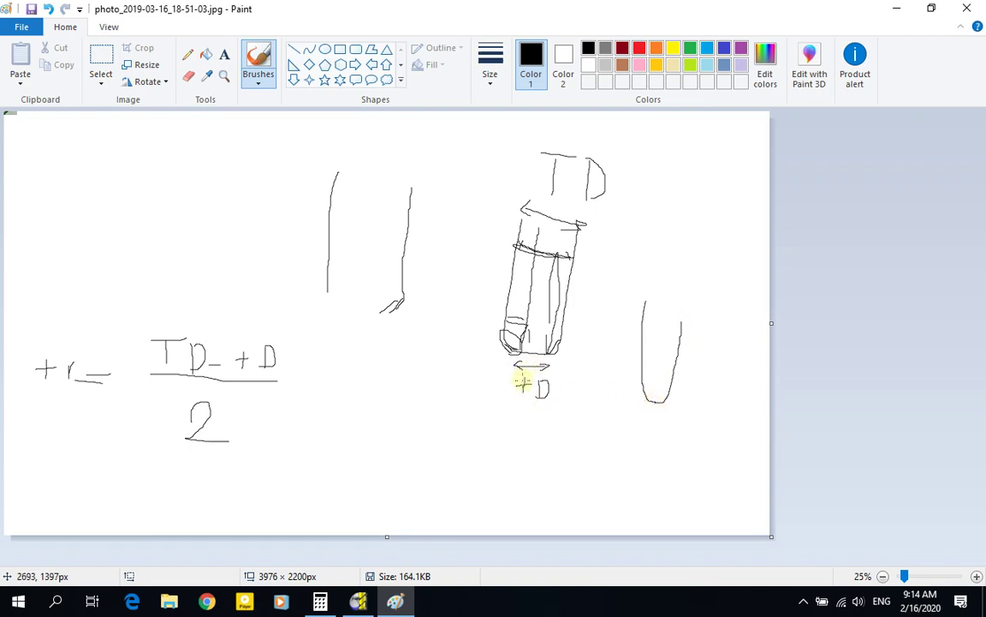
mouse_move(640, 433)
left_mouse_down()
mouse_move(644, 420)
mouse_move(641, 431)
left_mouse_up()
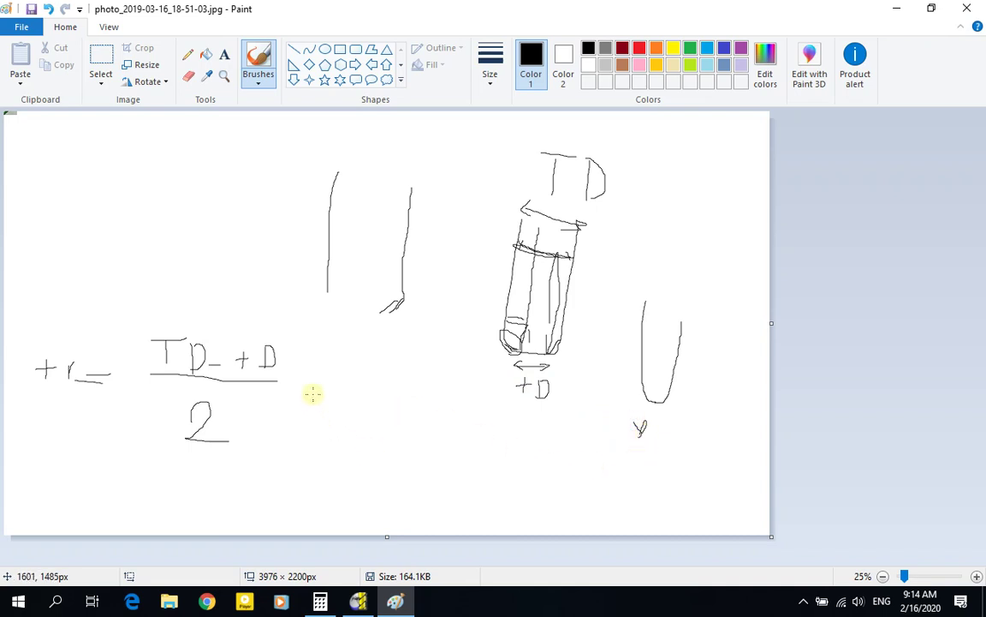
mouse_move(421, 438)
left_mouse_down()
mouse_move(426, 463)
mouse_move(444, 429)
mouse_move(440, 469)
mouse_move(496, 442)
mouse_move(489, 472)
mouse_move(401, 481)
left_mouse_up()
mouse_move(449, 505)
left_mouse_down()
mouse_move(465, 495)
mouse_move(471, 523)
mouse_move(541, 464)
mouse_move(550, 502)
mouse_move(542, 483)
mouse_move(572, 462)
left_mouse_up()
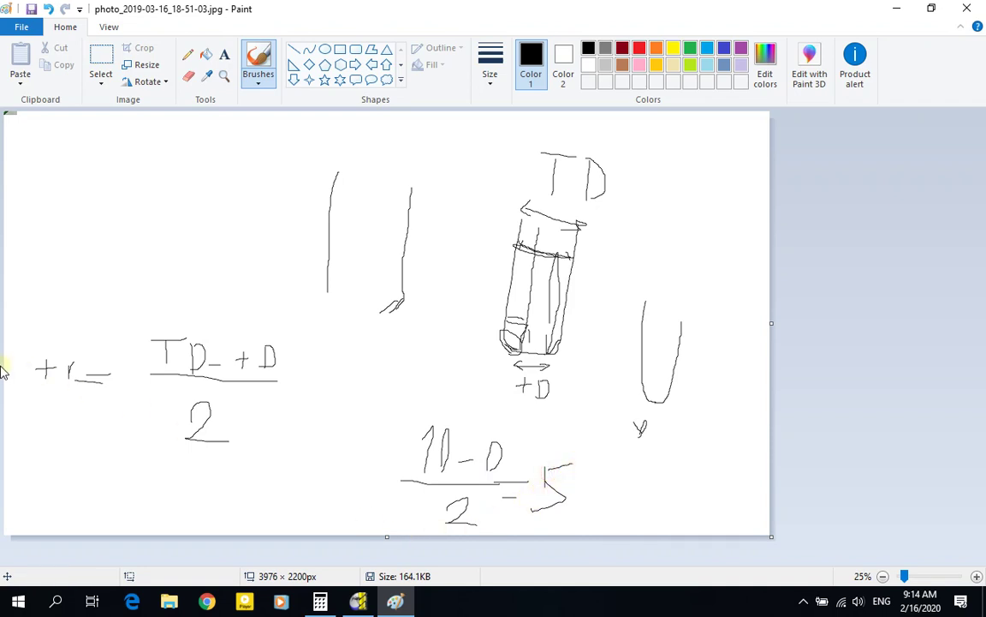
In PowerMILL, set the tip radiused tool's tip radius to 2.0 and close its settings.
left_click(358, 601)
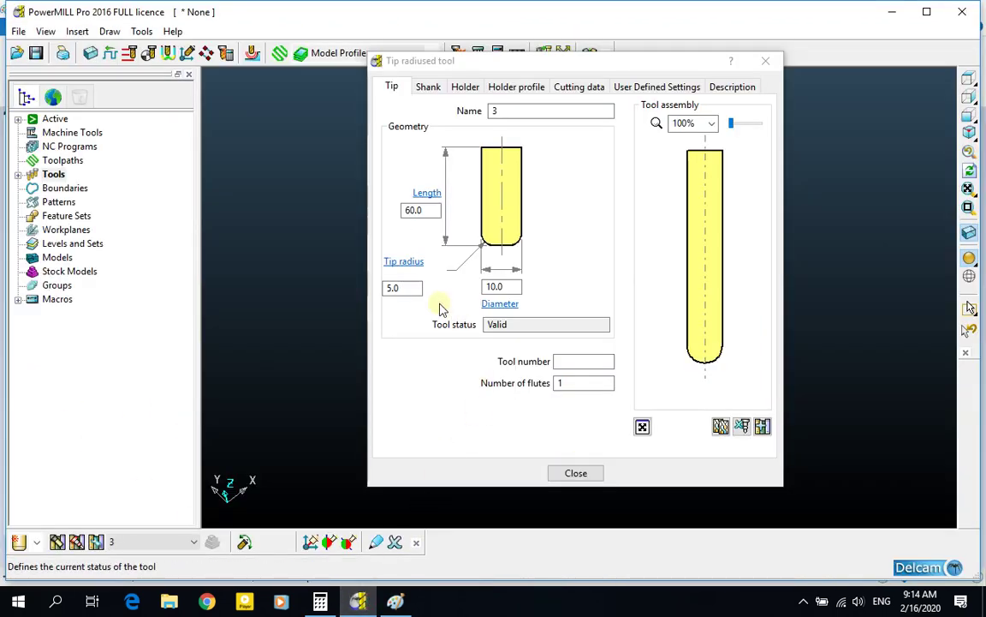
left_click(402, 287)
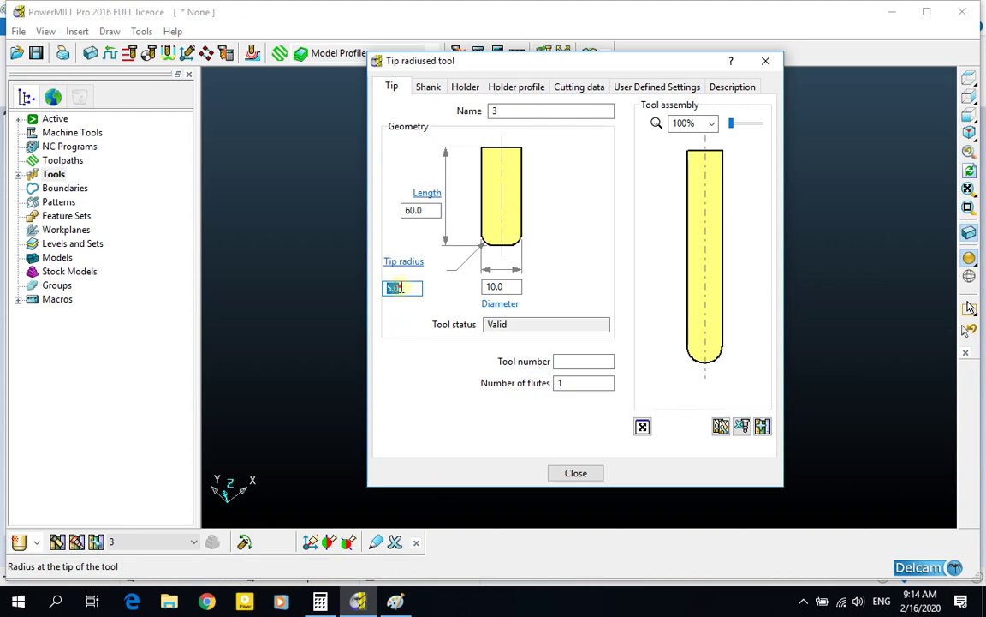
left_click(495, 286)
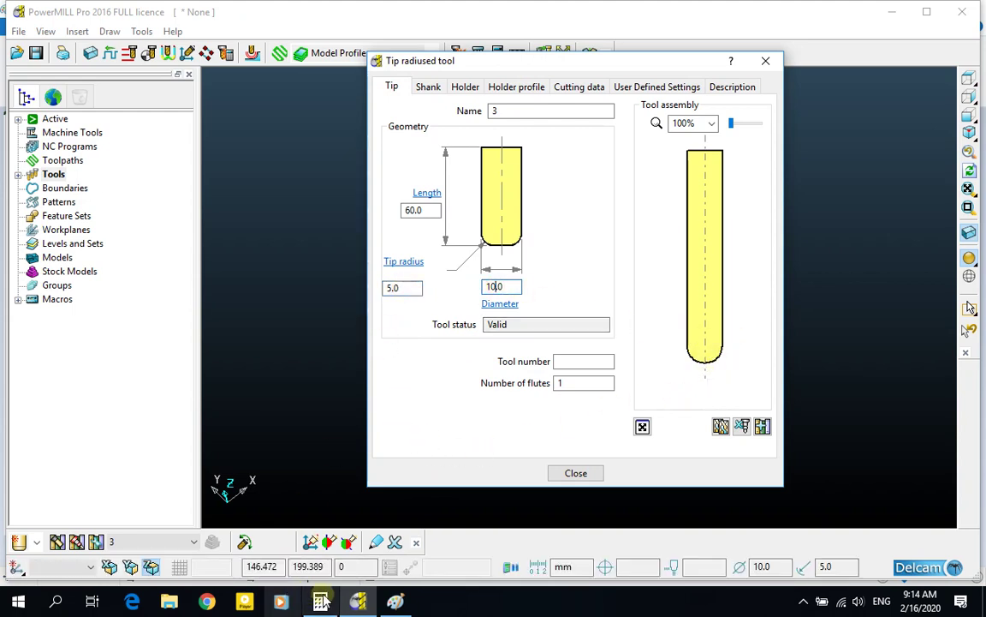
key("alt+Tab")
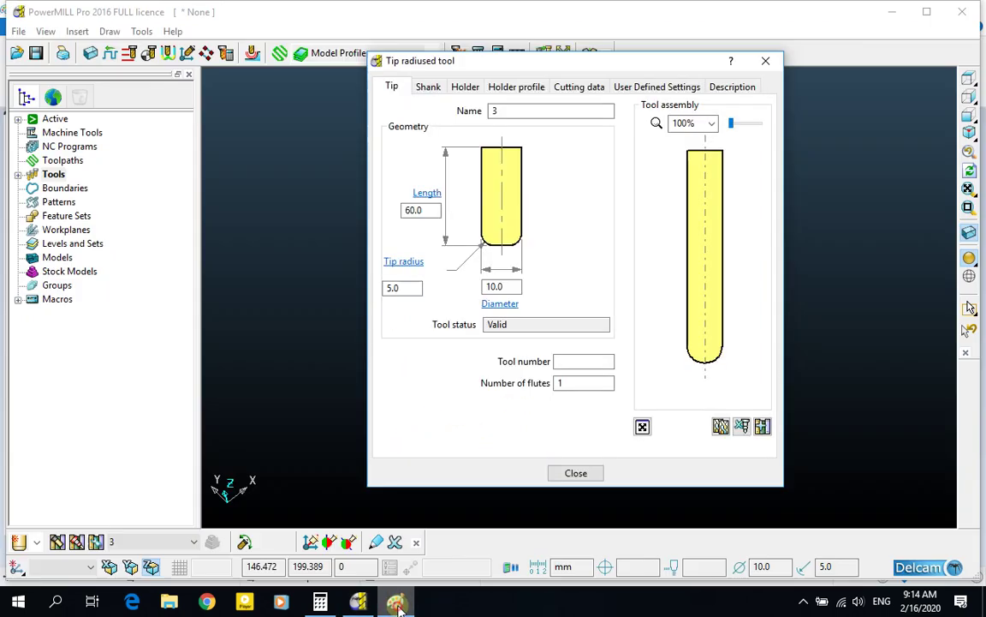
left_click(358, 602)
double_click(403, 288)
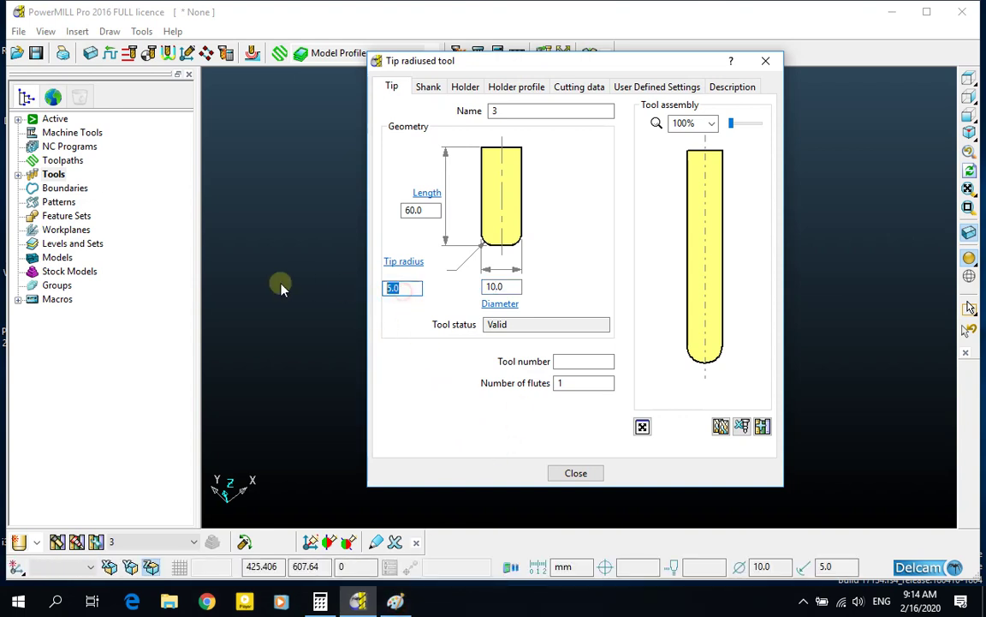
type("2")
key("Return")
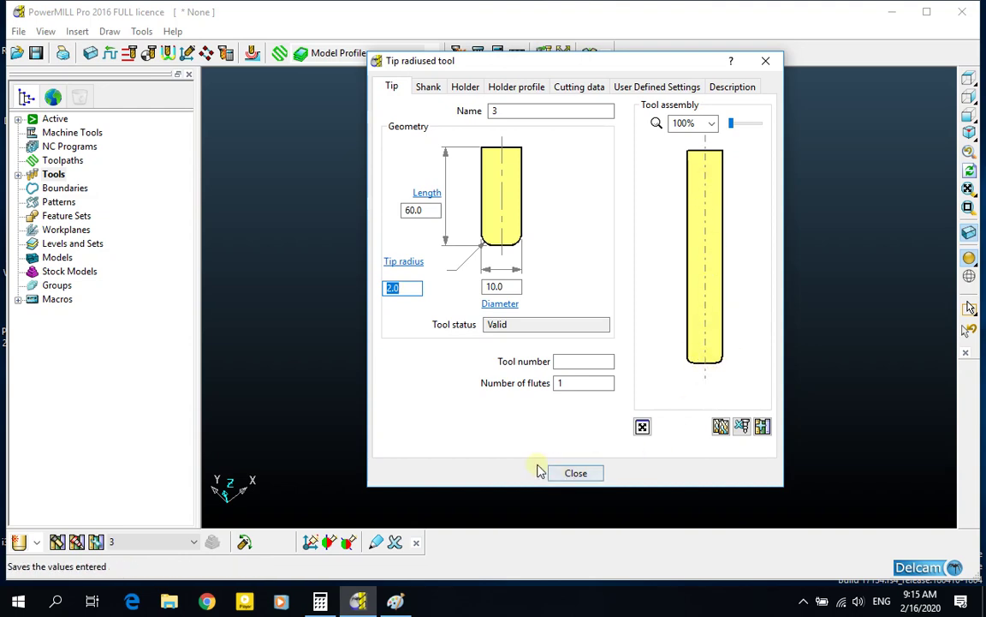
left_click(572, 472)
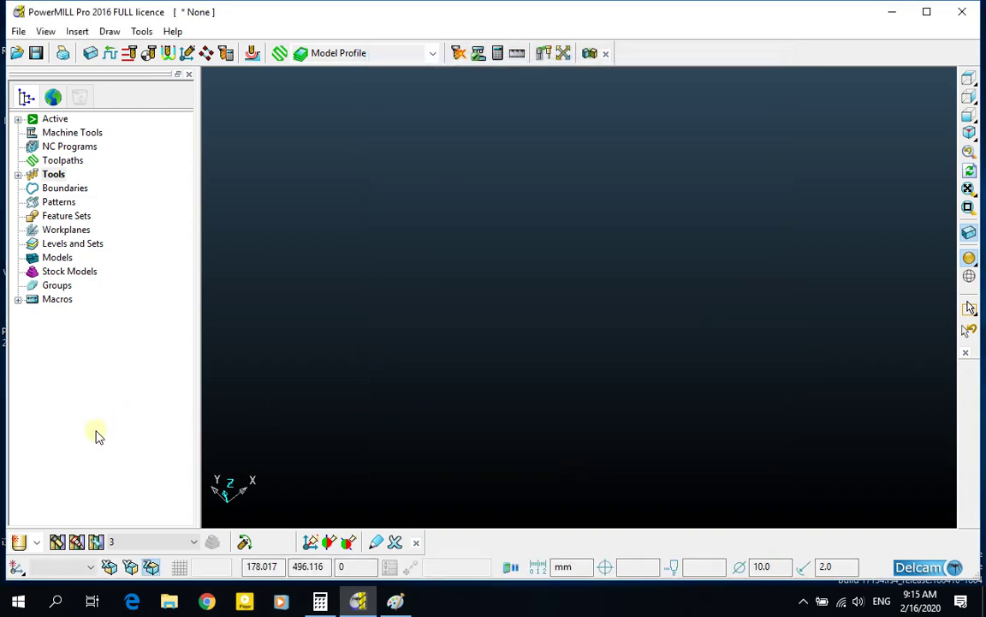
Create a new tapered spherical tool and move its settings window aside.
left_click(36, 540)
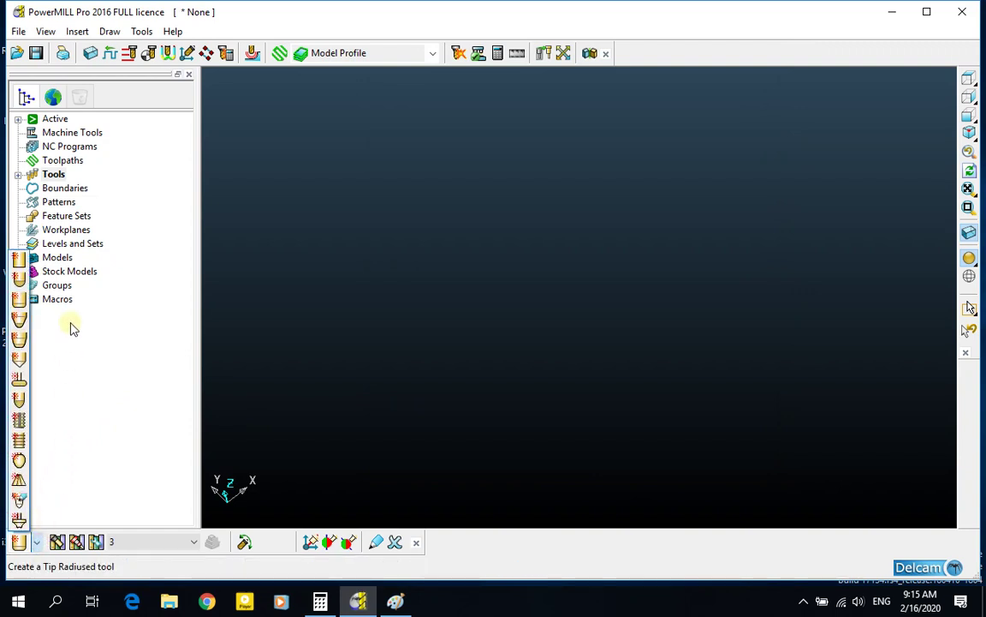
left_click(20, 322)
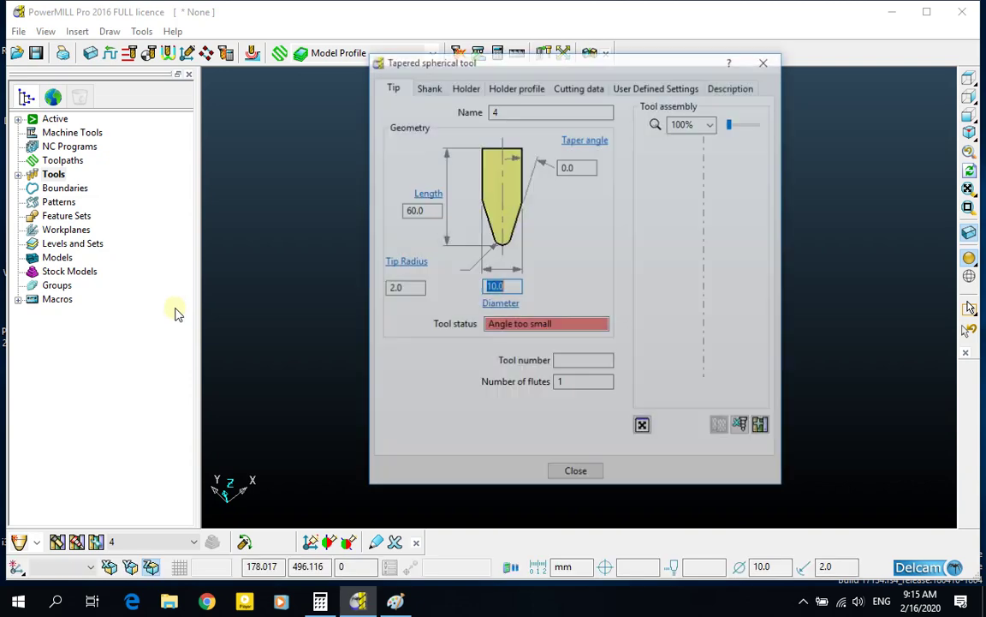
left_click_drag(468, 63, 409, 83)
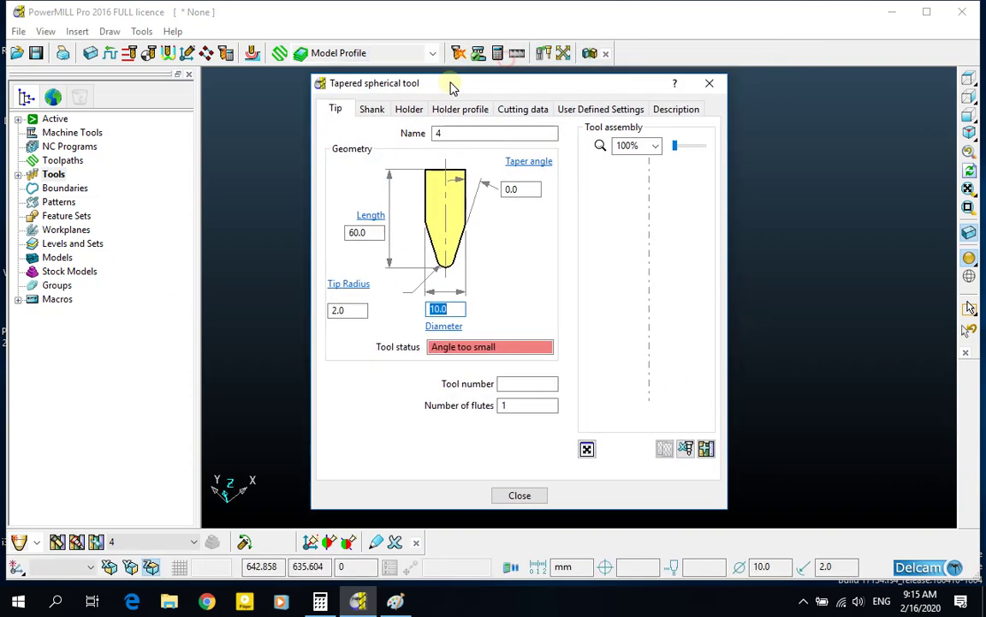
Clear the sketches in Paint and enlarge the canvas to 4460 × 2280 px, then return to PowerMILL.
left_click(395, 602)
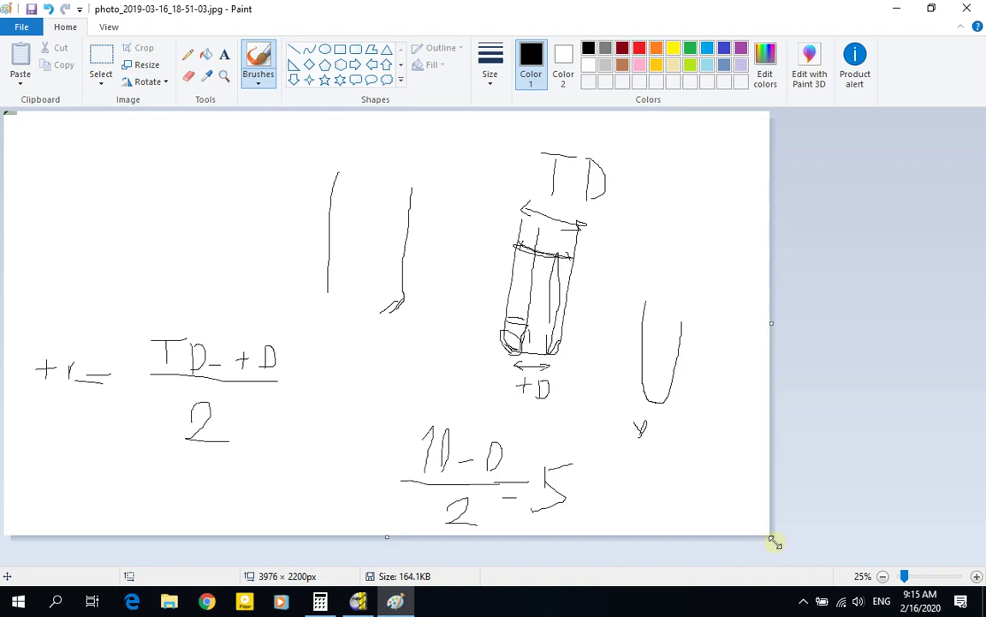
mouse_move(774, 541)
left_mouse_down()
mouse_move(286, 273)
mouse_move(108, 161)
mouse_move(685, 552)
mouse_move(844, 542)
mouse_move(863, 551)
left_mouse_up()
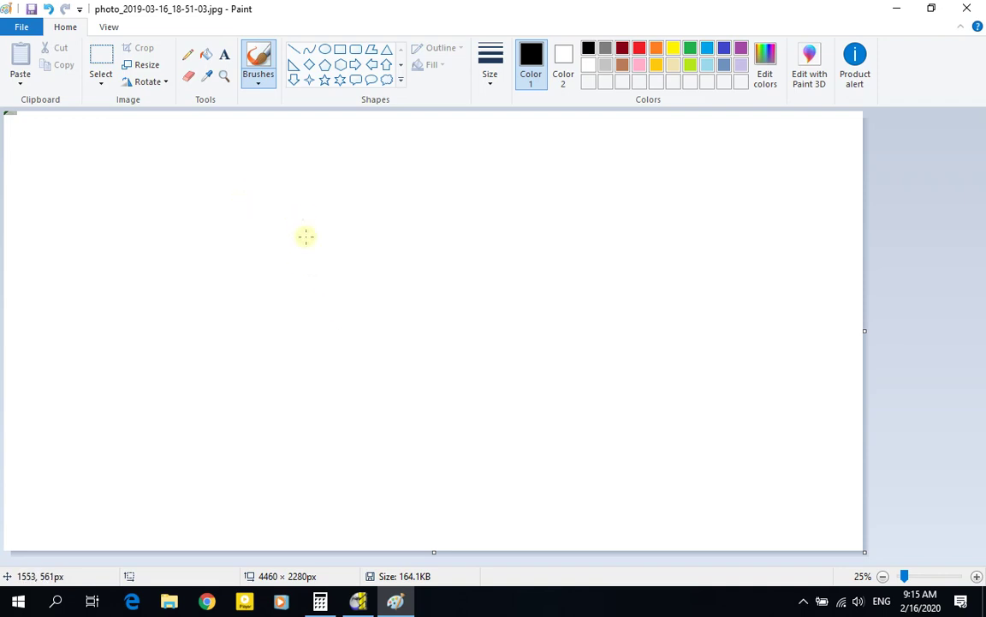
left_click(358, 602)
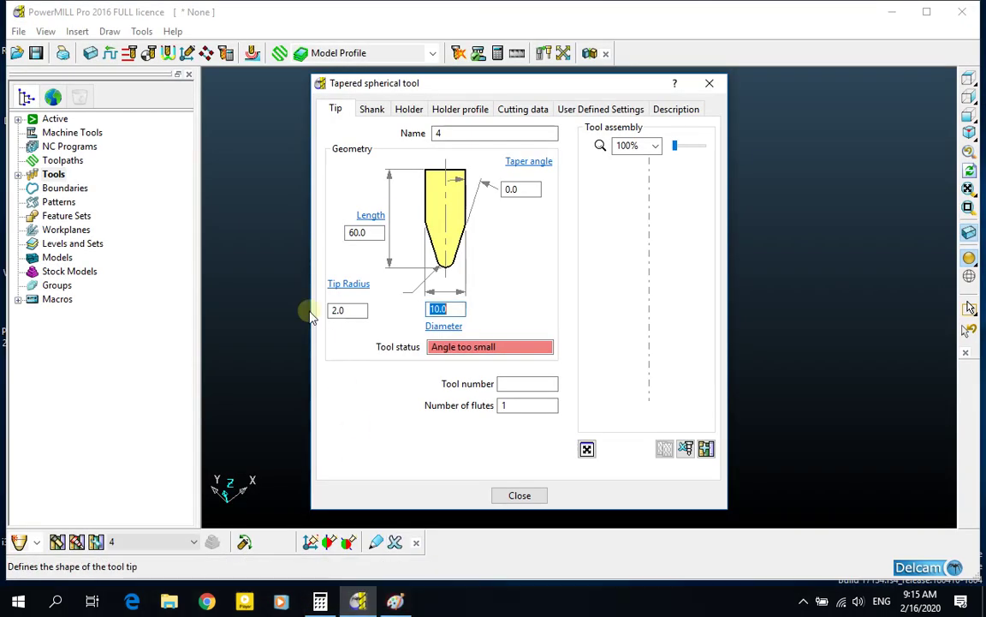
Open the desktop photo photo_2019-03-16_18-51-03.jpg for editing in Paint and handwrite TD beside the tapered bit's shank.
left_click(890, 10)
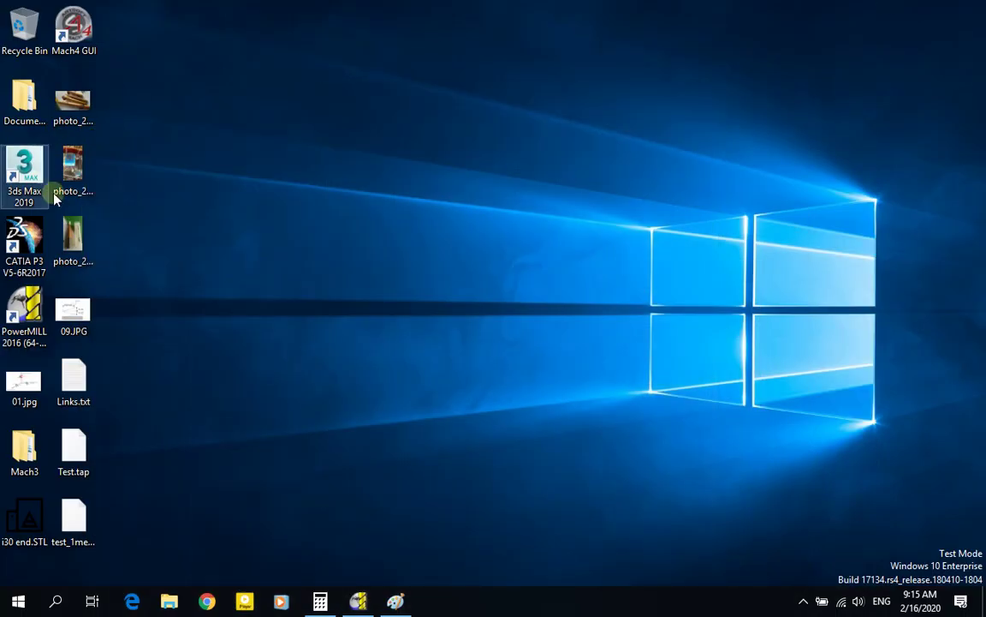
right_click(75, 98)
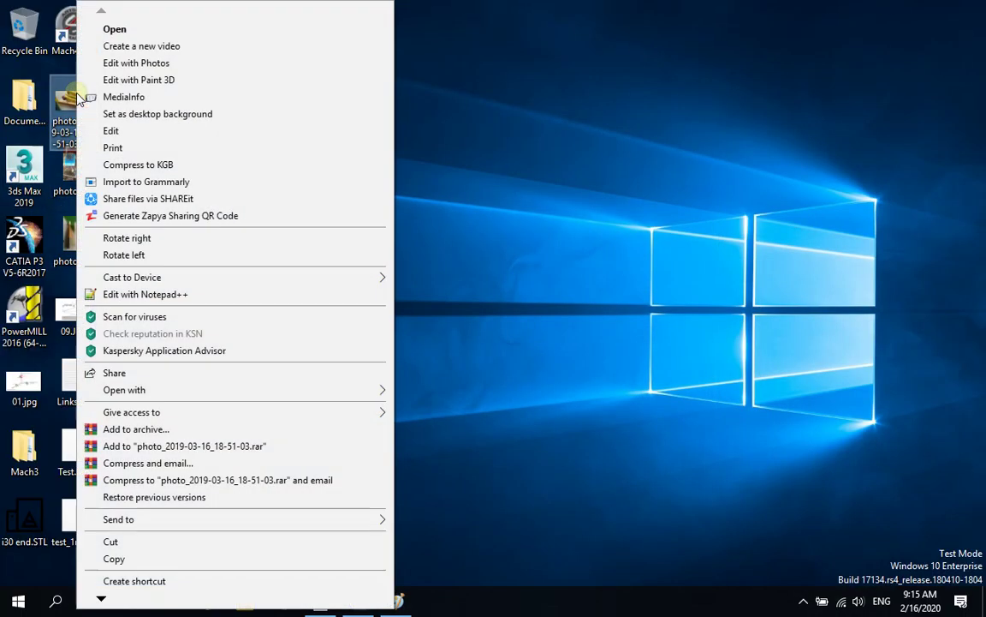
left_click(112, 131)
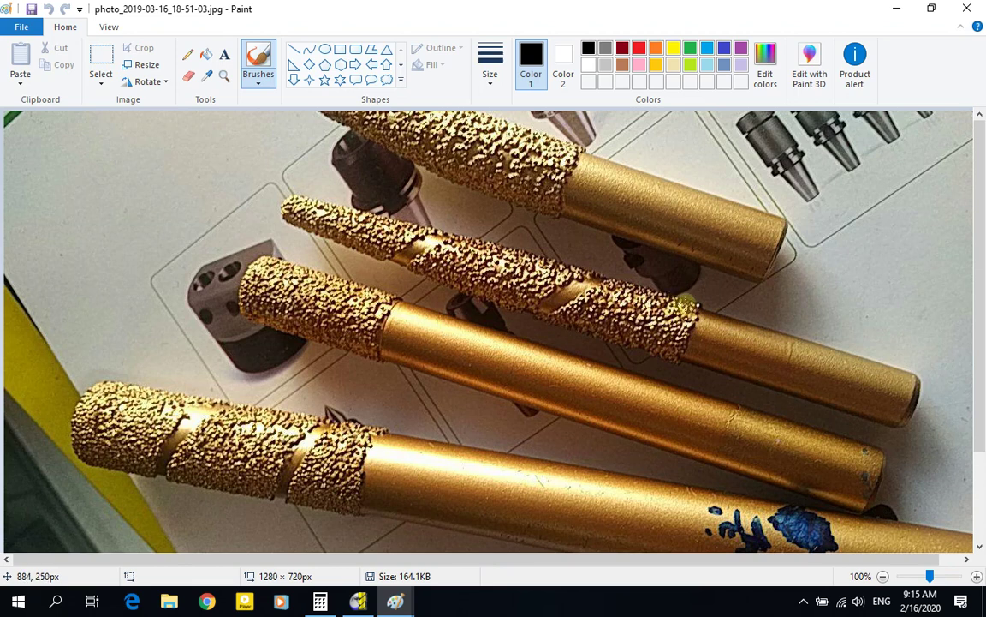
mouse_move(794, 295)
left_mouse_down()
mouse_move(793, 305)
mouse_move(814, 291)
mouse_move(824, 311)
left_mouse_up()
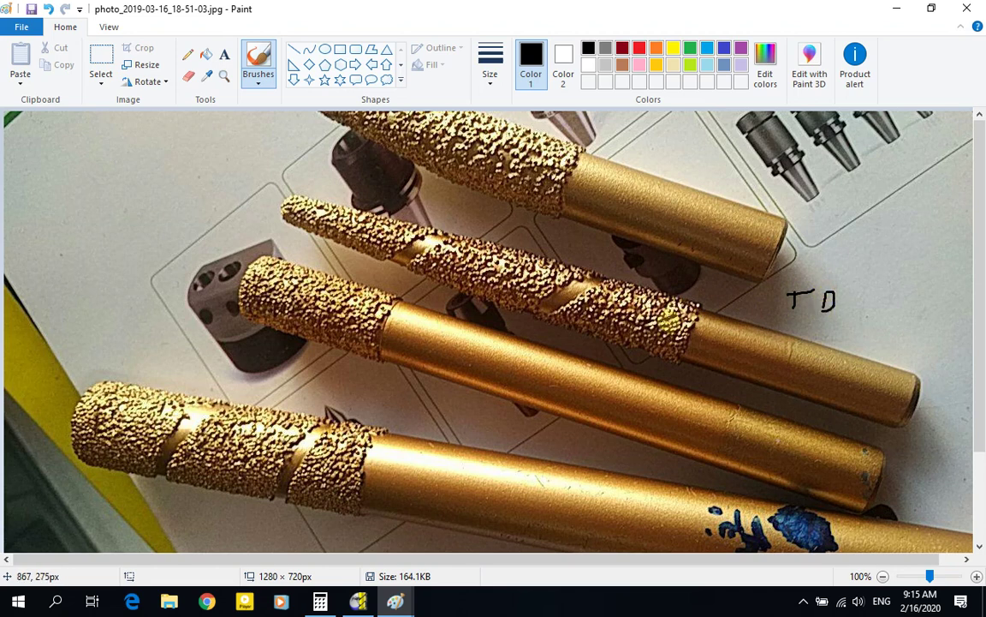
Mark the tapered bit's rough end with a diameter arrow labelled 17 and its smooth shank with one labelled 16.
mouse_move(679, 300)
left_mouse_down()
mouse_move(658, 356)
mouse_move(684, 302)
left_mouse_up()
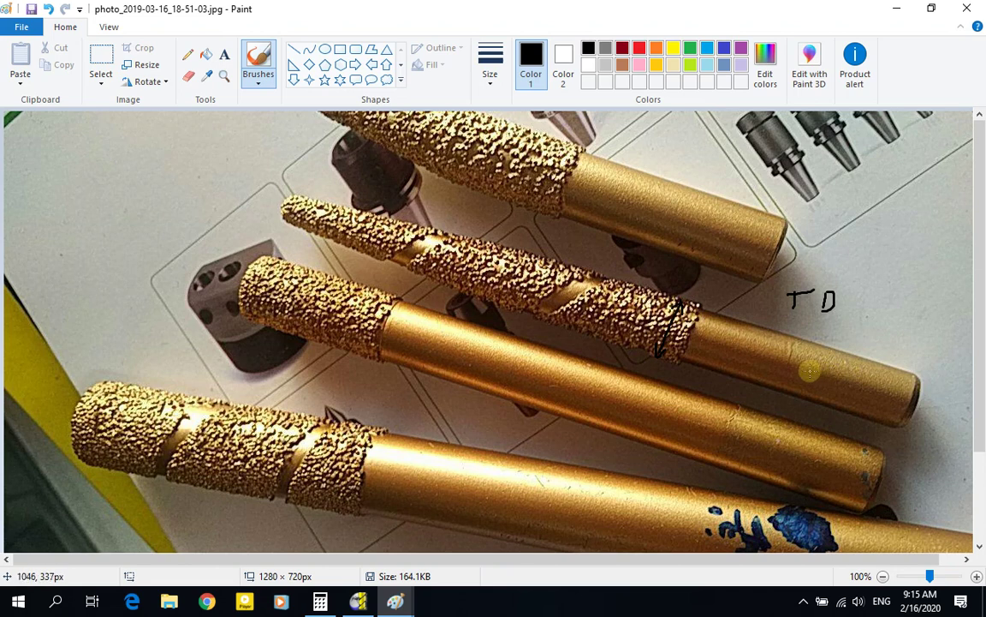
left_click_drag(842, 359, 831, 393)
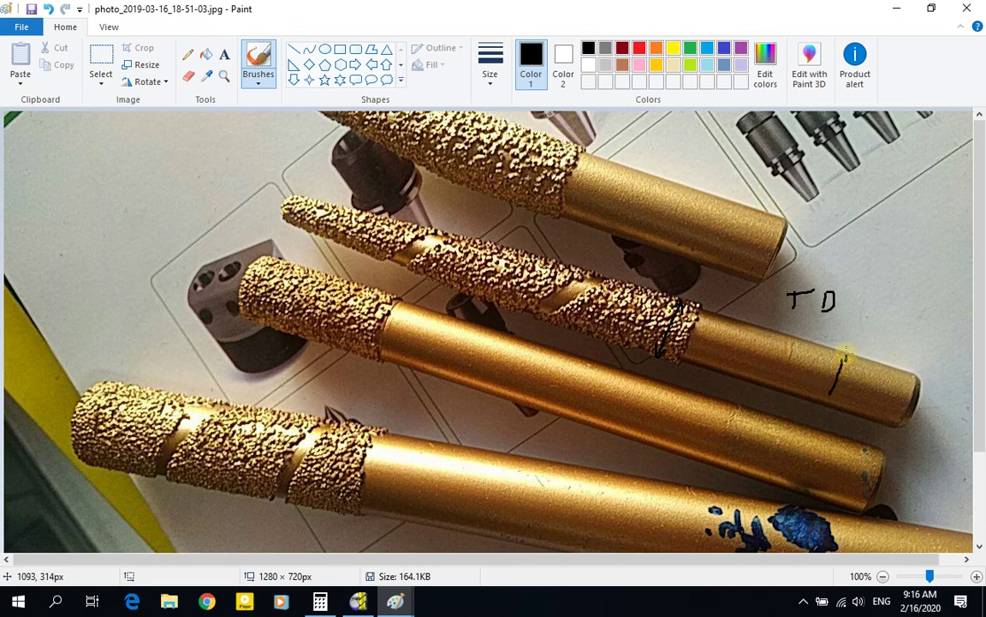
mouse_move(845, 355)
left_mouse_down()
mouse_move(828, 391)
mouse_move(872, 395)
mouse_move(893, 382)
mouse_move(888, 396)
left_mouse_up()
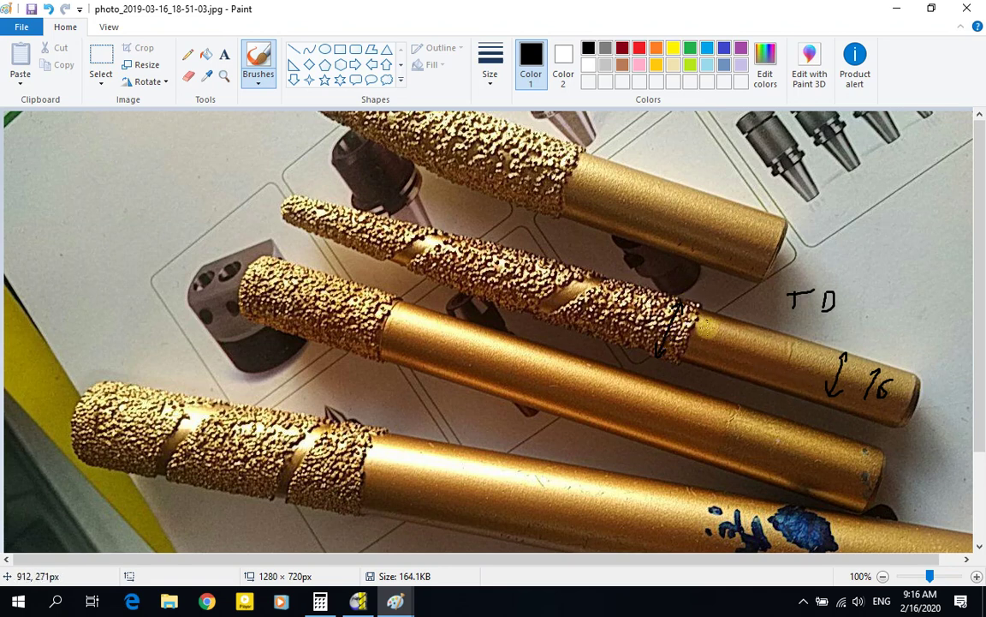
mouse_move(702, 322)
left_mouse_down()
mouse_move(697, 346)
mouse_move(734, 322)
mouse_move(720, 346)
left_mouse_up()
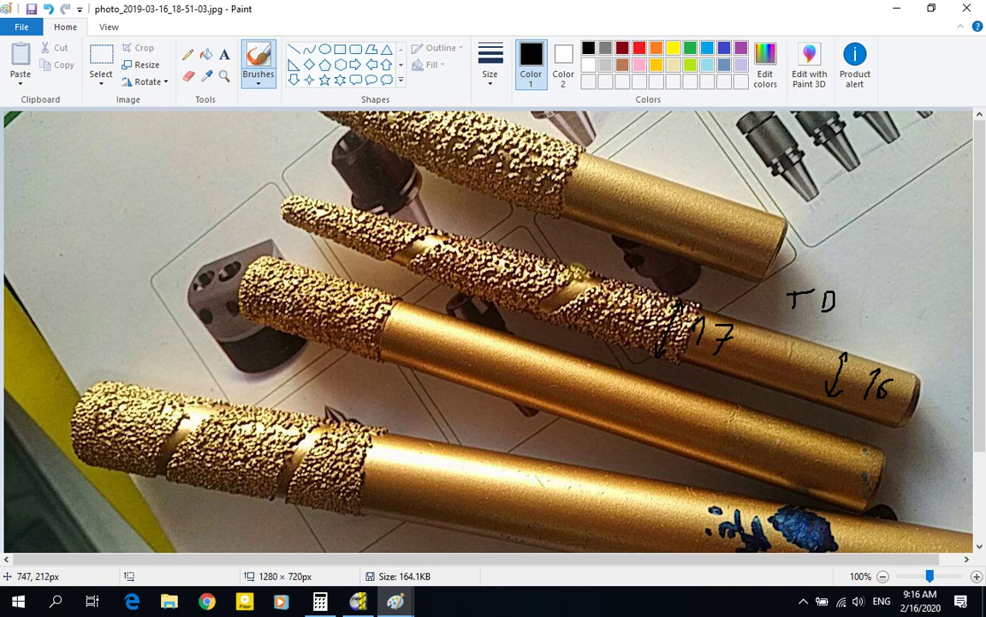
Outline the bit's tapered section on the photo, with a cross line at its wide end and both edges meeting near the tip.
mouse_move(698, 301)
left_mouse_down()
mouse_move(576, 267)
mouse_move(552, 319)
mouse_move(557, 262)
mouse_move(546, 252)
mouse_move(295, 201)
left_mouse_up()
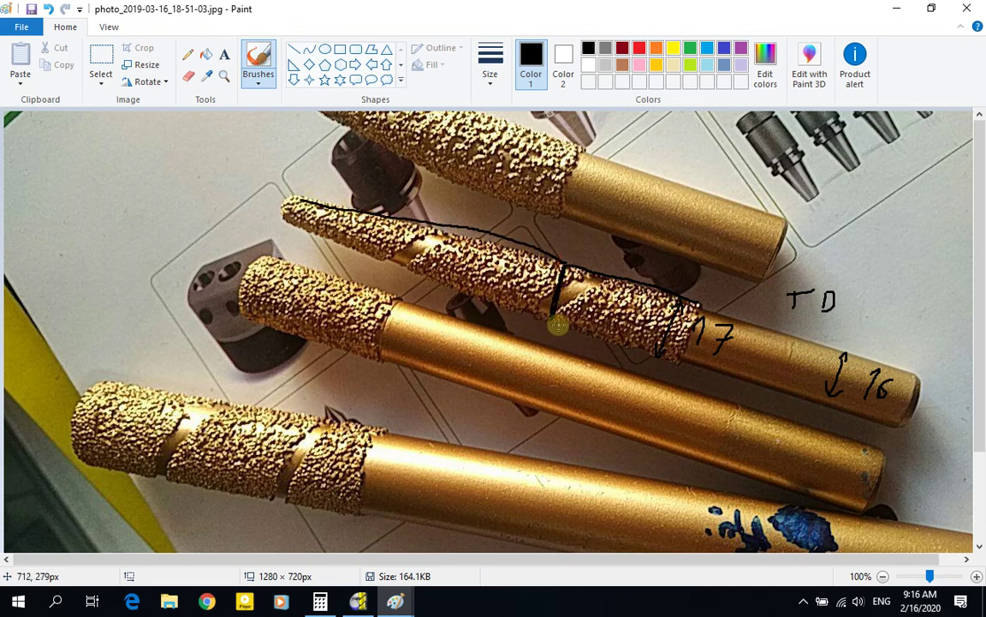
mouse_move(540, 318)
left_mouse_down()
mouse_move(369, 246)
mouse_move(300, 204)
left_mouse_up()
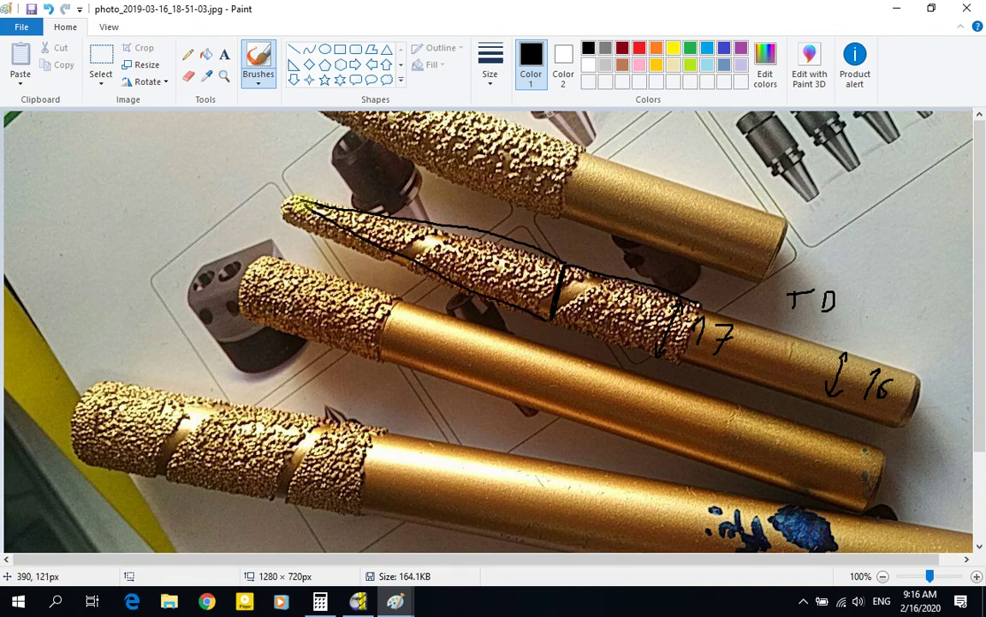
On the blank 4460 × 2280 px Paint canvas, sketch a tapered cutter profile with a wide upper end and a narrow lower end.
mouse_move(395, 601)
left_click(346, 535)
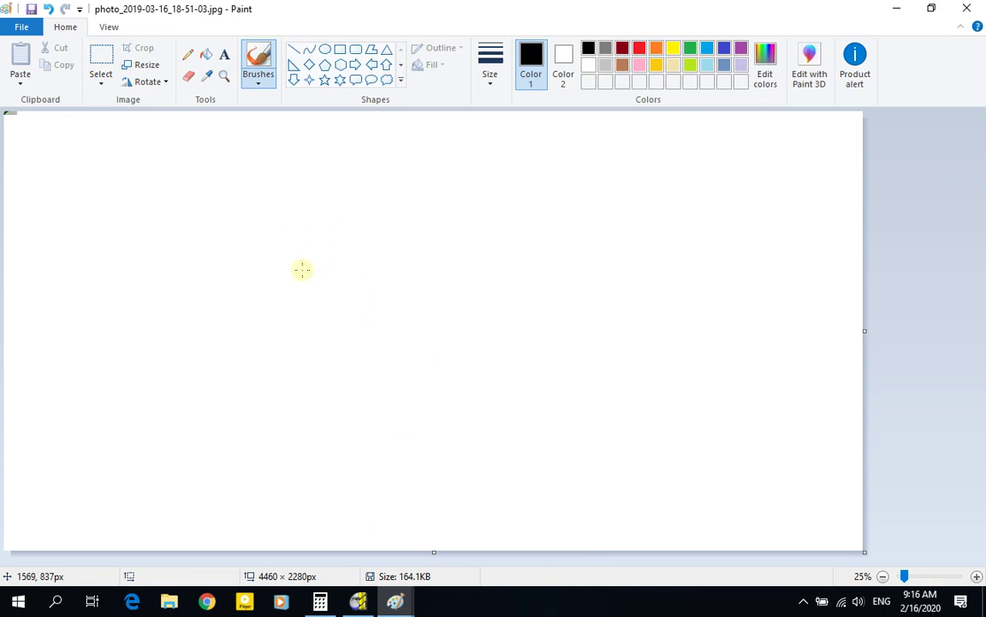
mouse_move(292, 254)
left_mouse_down()
mouse_move(347, 254)
mouse_move(293, 272)
mouse_move(307, 330)
left_mouse_up()
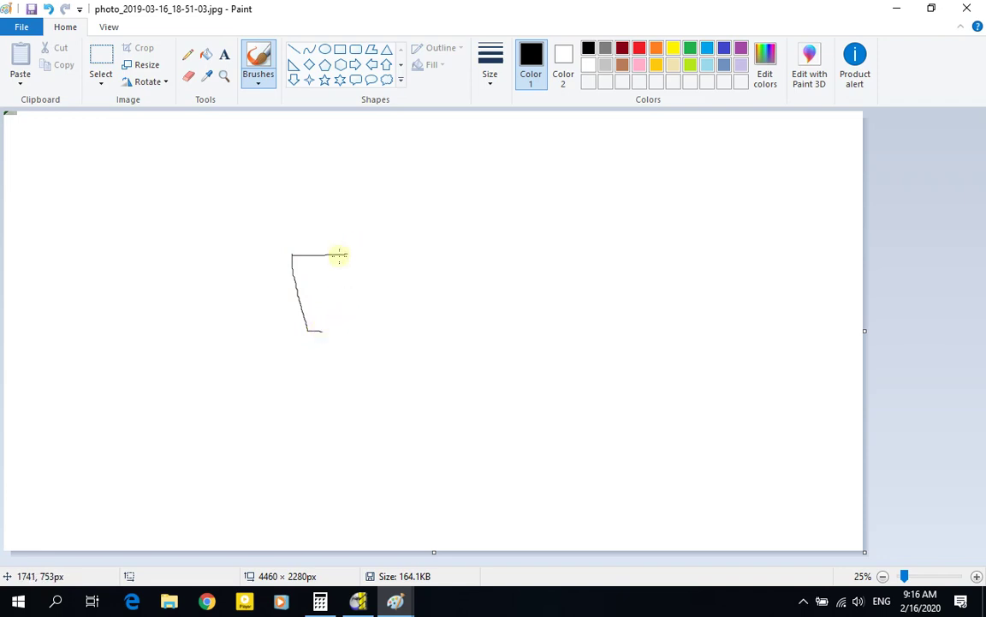
left_click_drag(347, 255, 327, 313)
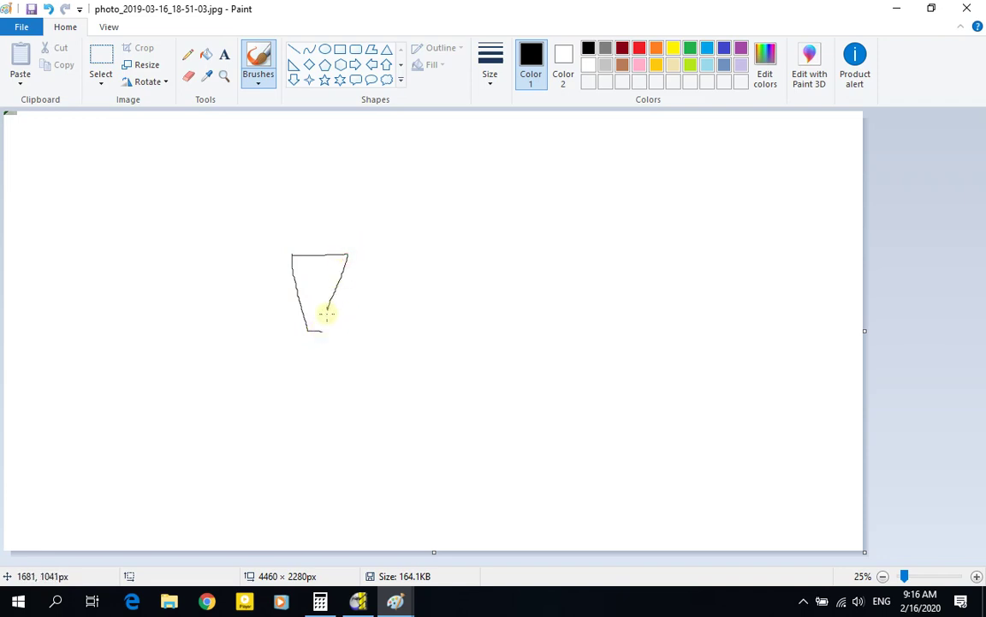
Check the tool diagram in PowerMILL and the bit photo, and in Paint label the sketch's wide end TD and narrow end tD.
left_click(358, 601)
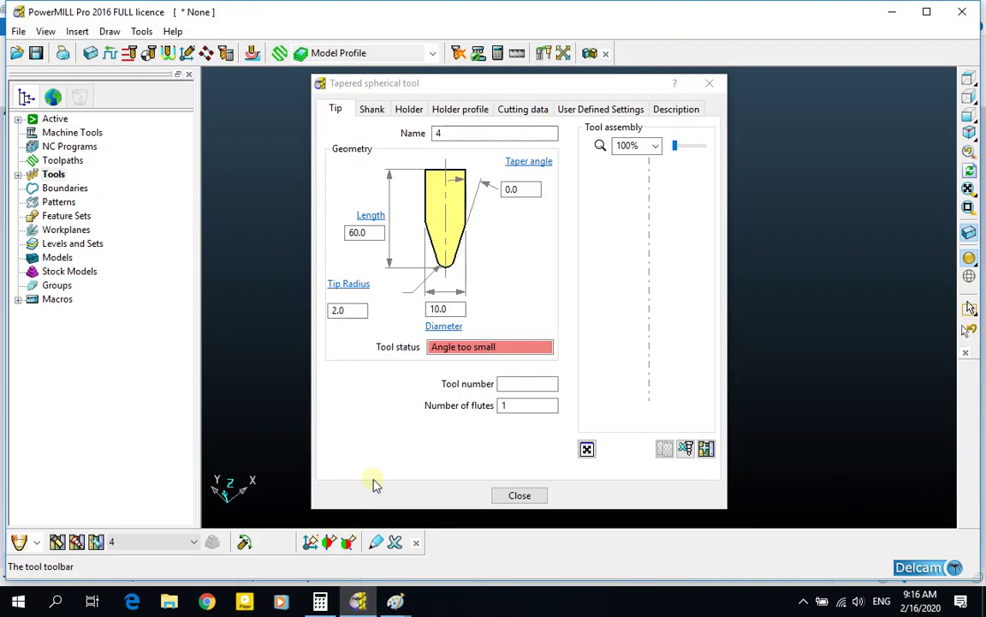
left_click(358, 601)
mouse_move(395, 601)
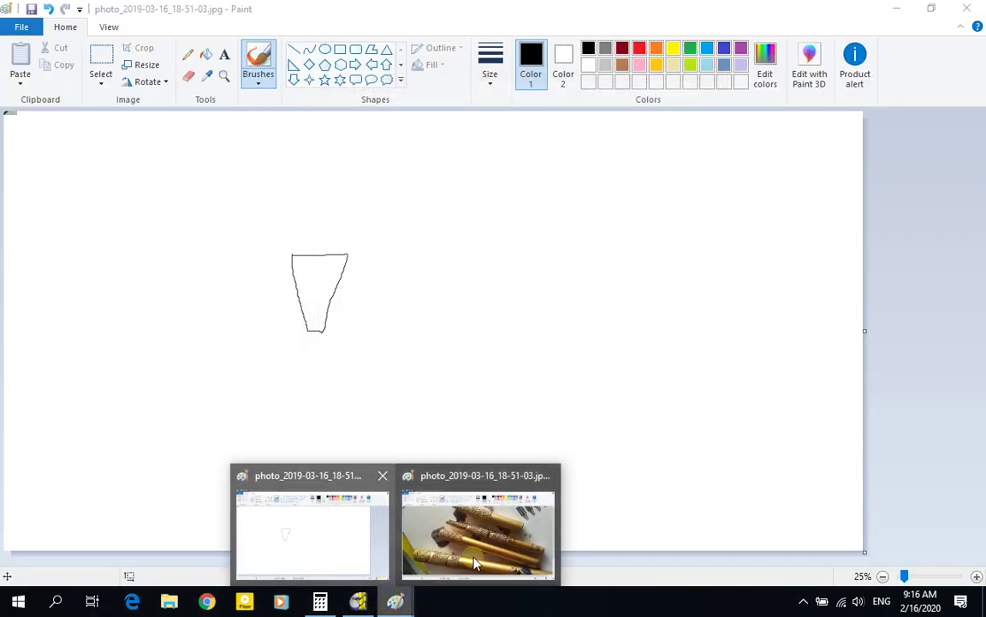
left_click(477, 537)
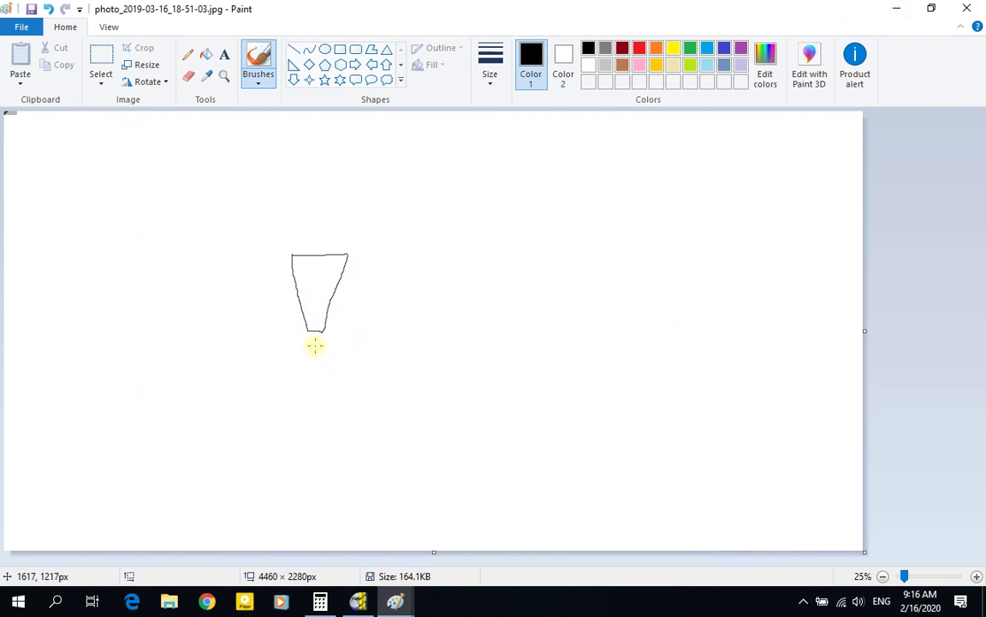
left_click_drag(315, 342, 313, 351)
left_click(323, 345)
left_click_drag(323, 348, 320, 350)
mouse_move(306, 251)
left_mouse_down()
mouse_move(306, 222)
mouse_move(319, 218)
mouse_move(332, 248)
mouse_move(339, 222)
mouse_move(336, 243)
left_mouse_up()
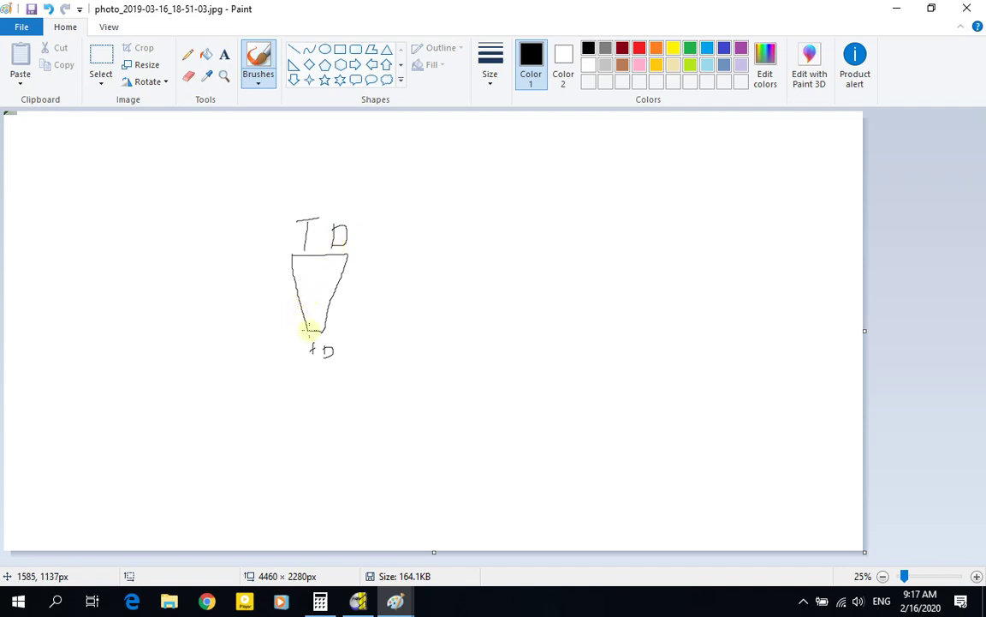
Draw two vertical lines inside the tapered profile, mark the side angle as α, and write tan α = below the sketch.
left_click_drag(308, 328, 309, 295)
mouse_move(301, 310)
left_mouse_down()
mouse_move(262, 310)
mouse_move(276, 315)
mouse_move(260, 336)
left_mouse_up()
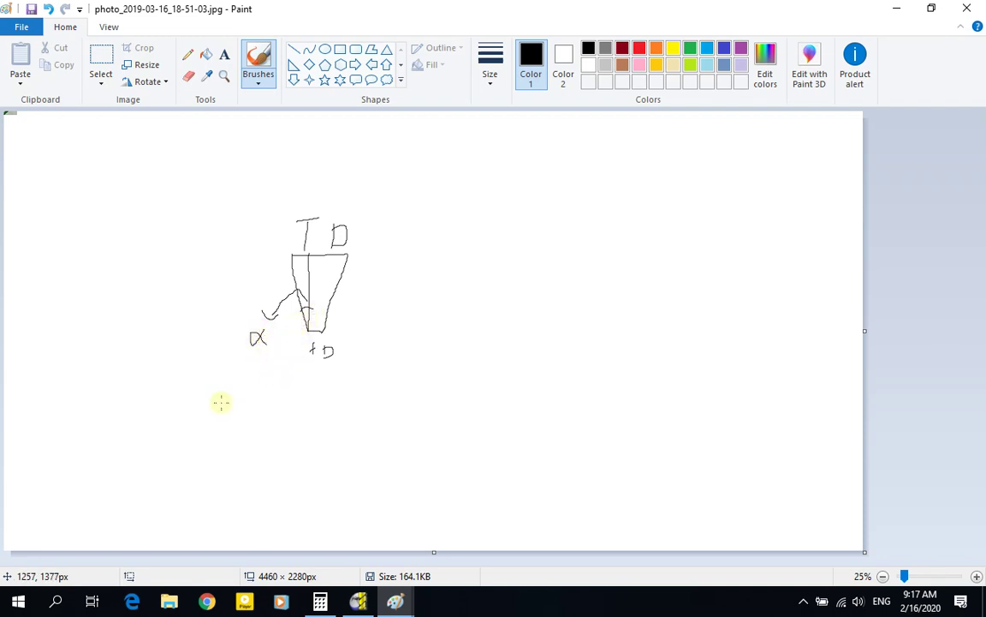
mouse_move(67, 399)
left_mouse_down()
mouse_move(63, 418)
mouse_move(81, 404)
mouse_move(105, 419)
mouse_move(124, 413)
mouse_move(134, 424)
mouse_move(162, 424)
left_mouse_up()
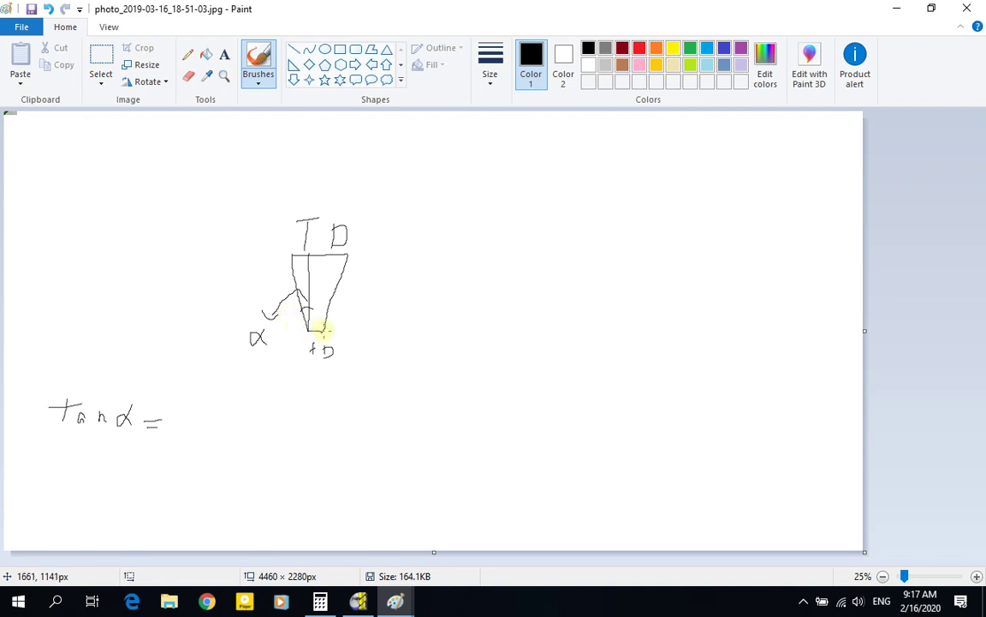
left_click_drag(324, 330, 327, 298)
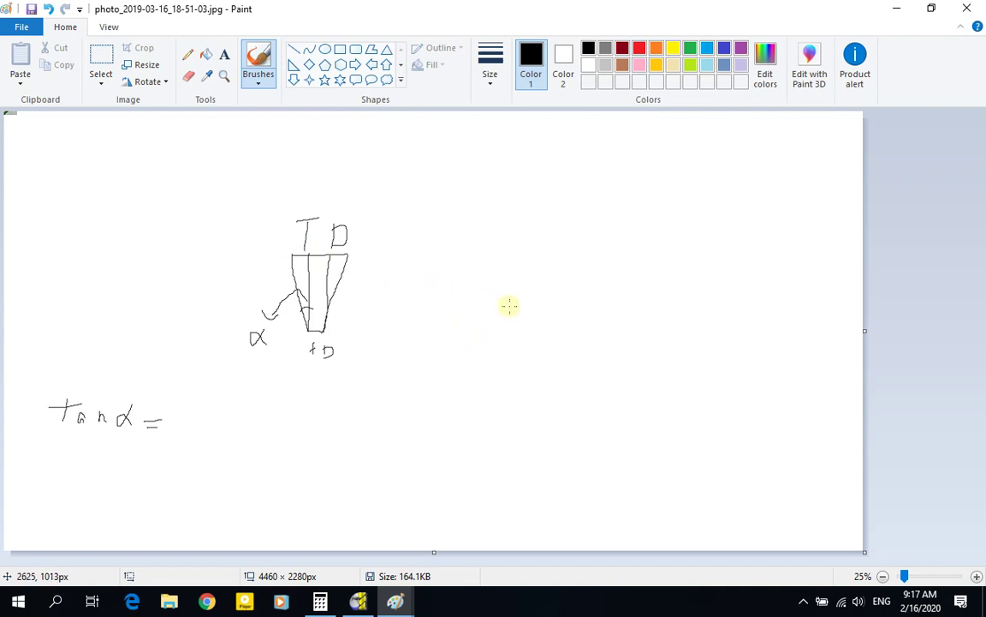
Handwrite the fraction (TD − tD) / 2 beside the sketch and point out the profile's sloped side.
mouse_move(508, 288)
left_mouse_down()
mouse_move(505, 316)
mouse_move(521, 285)
mouse_move(542, 317)
mouse_move(534, 318)
mouse_move(584, 310)
mouse_move(593, 294)
mouse_move(601, 313)
mouse_move(611, 295)
mouse_move(614, 311)
mouse_move(566, 337)
mouse_move(487, 336)
left_mouse_up()
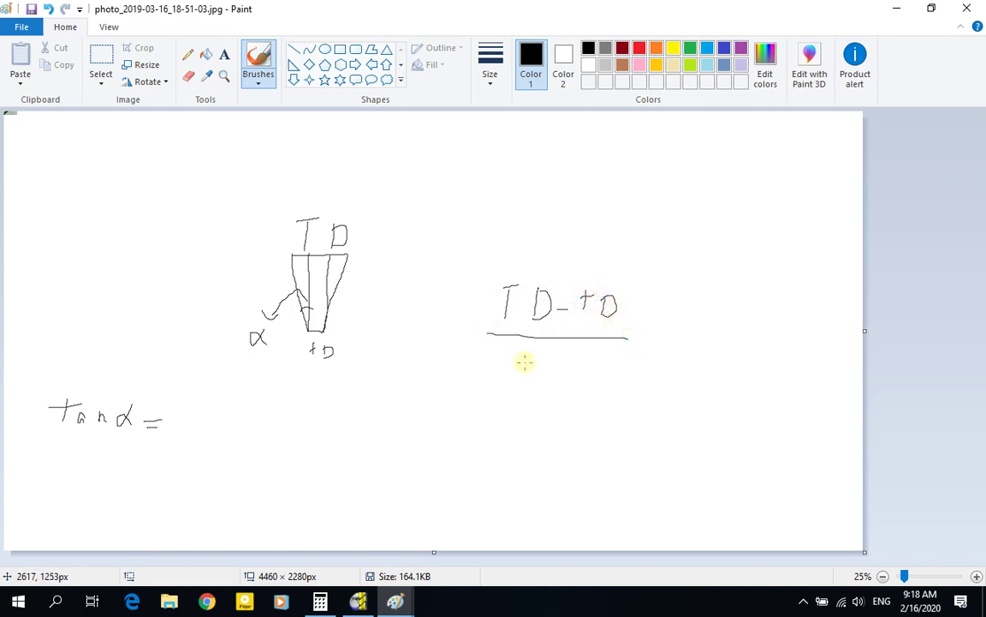
left_click_drag(530, 364, 560, 385)
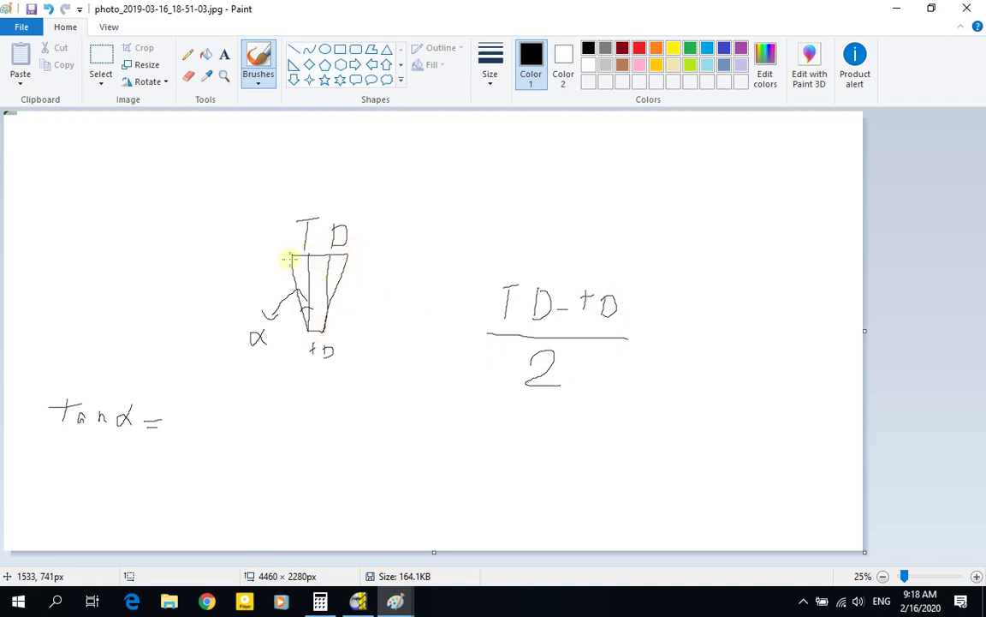
left_click_drag(291, 258, 292, 308)
On the bit photo, draw another line along the taper from its wide cross line to the tip, and return to the formula sketch.
left_click(358, 602)
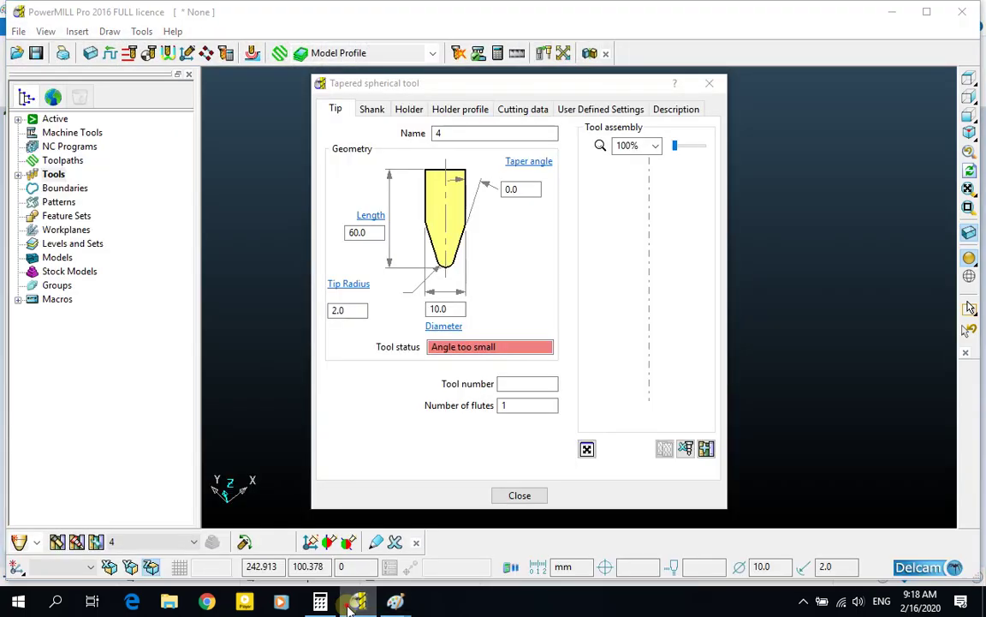
left_click(394, 605)
left_click(445, 506)
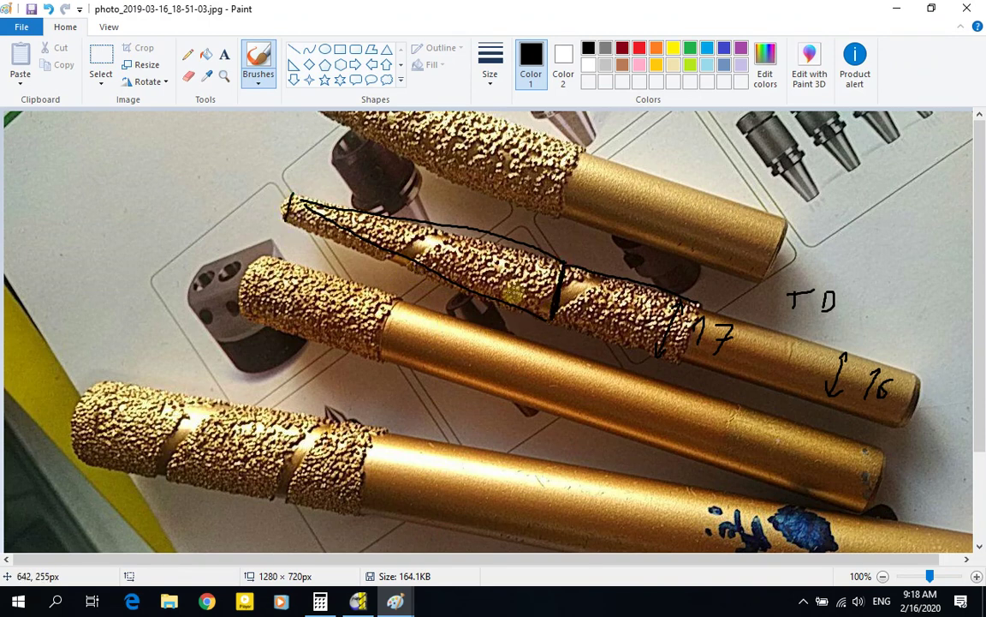
left_click_drag(558, 266, 270, 183)
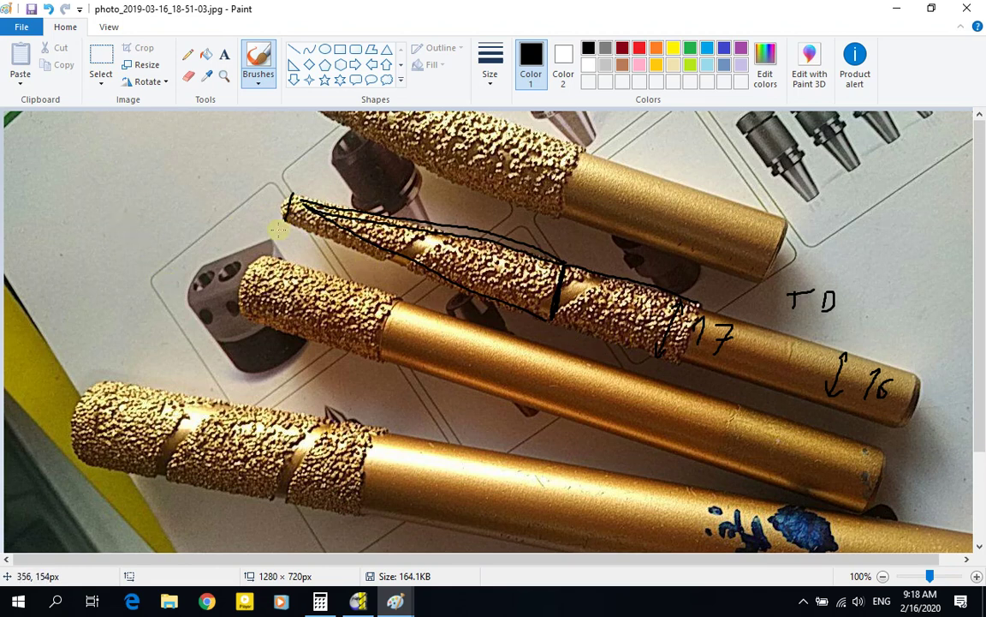
left_click(887, 15)
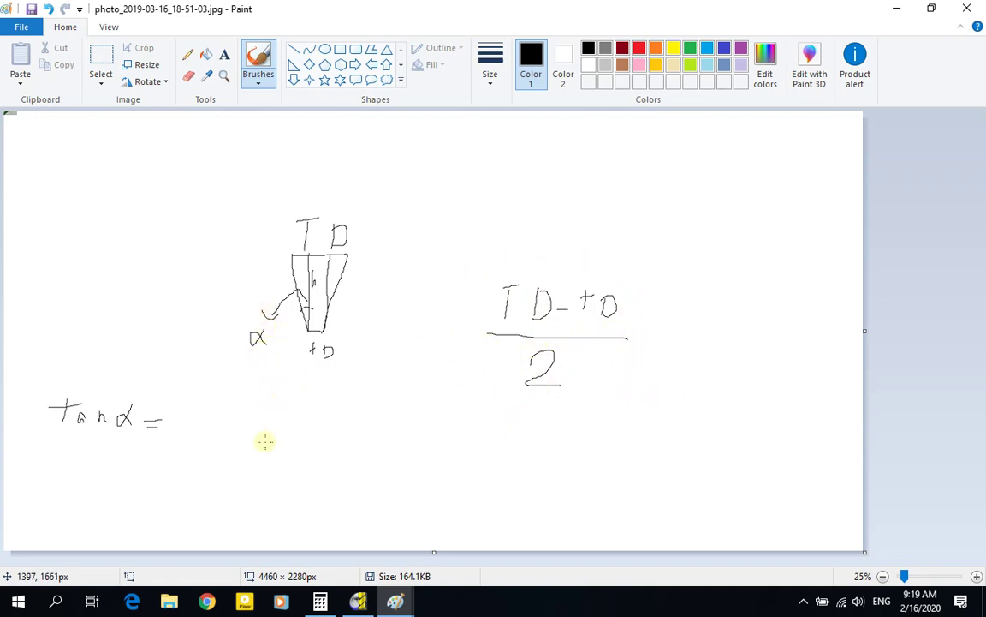
Complete the tan α equation with the handwritten fraction (TD − tD) / 2h.
left_click_drag(189, 425, 403, 439)
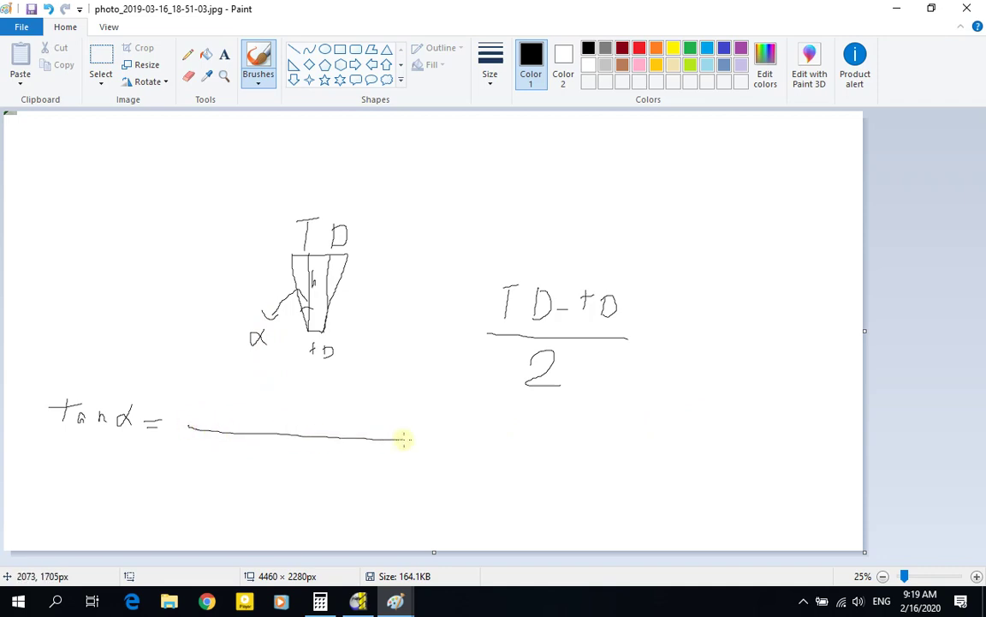
mouse_move(238, 385)
left_mouse_down()
mouse_move(266, 401)
mouse_move(283, 395)
mouse_move(267, 416)
mouse_move(318, 404)
mouse_move(333, 422)
mouse_move(351, 397)
left_mouse_up()
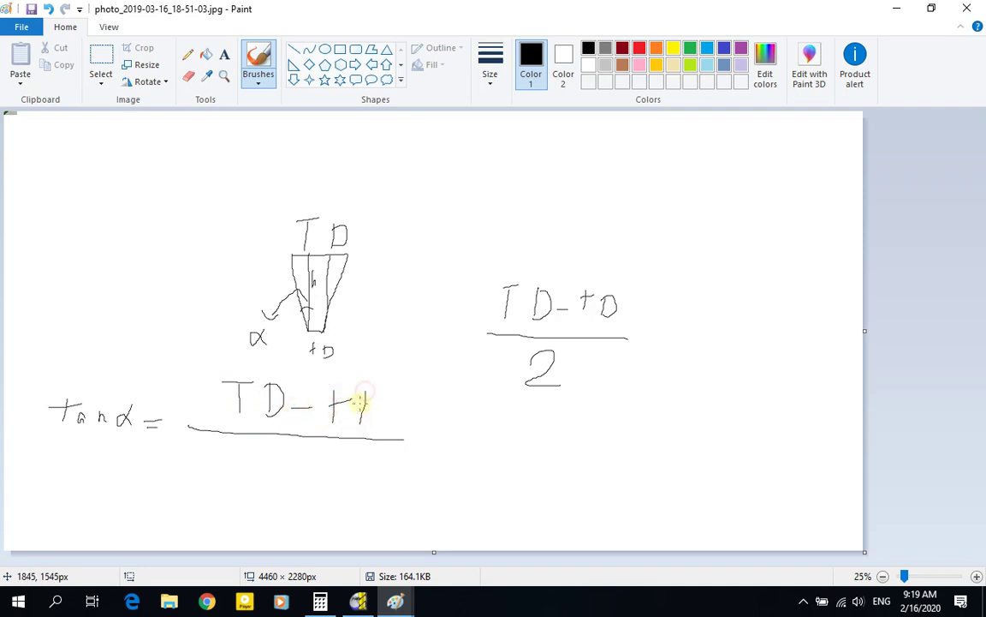
left_click_drag(264, 463, 260, 481)
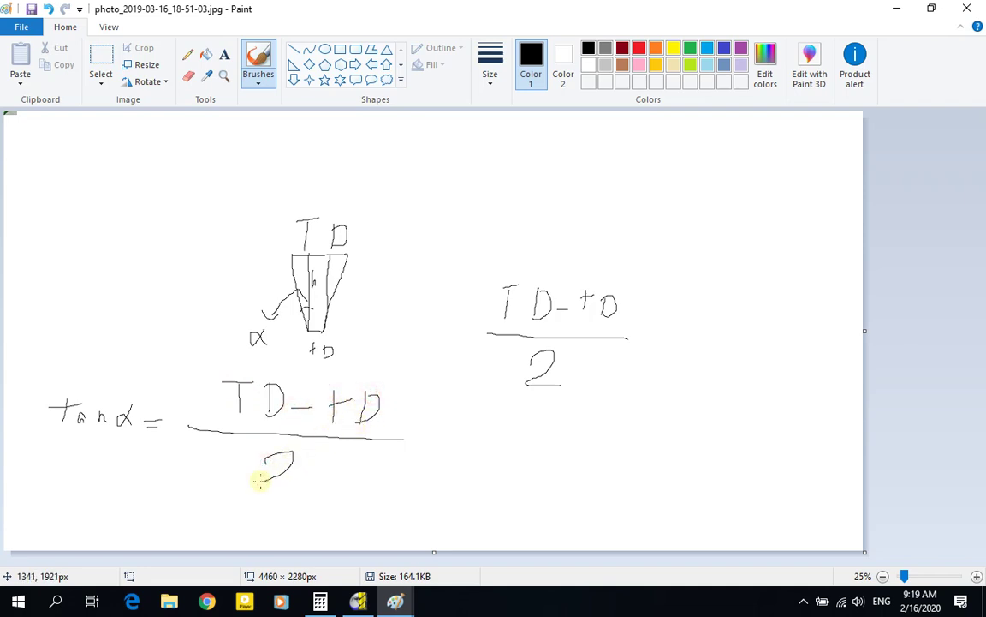
left_click_drag(330, 442, 324, 470)
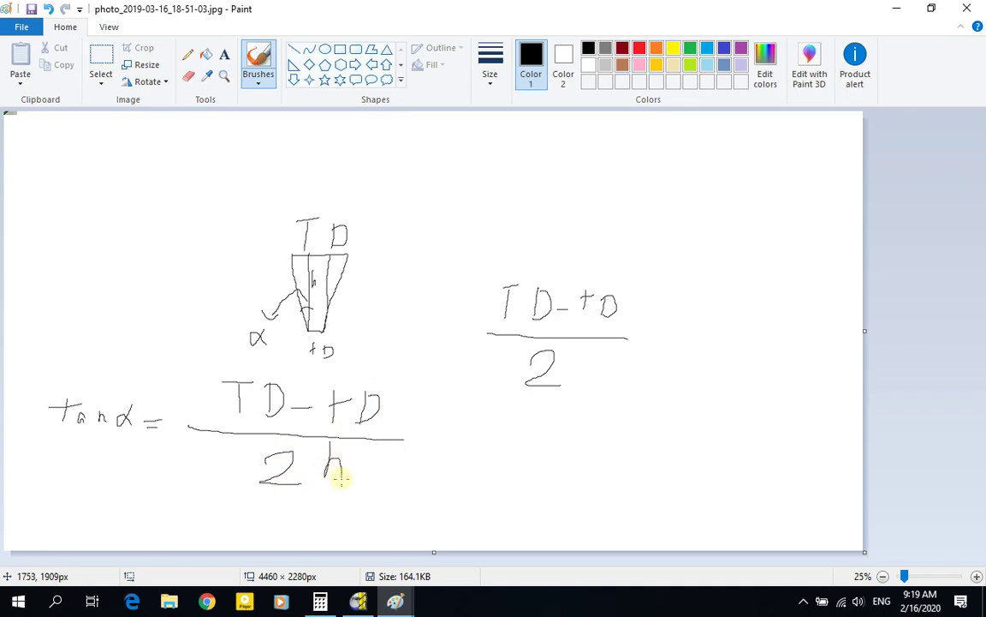
Handwrite the derived formula ⇒ α = tan⁻¹((TD − tD) / 2h) beside the tan α equation.
left_click_drag(456, 452, 462, 453)
mouse_move(429, 439)
left_mouse_down()
mouse_move(467, 432)
mouse_move(460, 460)
mouse_move(506, 459)
mouse_move(535, 453)
left_mouse_up()
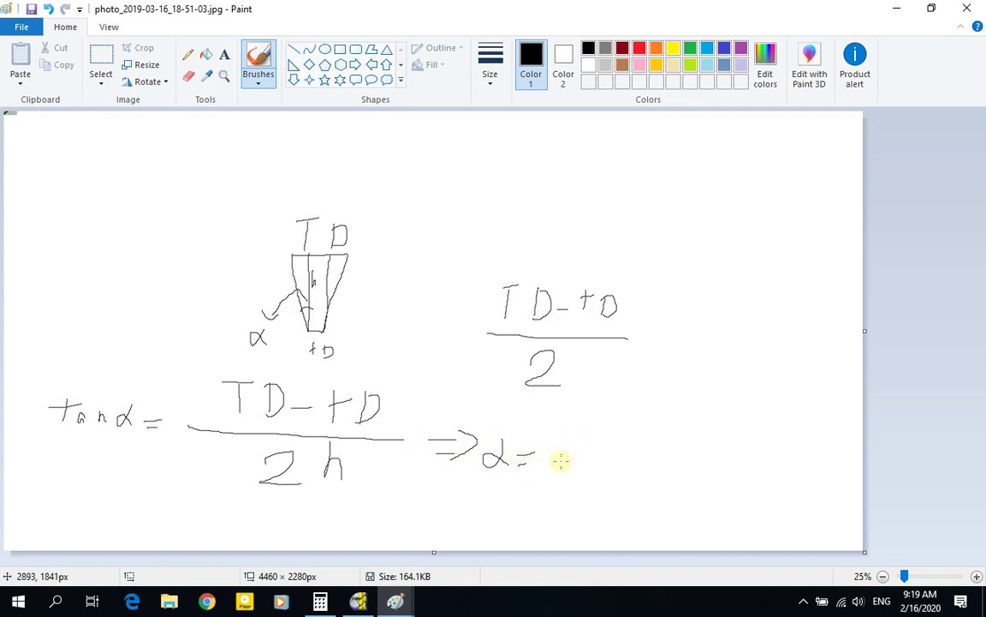
left_click_drag(569, 450, 574, 451)
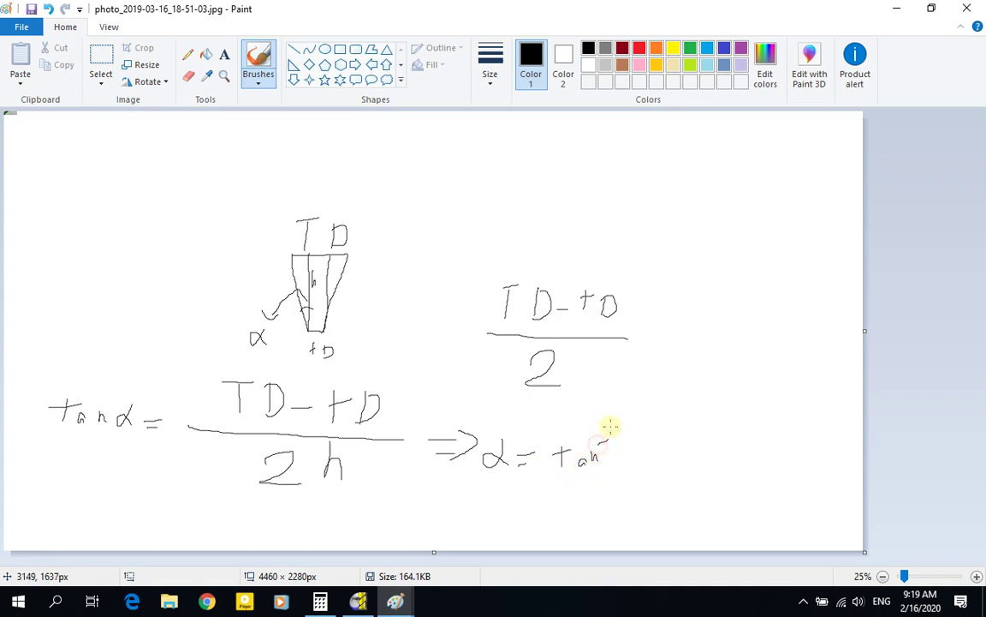
mouse_move(610, 426)
left_mouse_down()
mouse_move(617, 513)
mouse_move(631, 519)
left_mouse_up()
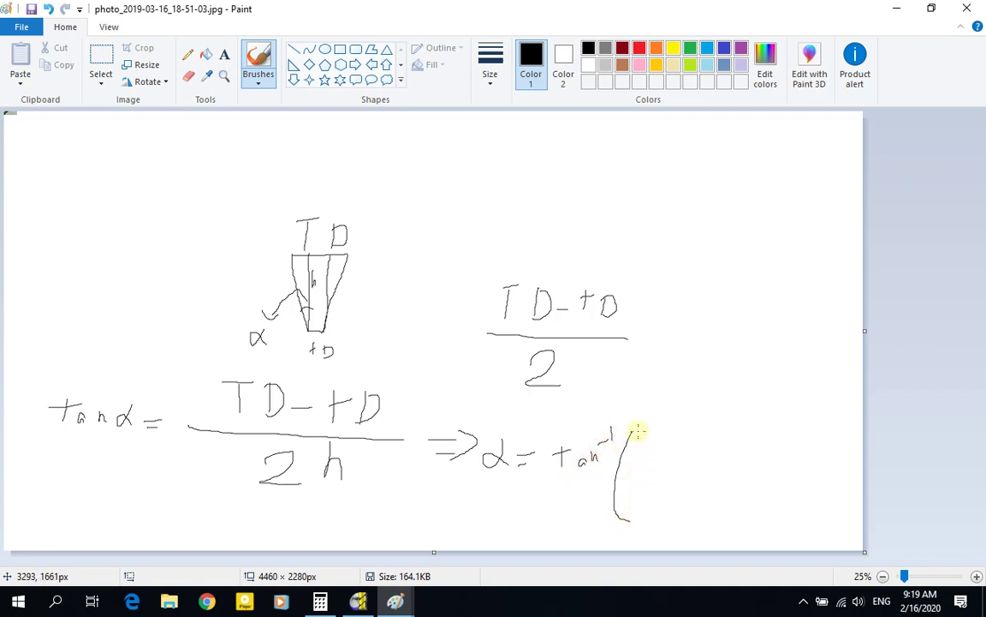
mouse_move(650, 440)
left_mouse_down()
mouse_move(677, 430)
mouse_move(676, 459)
mouse_move(679, 447)
mouse_move(686, 458)
mouse_move(677, 473)
mouse_move(733, 442)
mouse_move(732, 457)
mouse_move(749, 438)
mouse_move(758, 461)
mouse_move(759, 445)
mouse_move(771, 449)
mouse_move(757, 464)
mouse_move(652, 494)
mouse_move(711, 530)
mouse_move(739, 529)
left_mouse_up()
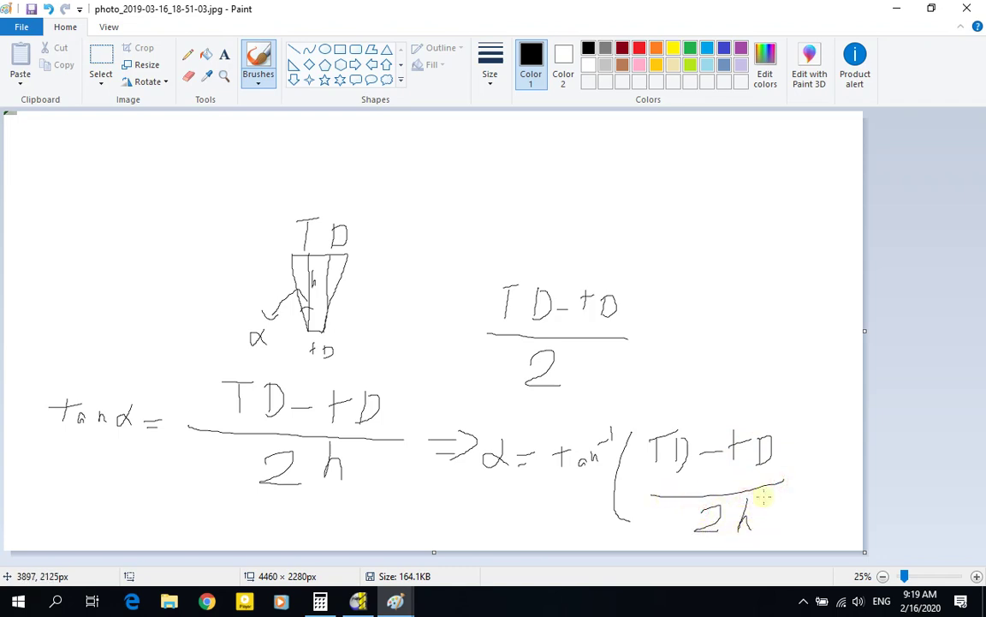
left_click_drag(796, 428, 803, 516)
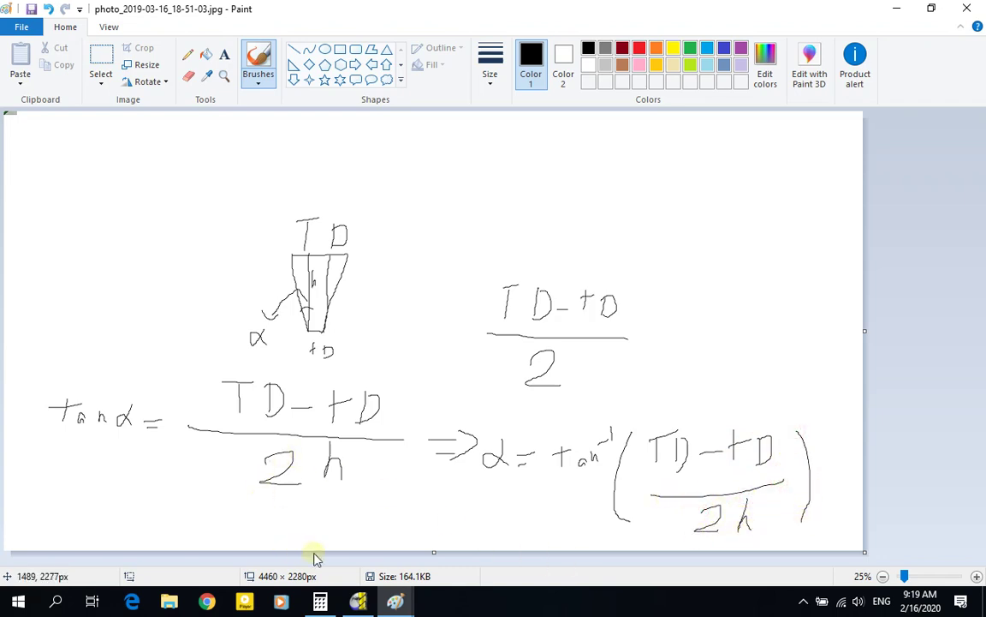
On the bit photo, write 6 beside the tip and mark the rough section's length with a double-headed arrow labelled 120.
key("alt+Tab")
left_click(394, 603)
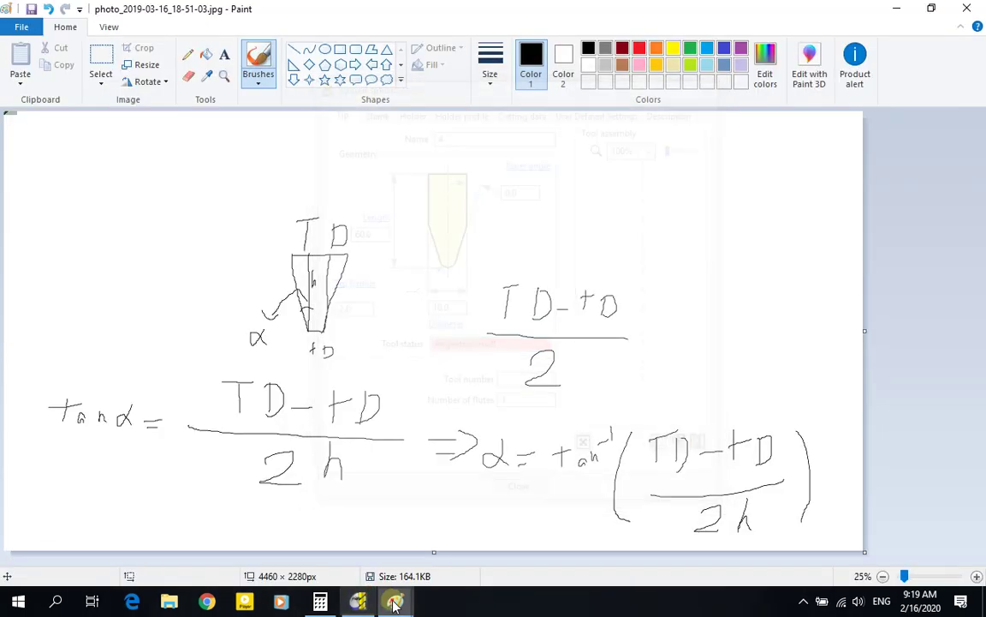
left_click(473, 513)
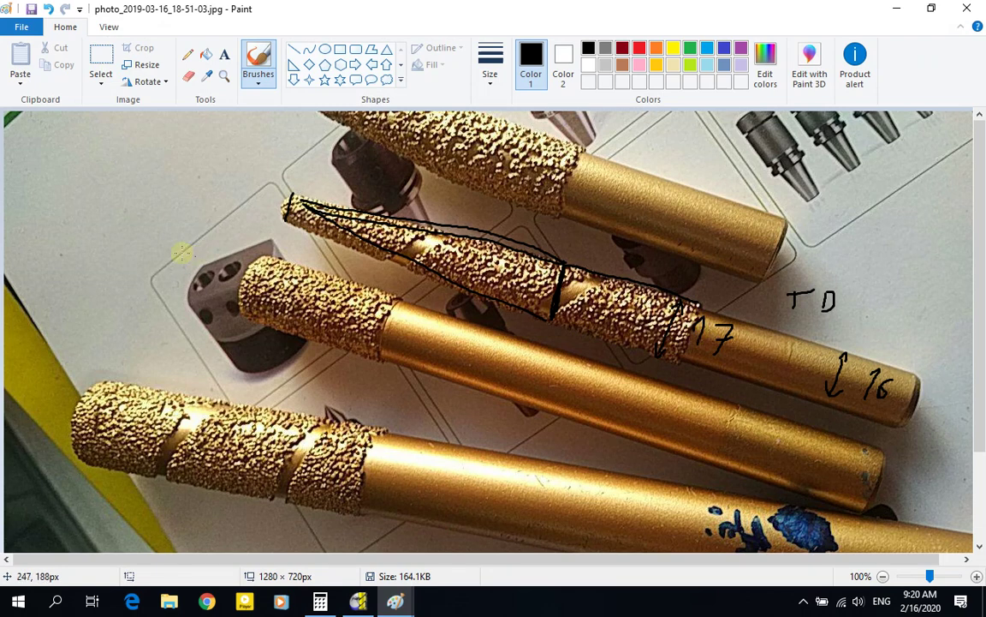
left_click_drag(269, 189, 249, 226)
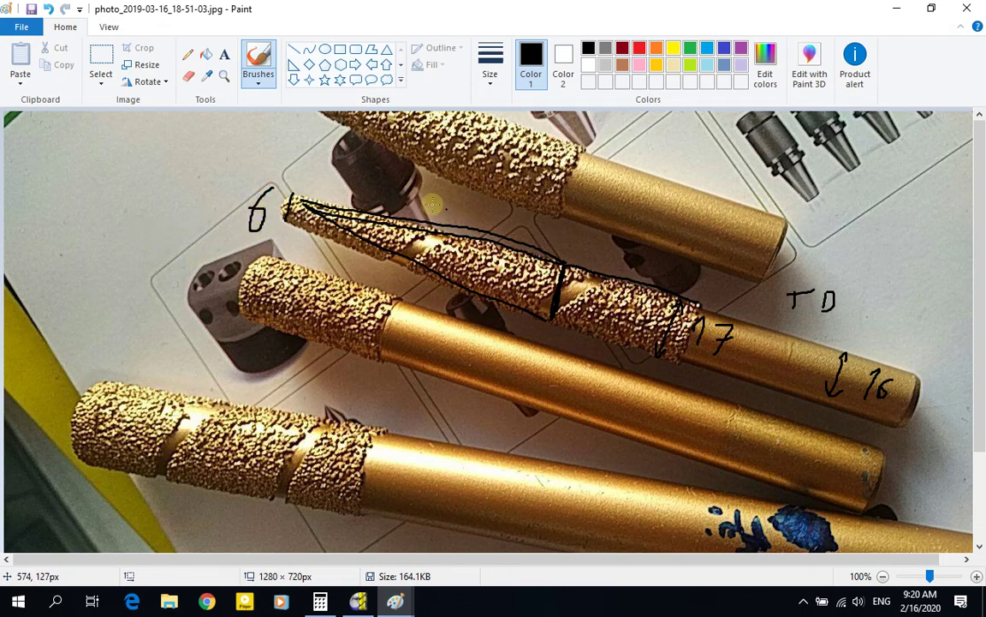
mouse_move(446, 197)
left_mouse_down()
mouse_move(435, 223)
mouse_move(447, 207)
mouse_move(449, 219)
mouse_move(461, 216)
left_mouse_up()
mouse_move(677, 370)
left_mouse_down()
mouse_move(482, 334)
mouse_move(293, 251)
mouse_move(302, 263)
mouse_move(647, 380)
left_mouse_up()
mouse_move(477, 374)
left_mouse_down()
mouse_move(525, 381)
mouse_move(501, 402)
mouse_move(529, 403)
left_mouse_up()
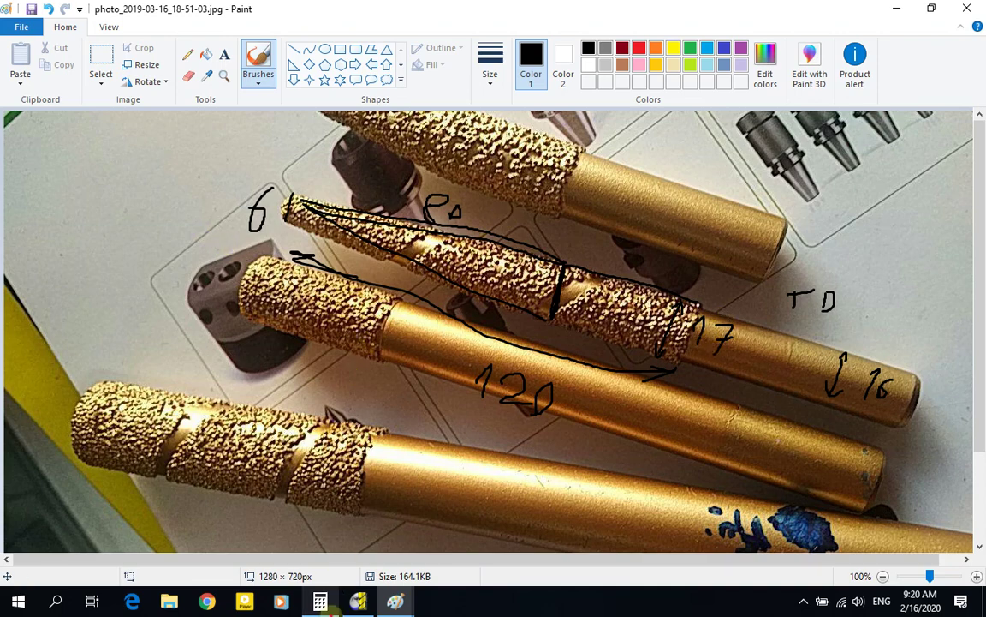
Switch to the calculator, subtract the 6 tip diameter from 17, and divide the difference by 160.
left_click(320, 602)
type("17")
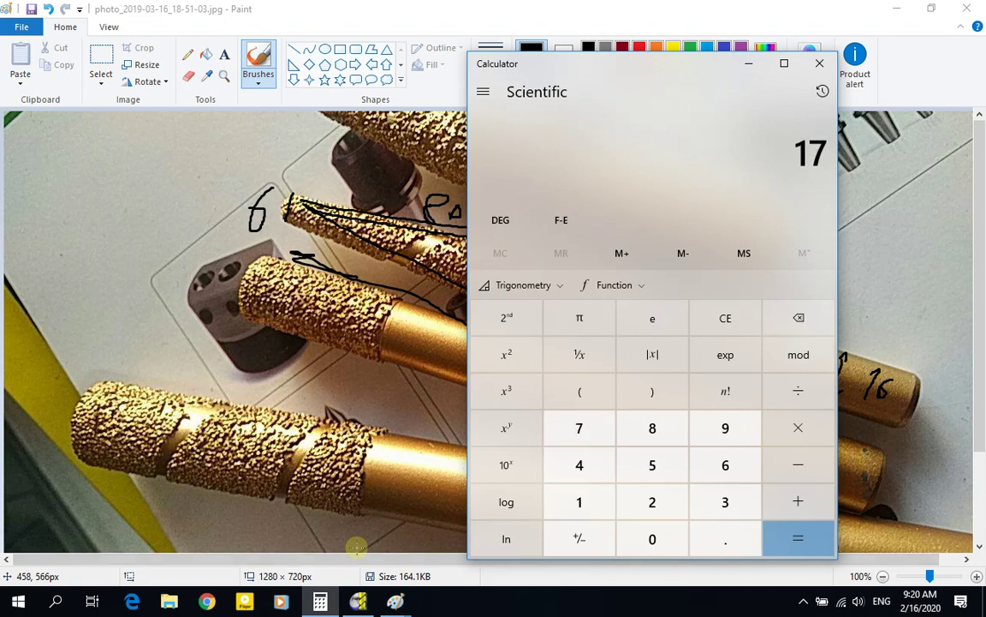
key("minus")
type("6")
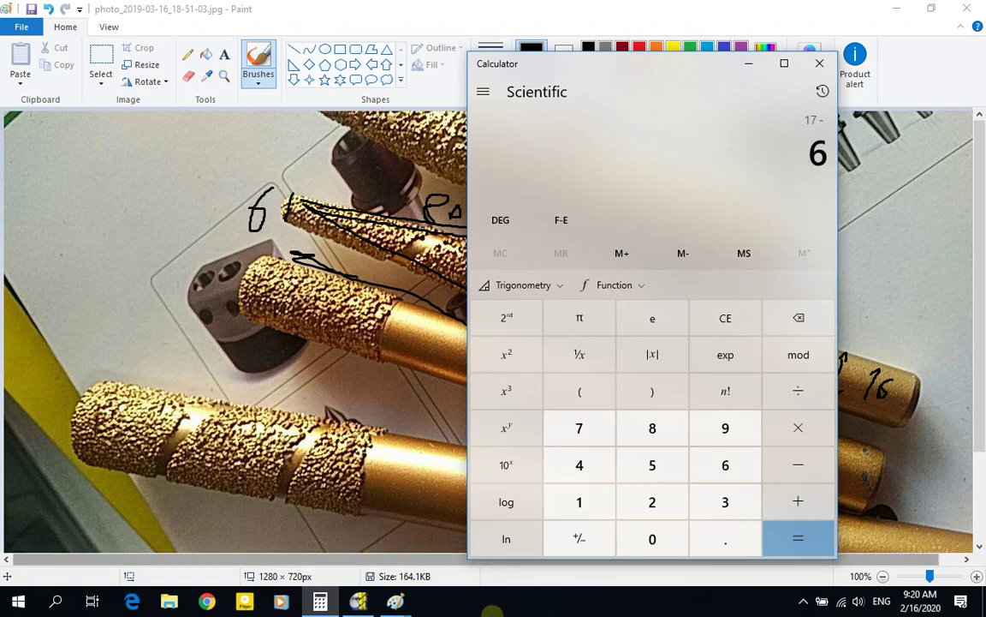
left_click(796, 543)
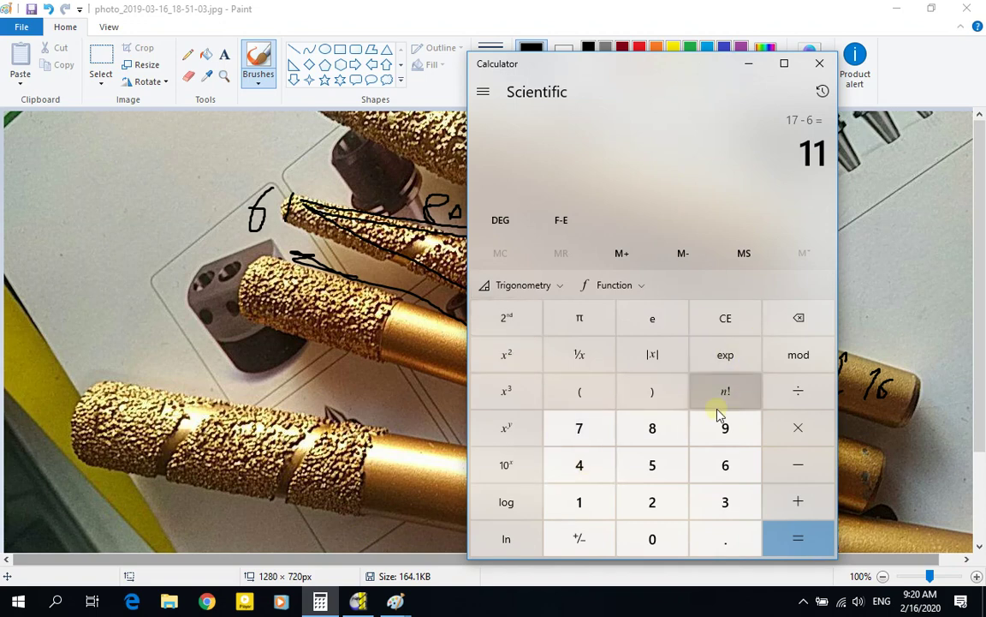
left_click(793, 396)
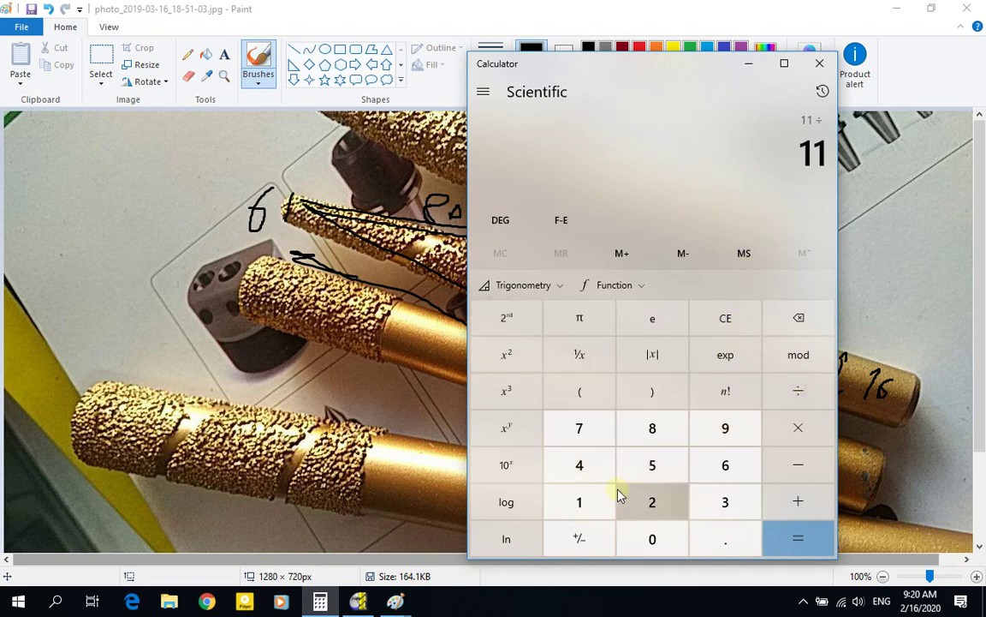
left_click(585, 504)
left_click(711, 467)
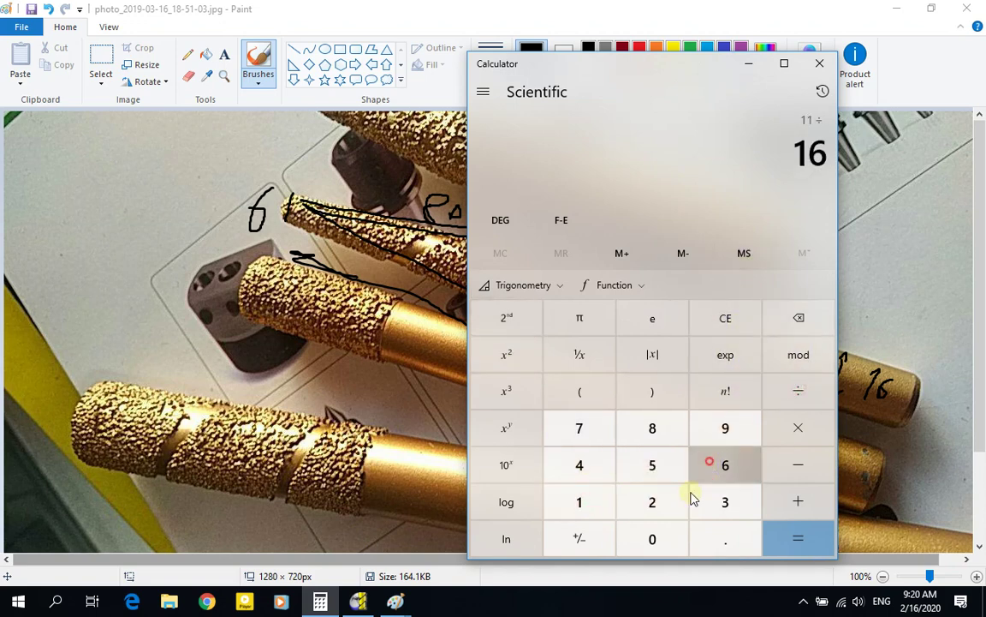
left_click(667, 537)
left_click(799, 541)
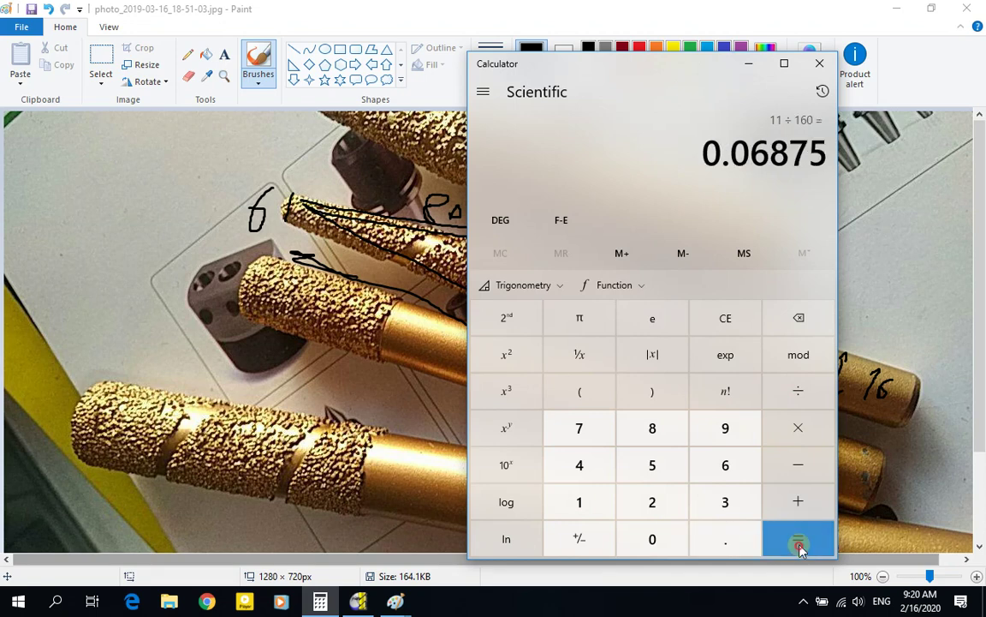
Take the inverse tangent of the quotient in degrees to get the taper angle.
left_click(519, 289)
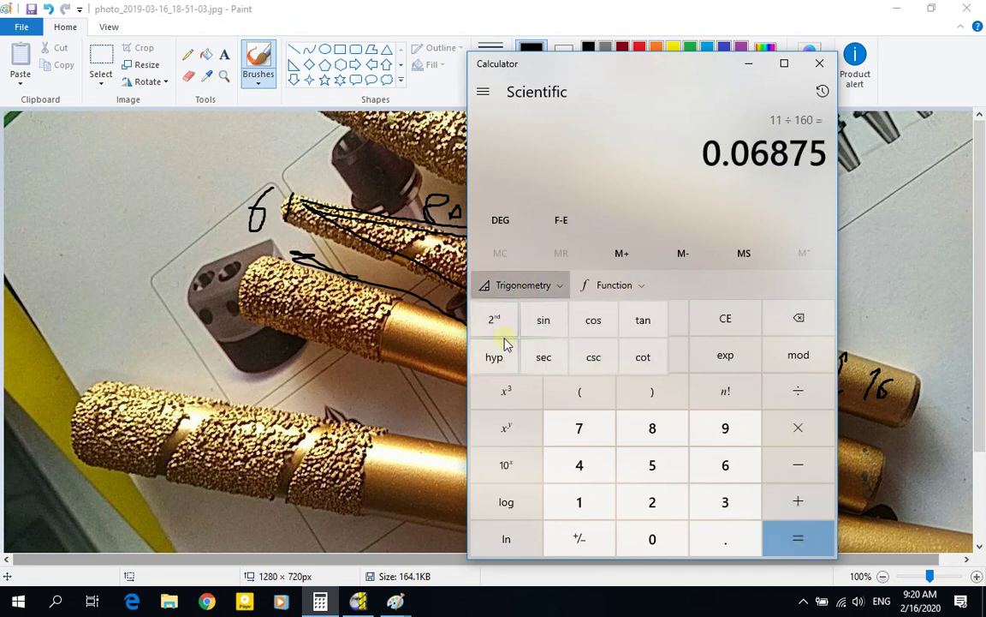
left_click(497, 321)
left_click(654, 321)
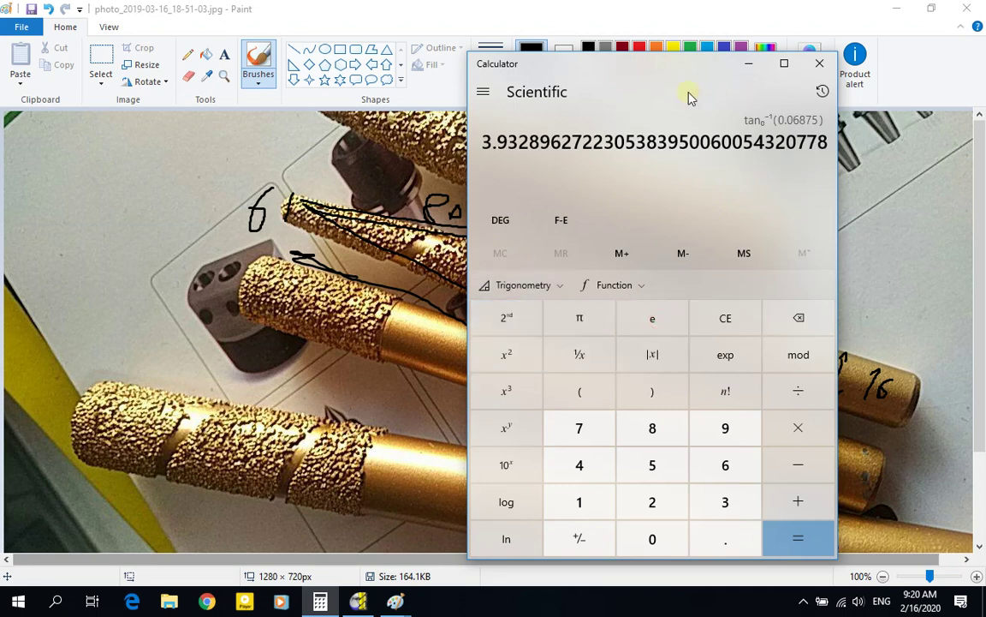
left_click(525, 143)
Switch to PowerMILL and set the tapered spherical tool's diameter to 17 and its tip radius to 3.
left_click(360, 603)
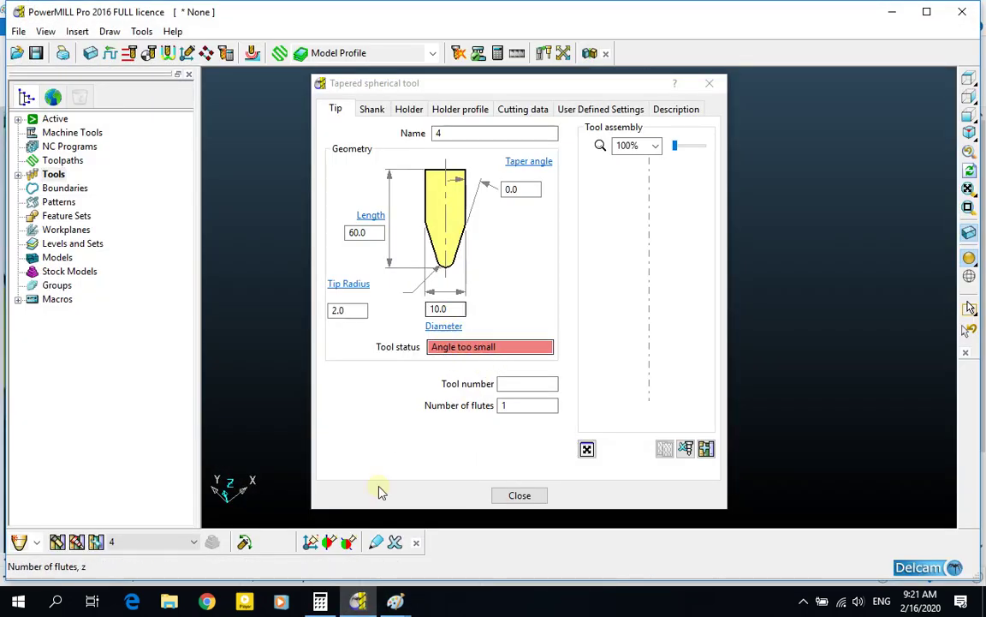
left_click(439, 309)
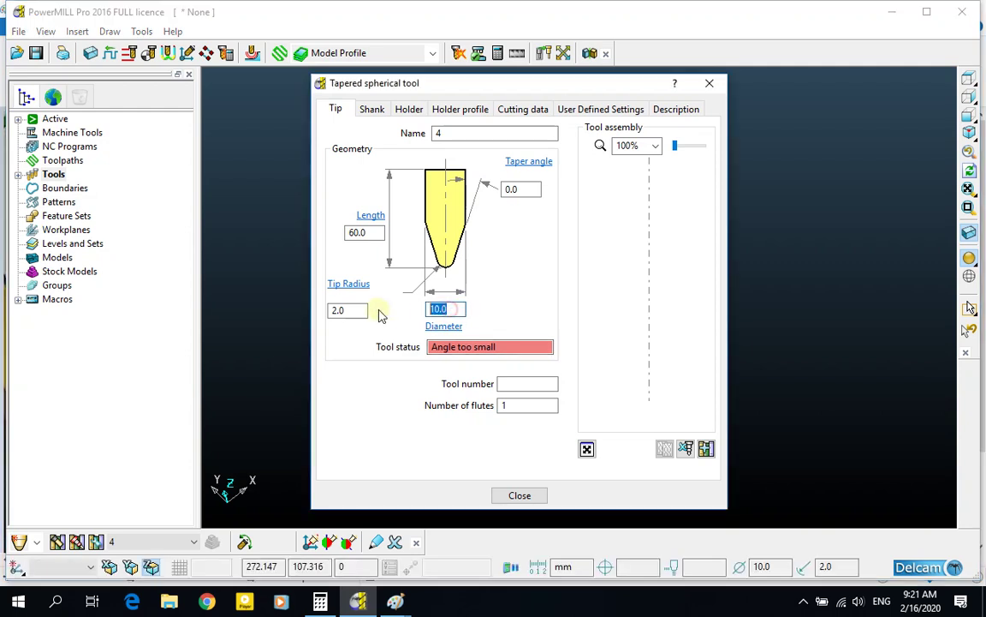
type("17")
key("Return")
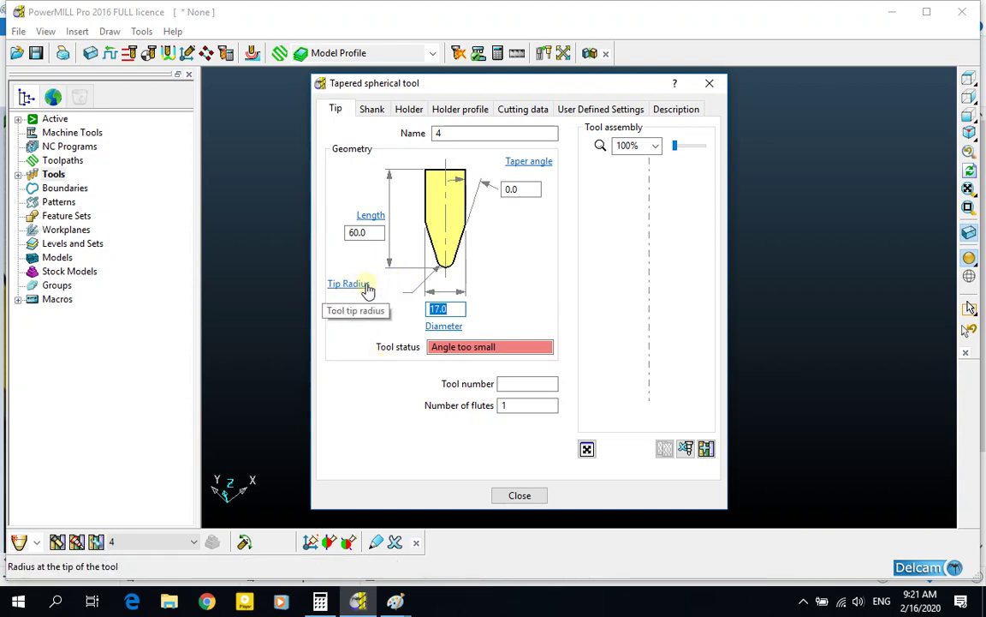
left_click(357, 310)
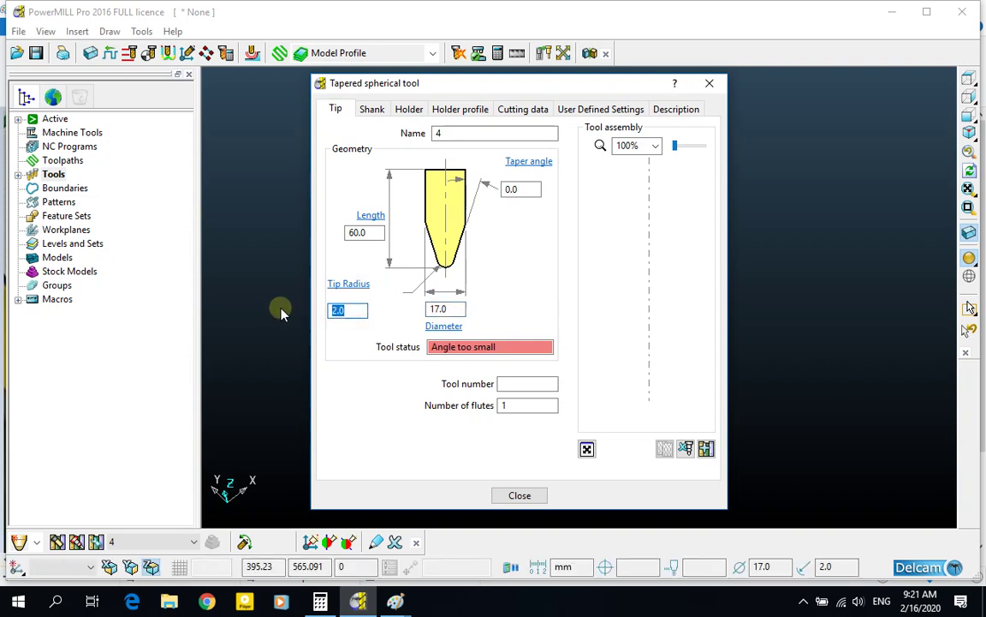
type("3")
key("Return")
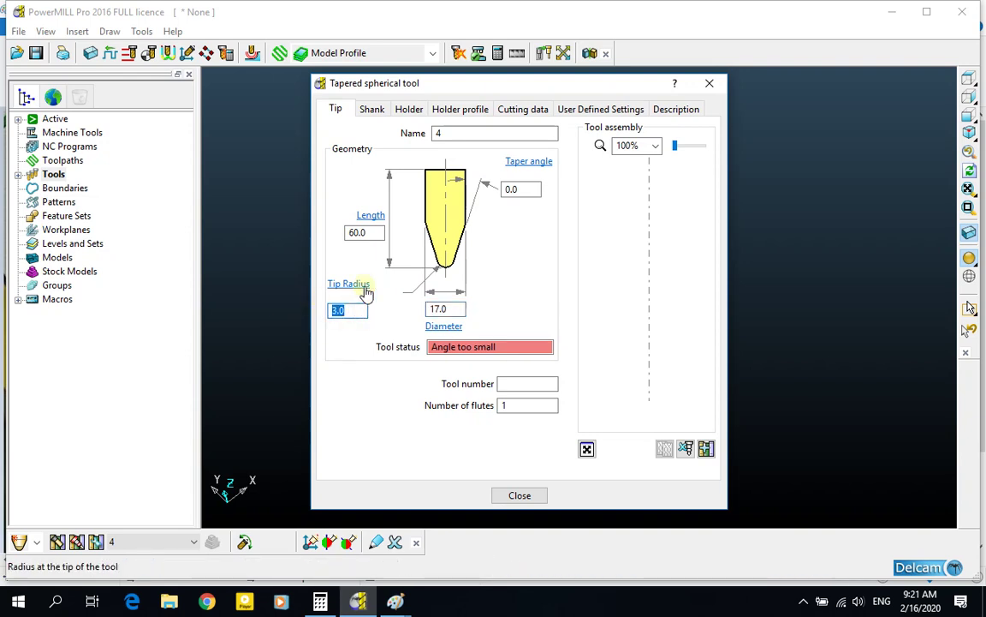
Look up the computed angle in the calculator and set the tapered spherical tool's taper angle to 3.933.
left_click(526, 191)
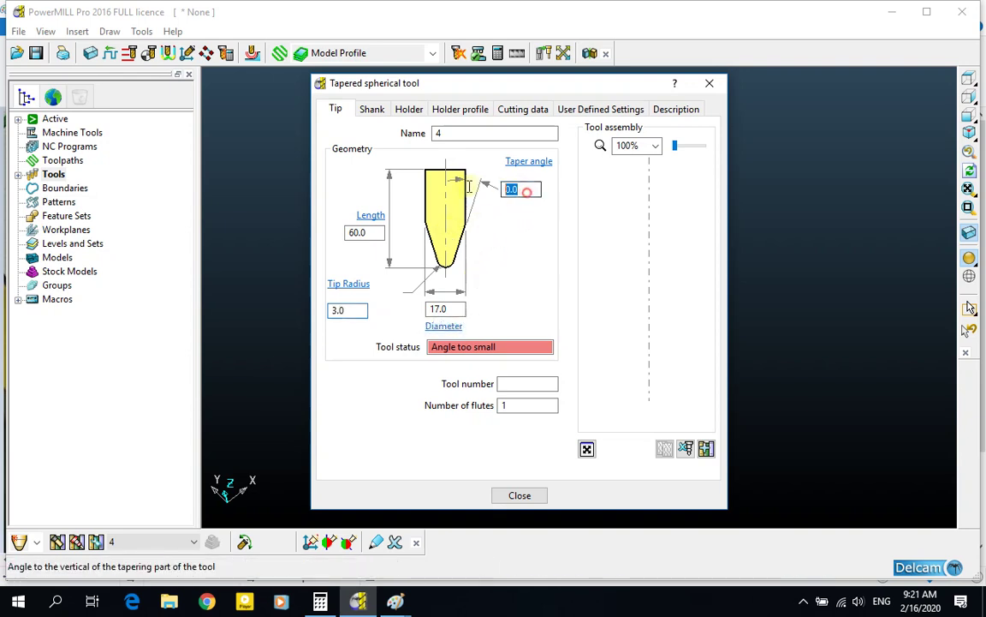
mouse_move(394, 604)
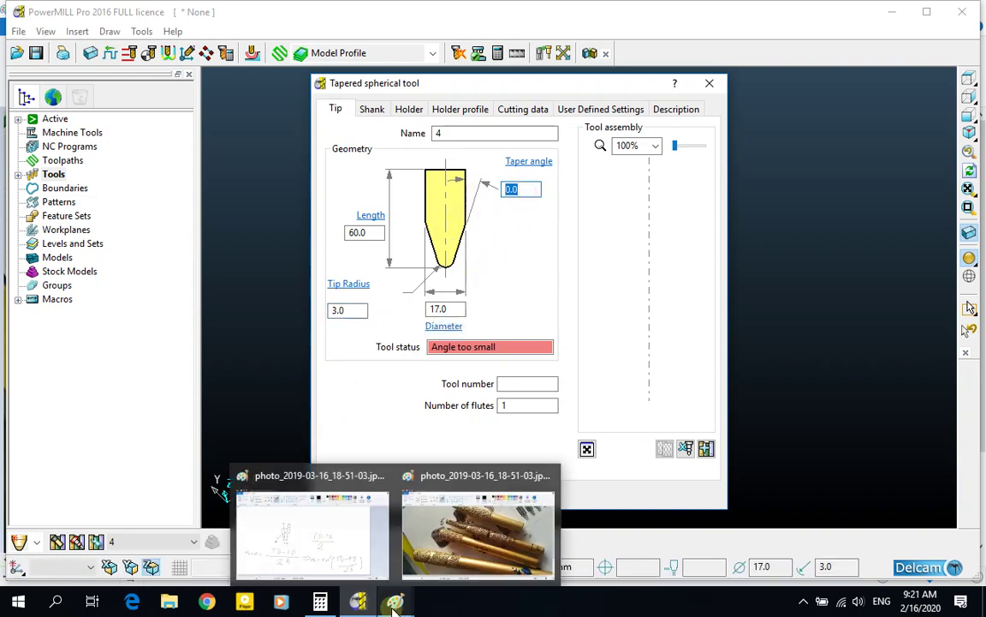
left_click(319, 602)
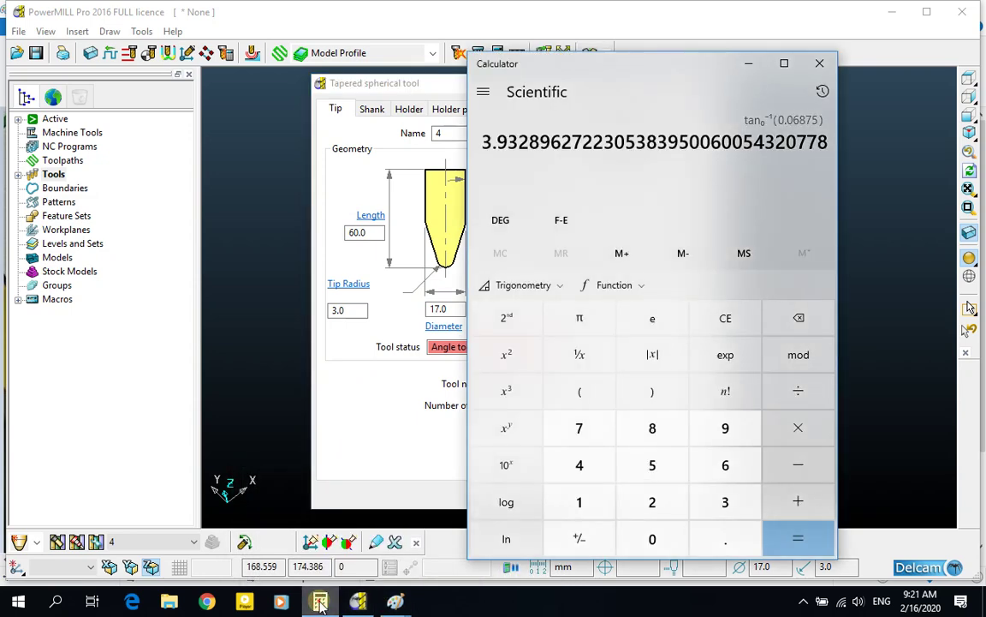
left_click(319, 602)
type("3.93")
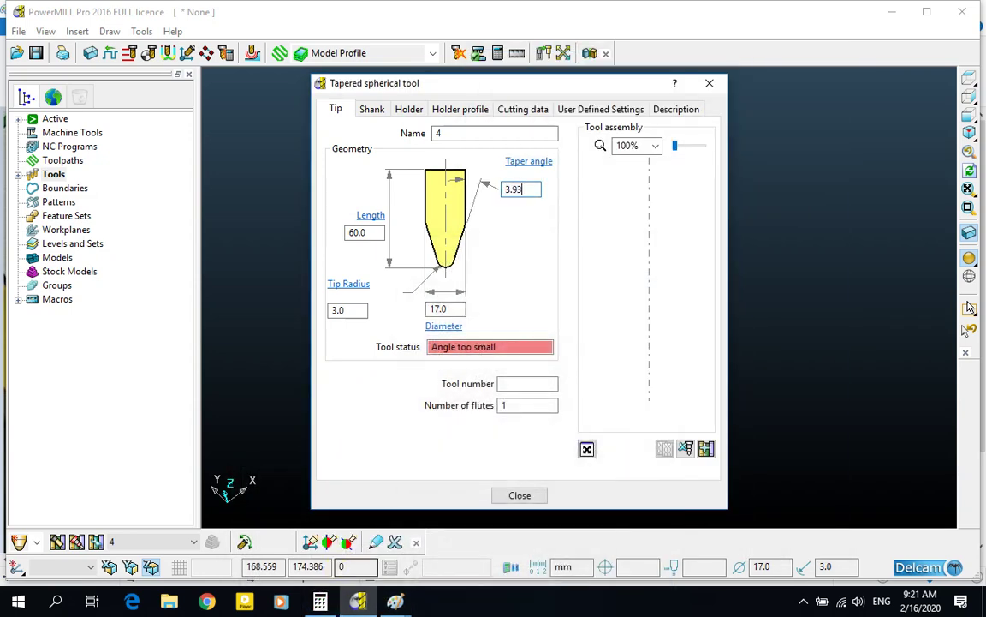
type("3")
key("Return")
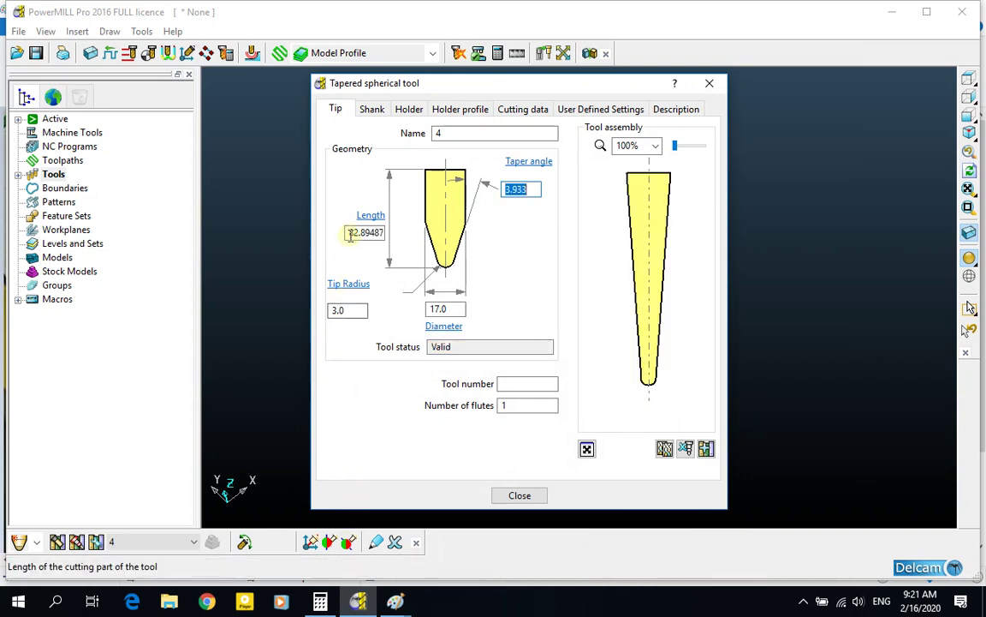
Set the tapered spherical tool's length to 120.
left_click_drag(350, 233, 392, 244)
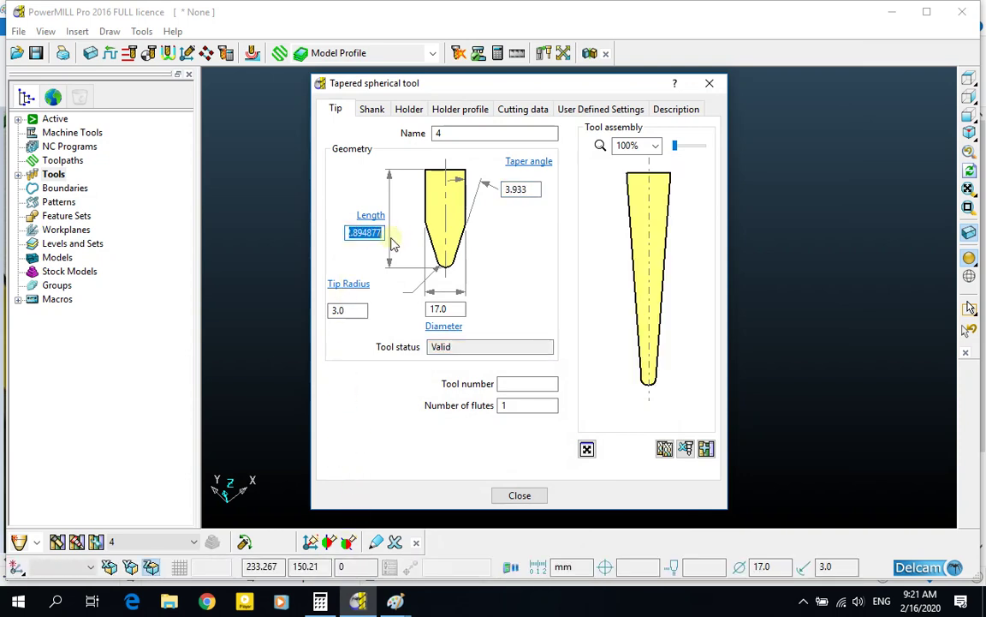
type("120")
key("Return")
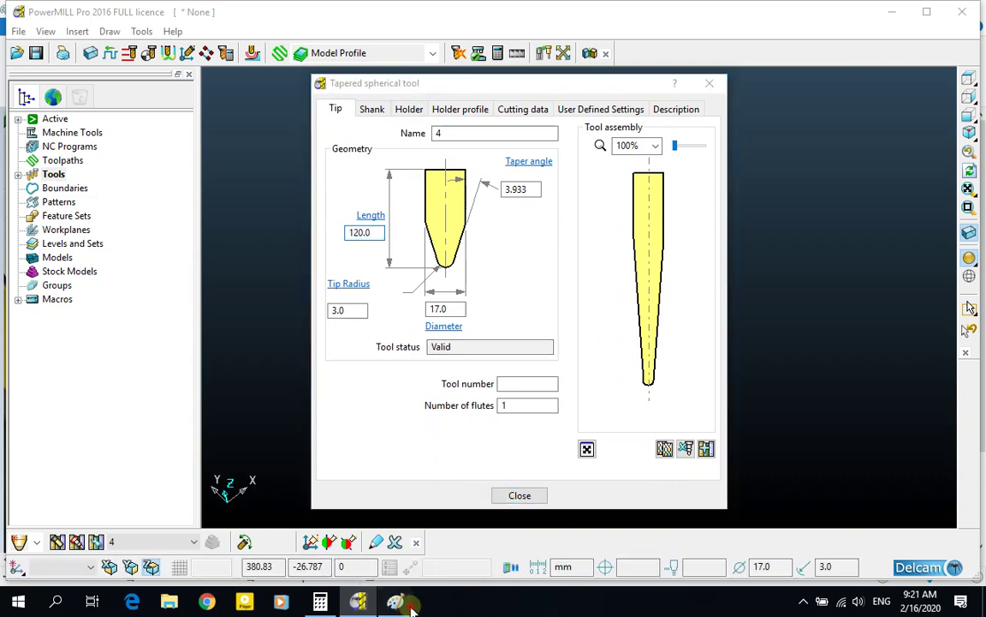
Check the taper formula sketch in Paint, return to PowerMILL, and create a tapered tipped tool in place of the spherical tool's dialog.
mouse_move(395, 602)
left_click(304, 536)
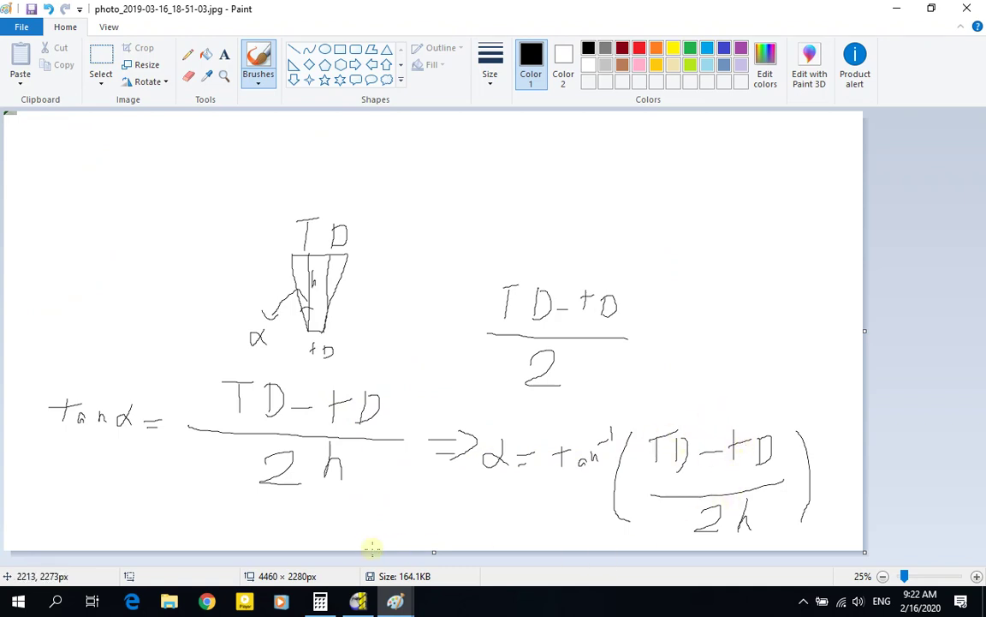
left_click(358, 601)
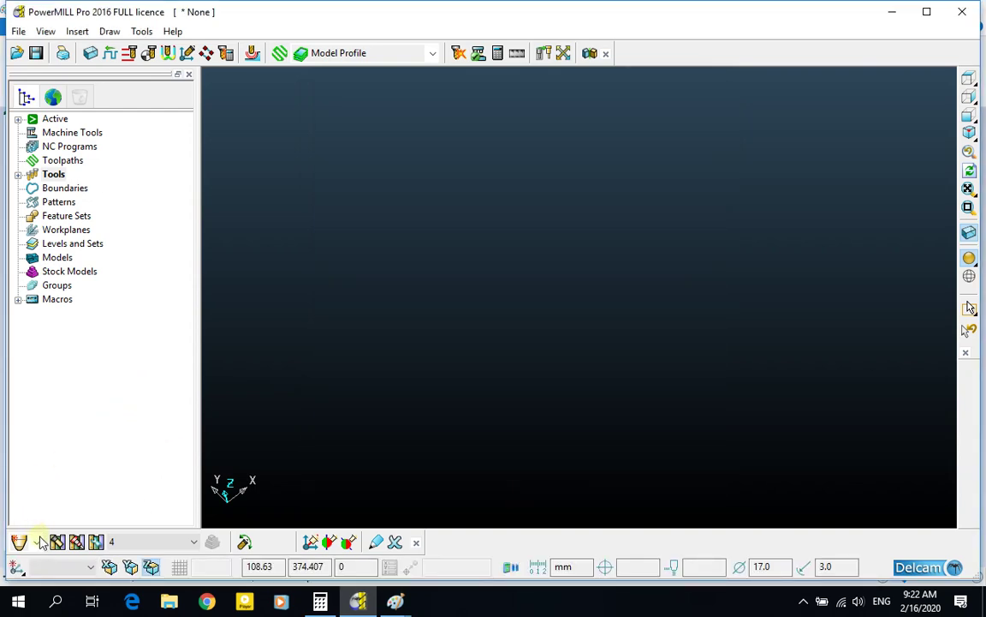
mouse_move(39, 542)
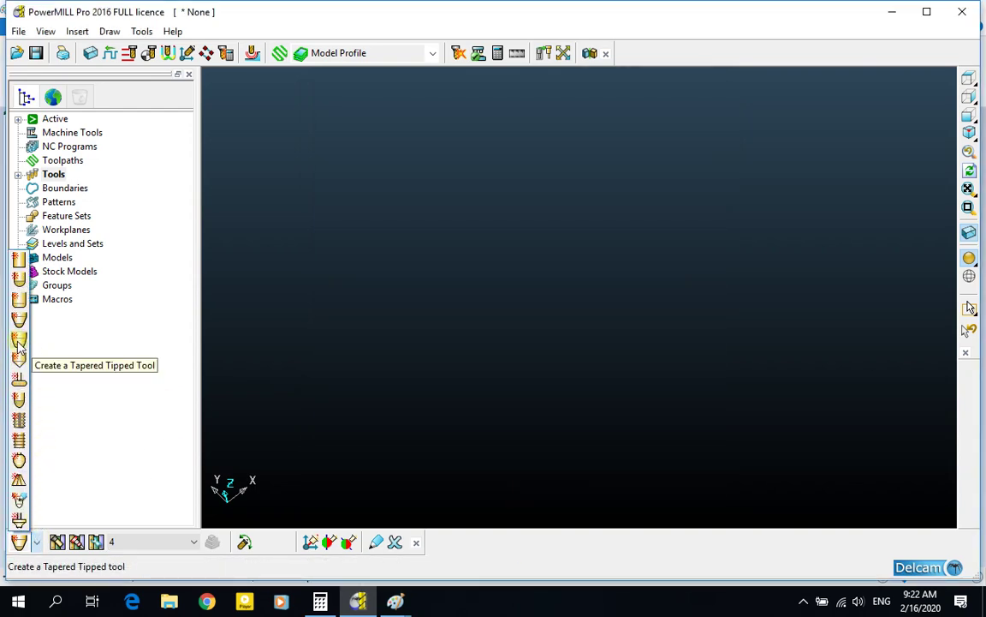
left_click(19, 343)
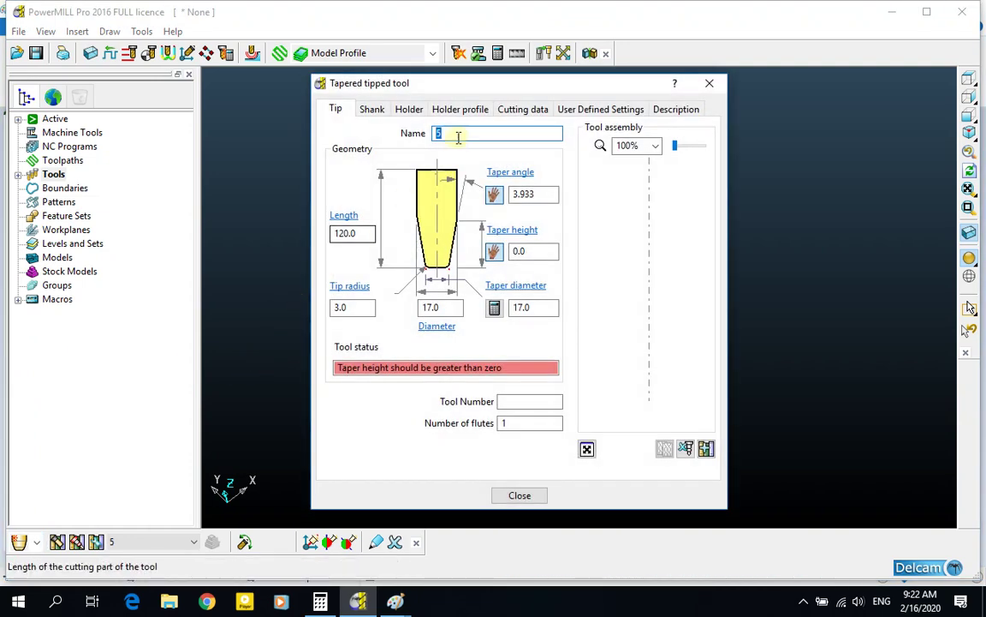
left_click_drag(476, 85, 423, 71)
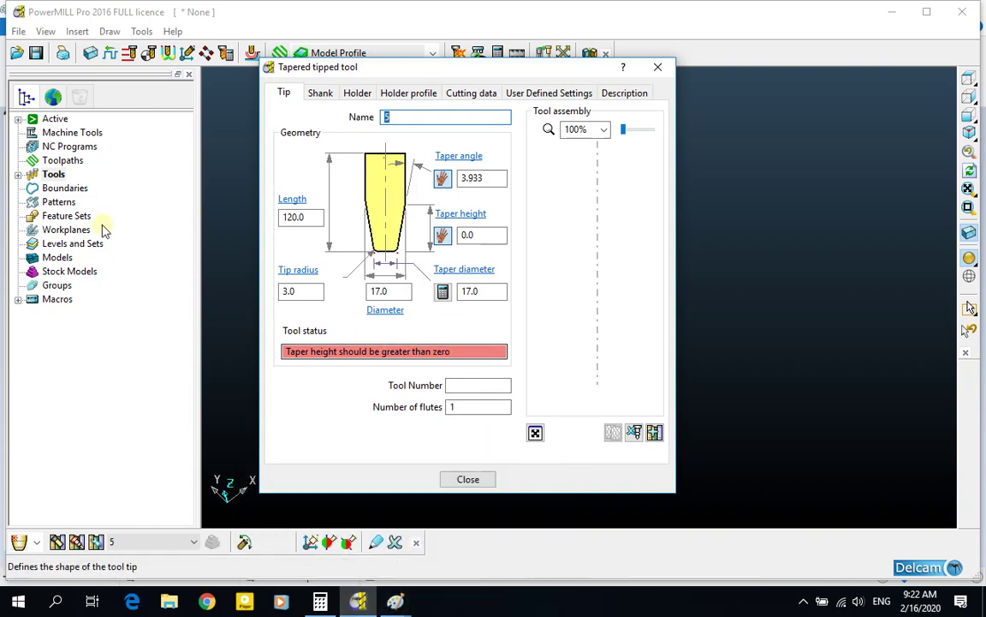
left_click(21, 540)
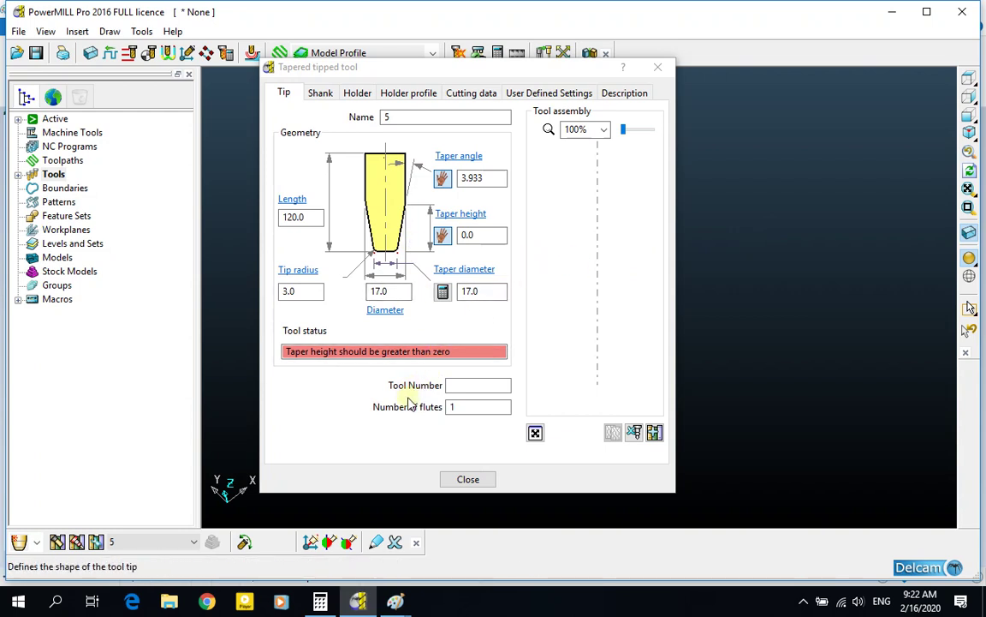
Switch to the formula sketch in Paint, clear its drawings, and shrink the canvas to 4248 × 2196 px.
mouse_move(394, 601)
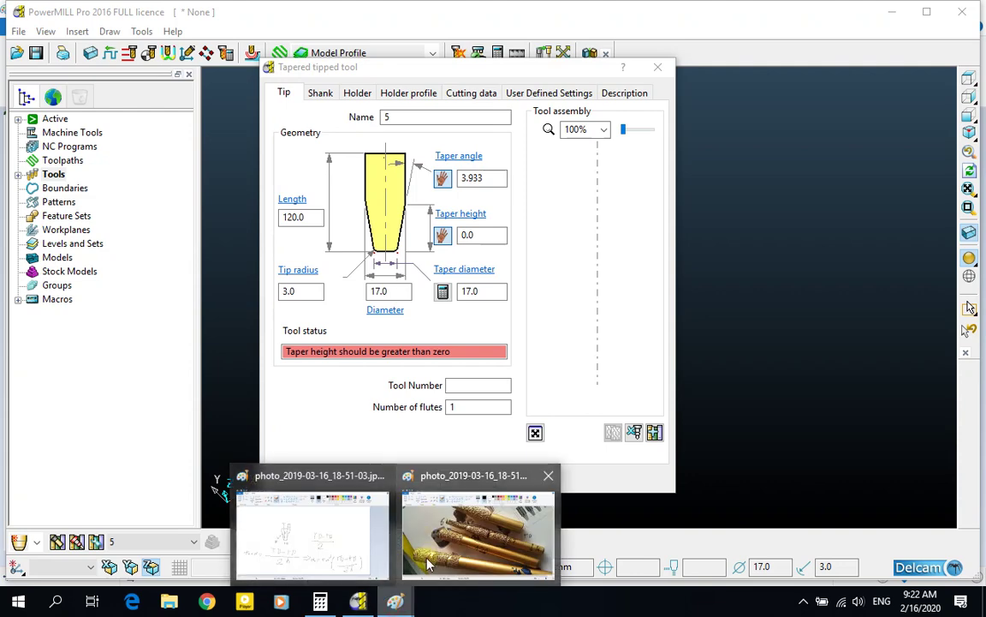
left_click(341, 523)
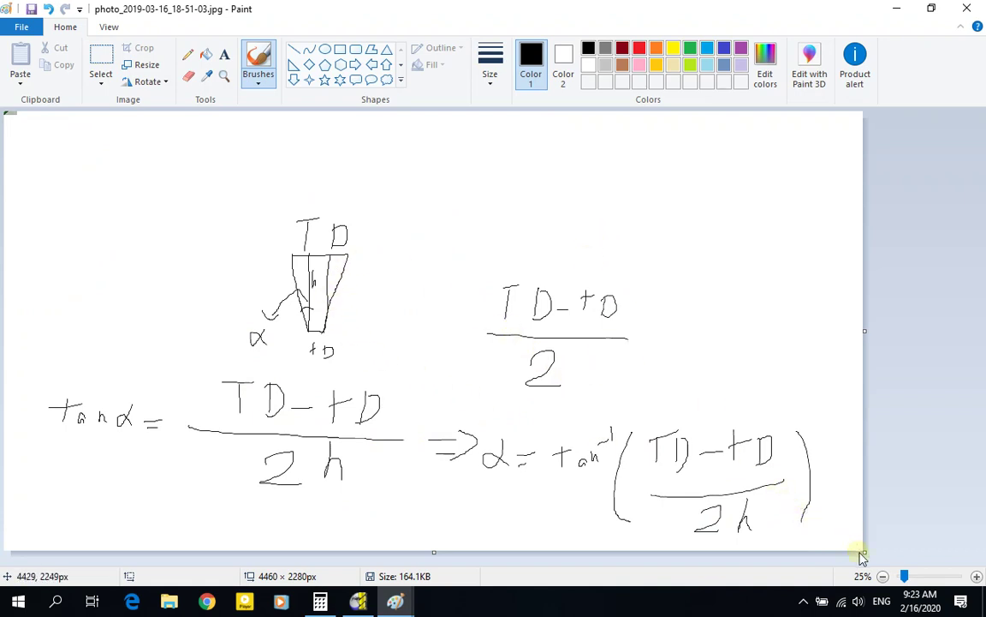
mouse_move(863, 553)
left_mouse_down()
mouse_move(118, 255)
mouse_move(513, 459)
mouse_move(823, 534)
left_mouse_up()
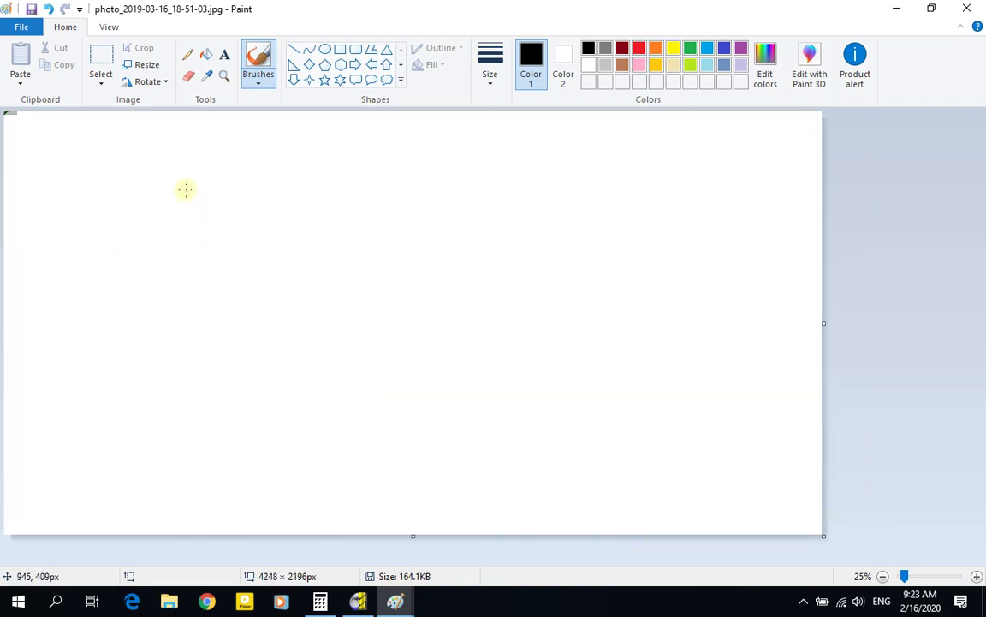
Draw two tapered cutter outlines side by side on the blank canvas, one with a rounded tip and one with a flat tip.
mouse_move(186, 189)
left_mouse_down()
mouse_move(199, 257)
mouse_move(219, 244)
mouse_move(224, 206)
left_mouse_up()
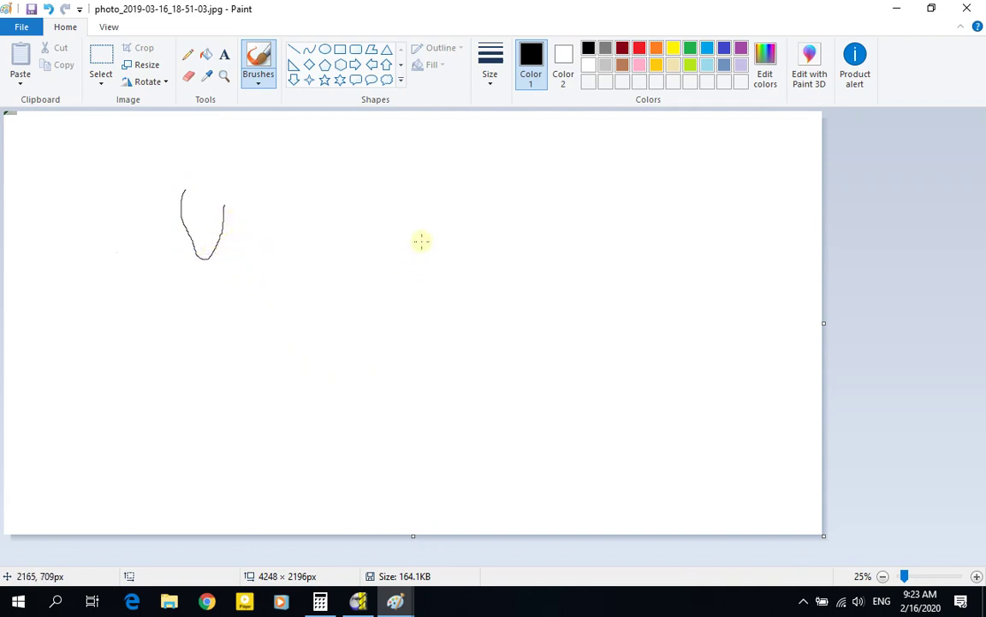
left_click_drag(408, 212, 412, 265)
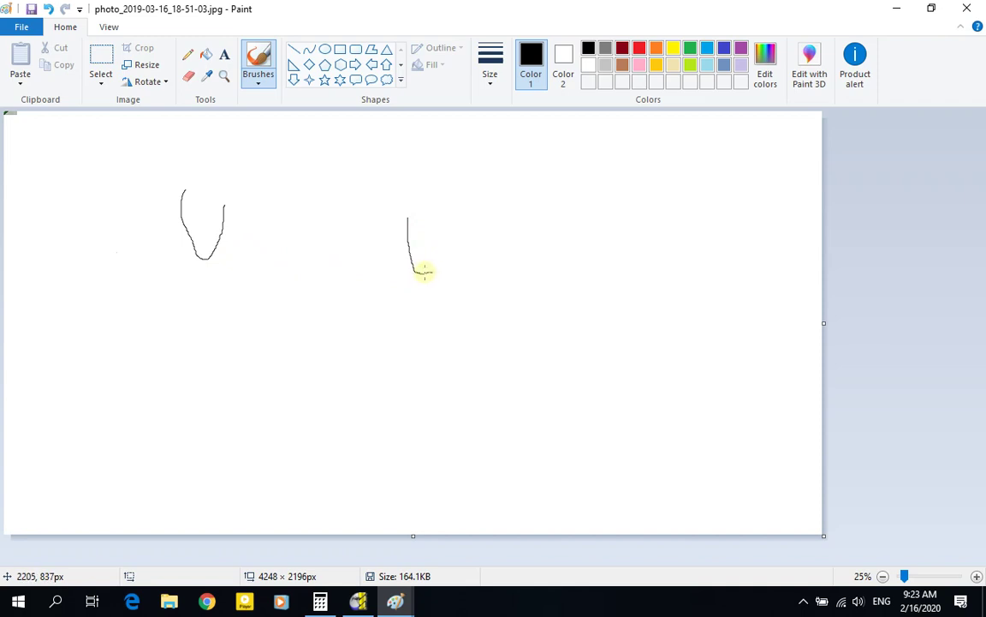
left_click_drag(435, 266, 445, 218)
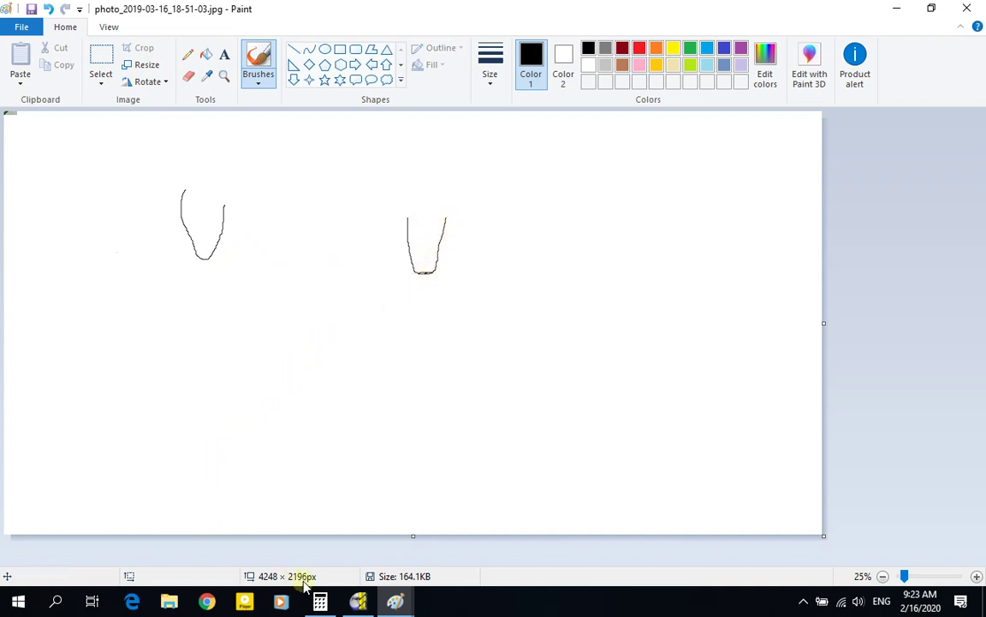
Check the tapered tipped tool's geometry in PowerMILL, and mark the flat tip's width in the Paint sketch with a double-headed arrow.
left_click(362, 602)
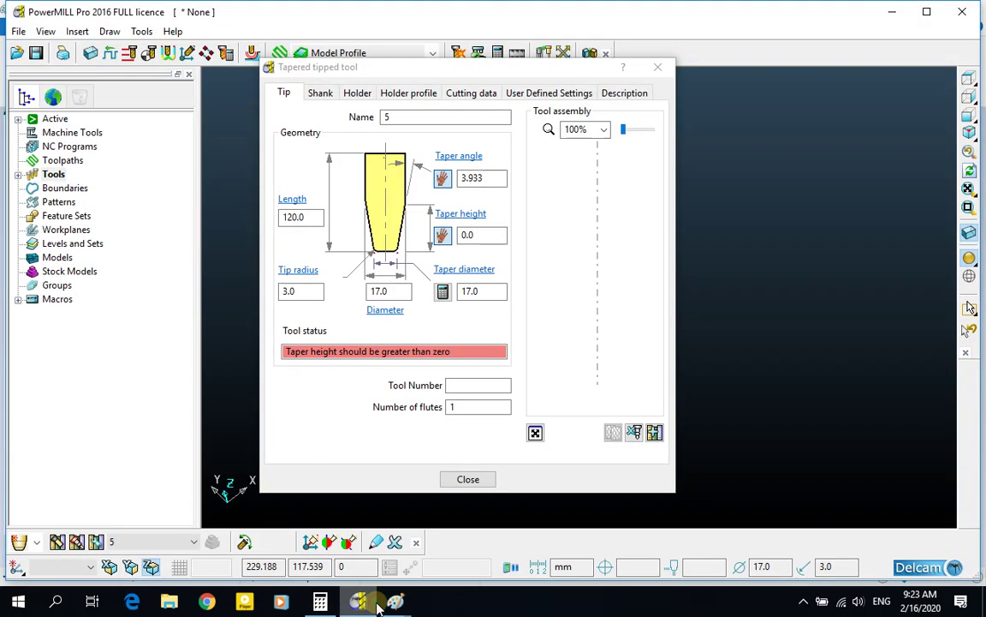
left_click(396, 602)
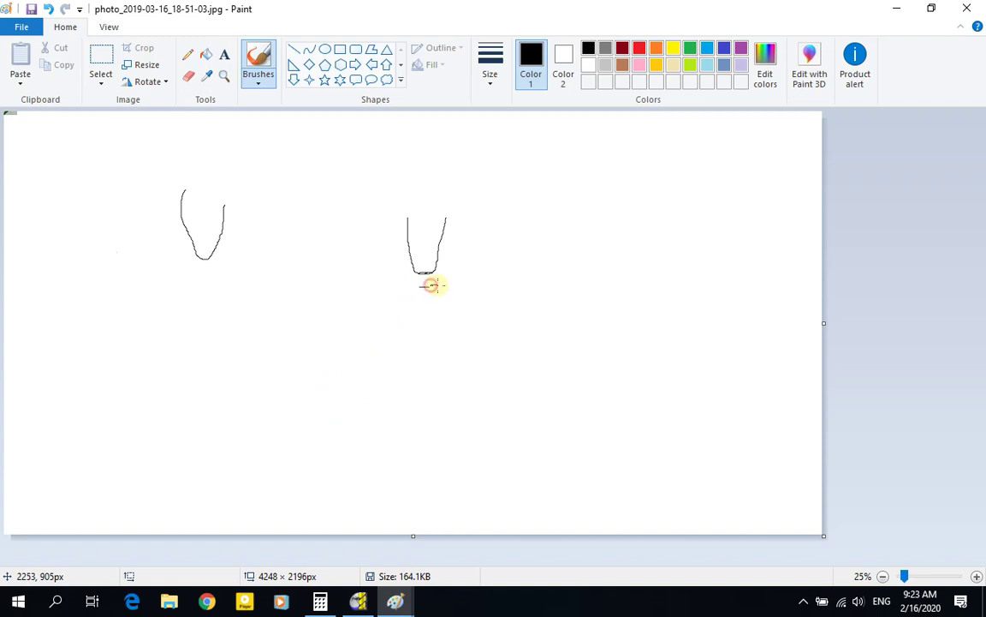
mouse_move(432, 285)
left_mouse_down()
mouse_move(405, 290)
mouse_move(418, 288)
left_mouse_up()
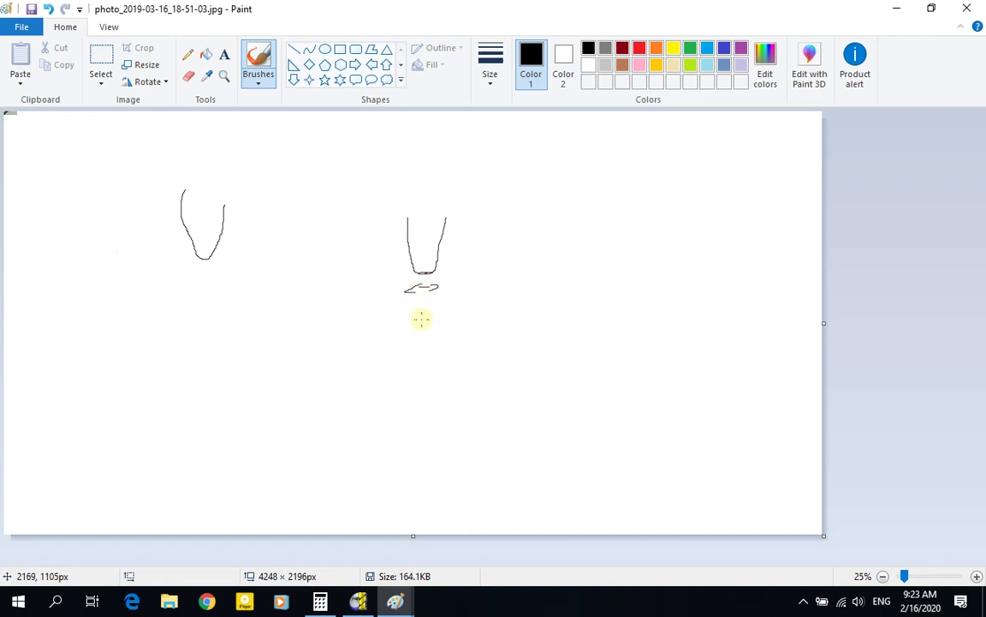
Label the flat tip's width tD, then draw a double-headed arrow across the cutter's wide end and label it TD.
mouse_move(416, 328)
left_mouse_down()
mouse_move(428, 325)
mouse_move(420, 340)
mouse_move(458, 320)
mouse_move(438, 350)
left_mouse_up()
mouse_move(408, 209)
left_mouse_down()
mouse_move(438, 208)
mouse_move(438, 216)
left_mouse_up()
left_click(402, 209)
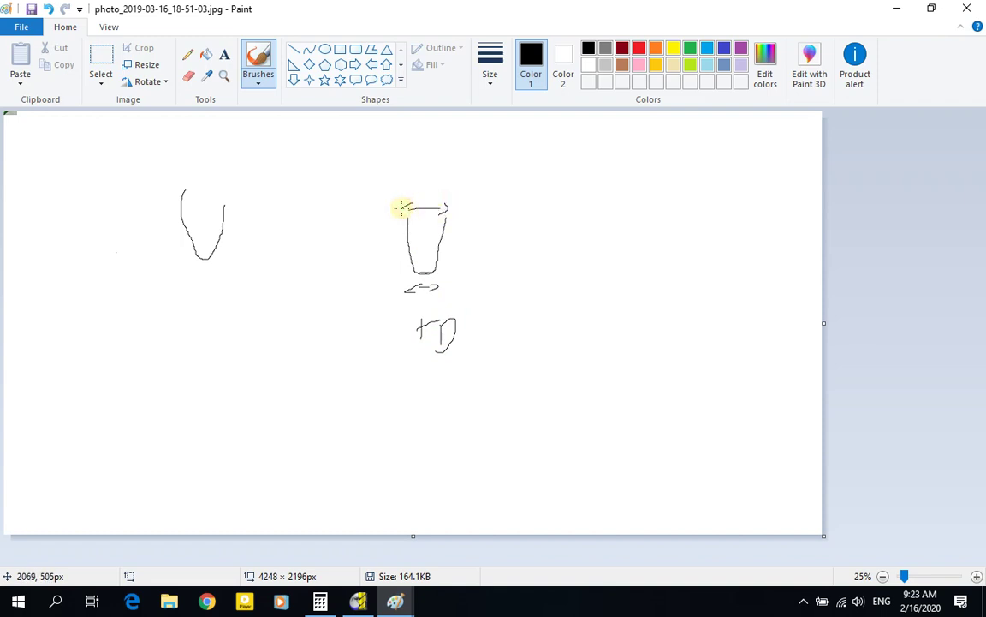
mouse_move(418, 165)
left_mouse_down()
mouse_move(407, 165)
mouse_move(446, 162)
mouse_move(447, 180)
left_mouse_up()
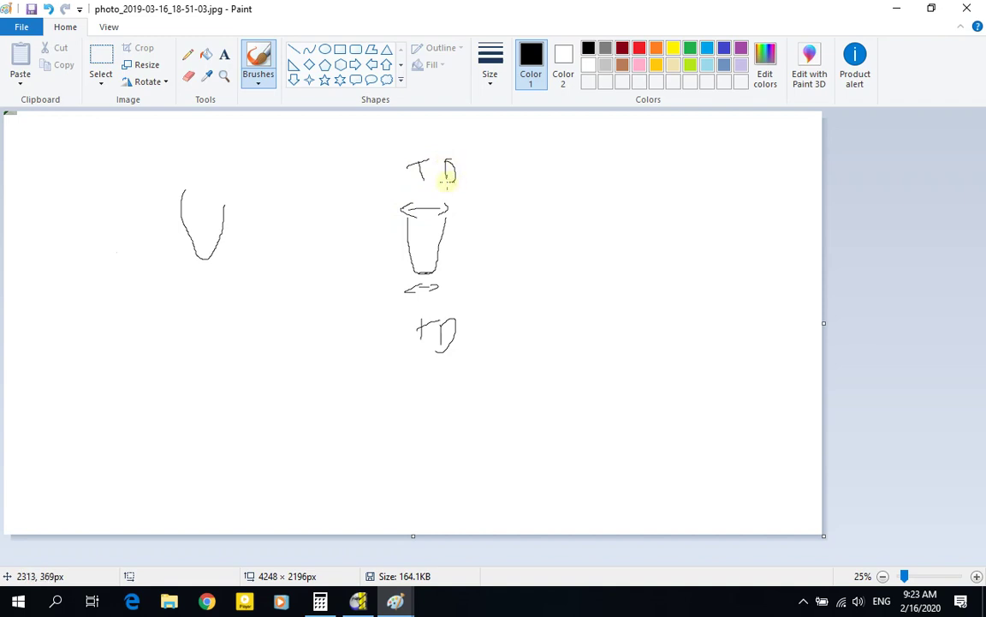
Compare the tapered tipped tool's geometry in PowerMILL with the cutter photo and the labelled sketch in Paint.
left_click(355, 599)
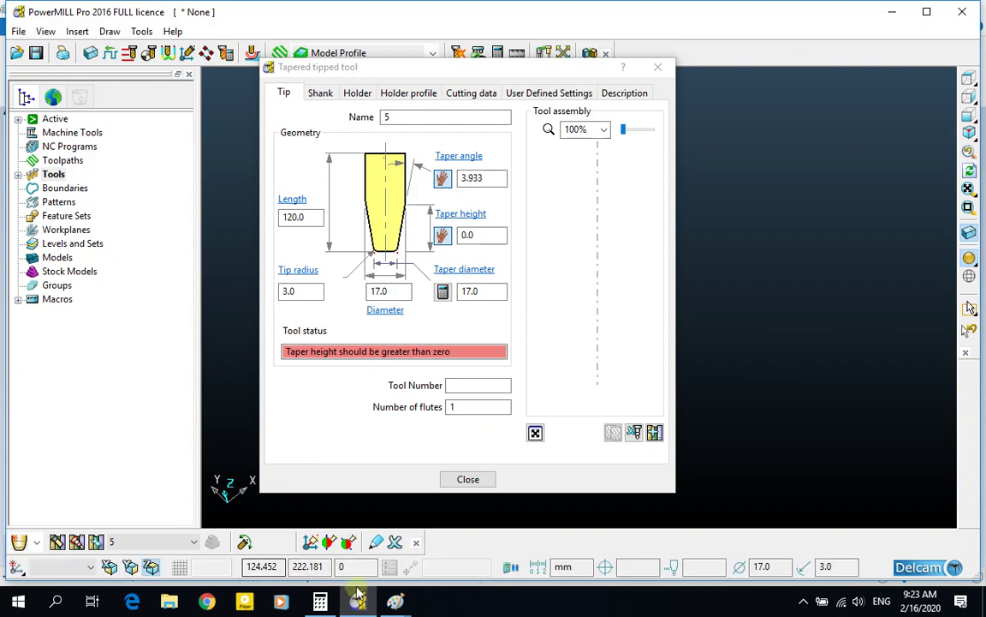
mouse_move(391, 604)
left_click(441, 484)
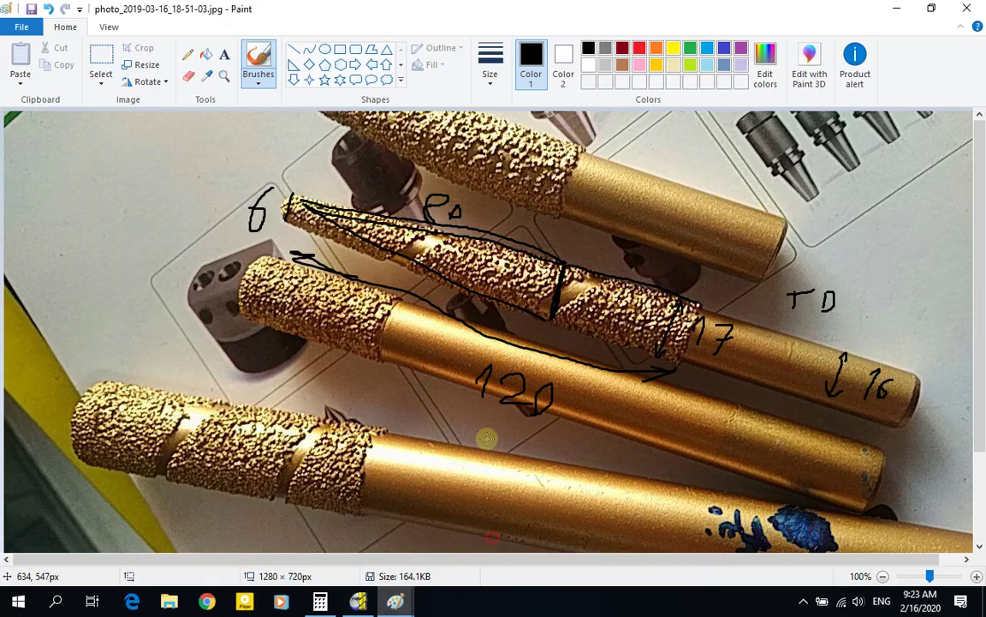
left_click(897, 8)
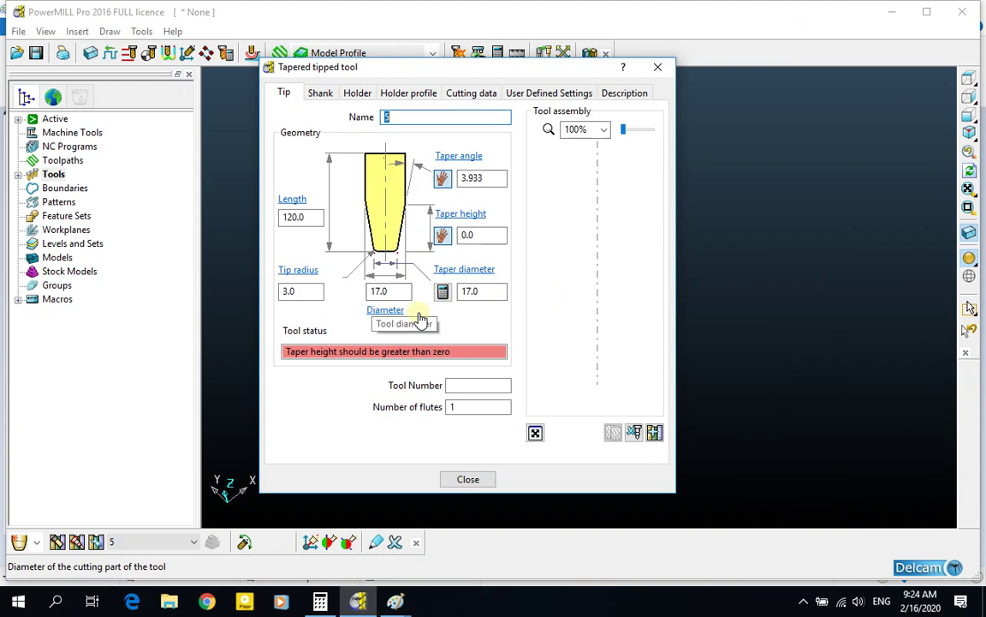
left_click(395, 602)
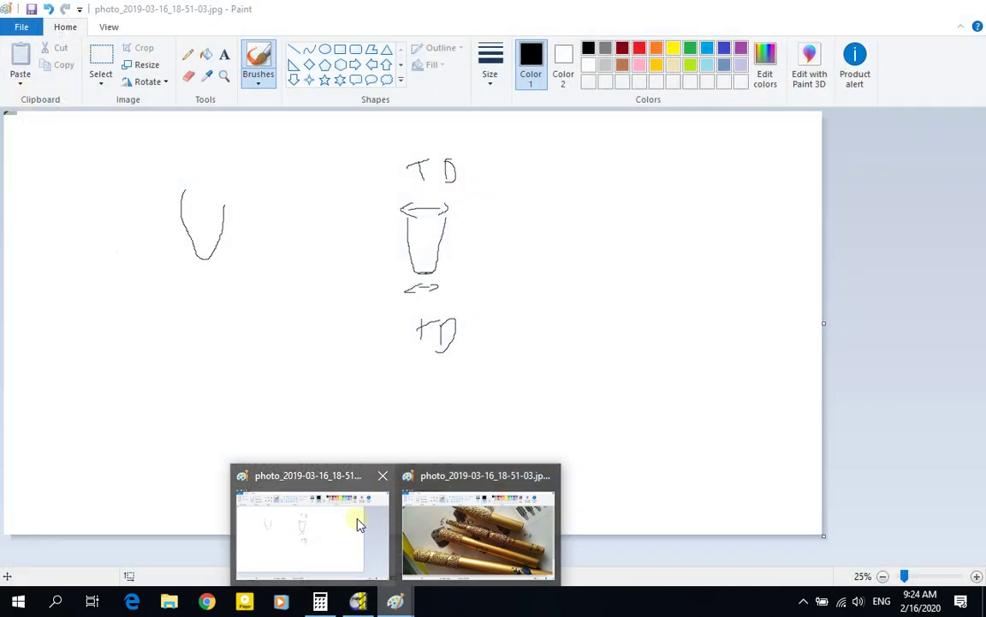
left_click(358, 520)
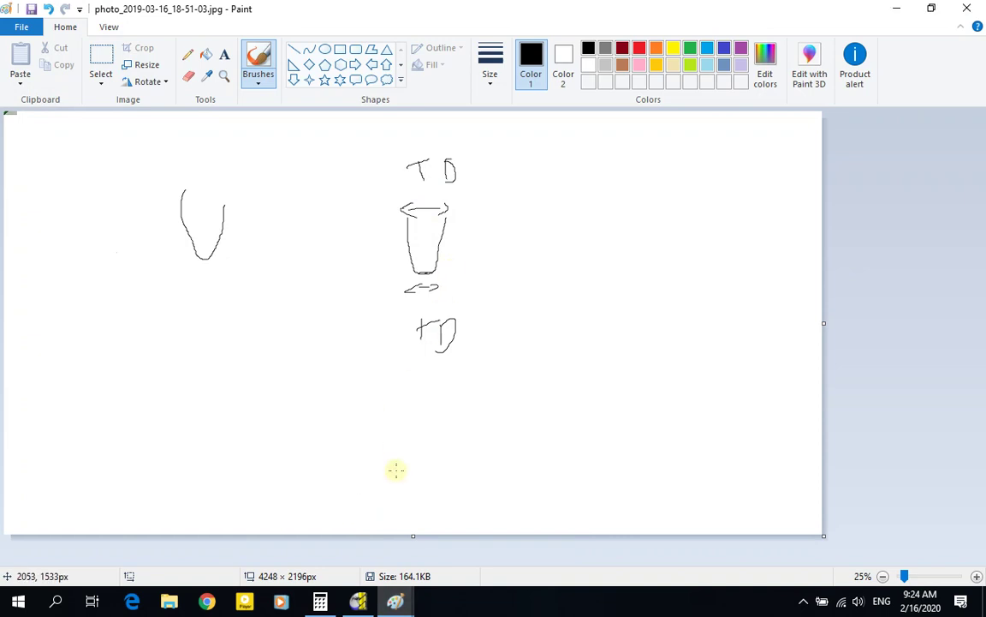
left_click(358, 602)
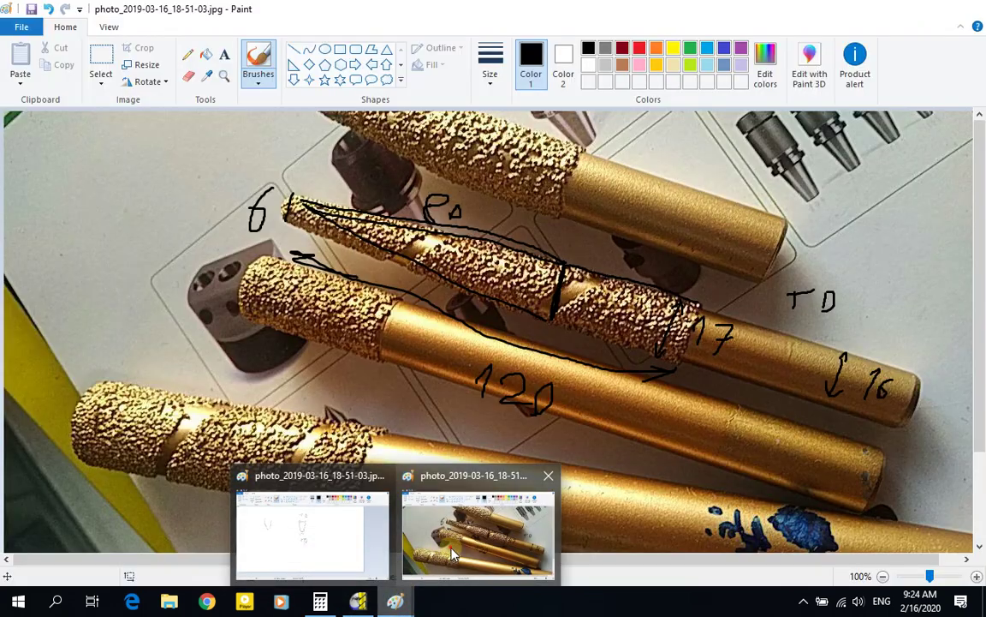
Switch to the cutter photo in Paint, mark the tapered cutter's tip with a brush stroke, and return to PowerMILL.
left_click(479, 522)
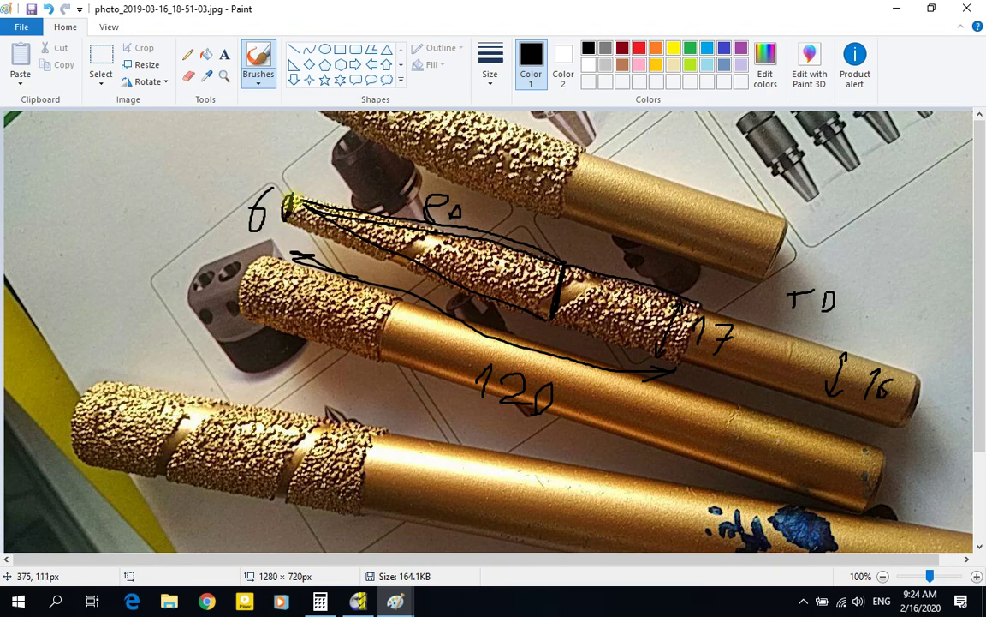
left_click_drag(292, 203, 286, 219)
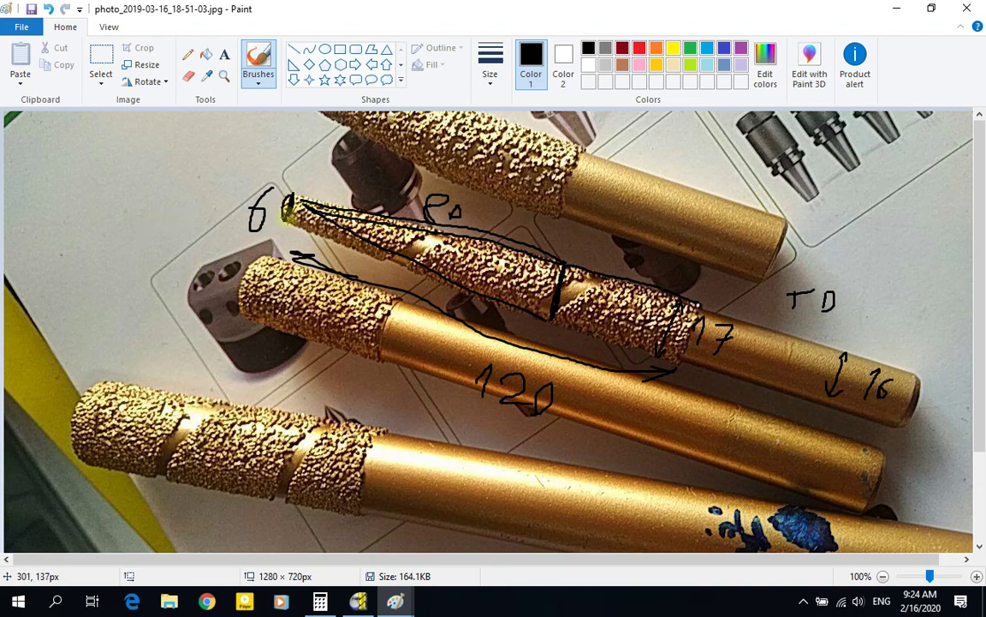
mouse_move(395, 602)
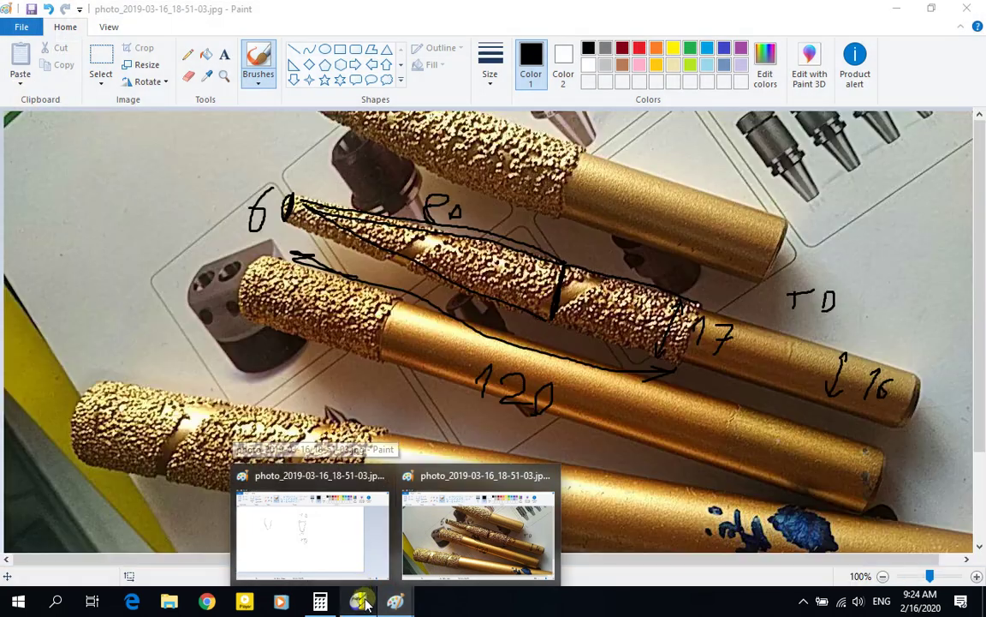
left_click(360, 602)
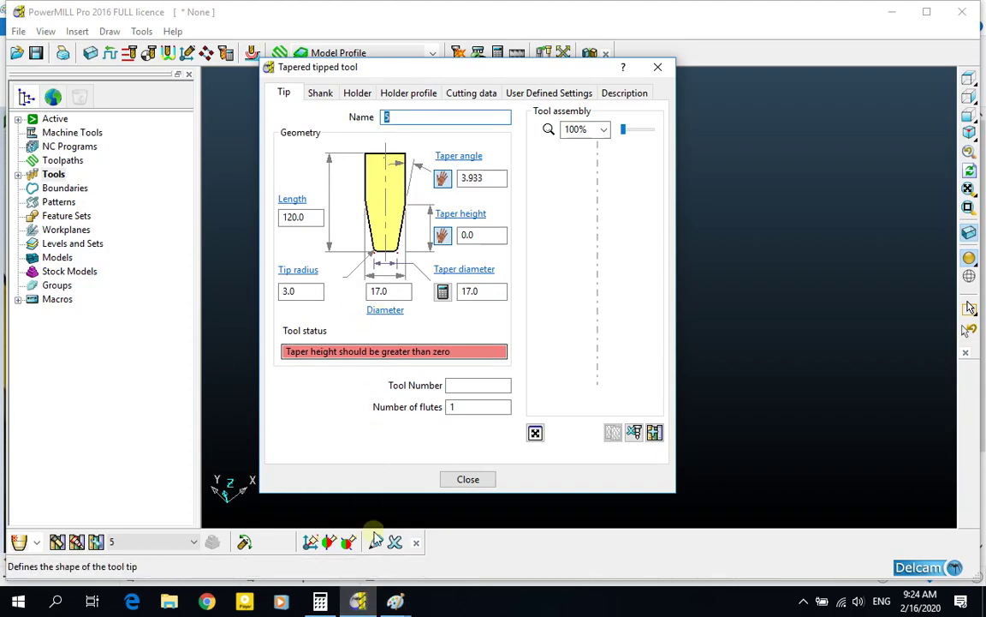
Switch to the cutter sketch in Paint and handwrite the taper angle formula α = tan⁻¹((TD − tD) / 2h) below the outlines.
mouse_move(392, 601)
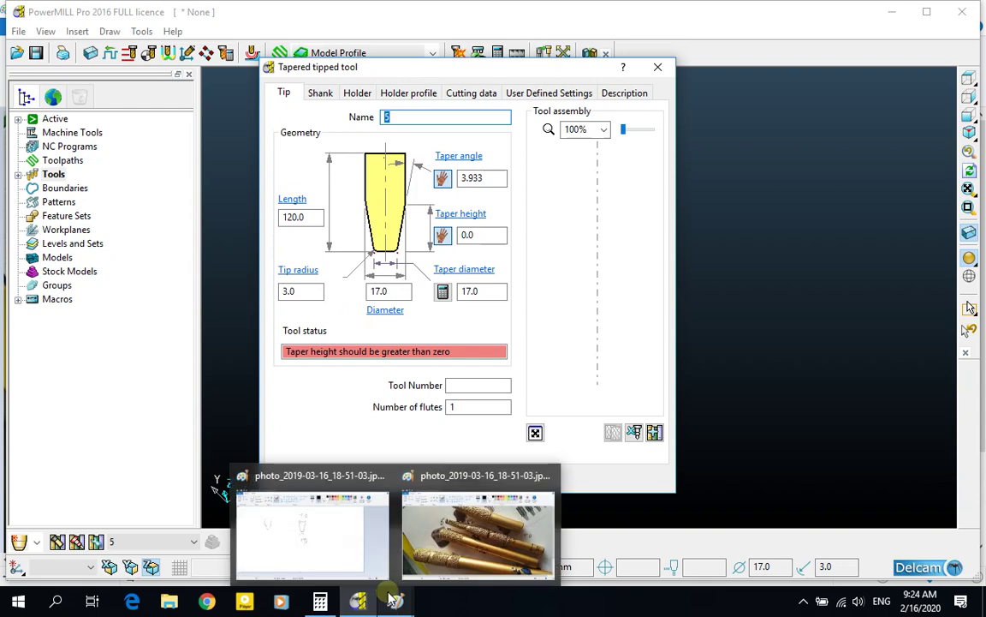
left_click(291, 513)
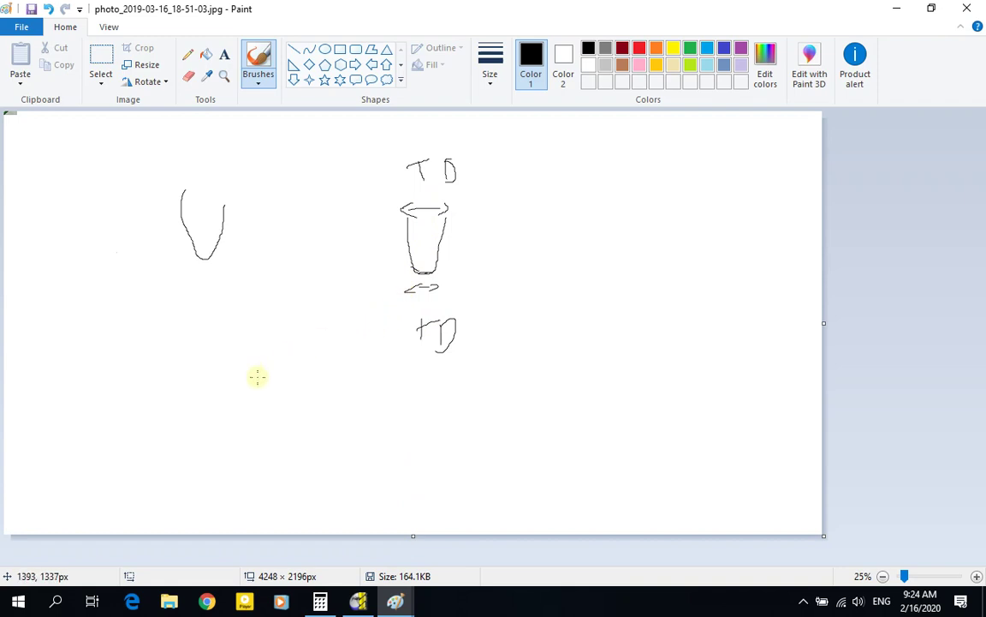
mouse_move(135, 343)
left_mouse_down()
mouse_move(133, 368)
mouse_move(142, 345)
mouse_move(163, 359)
mouse_move(177, 340)
mouse_move(167, 441)
left_mouse_up()
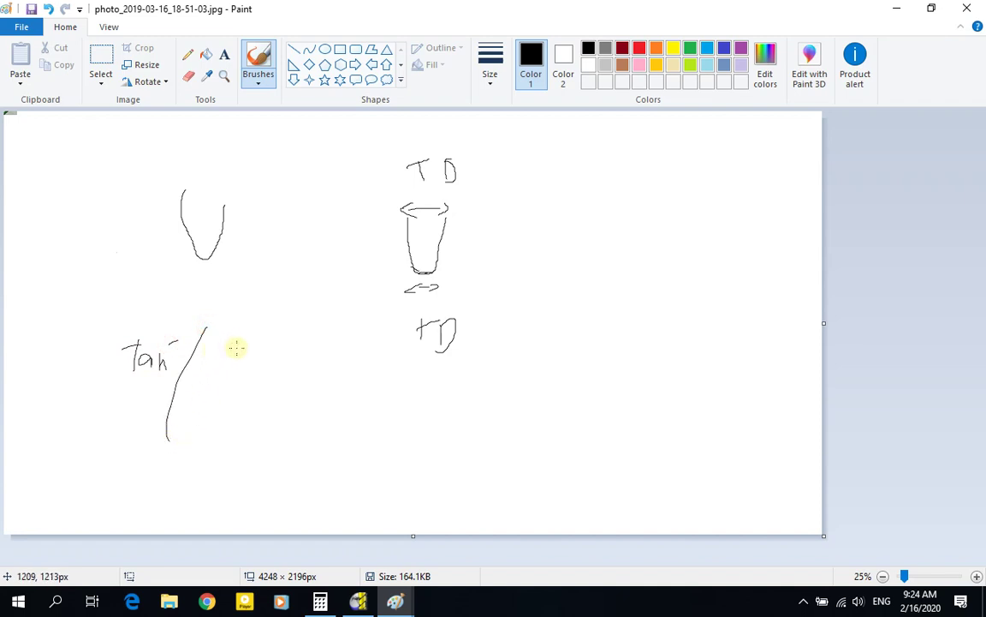
mouse_move(236, 337)
left_mouse_down()
mouse_move(238, 363)
mouse_move(255, 332)
mouse_move(266, 366)
mouse_move(332, 351)
mouse_move(322, 366)
mouse_move(340, 368)
left_mouse_up()
mouse_move(339, 345)
left_mouse_down()
mouse_move(340, 378)
mouse_move(250, 378)
mouse_move(262, 411)
mouse_move(304, 422)
left_mouse_up()
left_click_drag(306, 413, 323, 421)
left_click_drag(379, 349, 393, 413)
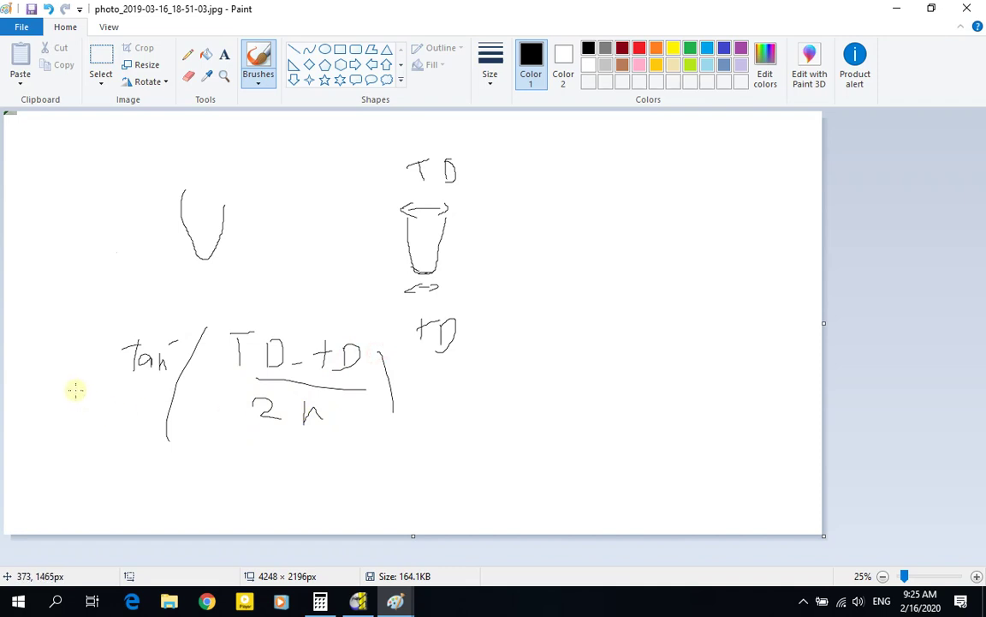
mouse_move(80, 375)
left_mouse_down()
mouse_move(106, 375)
mouse_move(106, 364)
mouse_move(64, 367)
mouse_move(67, 379)
left_mouse_up()
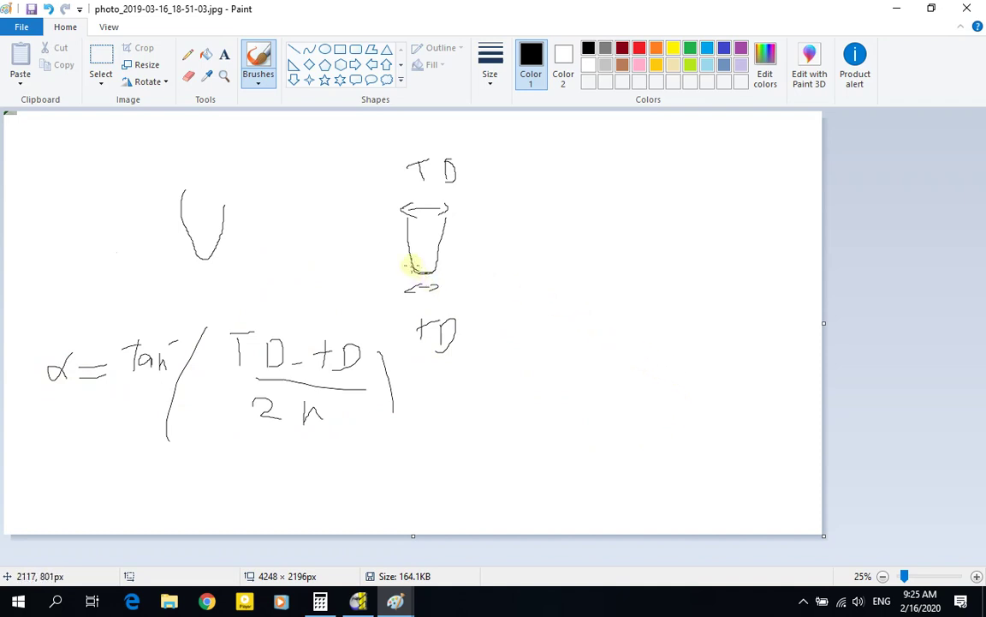
Sketch small tip-corner details beside the flat-tipped cutter, draw its centre line, and label the radius r with a leader arrow.
left_click_drag(606, 347, 618, 357)
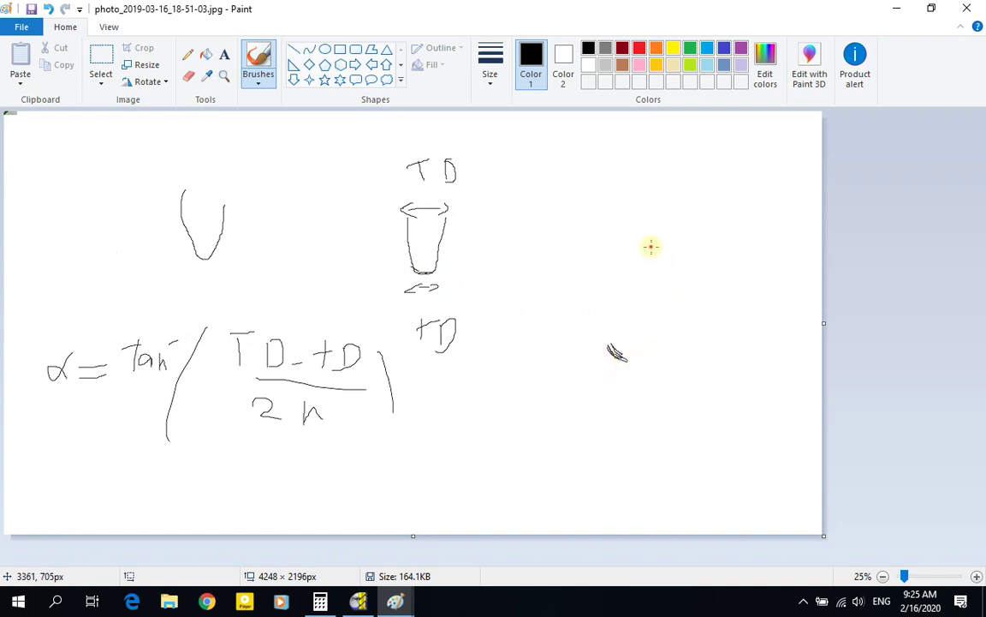
left_click_drag(650, 247, 656, 259)
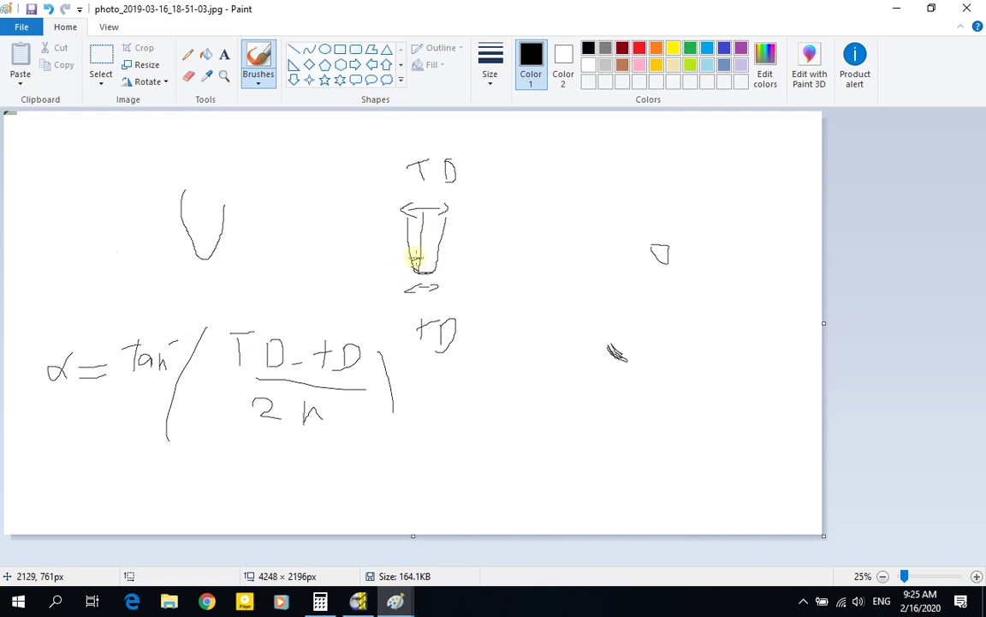
left_click_drag(413, 251, 359, 251)
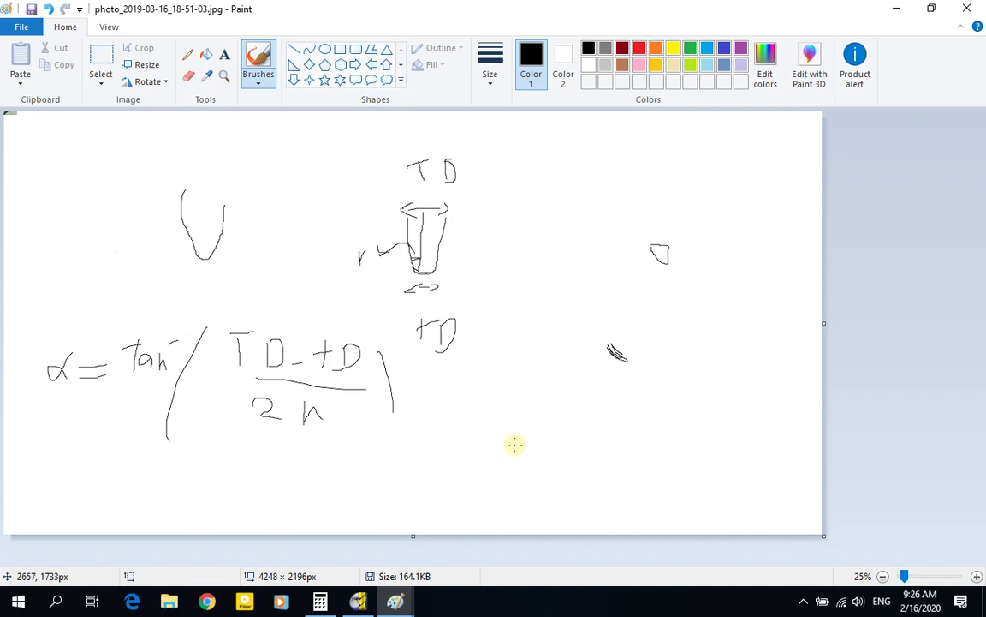
Draw a small right triangle below the cutter labelled r, α and h′, and write tan α = r / h′ beside it.
mouse_move(514, 444)
left_mouse_down()
mouse_move(533, 445)
mouse_move(531, 472)
left_mouse_up()
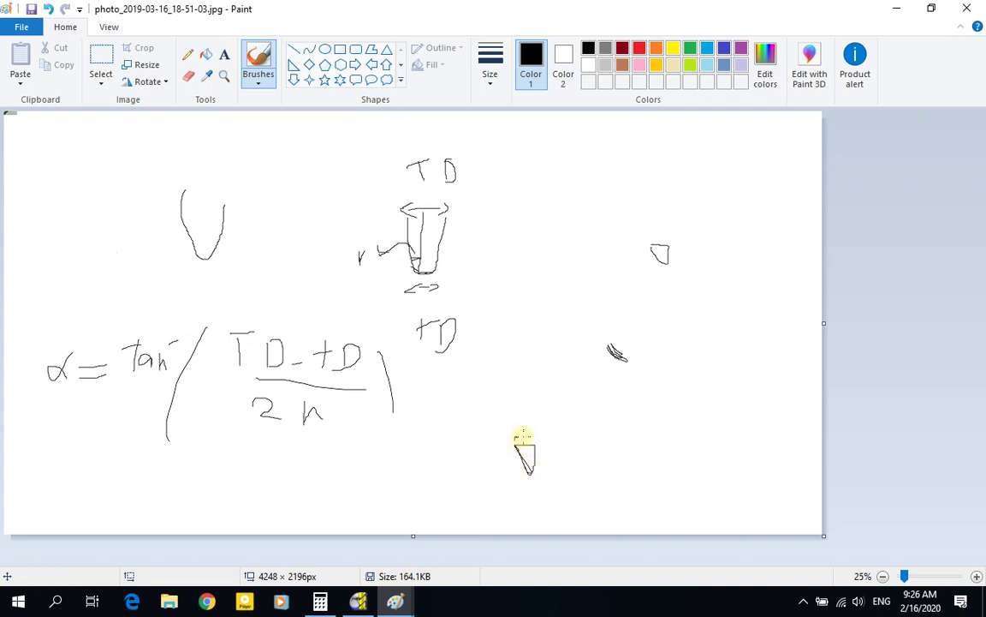
mouse_move(527, 435)
left_mouse_down()
mouse_move(546, 437)
mouse_move(524, 423)
left_mouse_up()
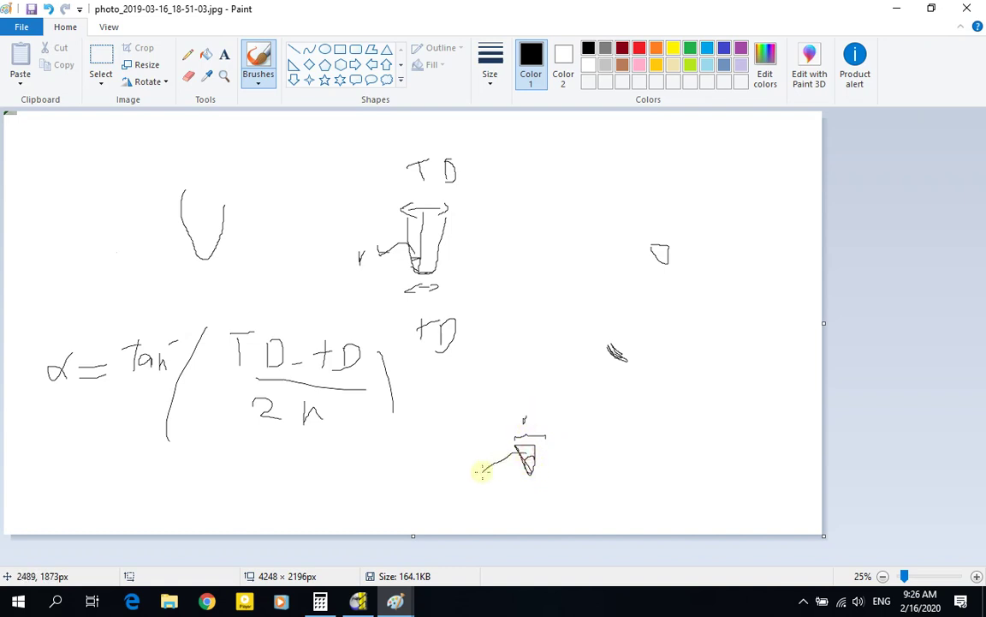
mouse_move(471, 463)
left_mouse_down()
mouse_move(496, 469)
mouse_move(513, 451)
left_mouse_up()
mouse_move(483, 489)
left_mouse_down()
mouse_move(466, 493)
mouse_move(484, 502)
left_mouse_up()
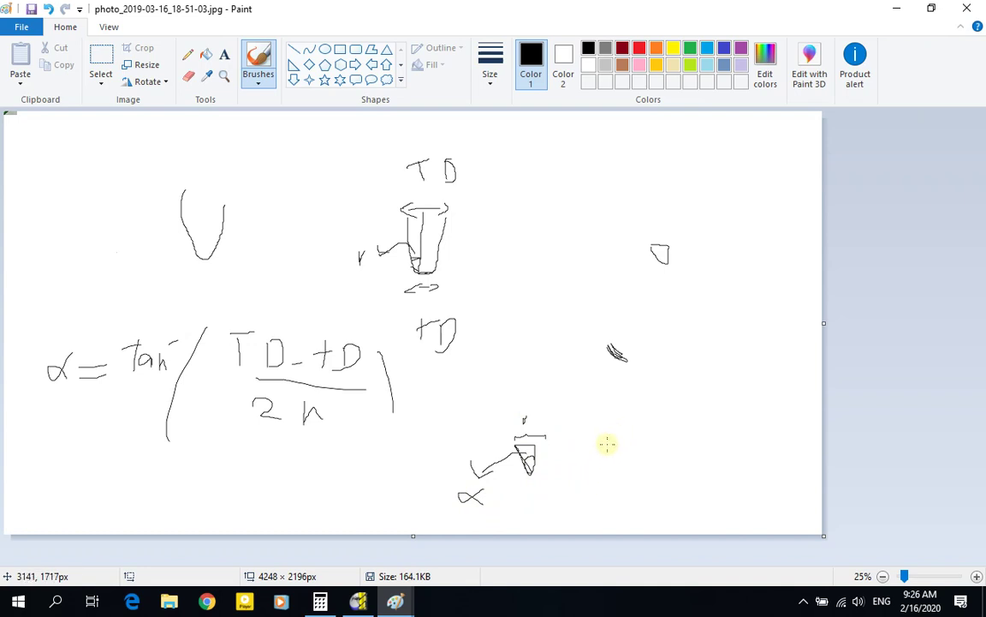
mouse_move(612, 419)
left_mouse_down()
mouse_move(610, 446)
mouse_move(629, 426)
mouse_move(624, 436)
mouse_move(632, 427)
mouse_move(639, 442)
mouse_move(683, 445)
mouse_move(683, 436)
mouse_move(711, 426)
mouse_move(728, 442)
mouse_move(699, 476)
mouse_move(707, 470)
left_mouse_up()
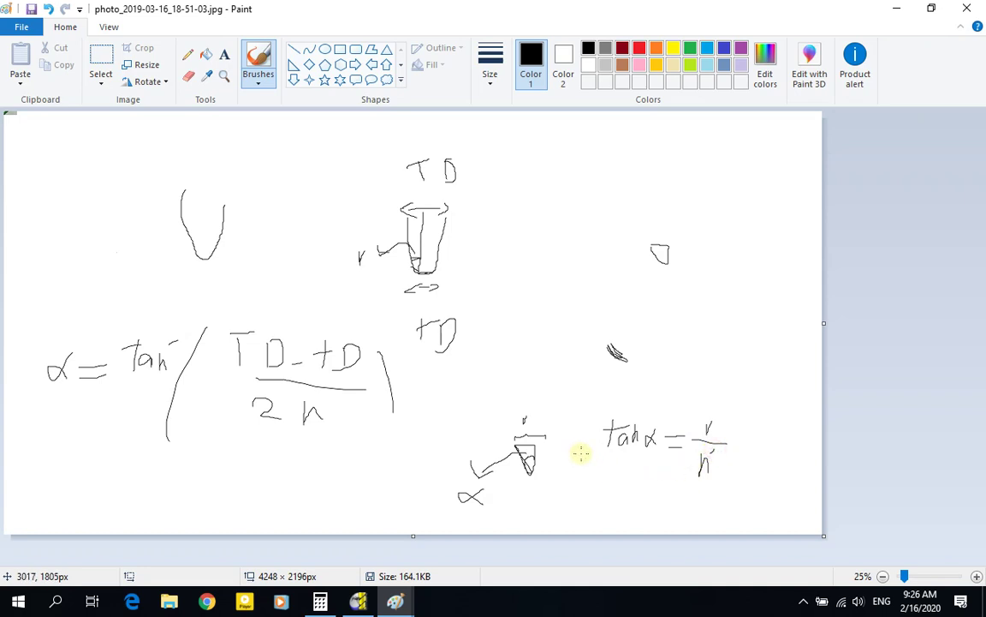
left_click_drag(544, 443, 555, 460)
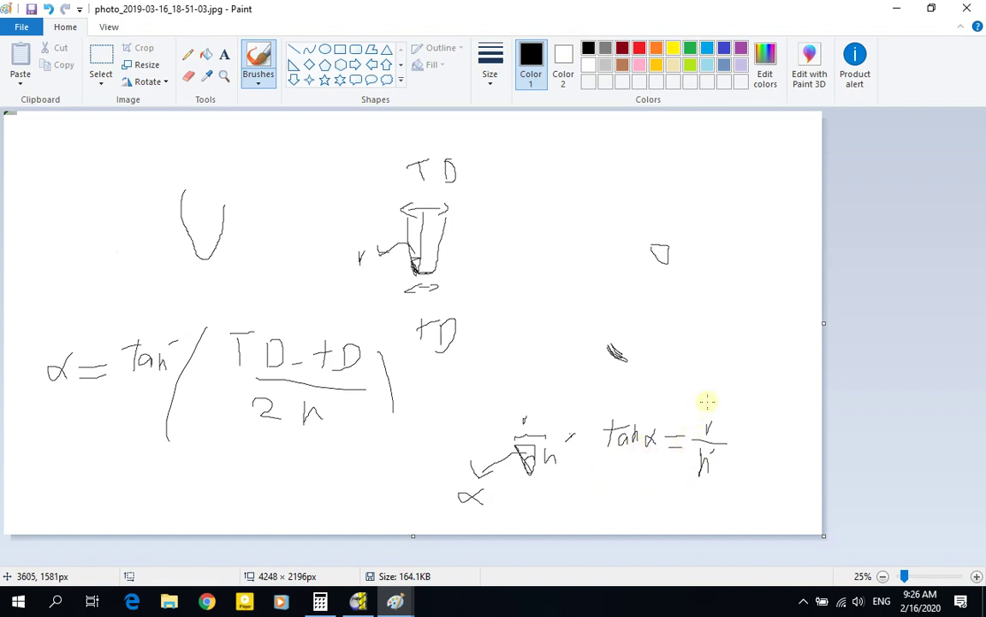
Write r = tan α · h′ above the tangent relation, and draw frames around this formula and the taper angle formula.
left_click(678, 314)
mouse_move(675, 334)
left_mouse_down()
mouse_move(699, 346)
mouse_move(693, 340)
mouse_move(722, 330)
mouse_move(713, 336)
mouse_move(734, 329)
mouse_move(735, 343)
mouse_move(751, 340)
mouse_move(752, 325)
mouse_move(763, 349)
mouse_move(765, 340)
mouse_move(800, 358)
left_mouse_up()
left_click_drag(804, 318, 800, 327)
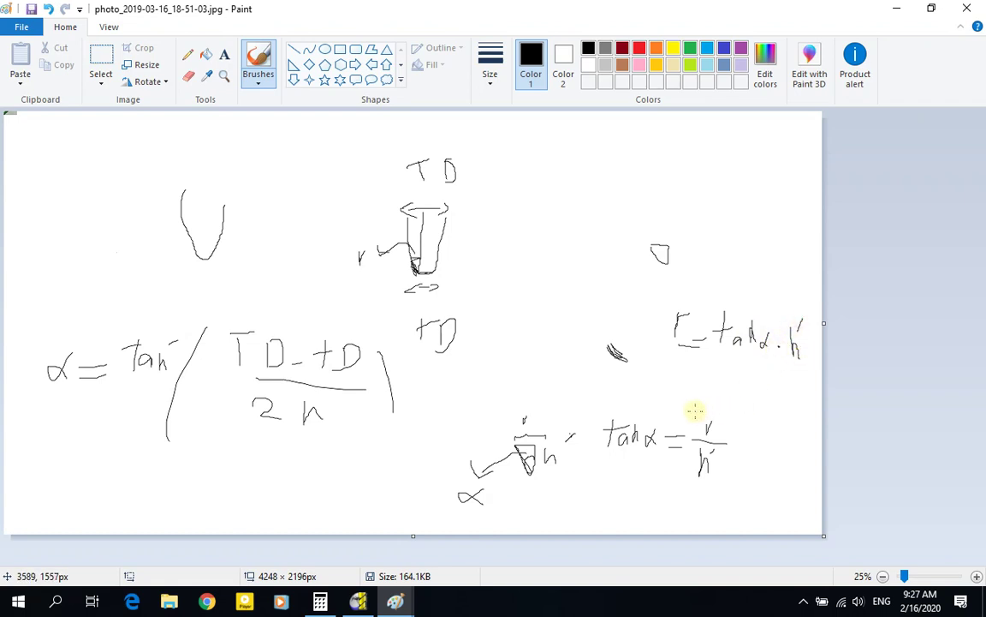
mouse_move(793, 388)
left_mouse_down()
mouse_move(632, 352)
mouse_move(646, 293)
mouse_move(704, 283)
mouse_move(828, 296)
mouse_move(798, 391)
left_mouse_up()
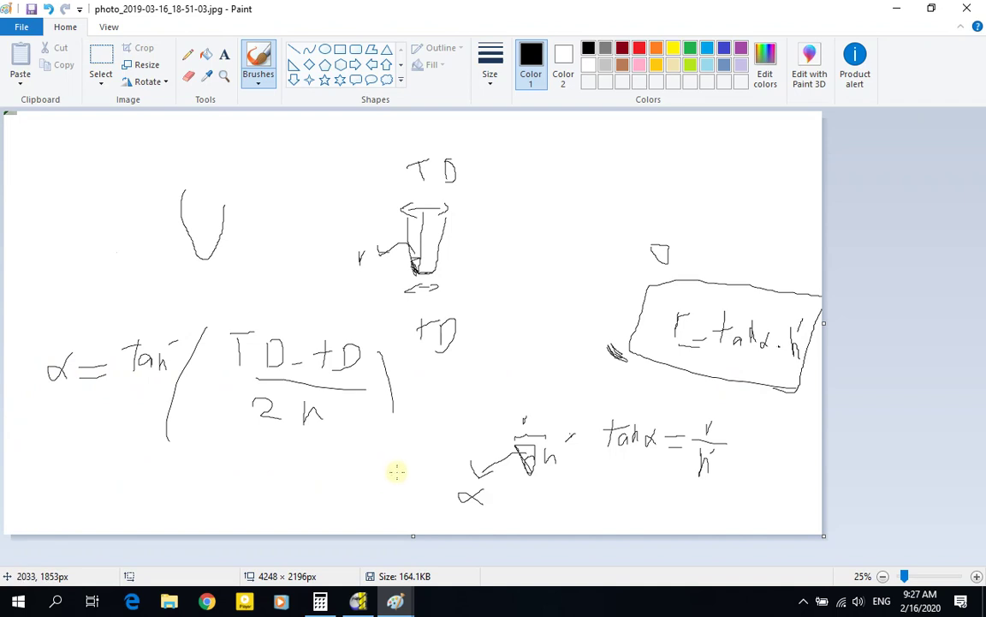
mouse_move(398, 486)
left_mouse_down()
mouse_move(296, 479)
mouse_move(65, 447)
mouse_move(25, 427)
mouse_move(25, 352)
mouse_move(39, 312)
mouse_move(125, 303)
mouse_move(387, 342)
mouse_move(418, 381)
mouse_move(405, 484)
left_mouse_up()
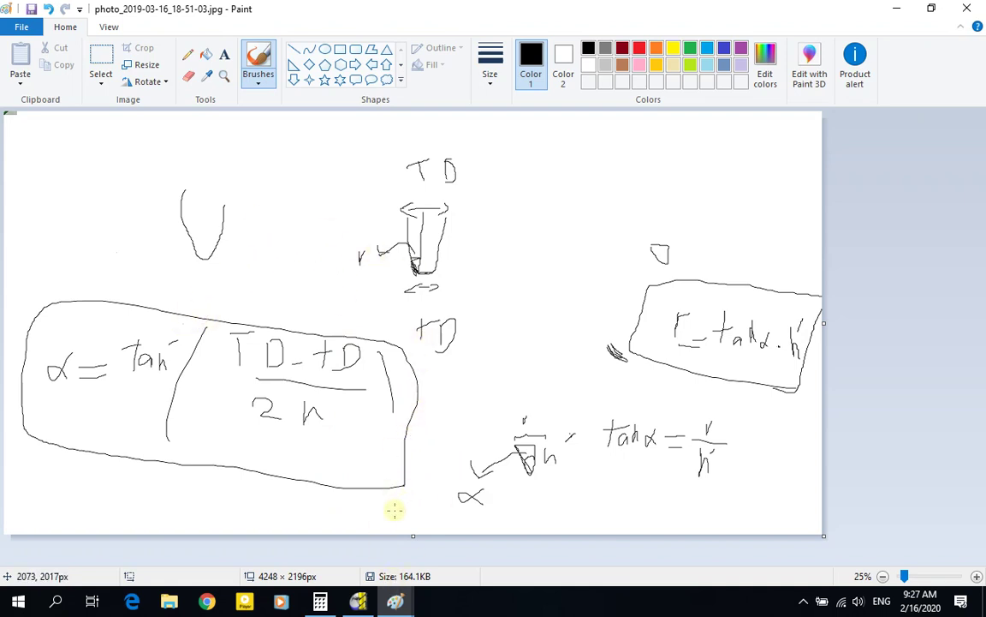
Switch to the cutter photo and mark the dimension 6 above the tapered cutter's tip.
left_click(394, 601)
mouse_move(413, 524)
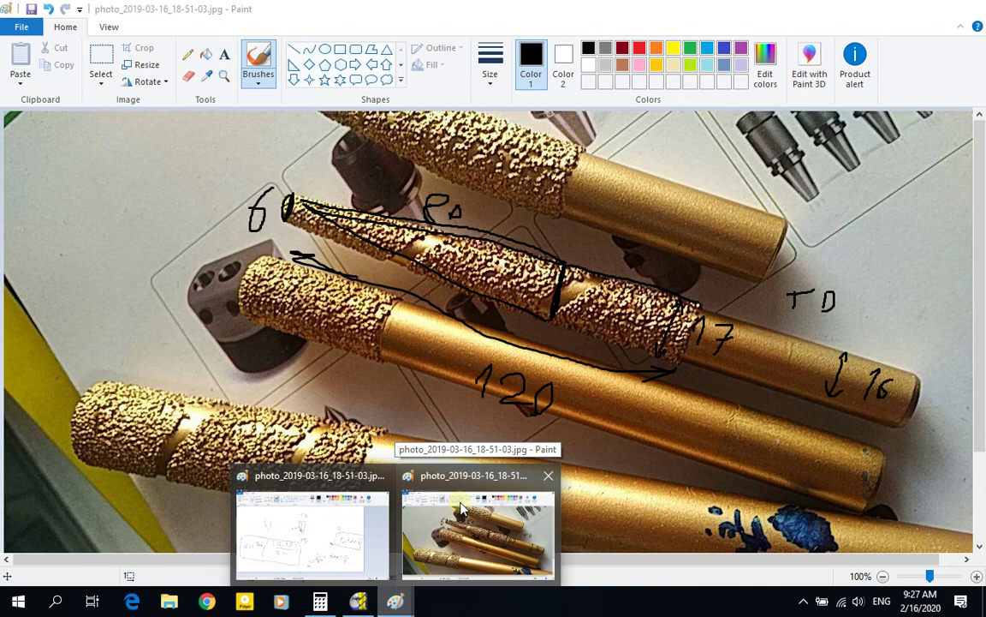
left_click(461, 508)
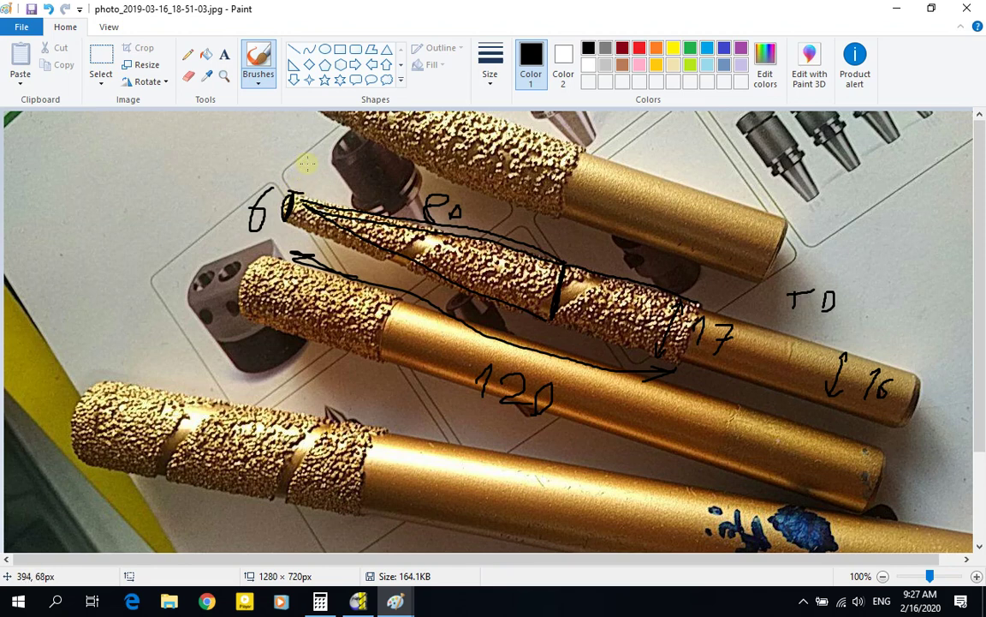
left_click_drag(306, 162, 301, 181)
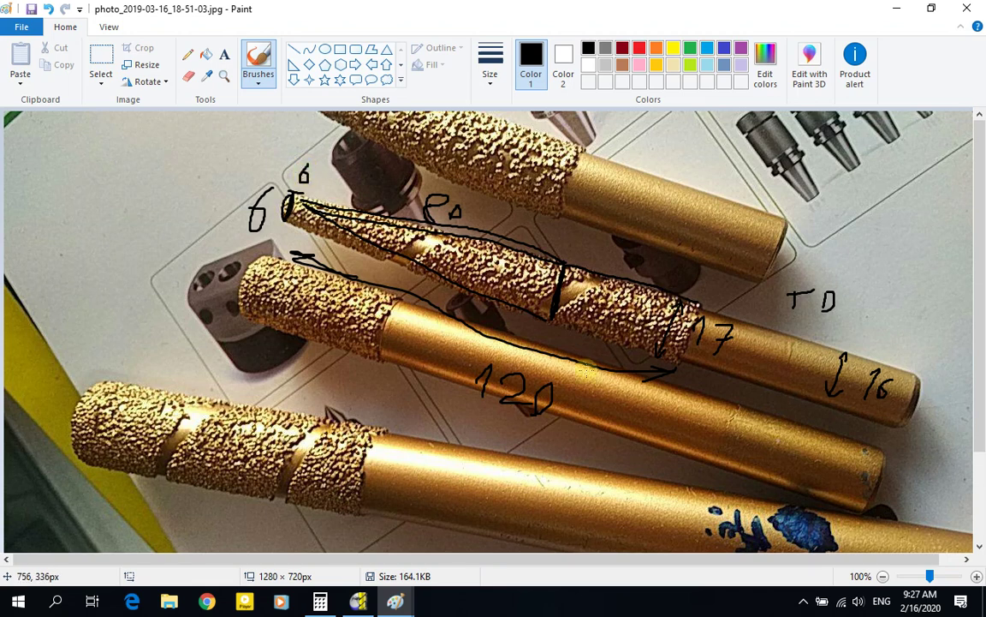
Switch to PowerMILL and set the tapered tipped tool's taper diameter to 6.
mouse_move(396, 598)
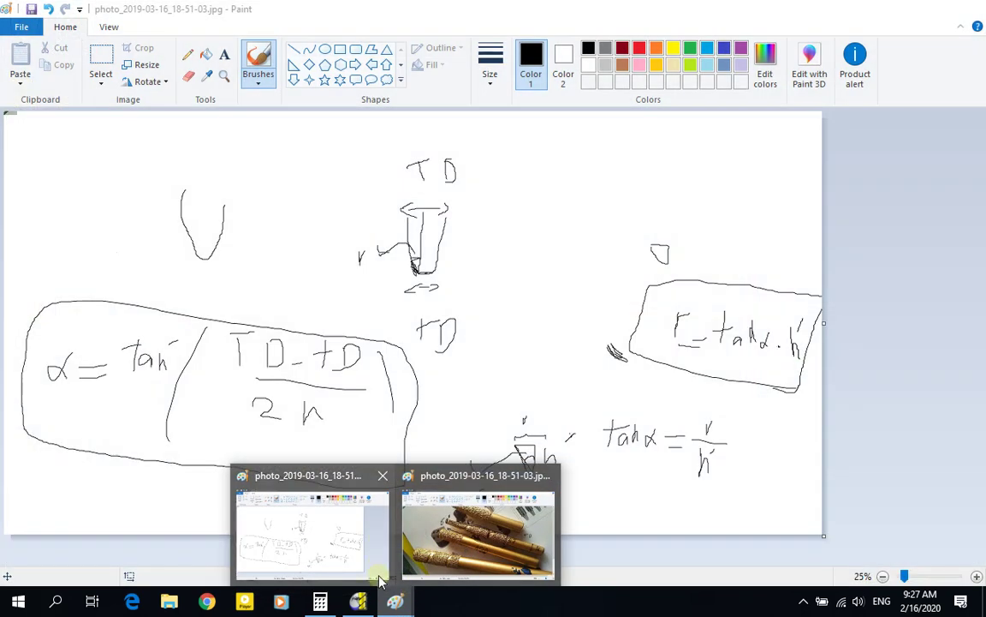
left_click(358, 602)
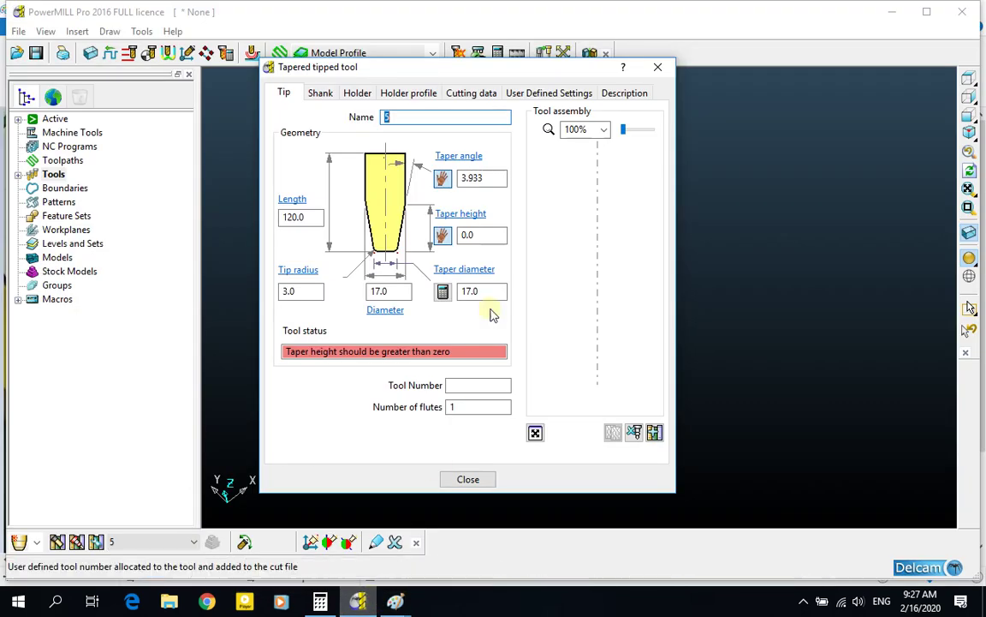
left_click(496, 177)
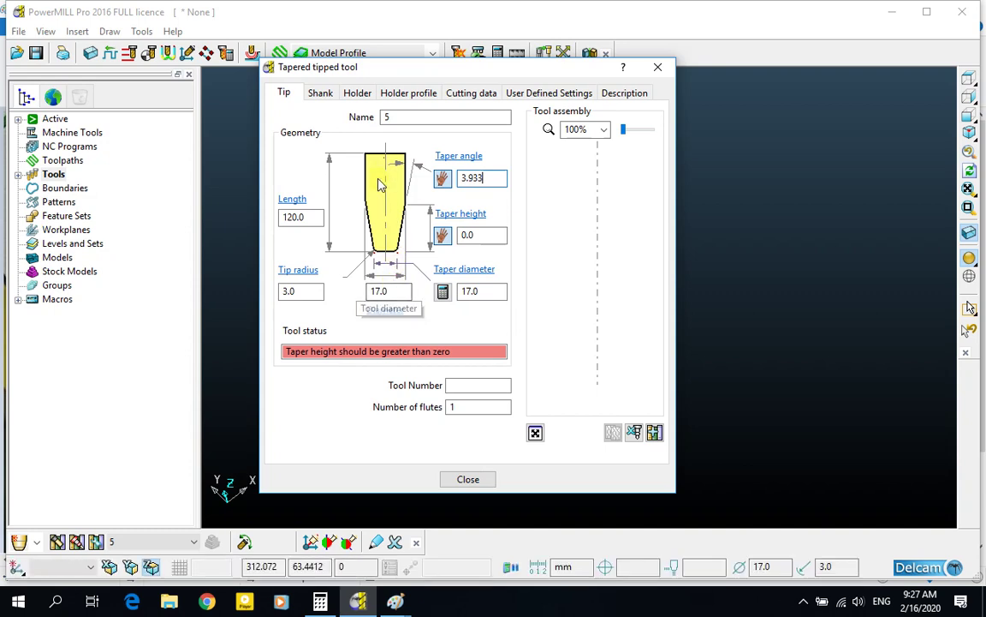
double_click(380, 291)
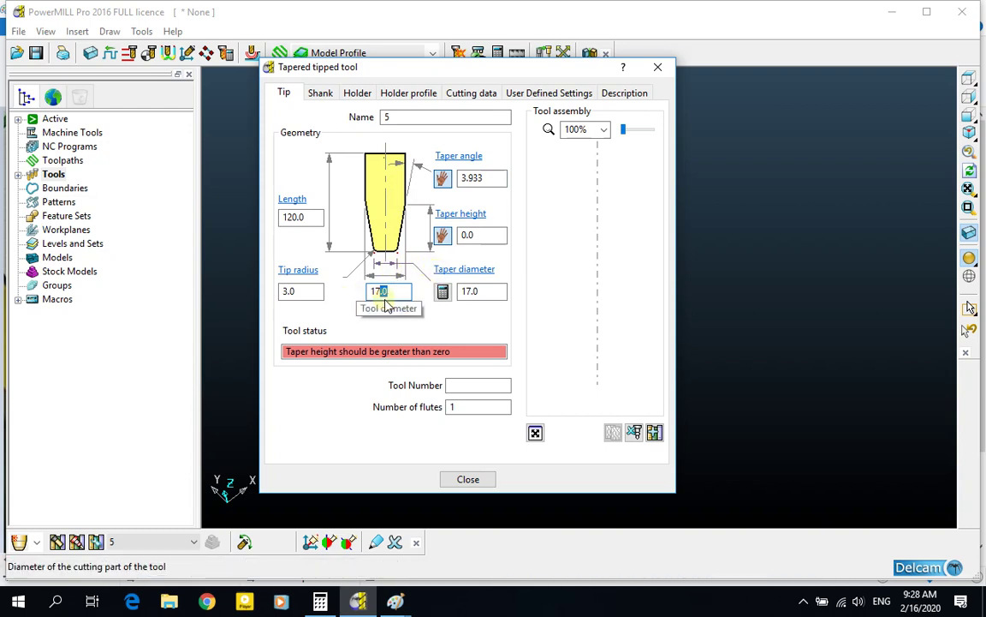
double_click(475, 291)
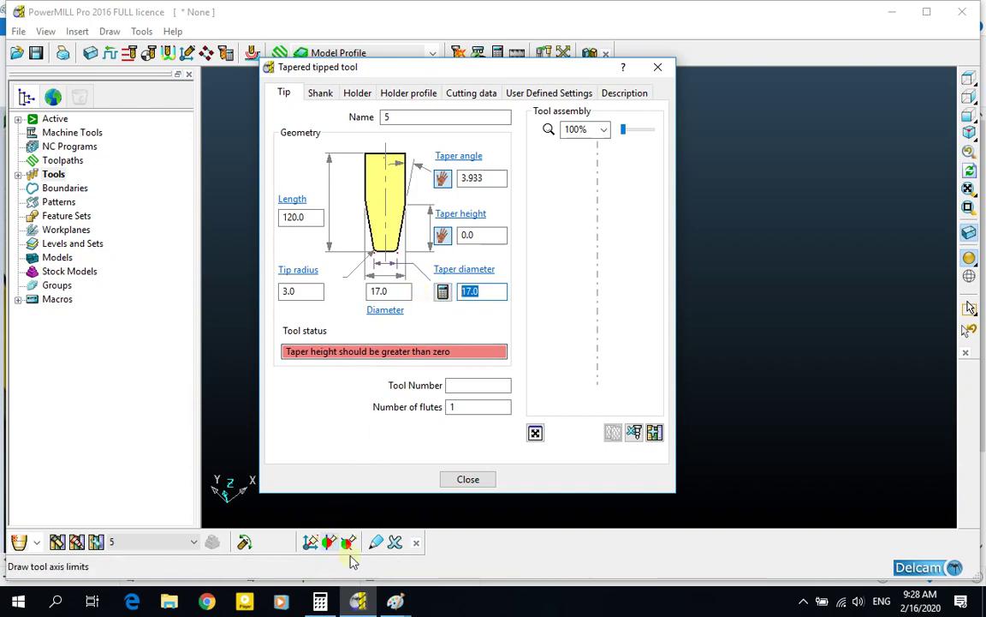
mouse_move(398, 605)
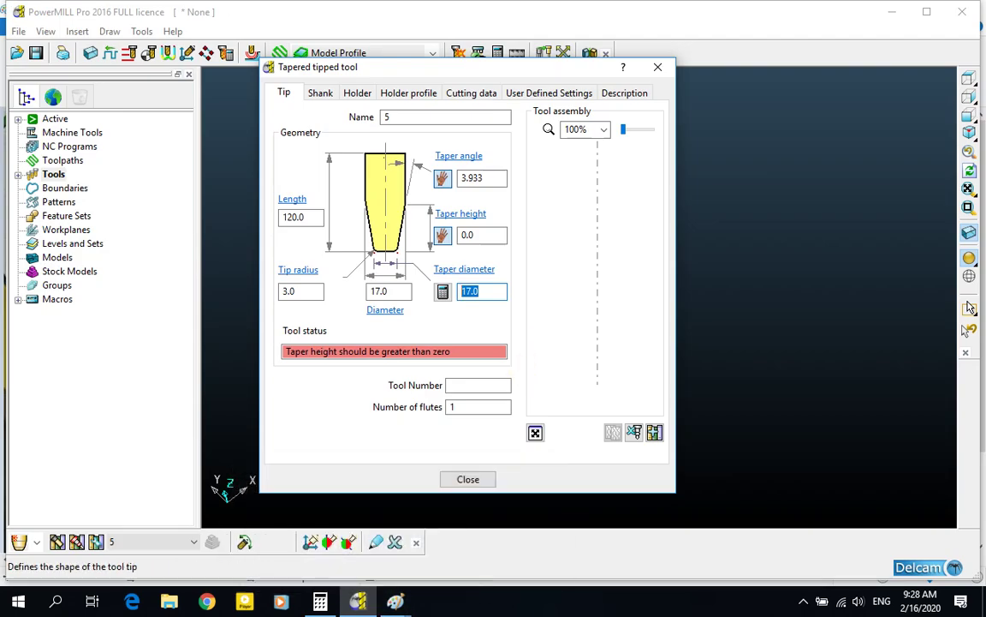
type("6")
key("Return")
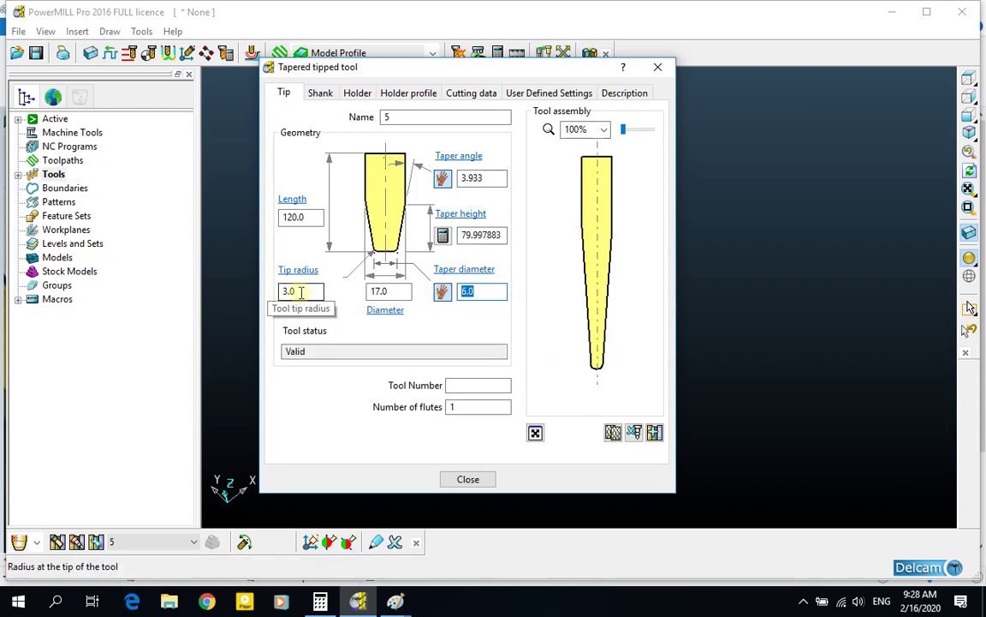
Review the tip radius formula in the Paint sketch and multiply the tangent of the calculated taper angle by 3 in Calculator.
left_click(395, 602)
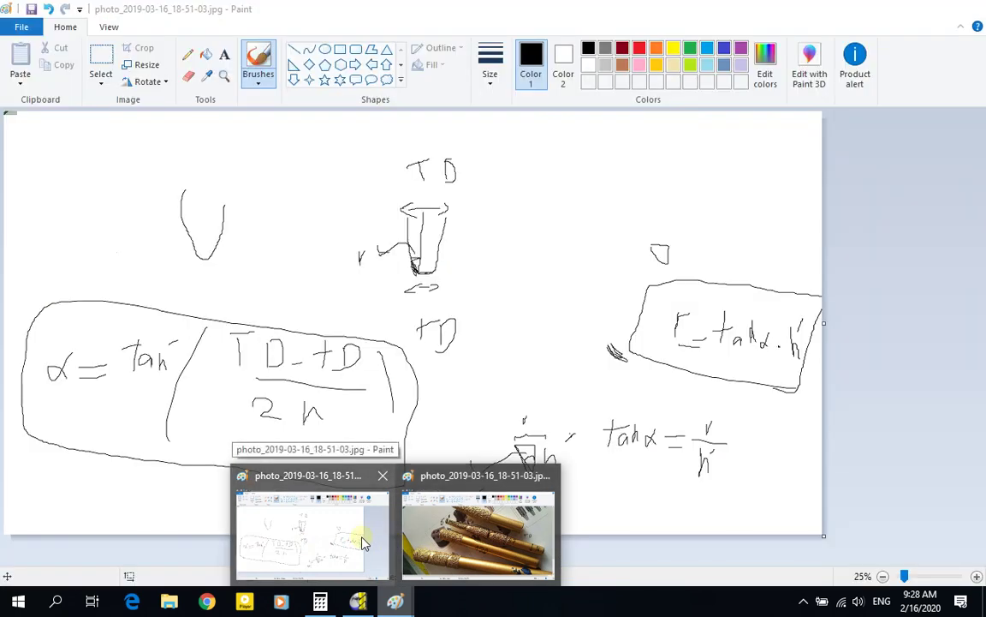
left_click(361, 538)
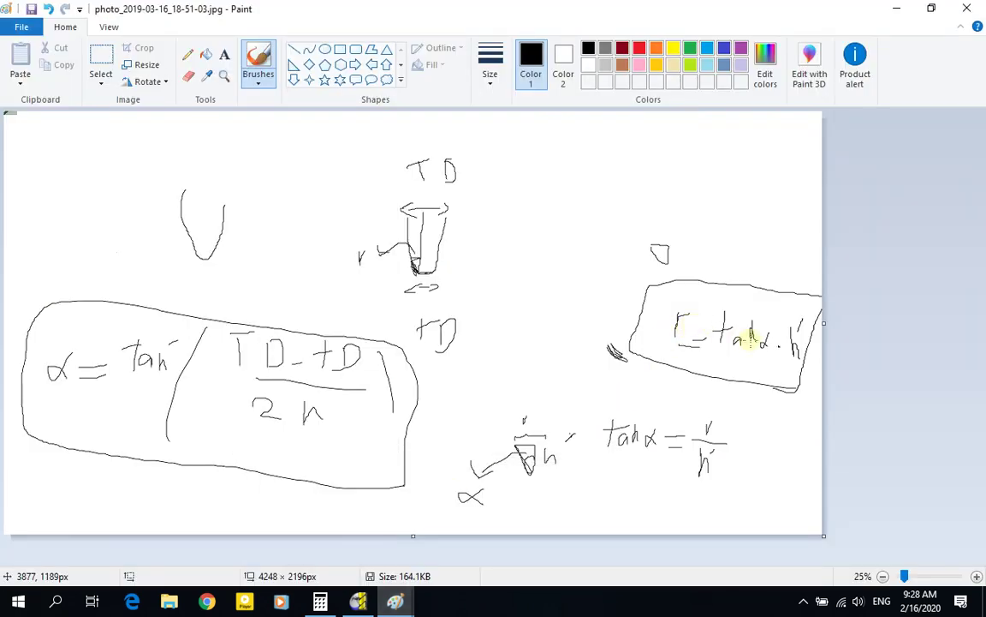
left_click(890, 12)
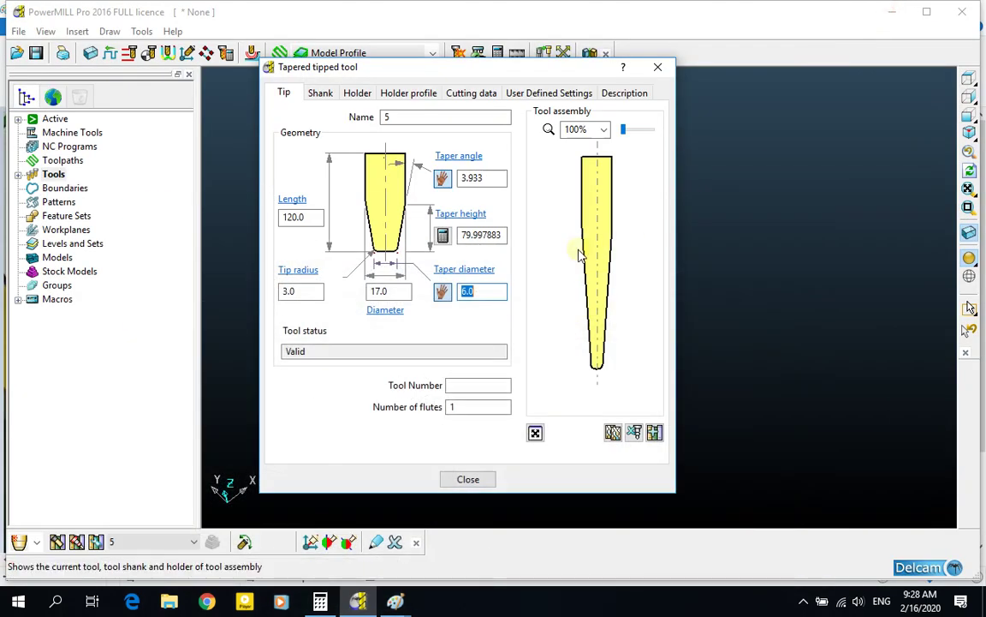
key("alt+Tab")
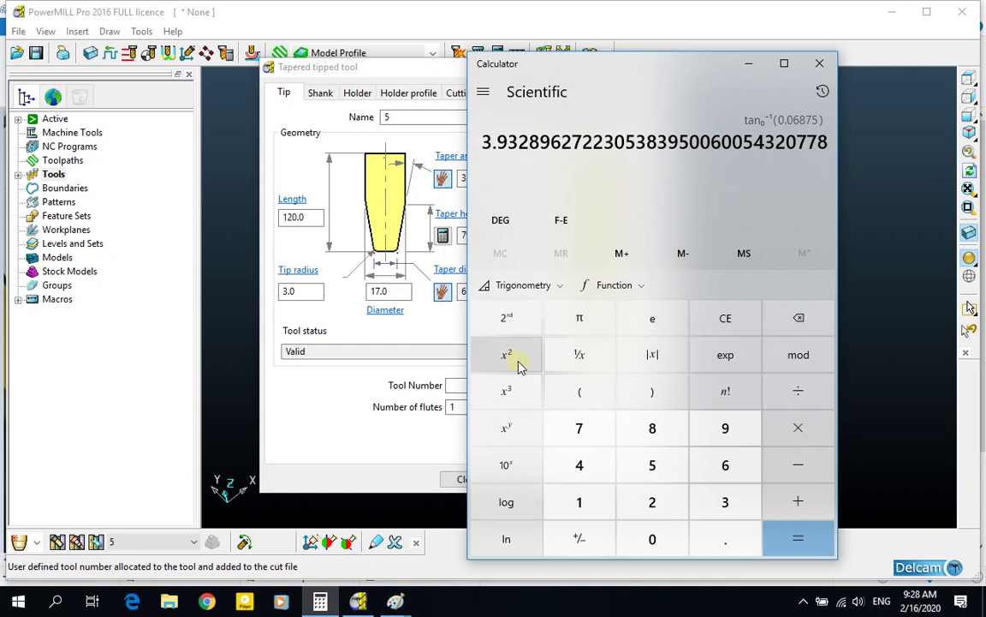
left_click(511, 318)
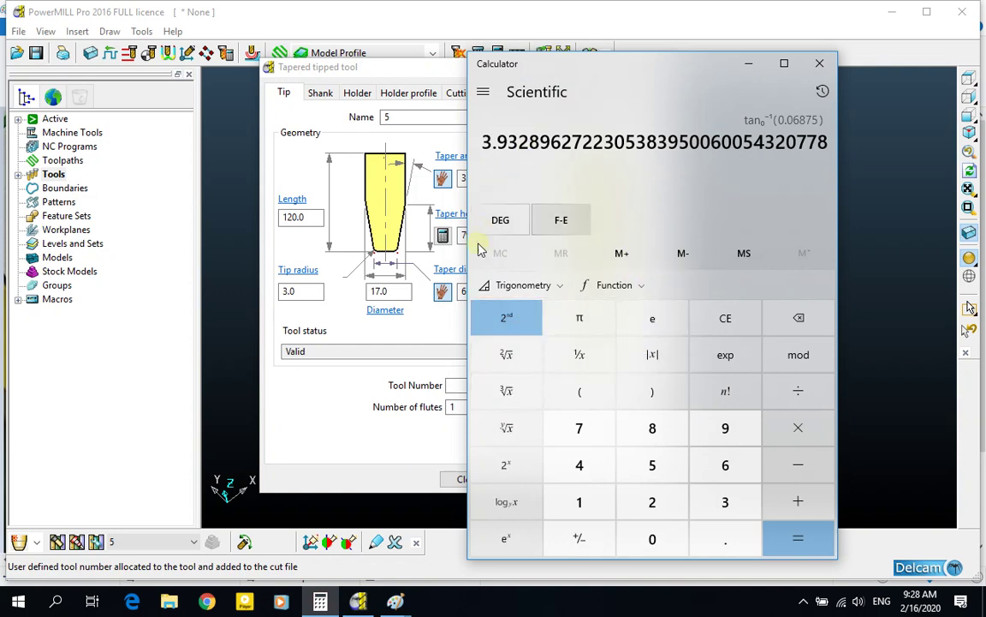
left_click(488, 318)
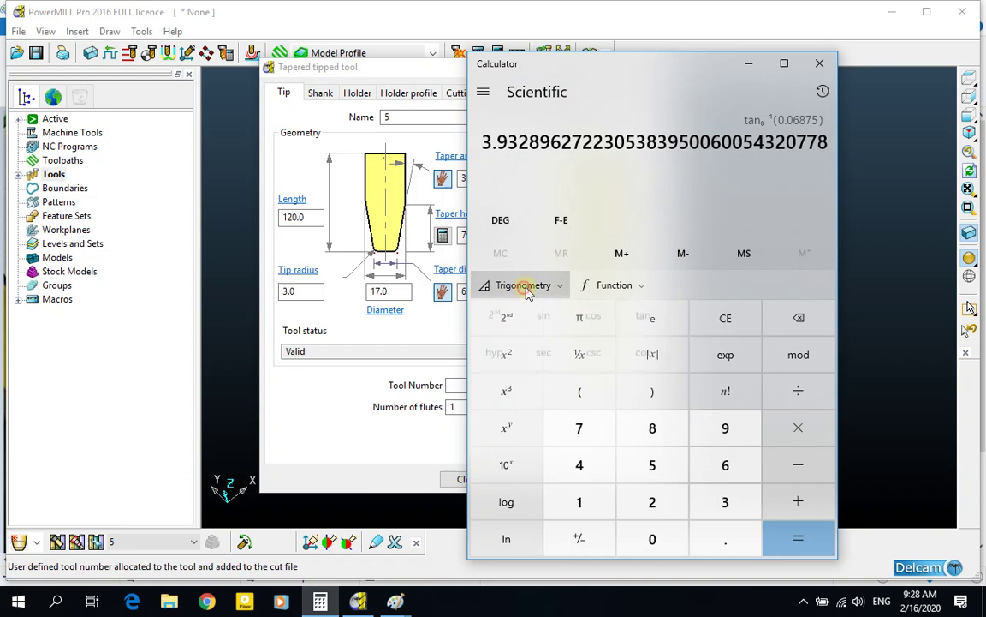
left_click(524, 287)
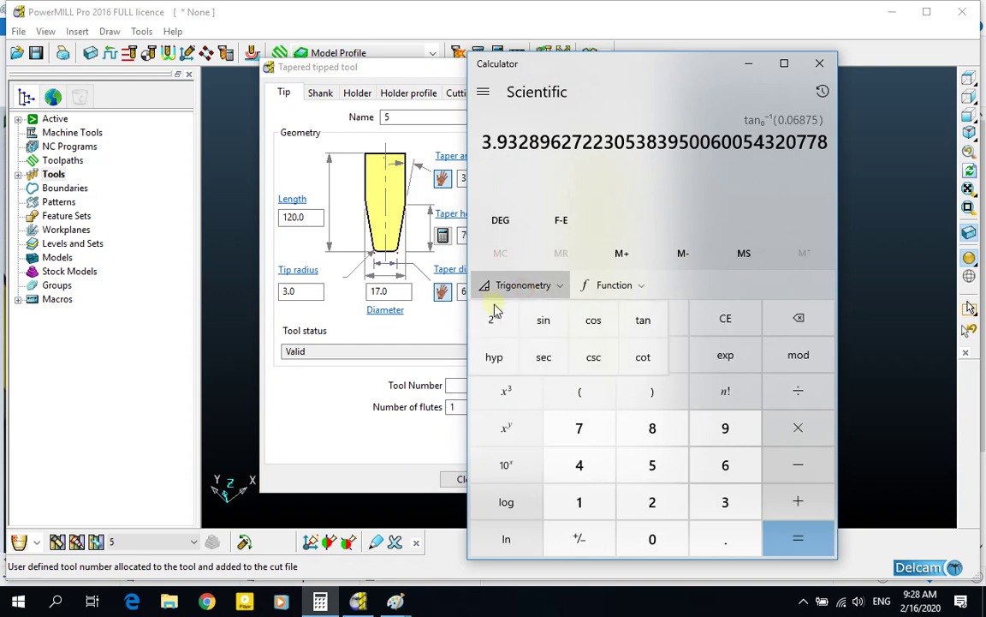
left_click(647, 327)
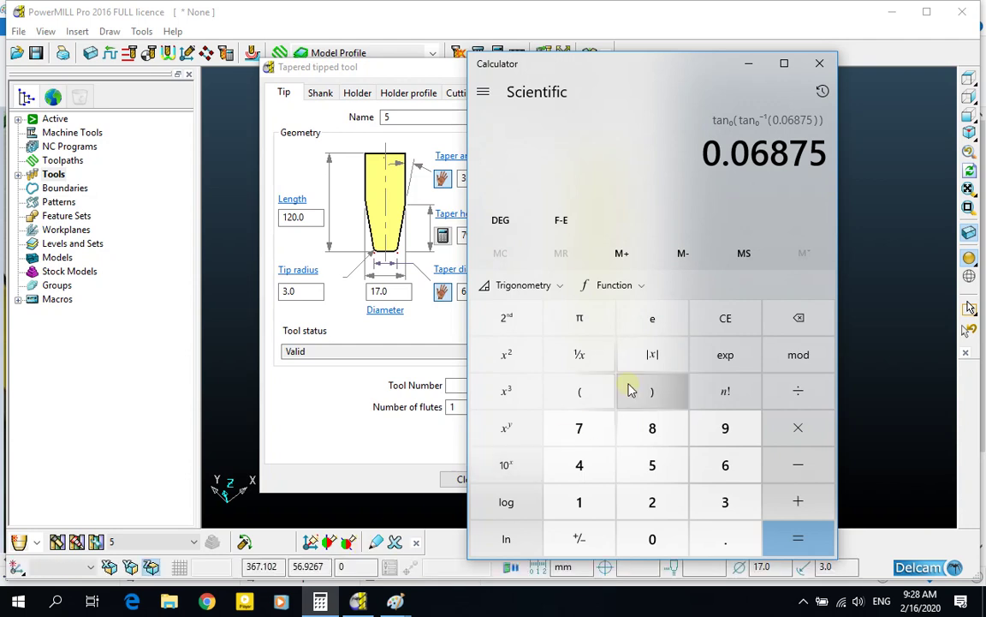
left_click(788, 426)
left_click(728, 497)
left_click(782, 525)
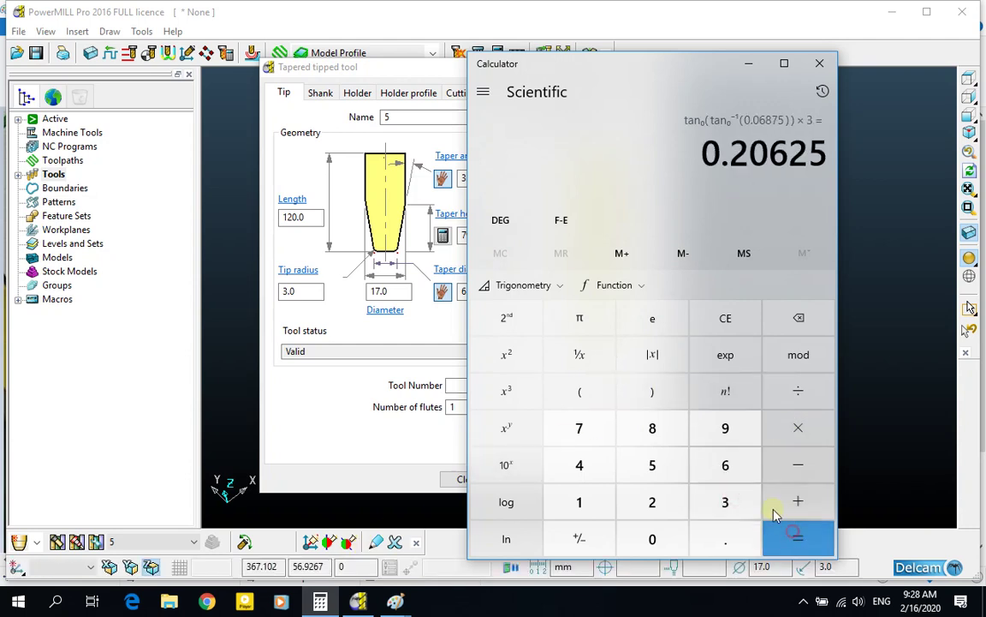
Set the tapered tipped tool's tip radius to 0.21.
left_click(751, 66)
left_click_drag(315, 292, 260, 288)
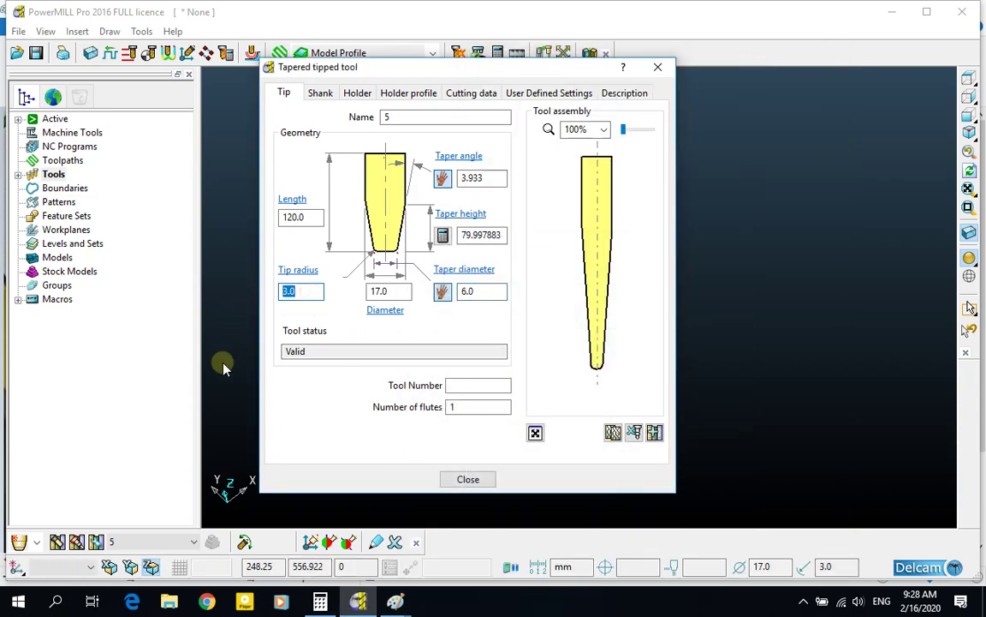
type("0.21")
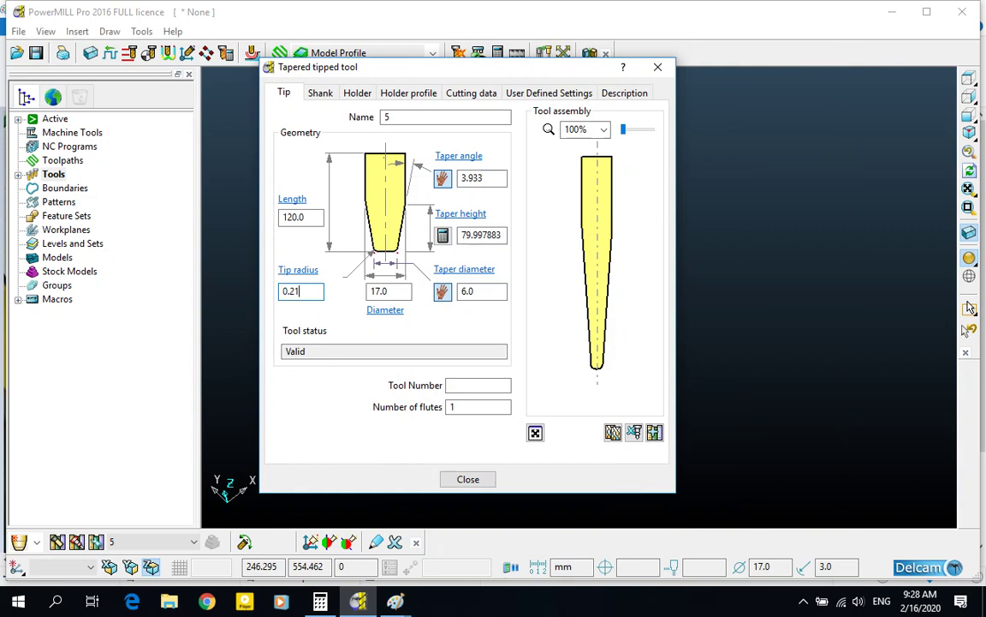
key("Return")
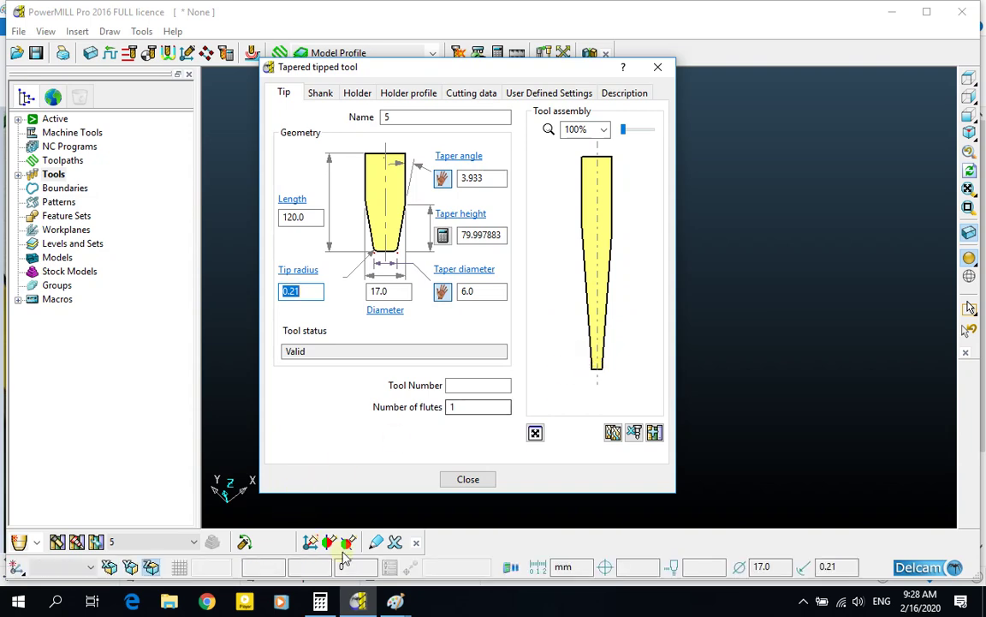
Multiply the calculated radius by 2 in Calculator and set the tool's tip radius to 0.41.
left_click(393, 602)
mouse_move(336, 551)
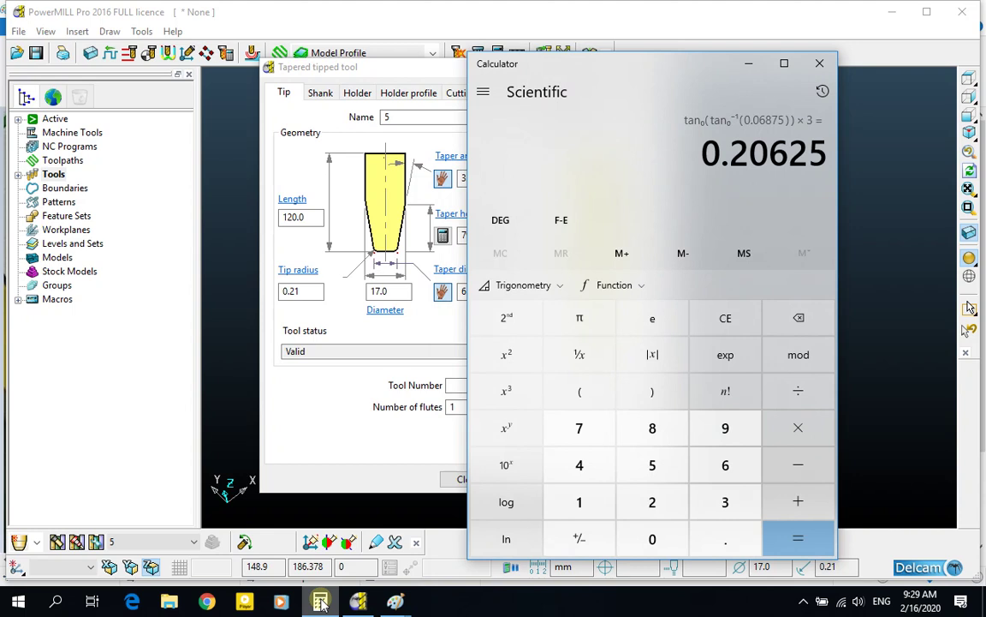
key("asterisk")
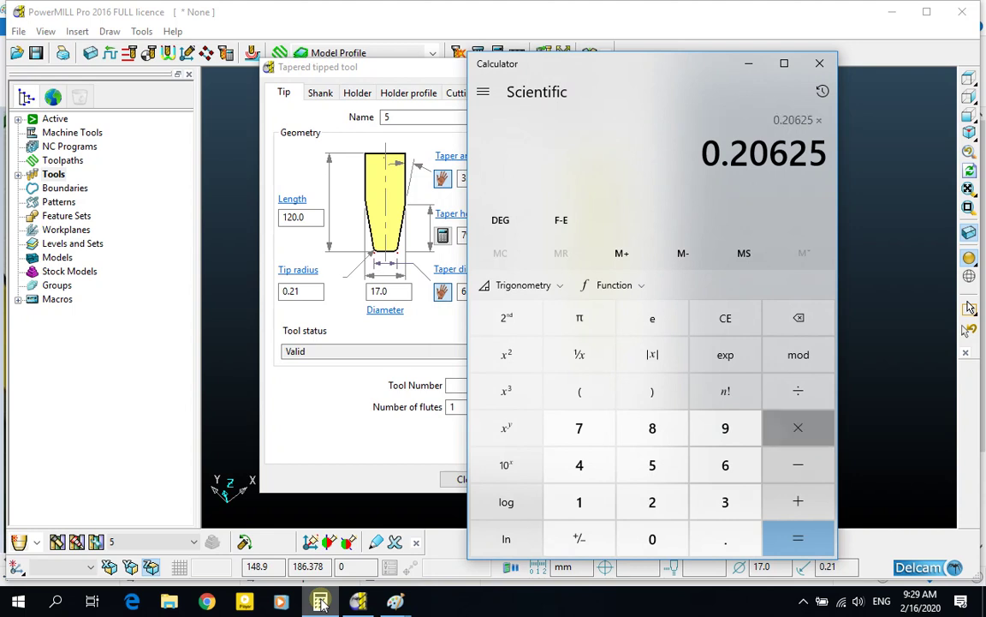
key("2")
key("Return")
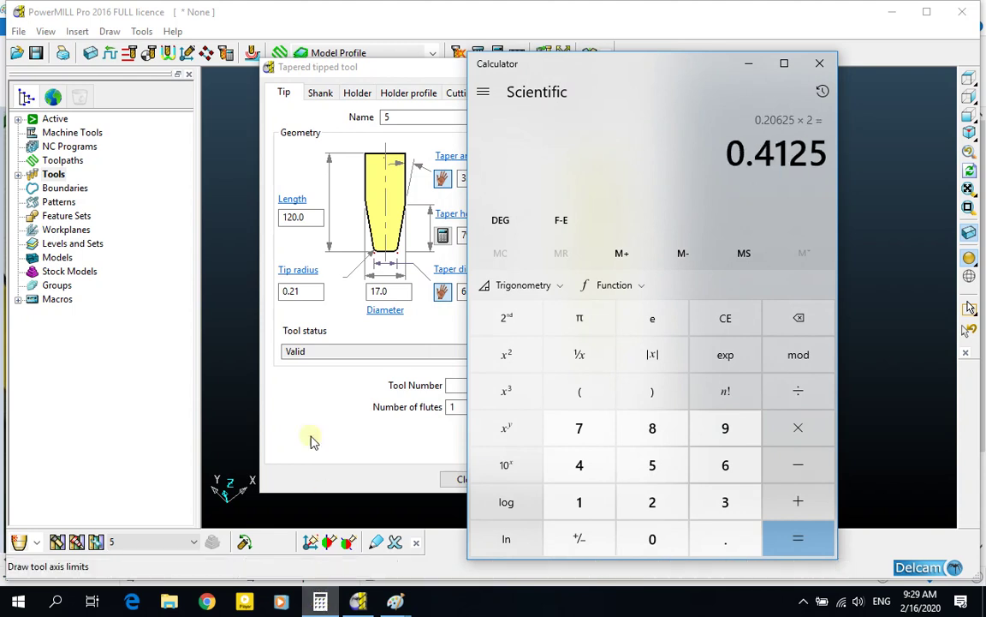
left_click(312, 290)
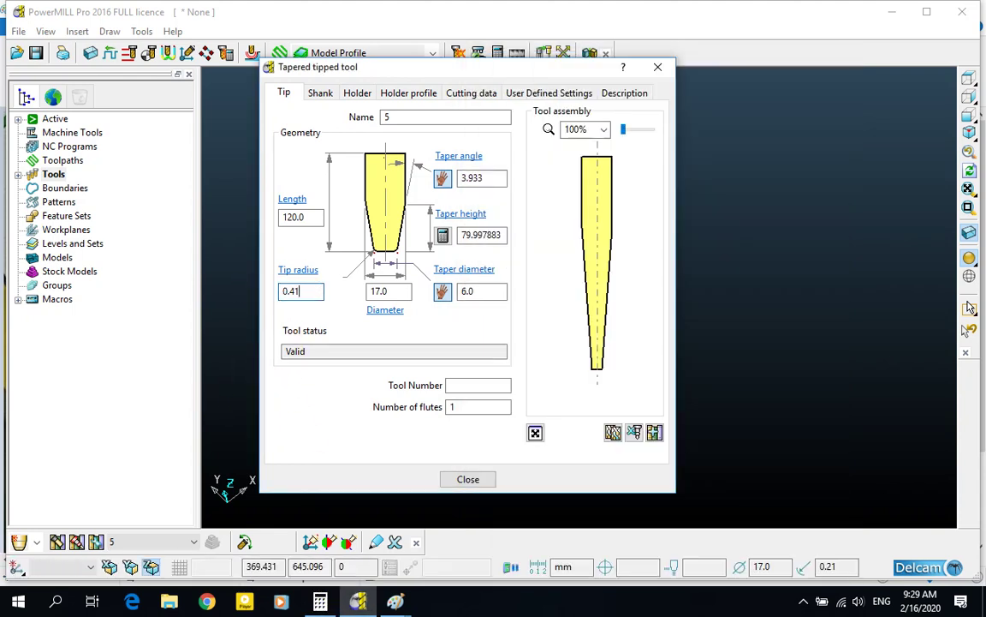
type("0.41")
key("Return")
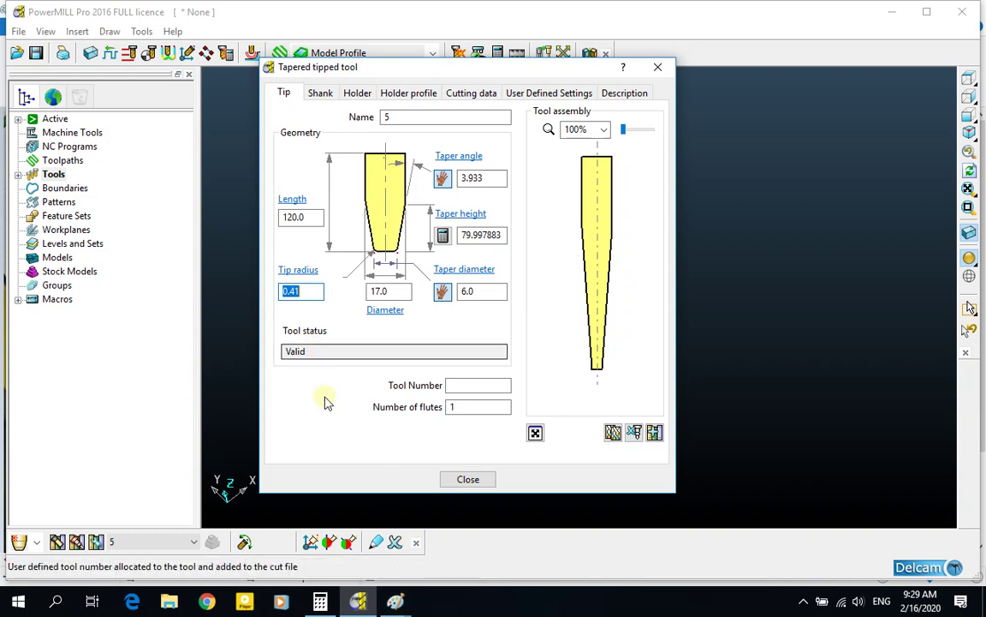
Set the tip radius to 1 and check the formula sketch in Paint.
type("1")
key("Return")
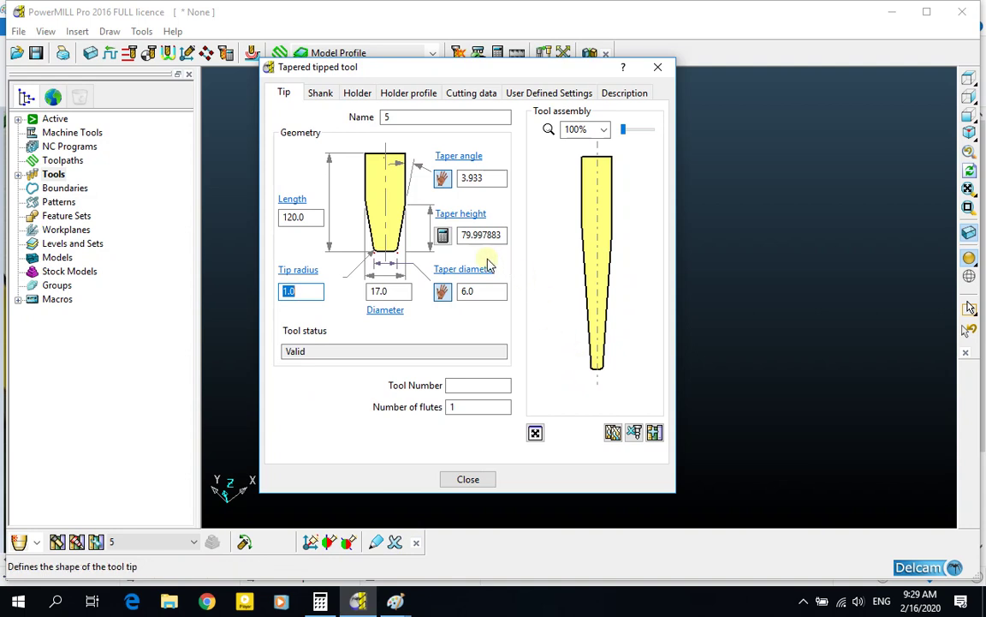
left_click(395, 602)
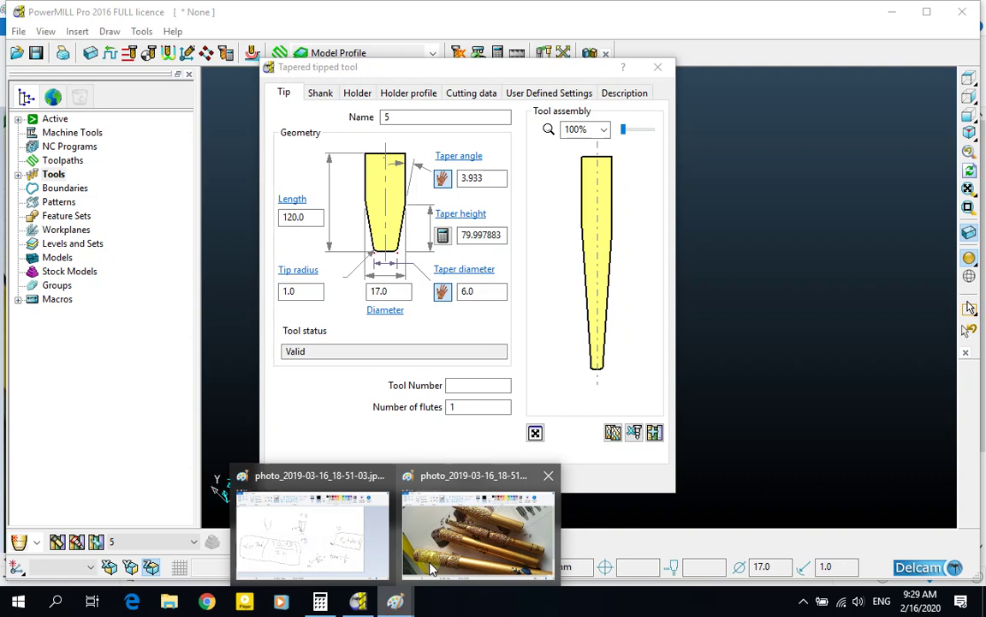
left_click(351, 531)
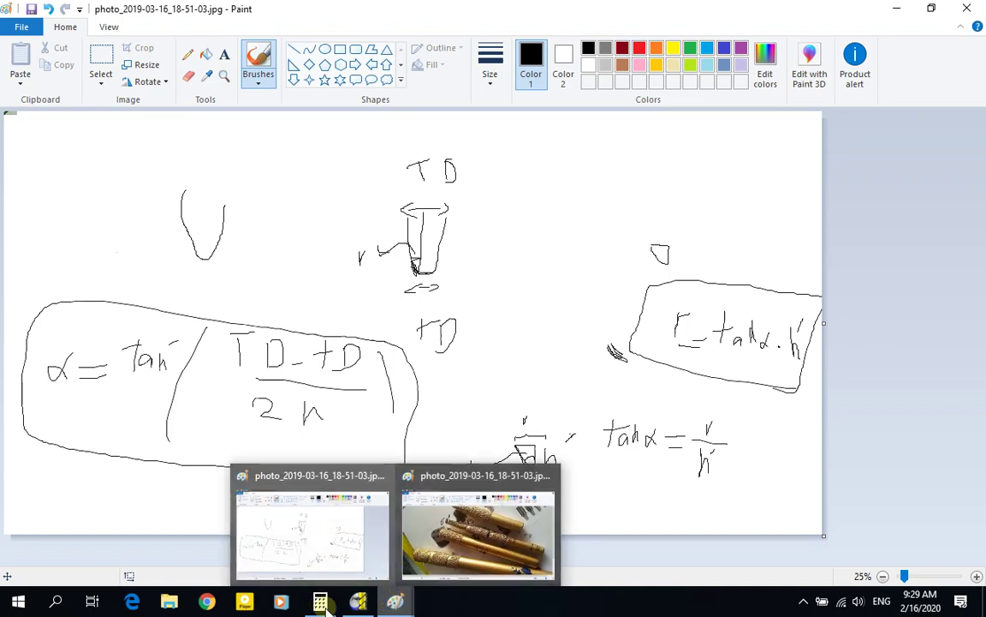
left_click(343, 526)
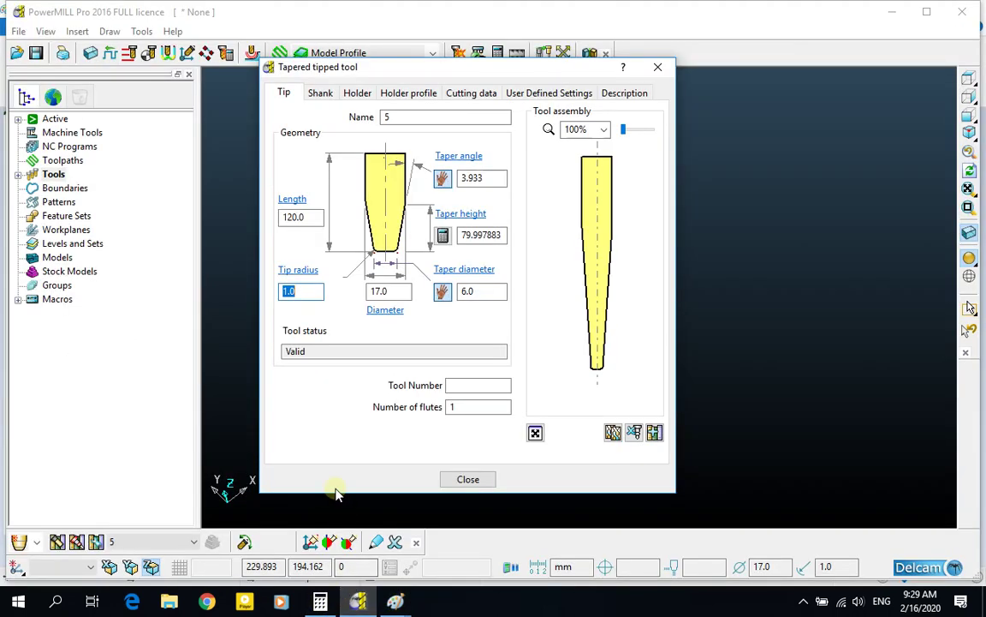
Test larger tip radii, including 3.3, and leave the tapered tipped tool's tip radius at 3.2.
type("3")
key("Return")
type("3.")
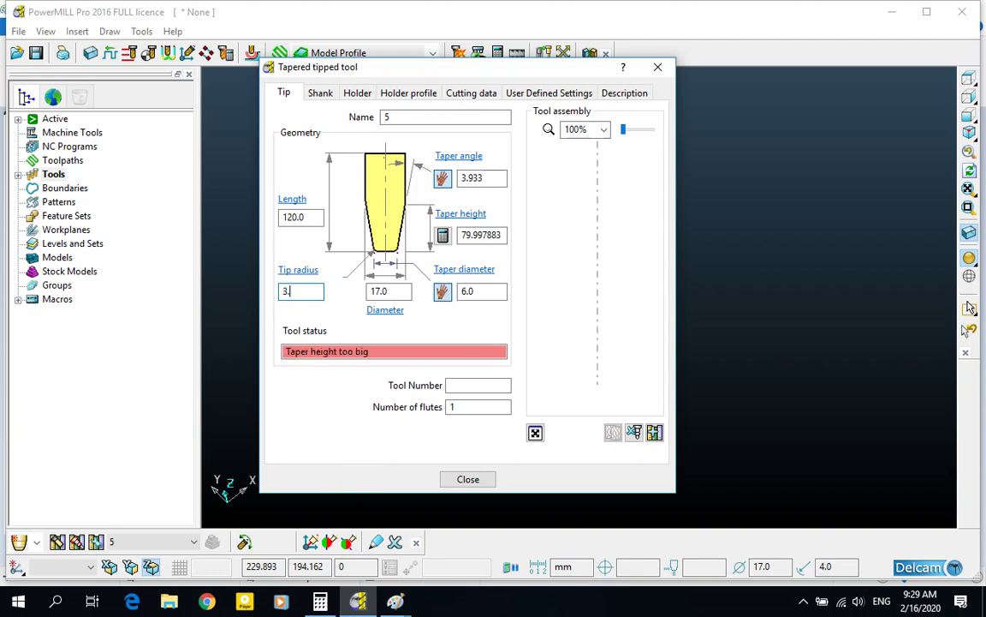
type("2")
key("Return")
type("3.3")
key("Return")
type("3.2")
key("Return")
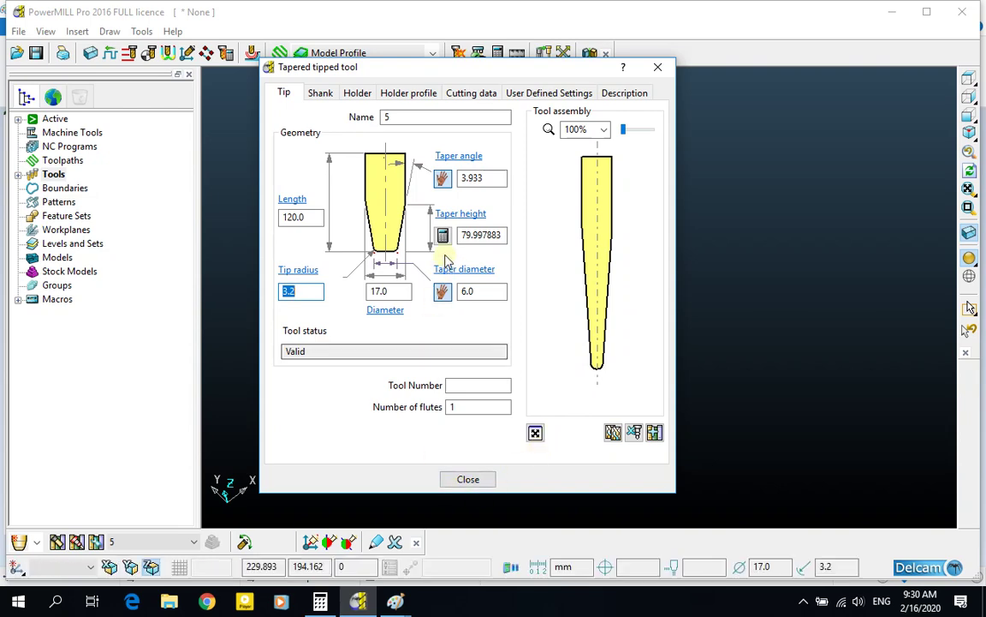
Close the tapered tipped tool form and create a new Drill tool.
left_click(444, 480)
left_click(38, 542)
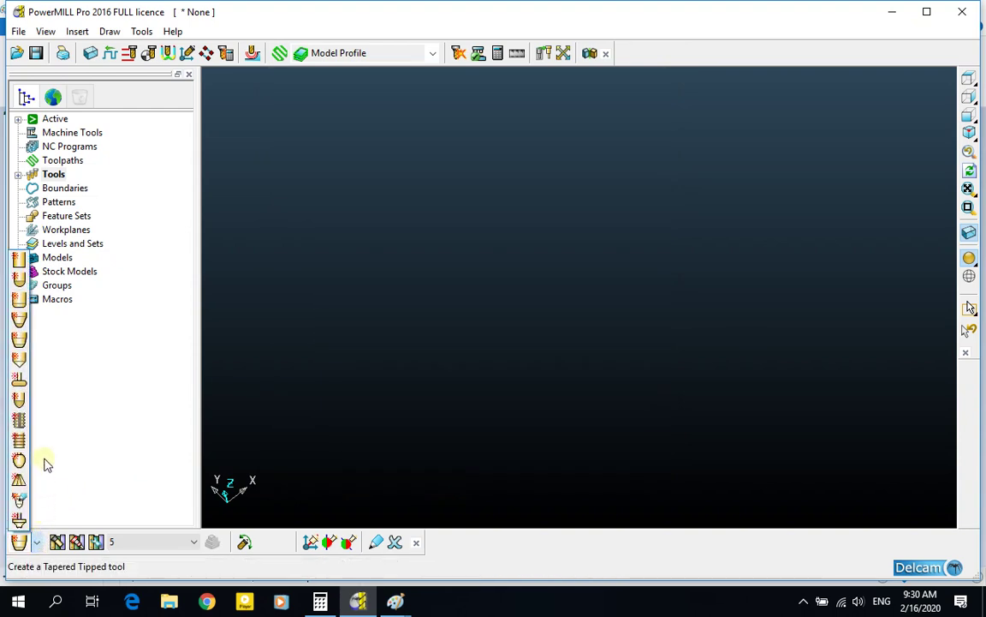
left_click(22, 360)
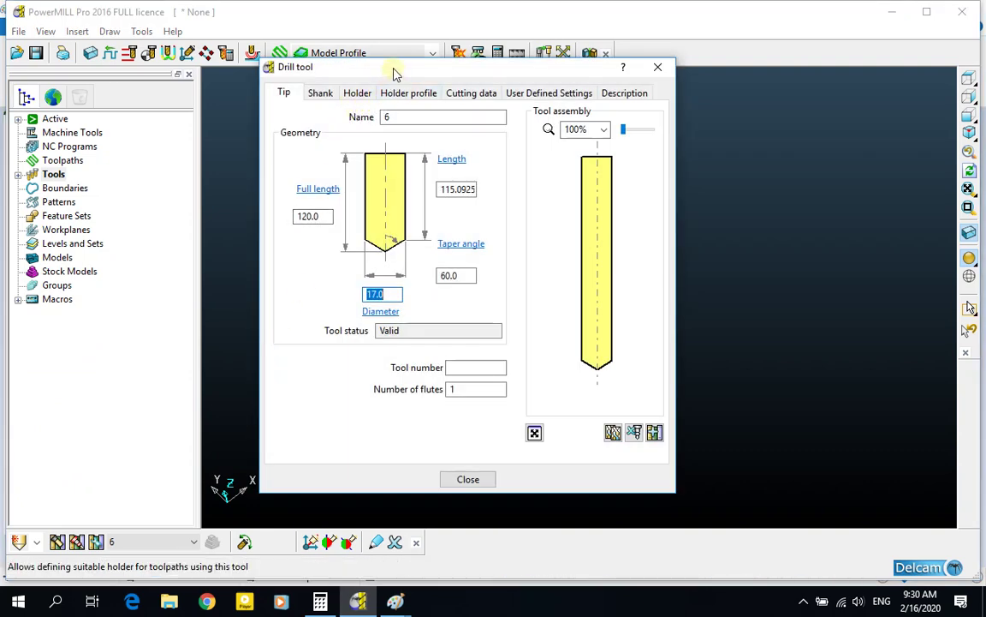
left_click_drag(395, 72, 434, 78)
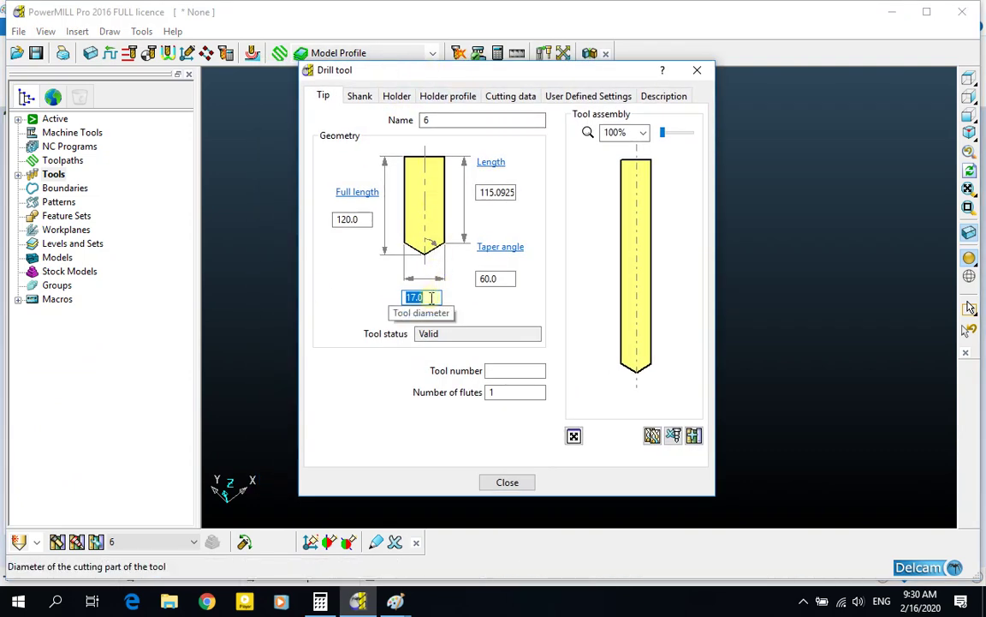
Close the annotated cutter photo window in Paint.
mouse_move(407, 597)
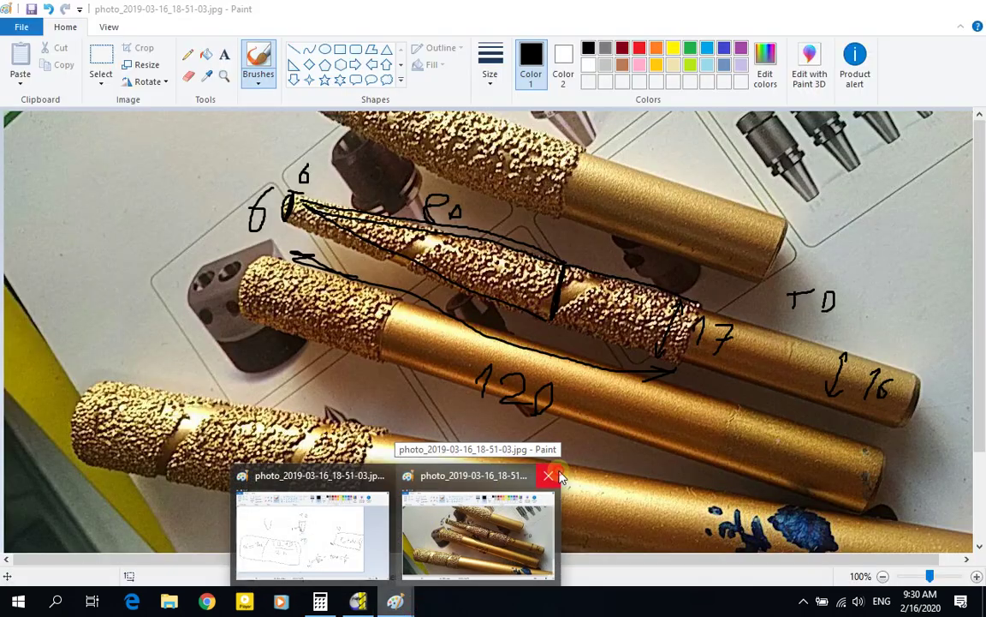
left_click(555, 476)
left_click(526, 310)
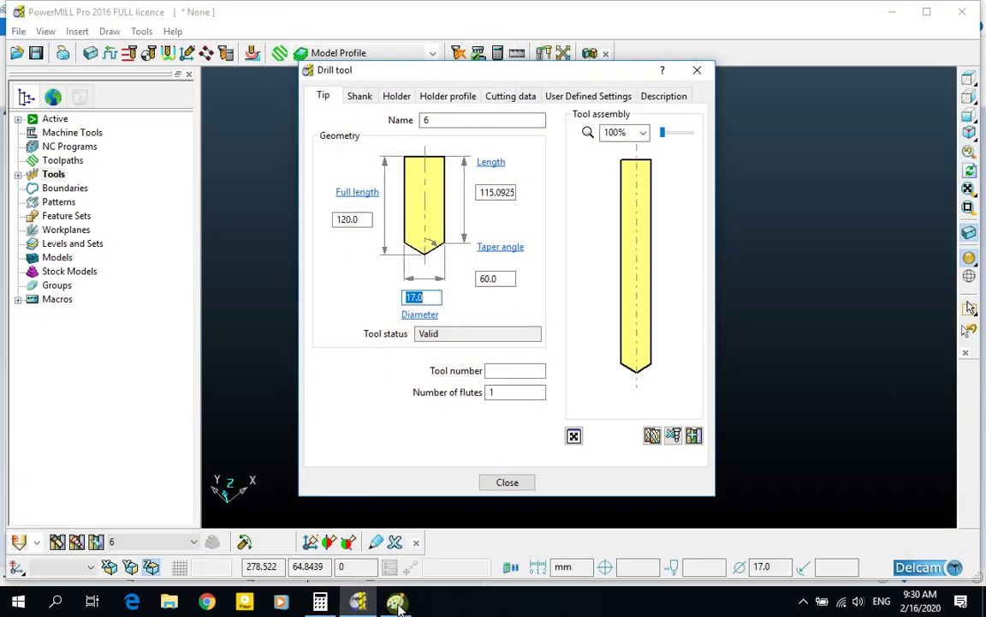
Switch to Paint, shrink the canvas to crop off the old drawing, and enlarge it to a blank 3724 × 2144 px sheet.
left_click(395, 602)
left_click_drag(824, 534, 156, 190)
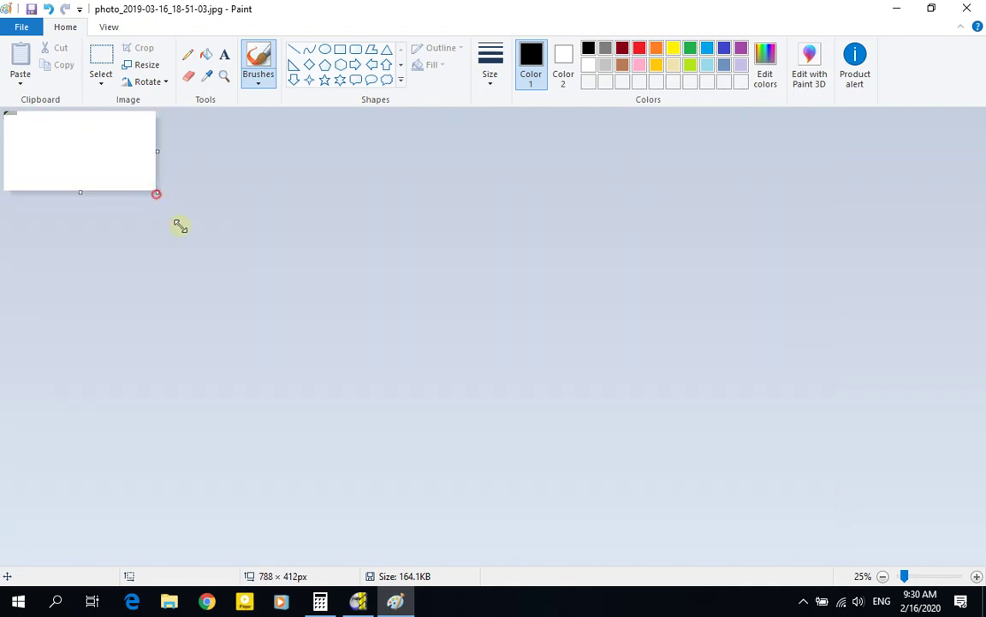
left_click_drag(179, 226, 670, 531)
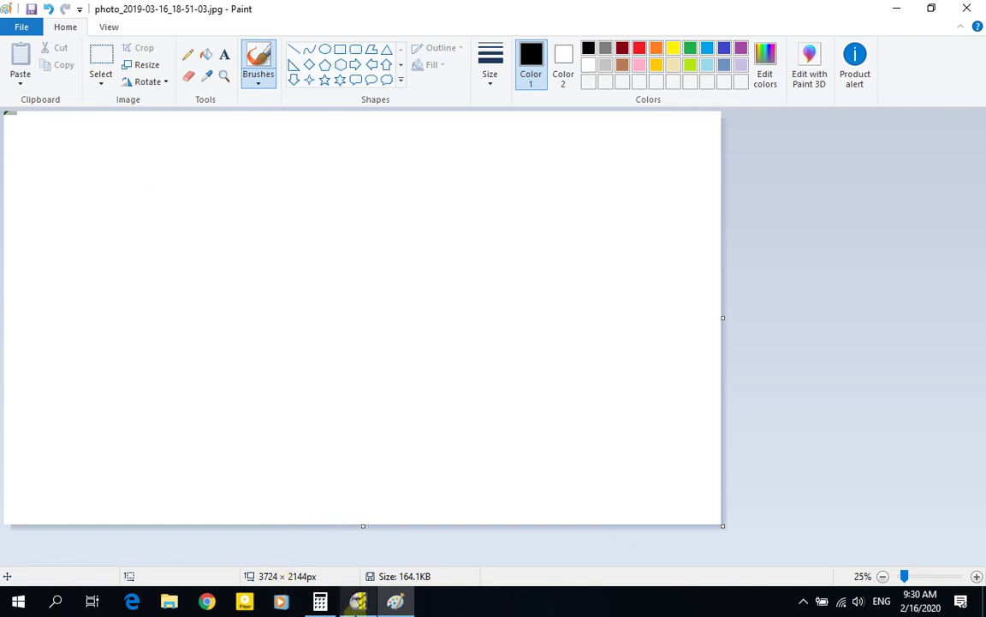
Sketch the drill outline with a pointed tip, a centre line and a half-angle mark, using the Drill tool form as reference.
left_click(358, 603)
left_click(394, 602)
left_click_drag(332, 199, 348, 300)
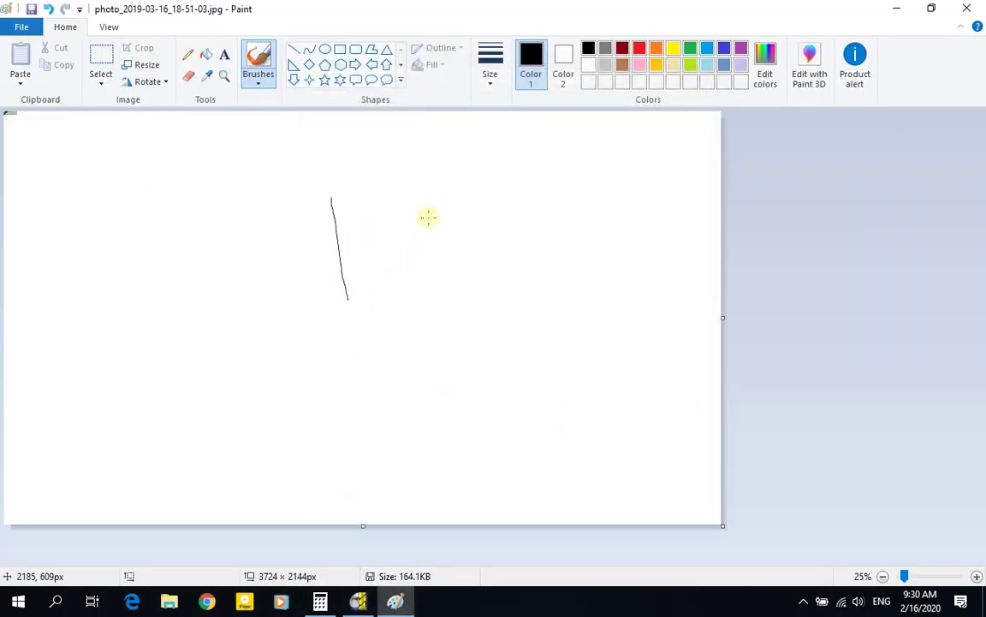
mouse_move(429, 213)
left_mouse_down()
mouse_move(430, 307)
mouse_move(396, 349)
left_mouse_up()
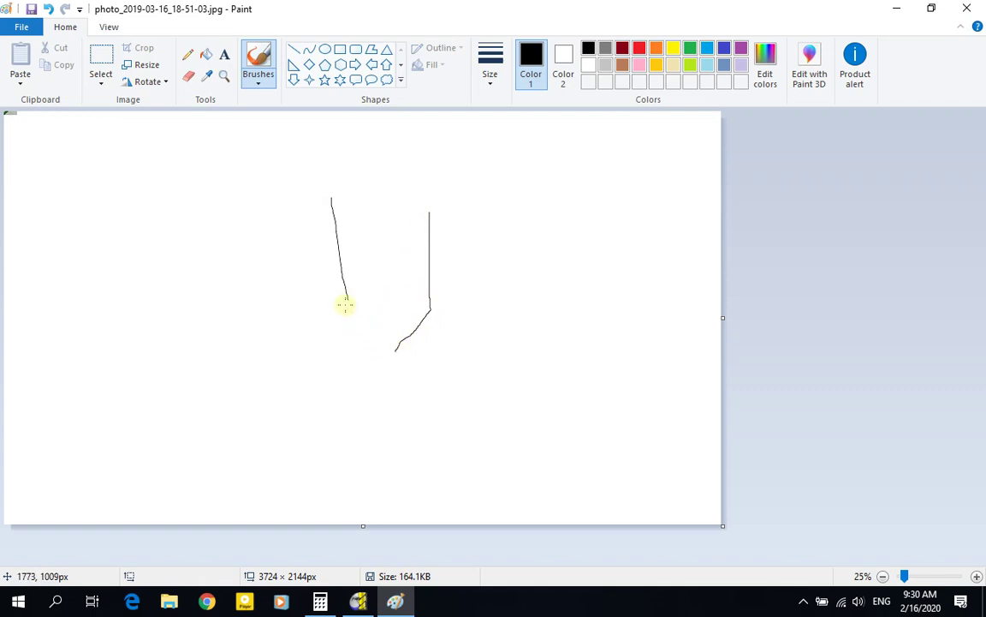
left_click_drag(348, 297, 391, 346)
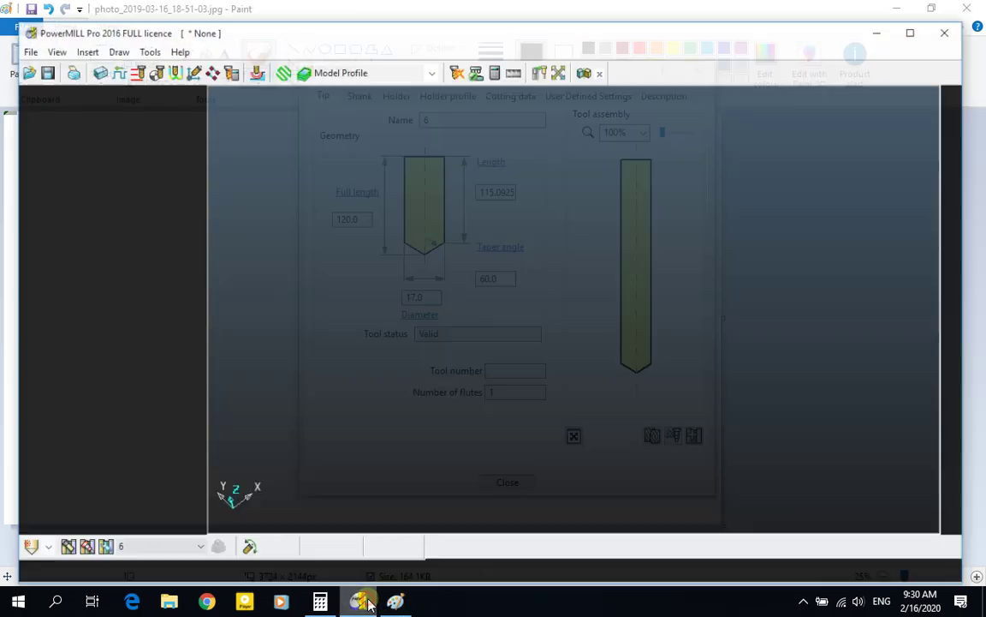
left_click(332, 537)
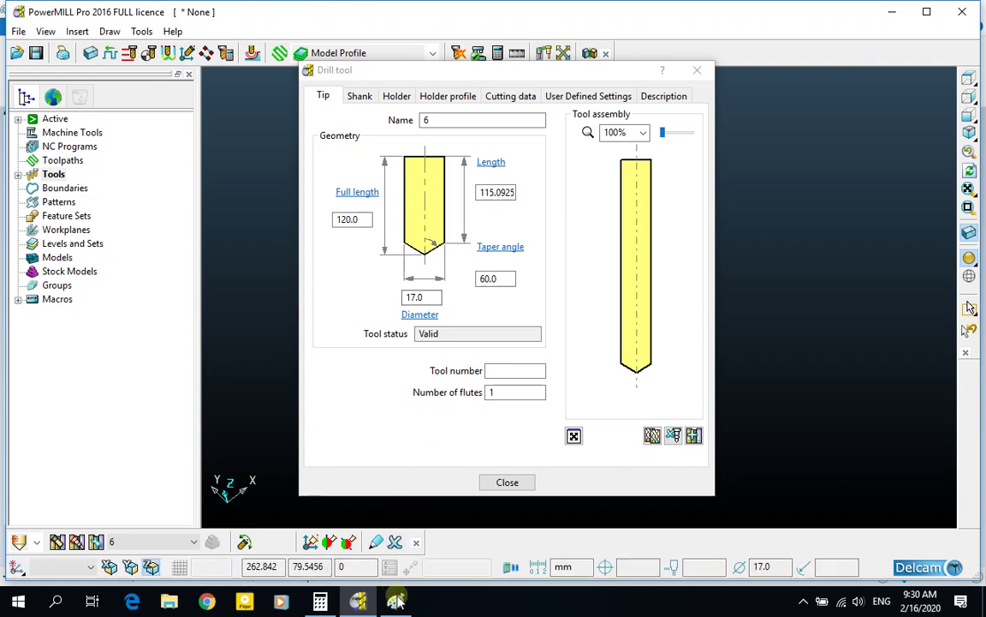
left_click(358, 538)
mouse_move(348, 298)
left_mouse_down()
mouse_move(429, 298)
mouse_move(391, 319)
mouse_move(394, 343)
left_mouse_up()
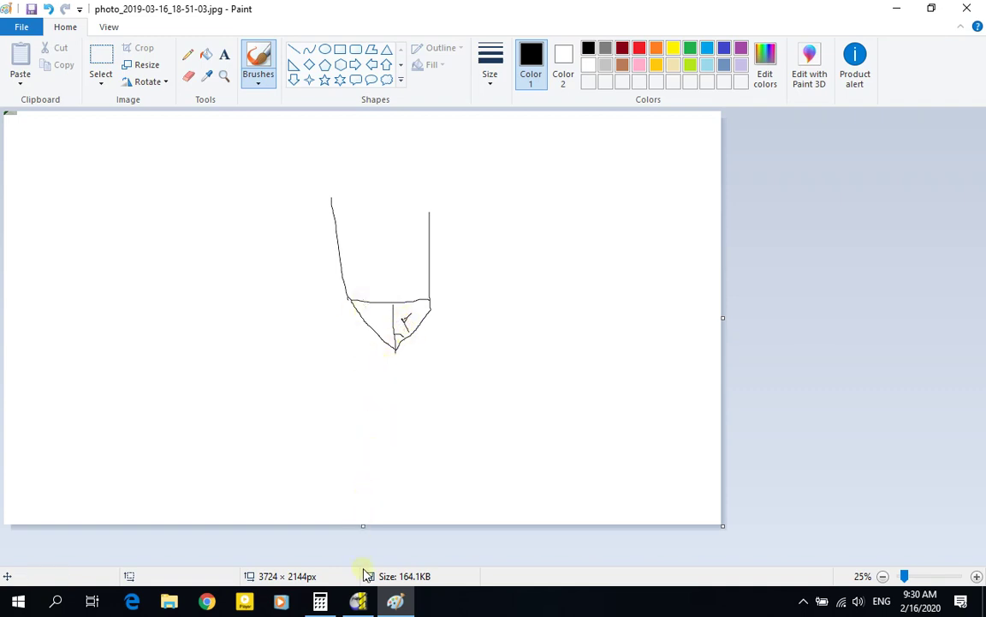
Draw a double-headed arrow along the drill's straight body and label it L, matching the Length dimension in the Drill tool form.
left_click(360, 602)
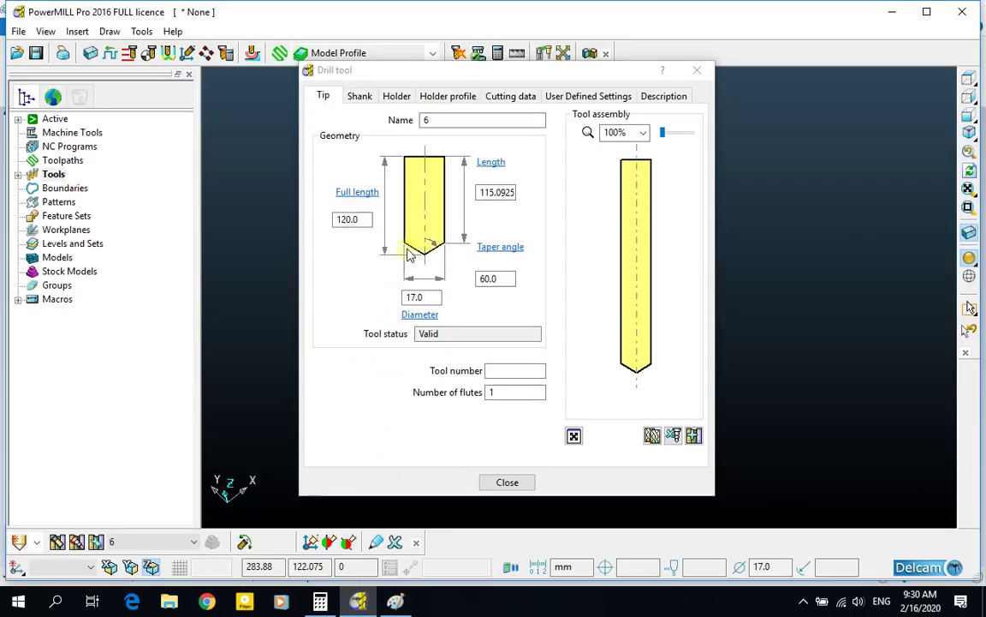
left_click(356, 599)
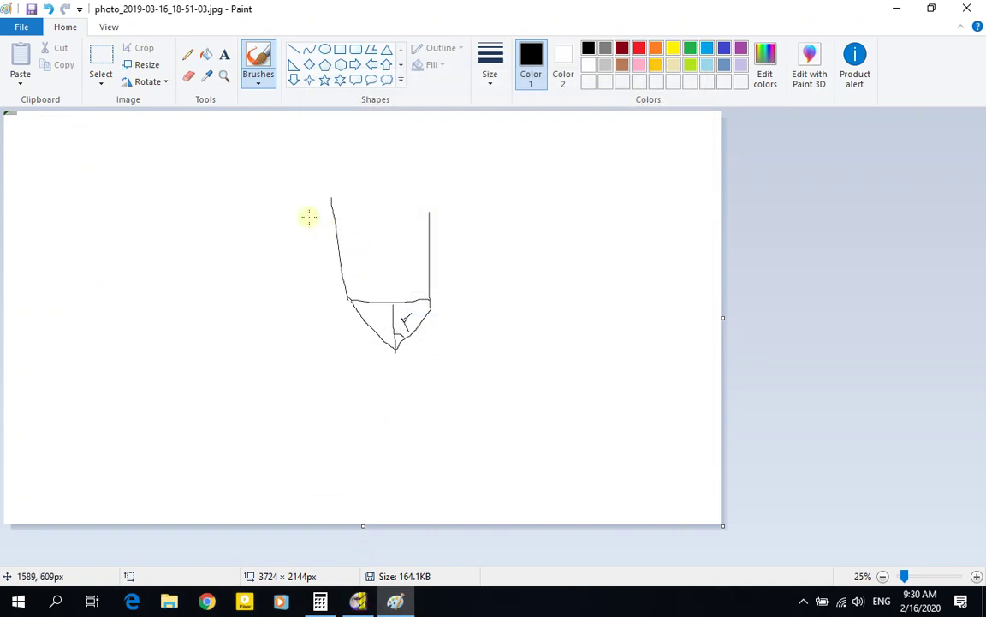
mouse_move(311, 201)
left_mouse_down()
mouse_move(336, 314)
mouse_move(325, 287)
left_mouse_up()
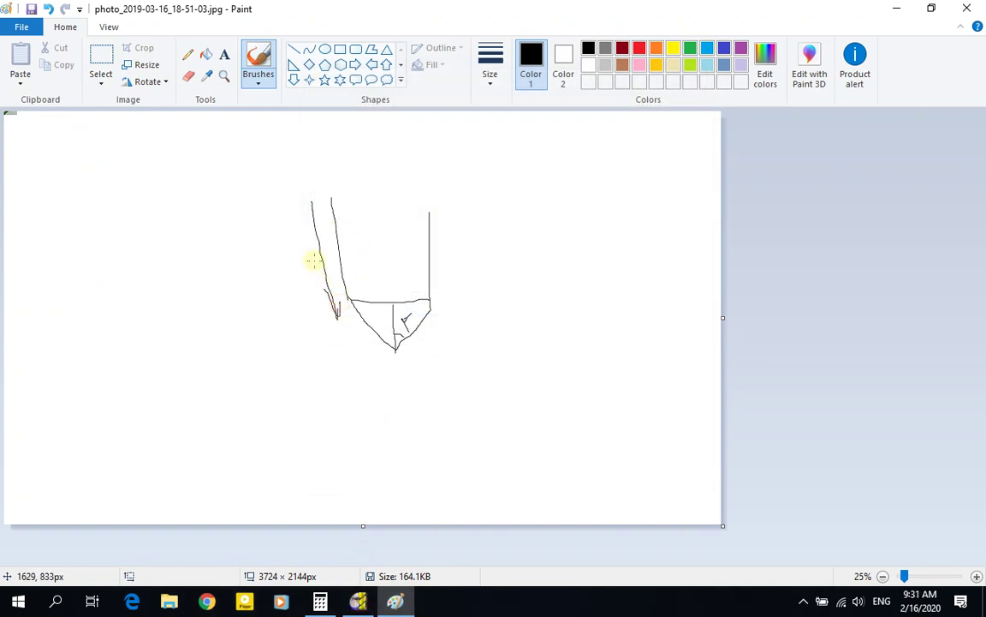
left_click_drag(315, 205, 314, 220)
left_click(358, 601)
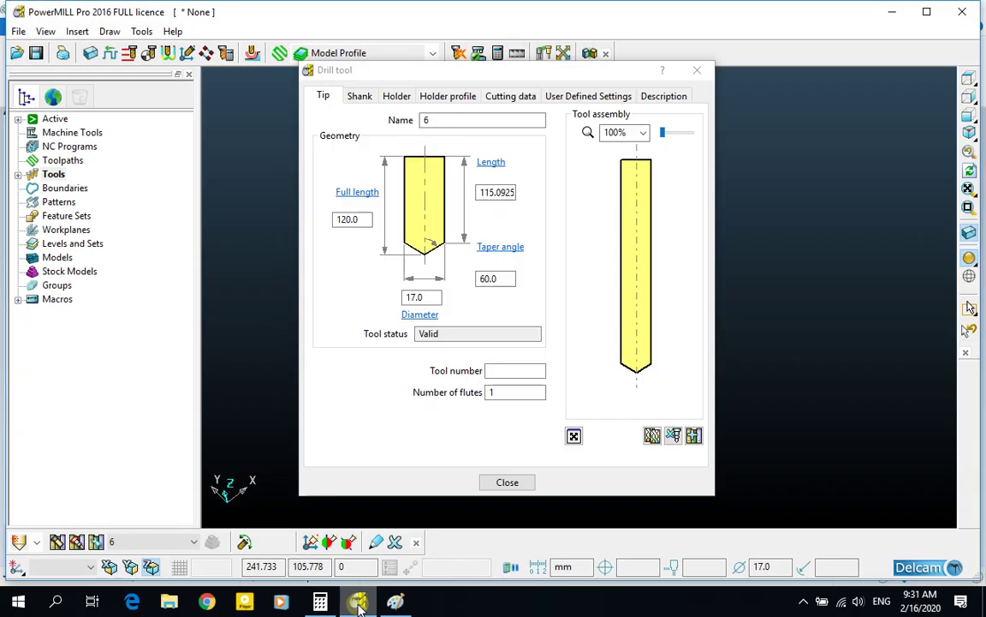
left_click(358, 601)
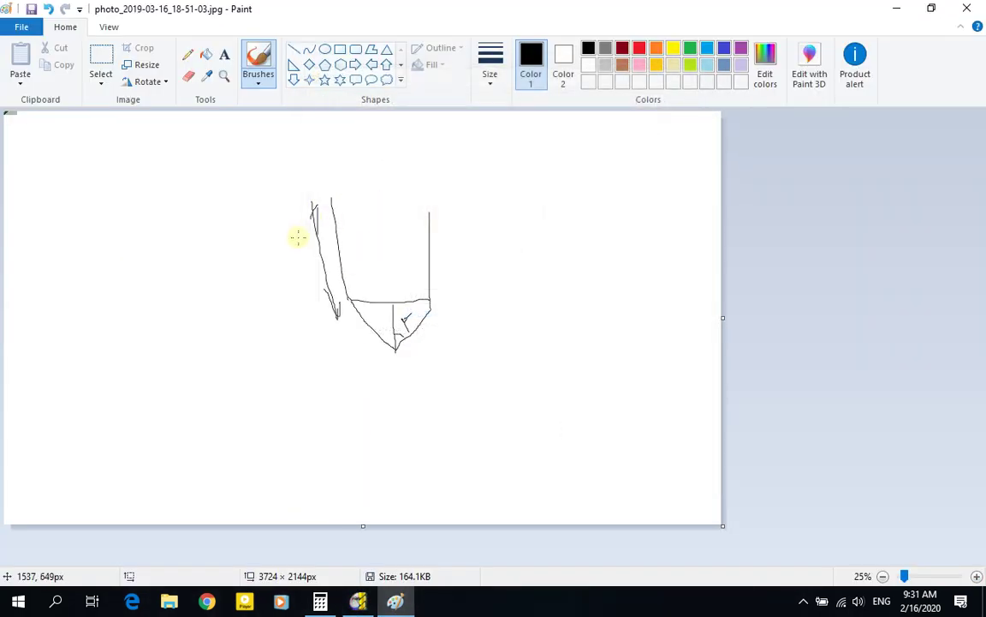
mouse_move(290, 225)
left_mouse_down()
mouse_move(290, 247)
mouse_move(302, 255)
left_mouse_up()
Draw a double-headed arrow from the drill's upper end past its tip and label it FL for full length.
left_click_drag(450, 214, 451, 245)
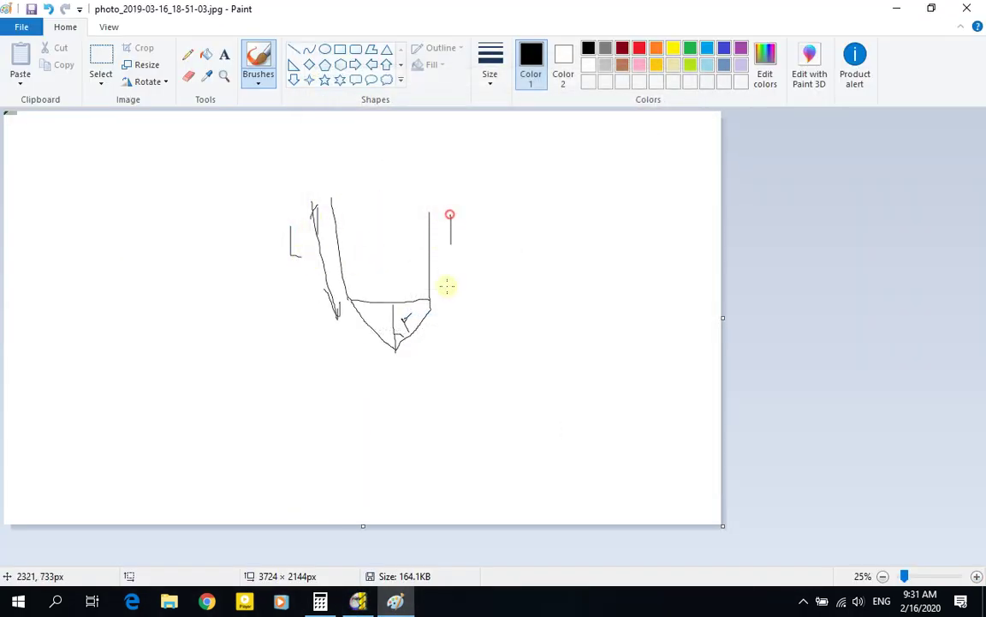
left_click_drag(447, 286, 438, 354)
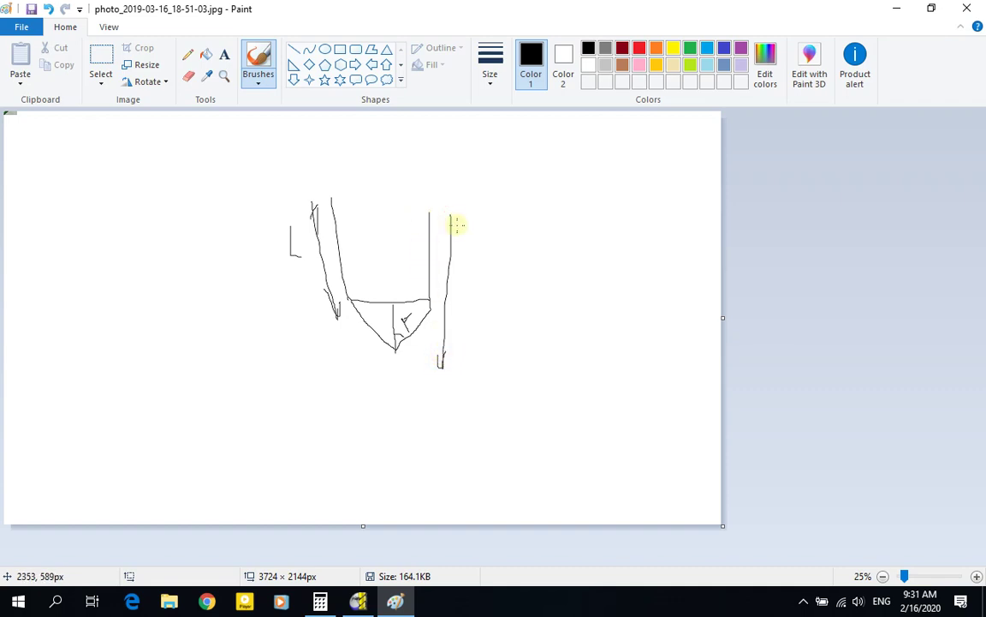
mouse_move(440, 225)
left_mouse_down()
mouse_move(477, 251)
mouse_move(470, 284)
mouse_move(469, 273)
mouse_move(484, 267)
mouse_move(517, 285)
left_mouse_up()
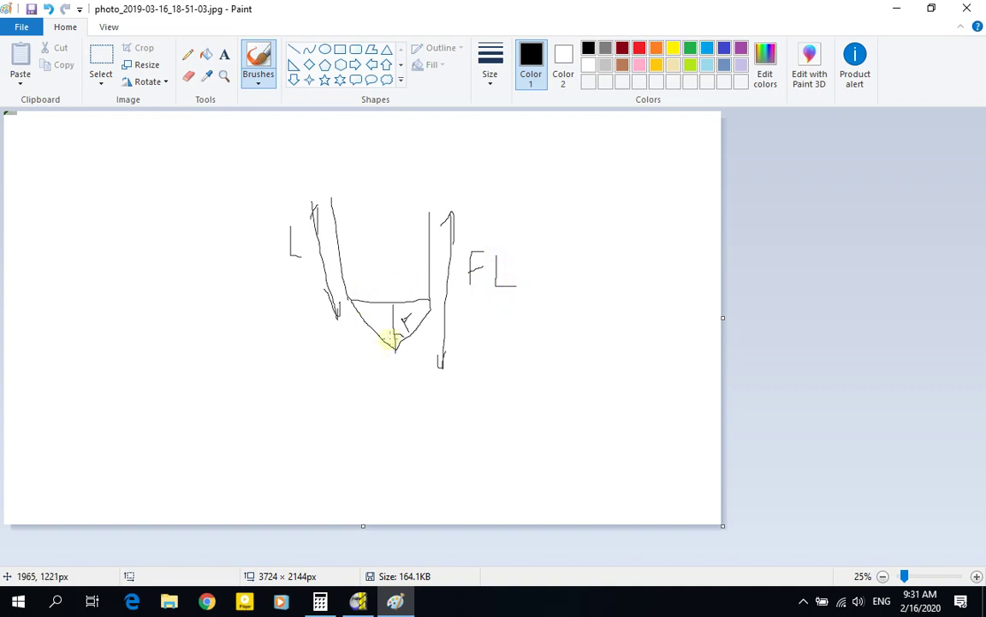
Check the drill's taper angle field, label the sketched diameter TD, and write the formula tan α = TD / 2·(FL−L).
left_click(358, 602)
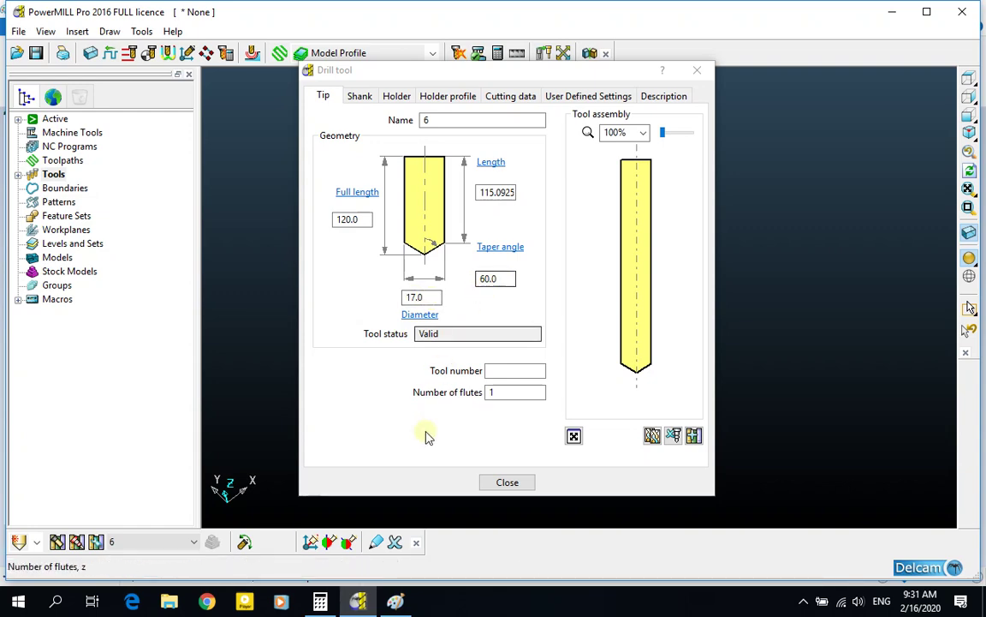
left_click(395, 602)
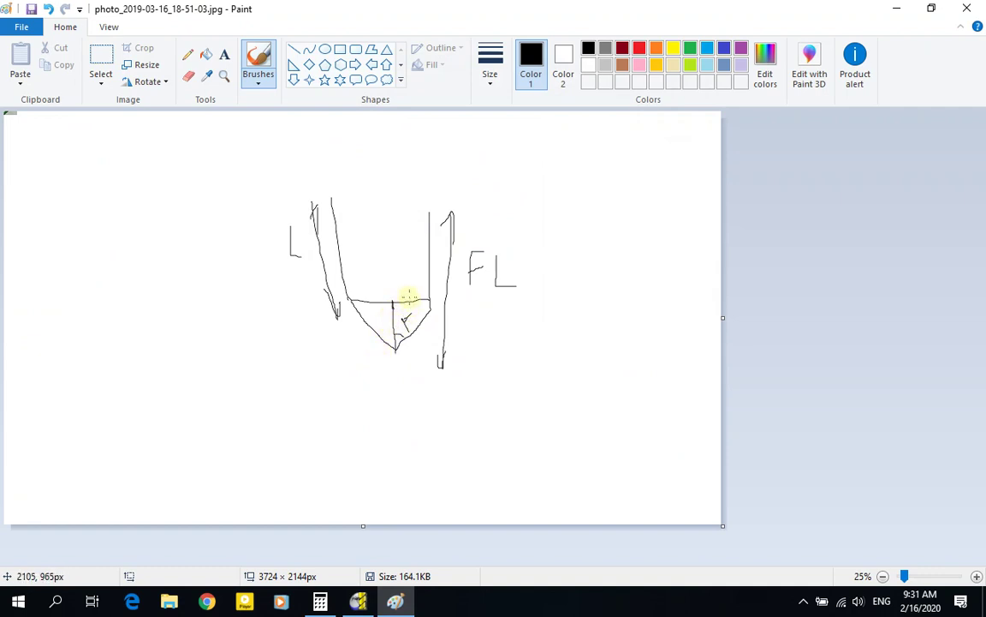
mouse_move(74, 364)
left_mouse_down()
mouse_move(74, 399)
mouse_move(76, 384)
mouse_move(65, 385)
mouse_move(147, 379)
mouse_move(171, 414)
mouse_move(177, 403)
left_mouse_up()
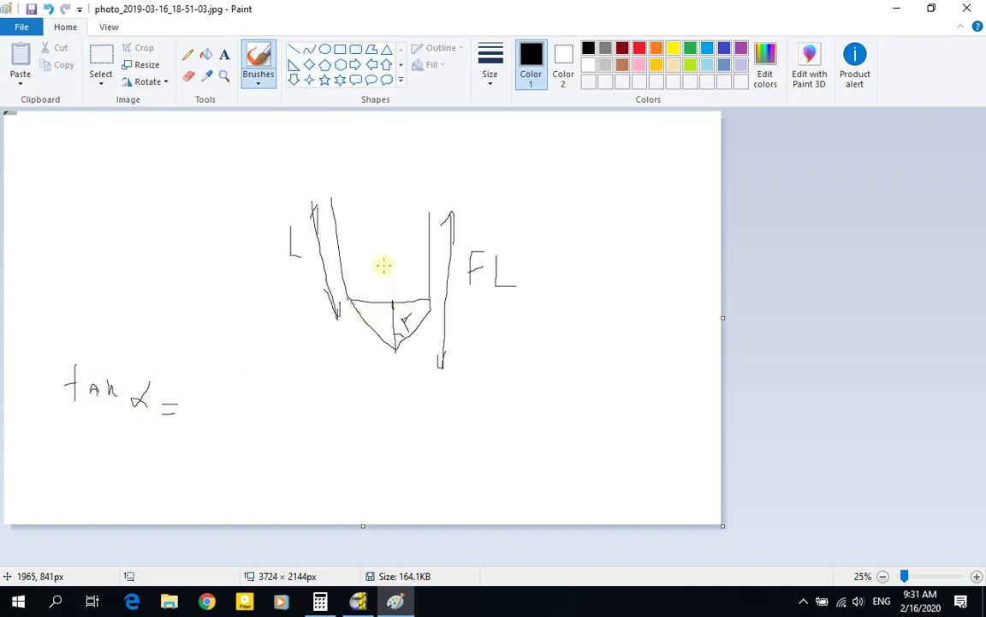
mouse_move(370, 246)
left_mouse_down()
mouse_move(370, 268)
mouse_move(378, 242)
mouse_move(403, 247)
left_mouse_up()
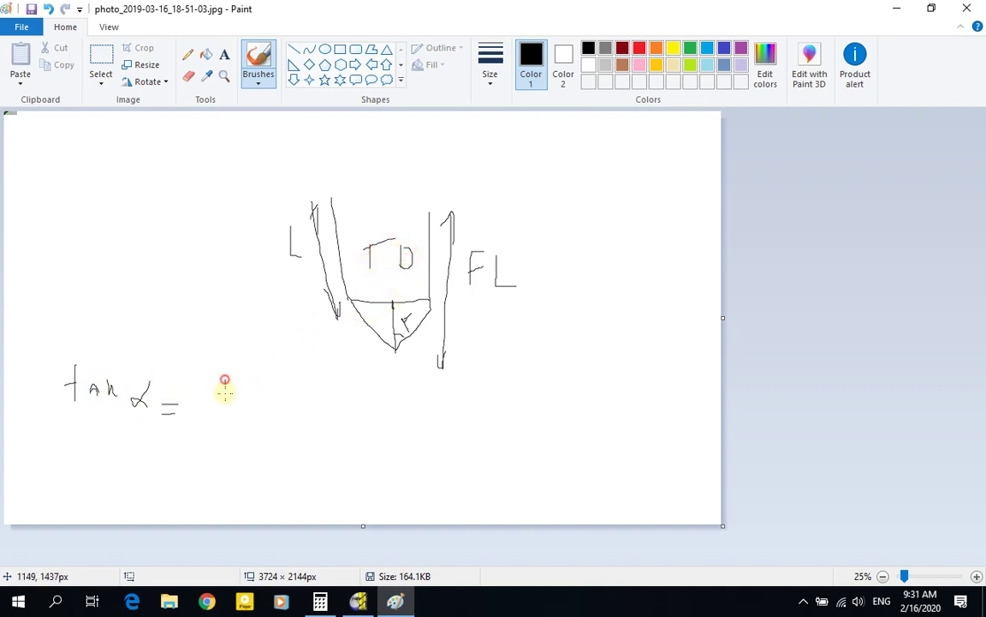
mouse_move(225, 378)
left_mouse_down()
mouse_move(225, 392)
mouse_move(253, 371)
mouse_move(267, 390)
left_mouse_up()
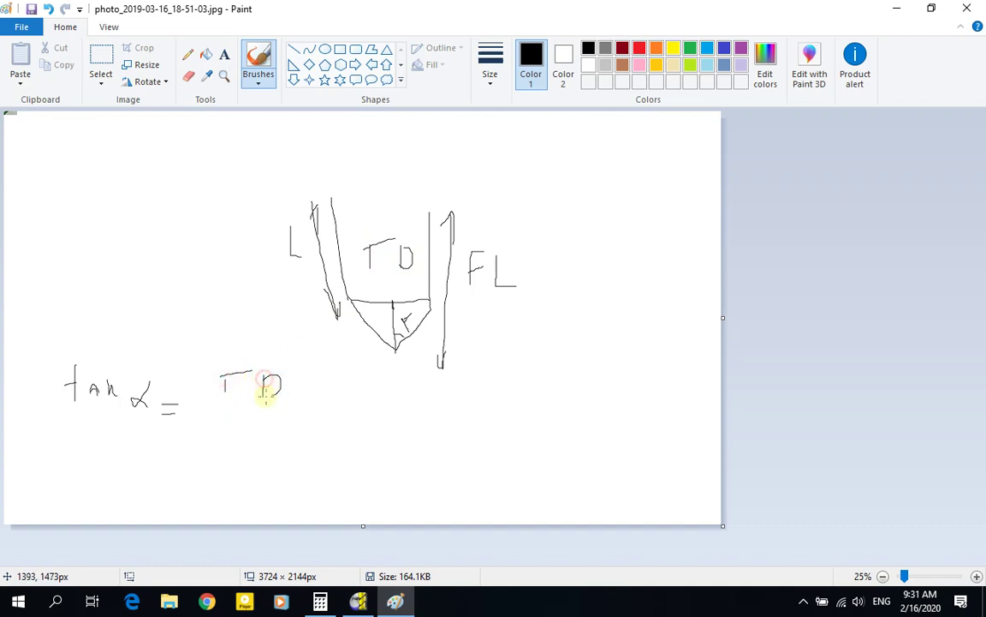
left_click_drag(199, 415, 327, 417)
mouse_move(229, 446)
left_mouse_down()
mouse_move(220, 462)
mouse_move(235, 470)
left_mouse_up()
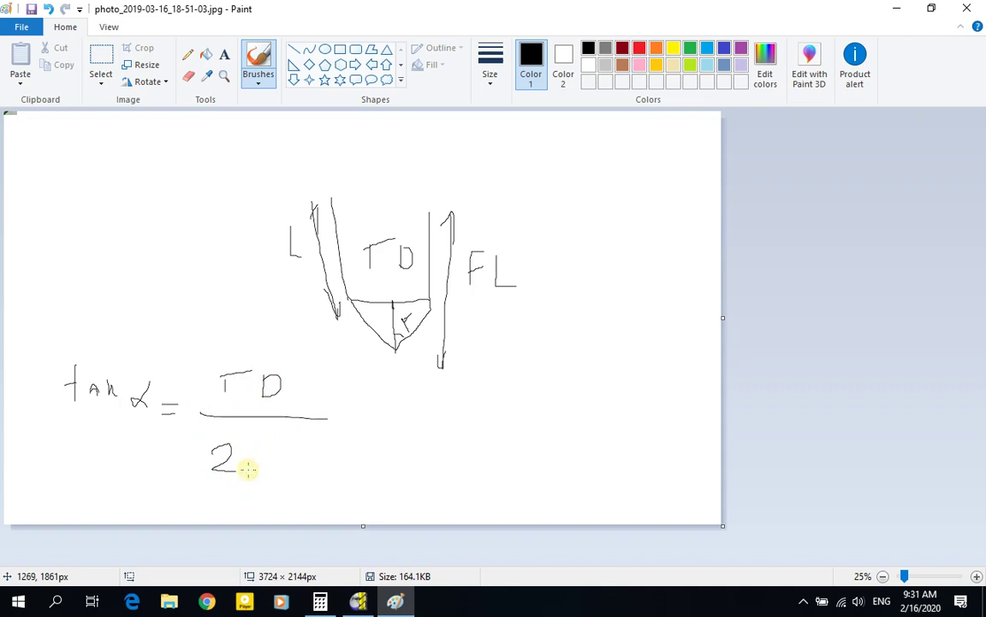
left_click(249, 467)
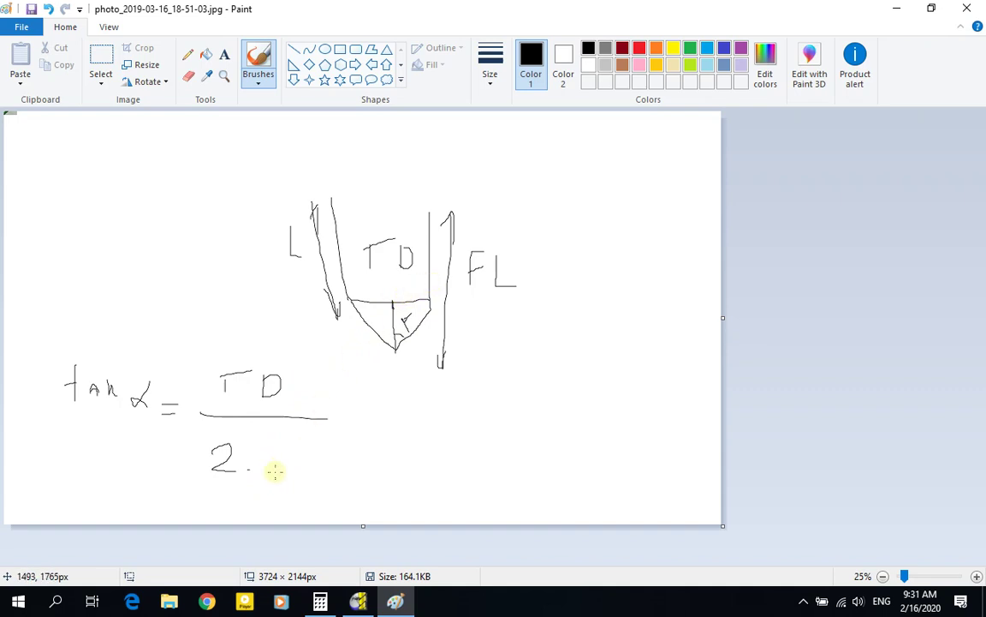
left_click_drag(272, 439, 252, 489)
mouse_move(291, 448)
left_mouse_down()
mouse_move(269, 459)
mouse_move(311, 477)
mouse_move(341, 474)
mouse_move(336, 489)
left_mouse_up()
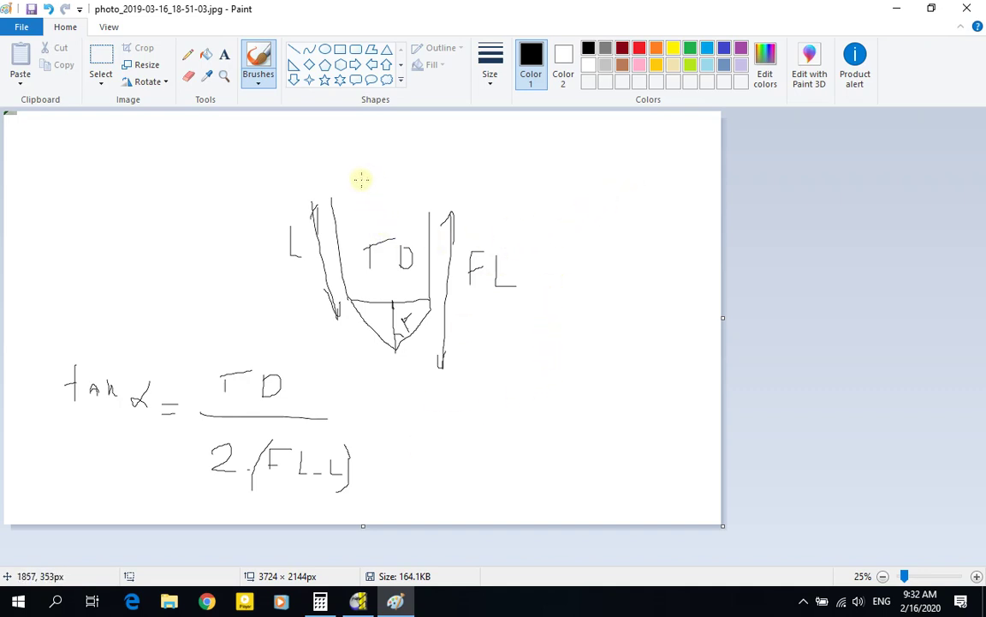
Note the values 16 for TD, 120 for FL and 80 for L, and write 16 / (2×40) beside the formula.
mouse_move(359, 179)
left_mouse_down()
mouse_move(367, 204)
mouse_move(386, 196)
left_mouse_up()
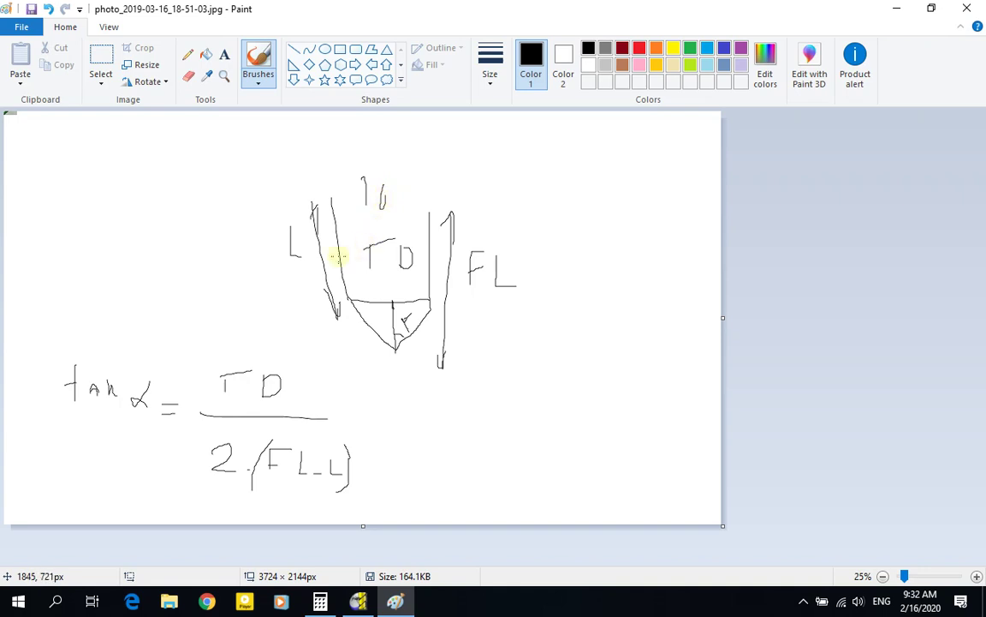
left_click_drag(561, 283, 572, 295)
left_click_drag(579, 279, 601, 302)
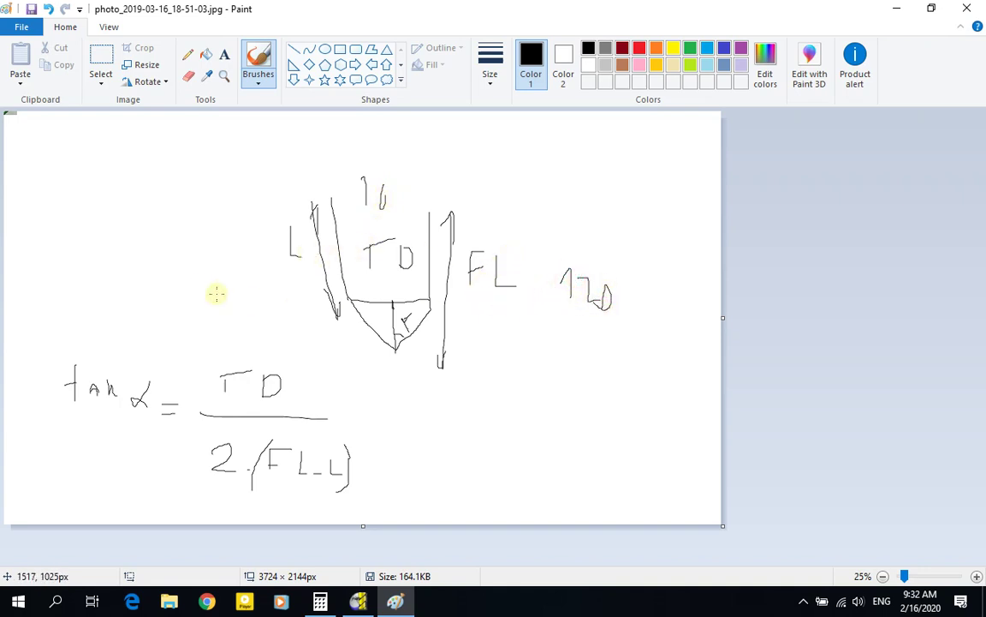
mouse_move(238, 250)
left_mouse_down()
mouse_move(229, 259)
mouse_move(251, 256)
left_mouse_up()
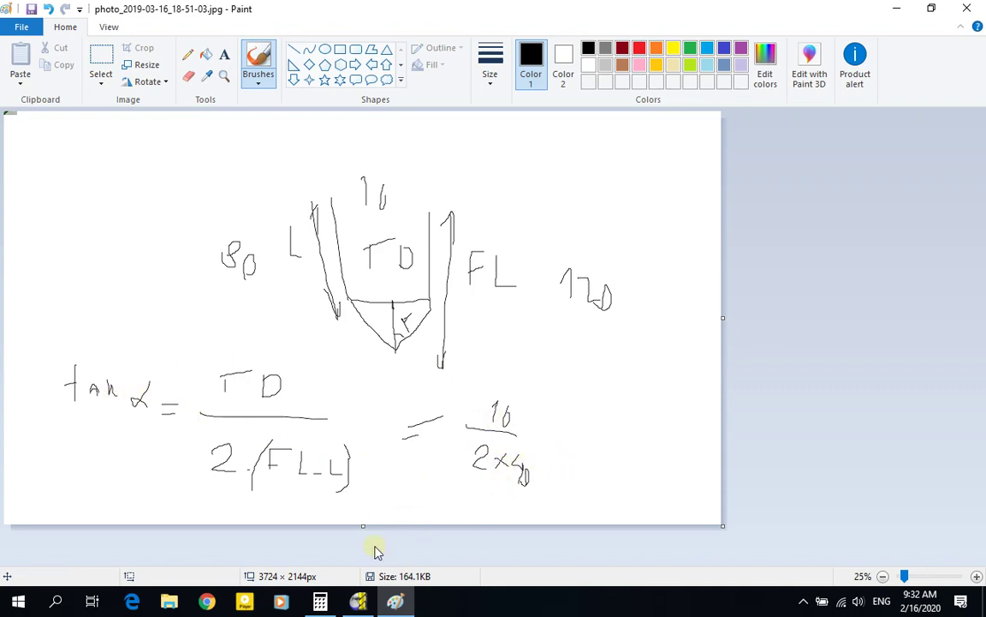
Calculate 16 ÷ 80 in Calculator and take the inverse tangent of the result in degrees.
left_click(320, 602)
type("1")
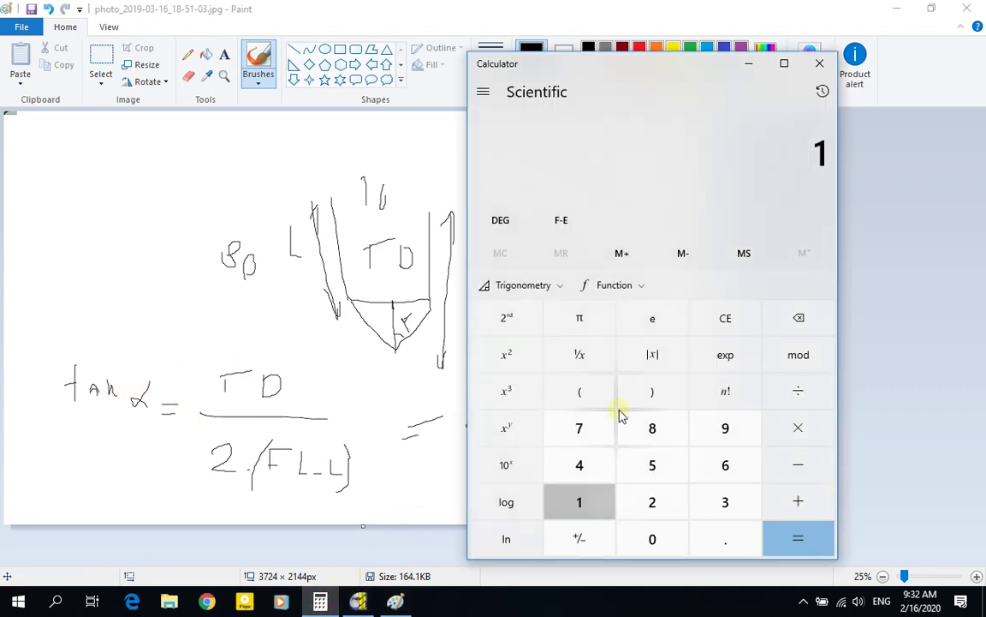
type("6/80")
key("Return")
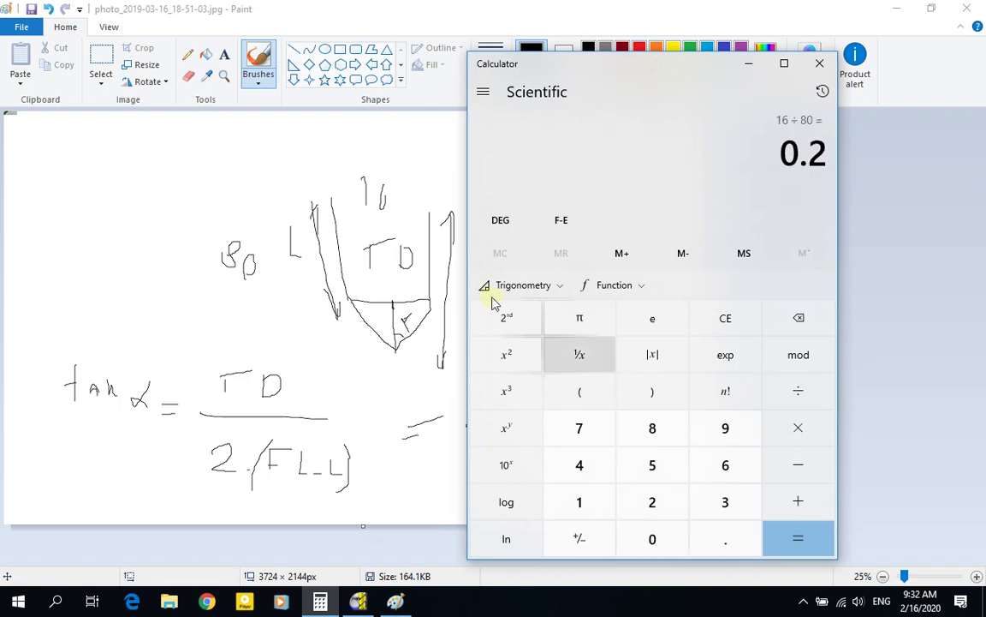
left_click(538, 285)
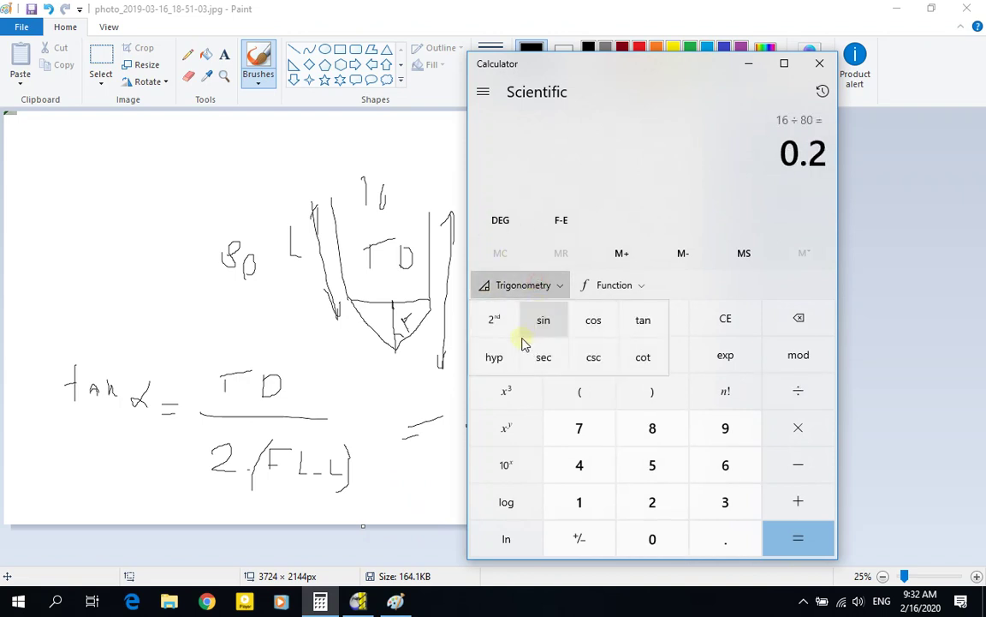
left_click(506, 319)
left_click(638, 317)
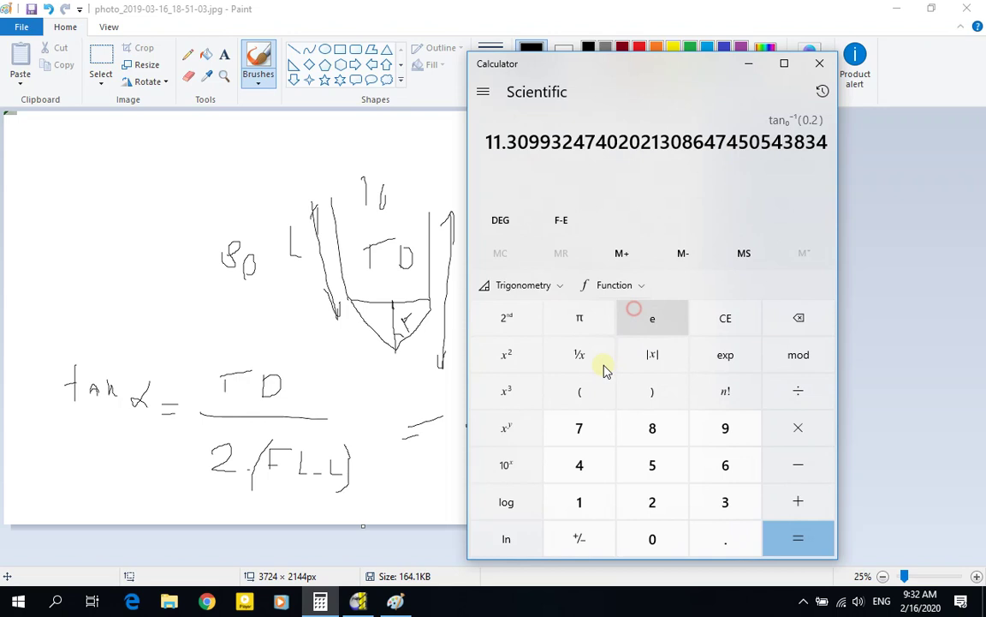
left_click(747, 60)
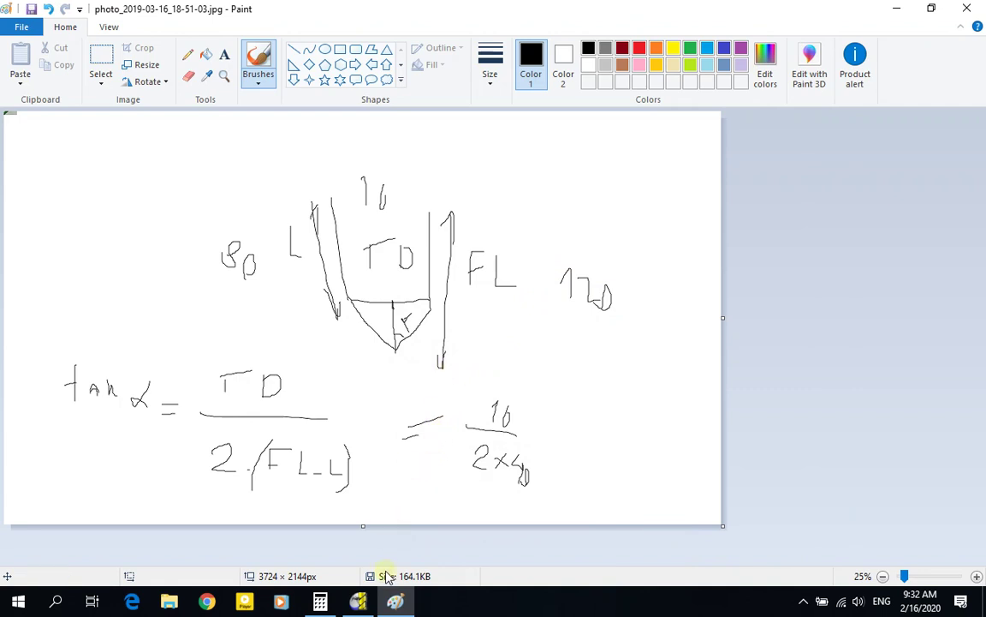
Switch to PowerMILL and set the drill tool's diameter to 16 and its taper angle to 11.31.
left_click(358, 602)
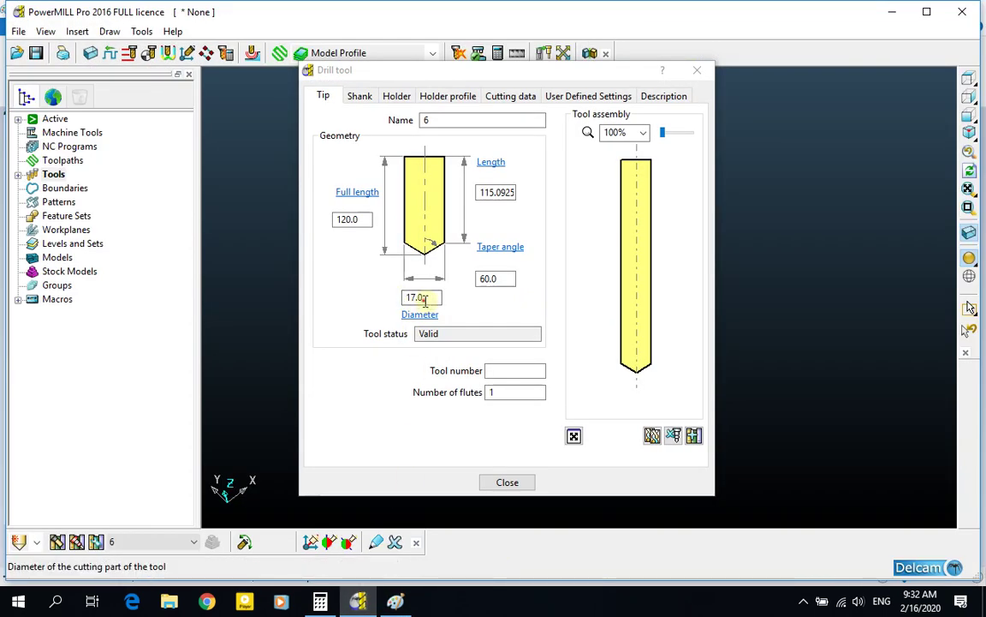
left_click(425, 300)
type("16")
key("Tab")
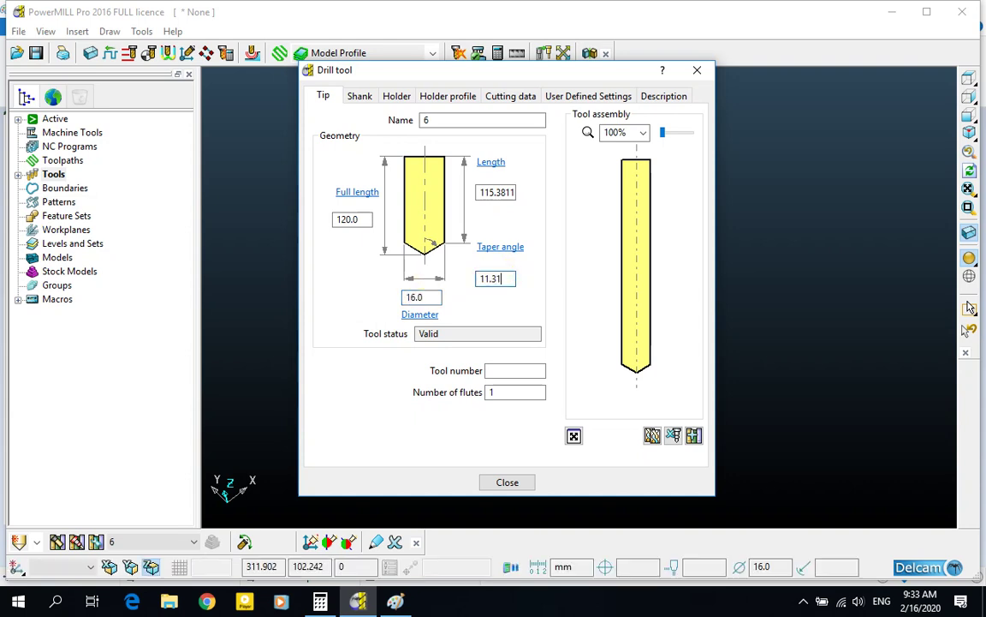
key("Return")
Set the drill tool's length to 80 and its full length to 120, and close its definition.
double_click(478, 193)
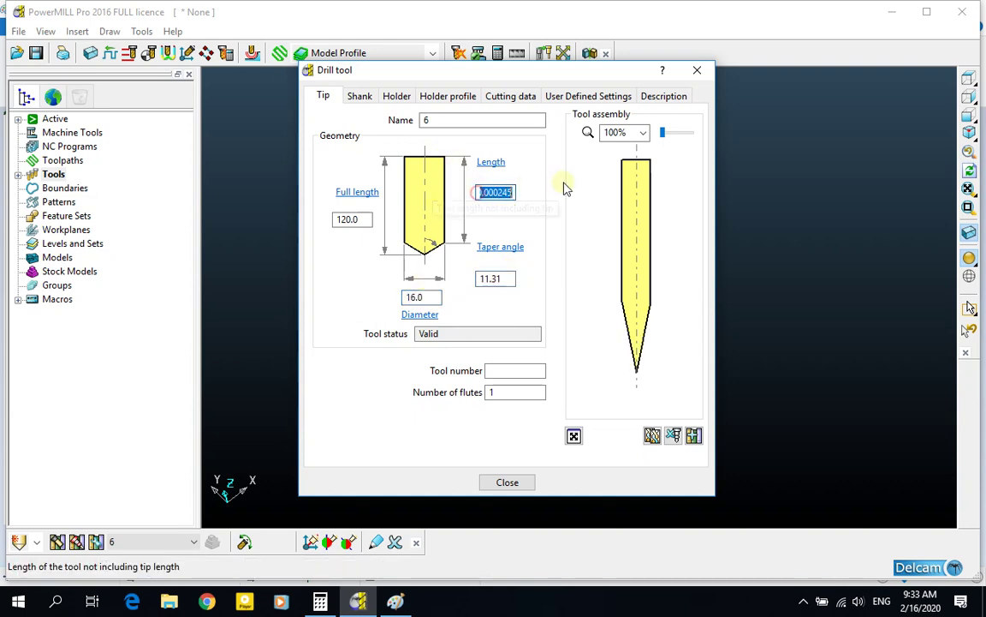
type("80")
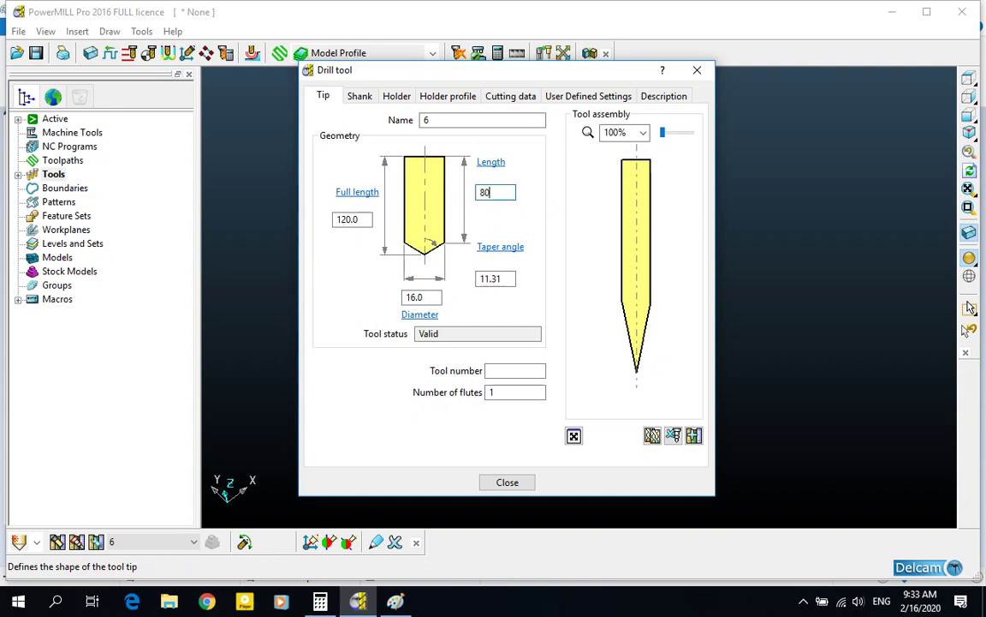
key("Return")
double_click(336, 219)
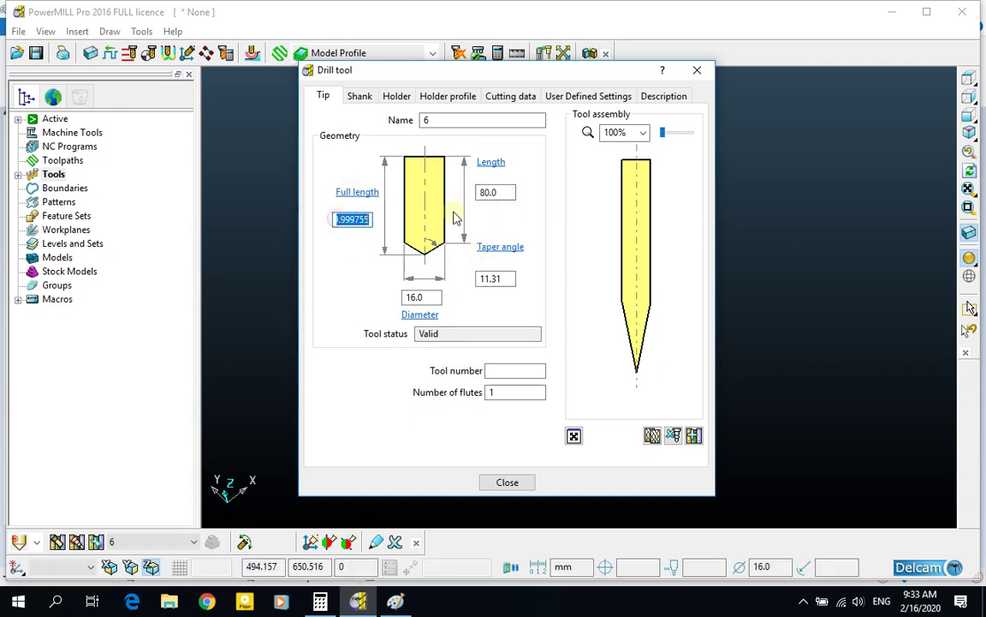
type("120")
key("Return")
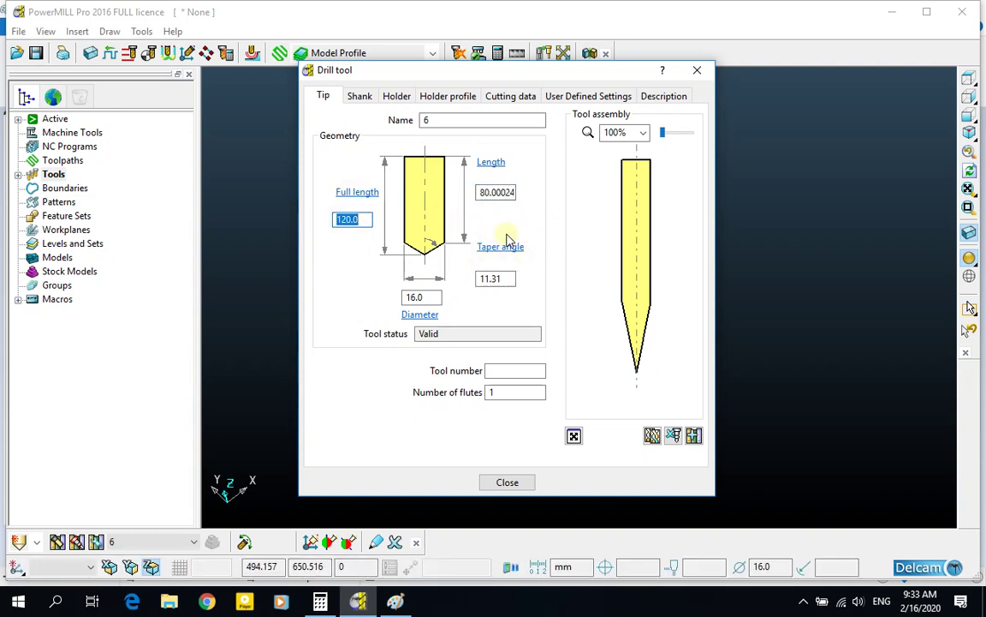
left_click(489, 195)
left_click(492, 279)
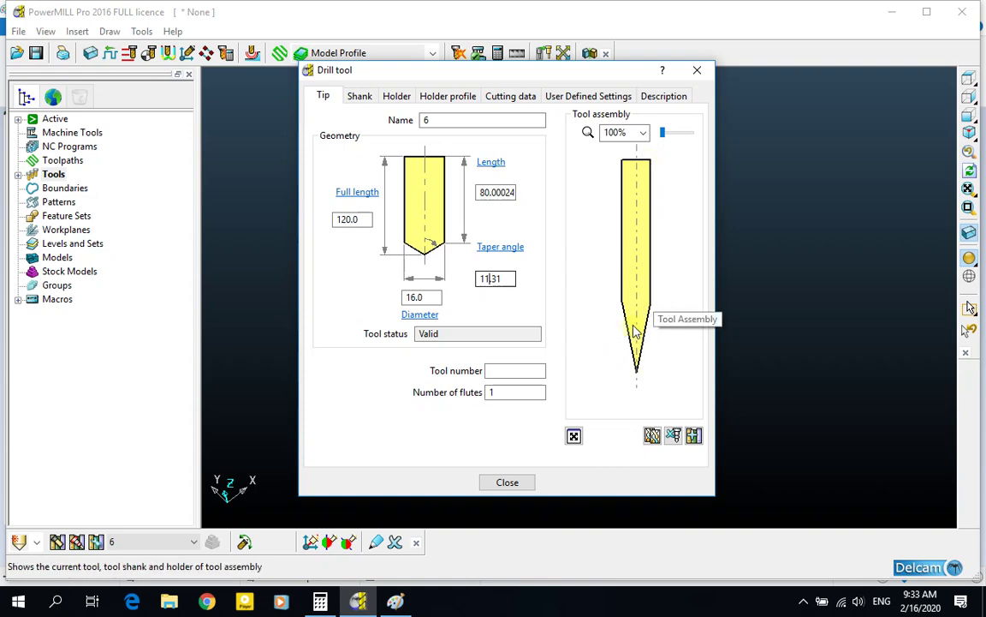
left_click(504, 482)
Create a new tipped disc tool.
mouse_move(18, 541)
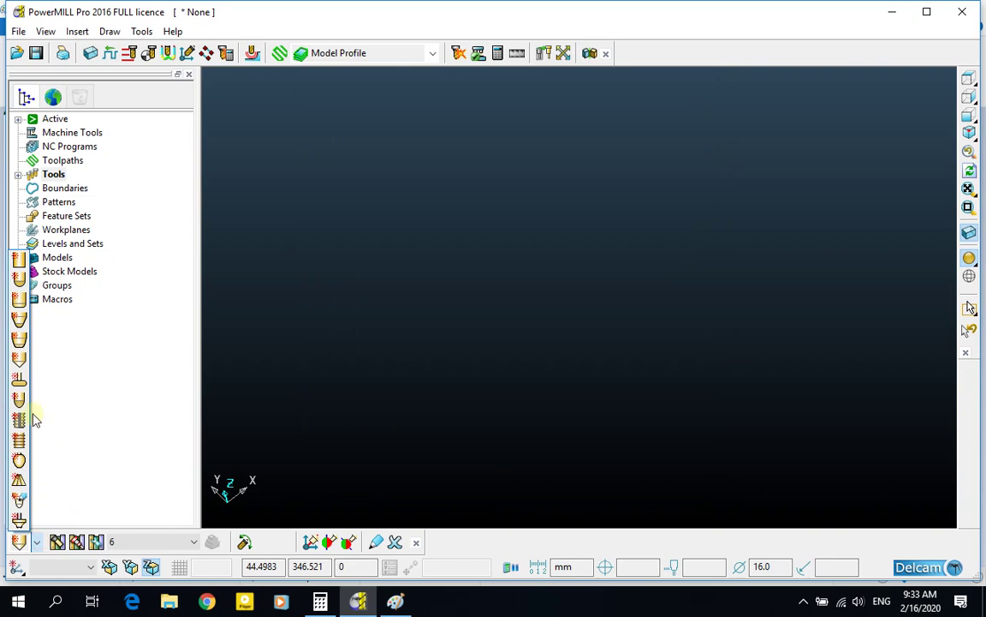
left_click(25, 380)
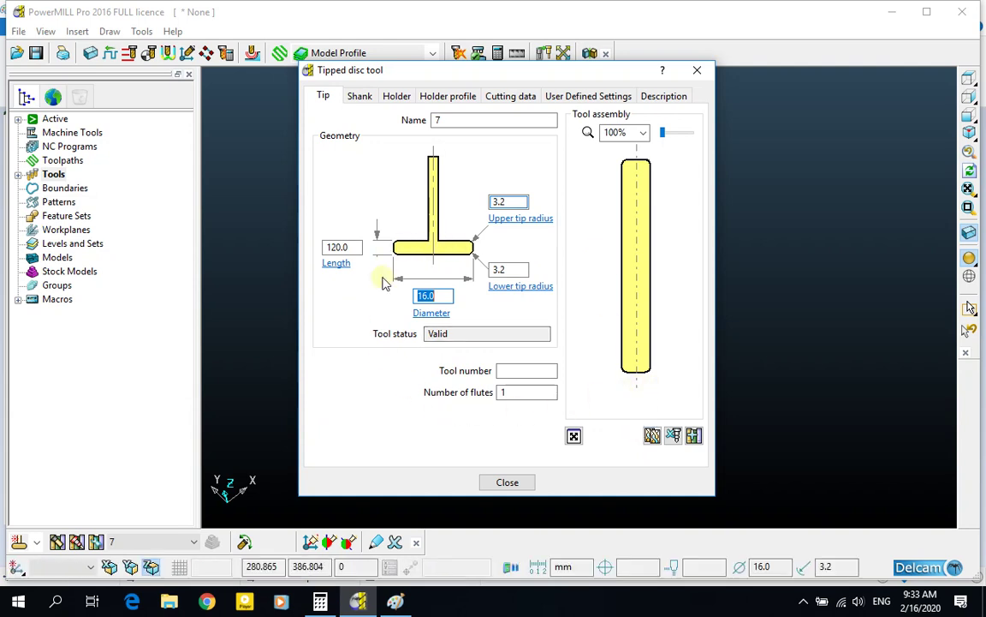
Switch to Chrome, search Google for دیسک سنگ, look through the disc images, and return to PowerMILL.
left_click(205, 602)
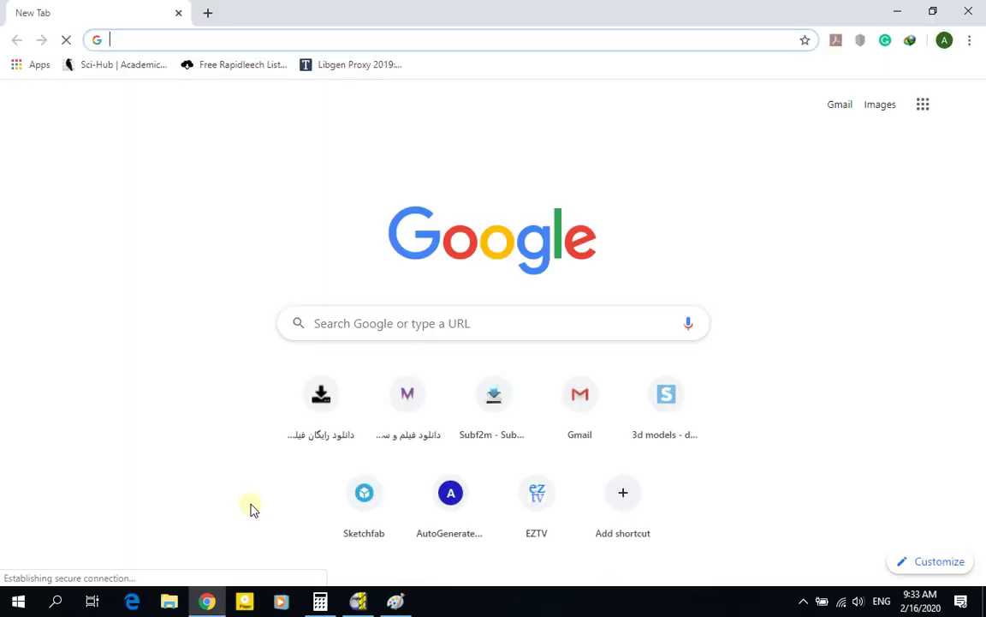
type("دیسک")
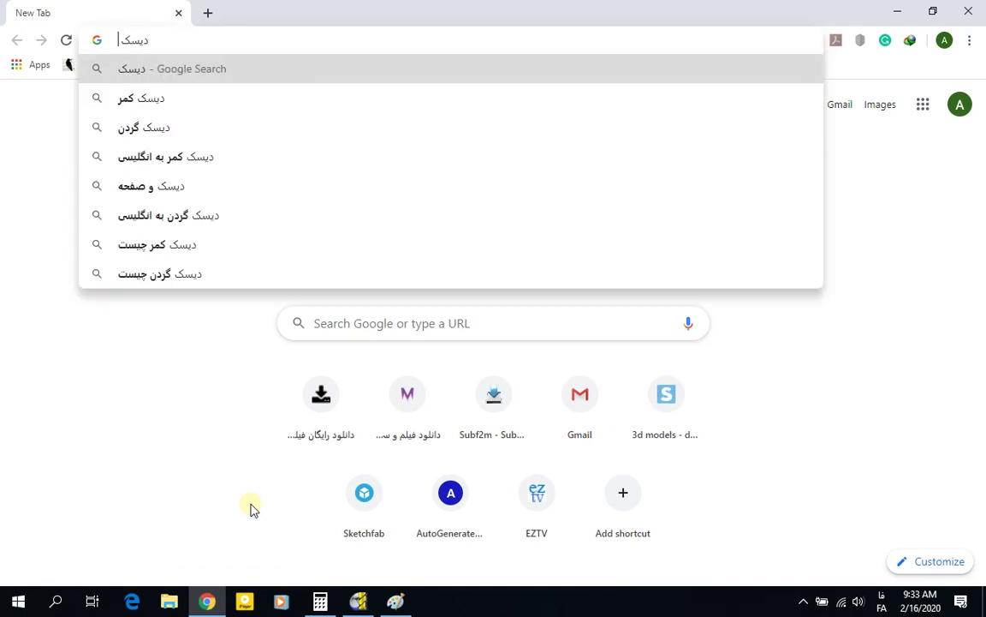
type(" سنگ")
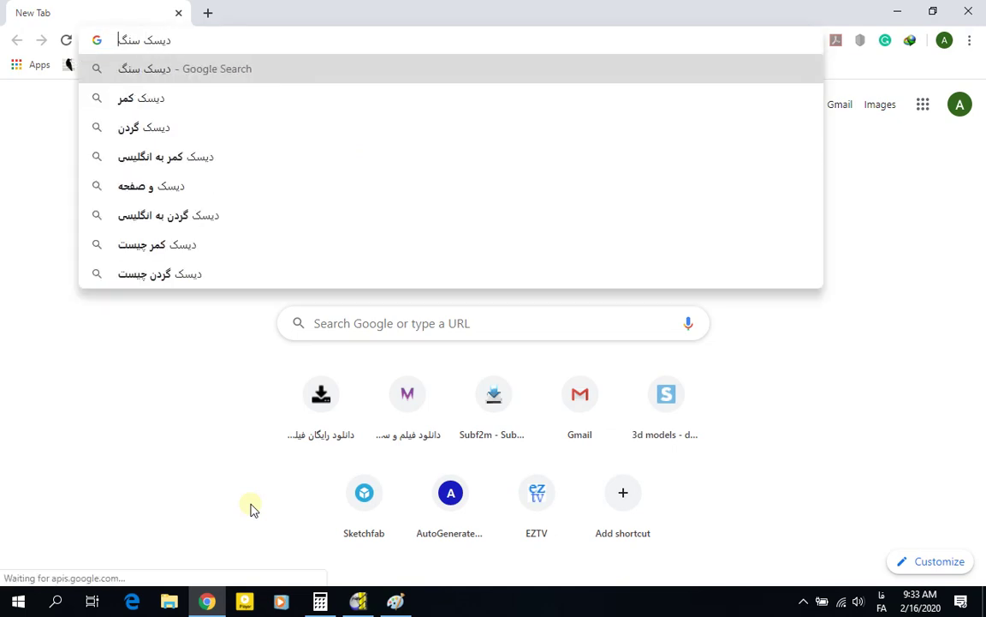
key("Return")
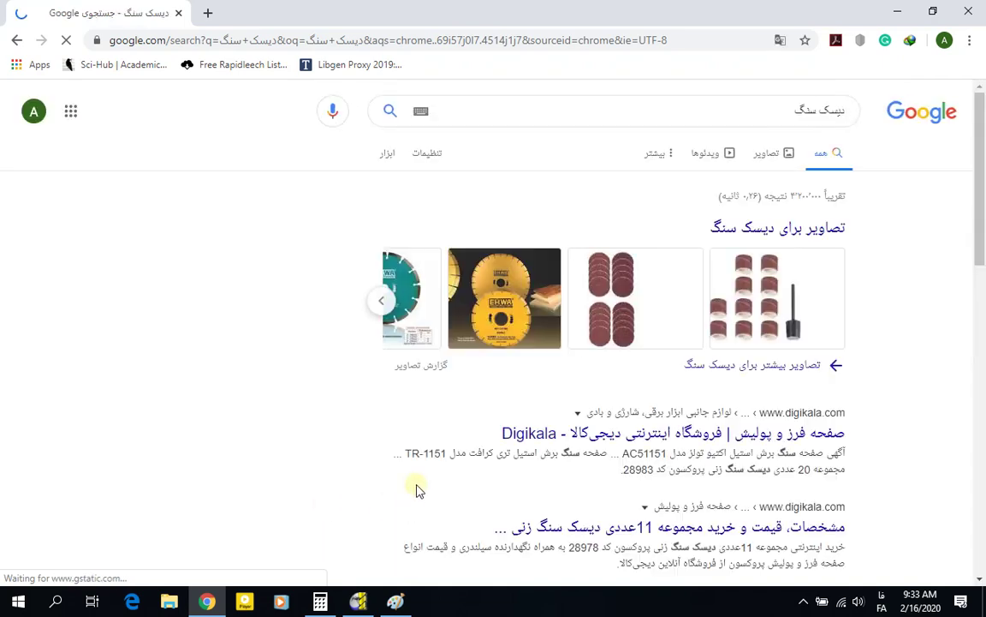
left_click(675, 310)
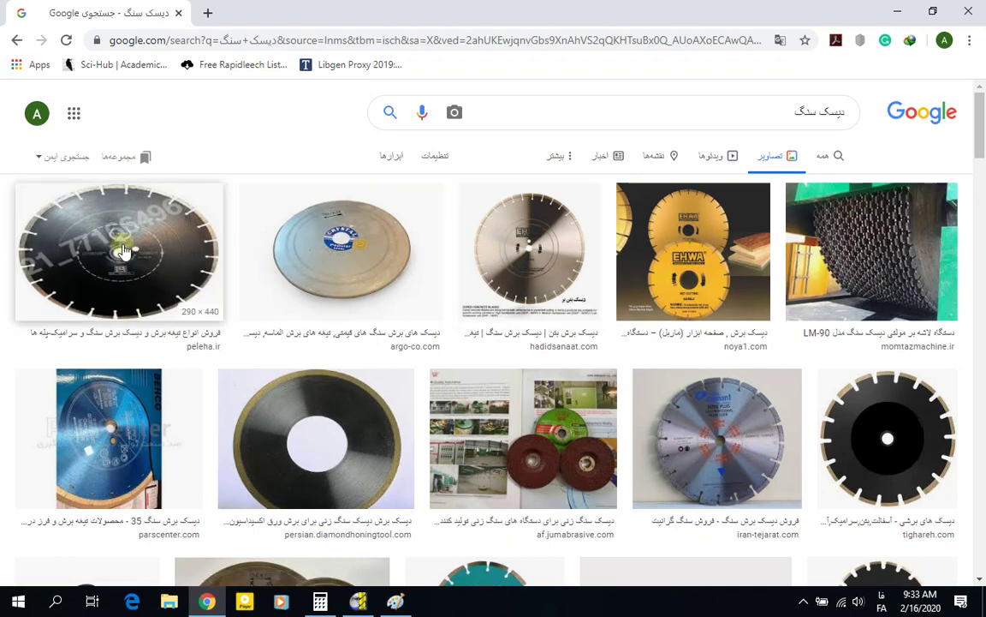
left_click(76, 264)
left_click(895, 11)
left_click(207, 602)
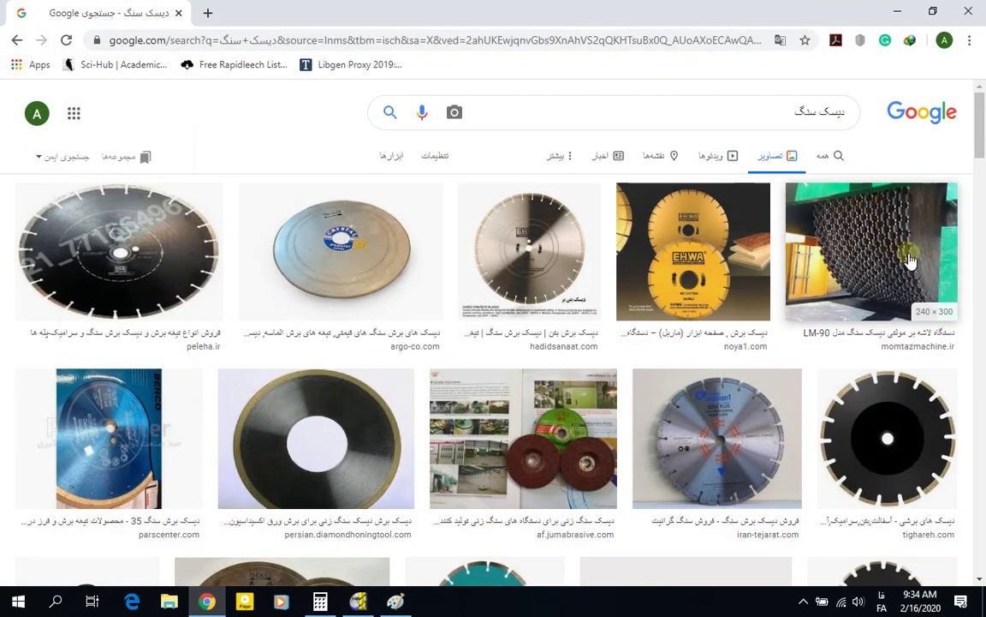
left_click(894, 11)
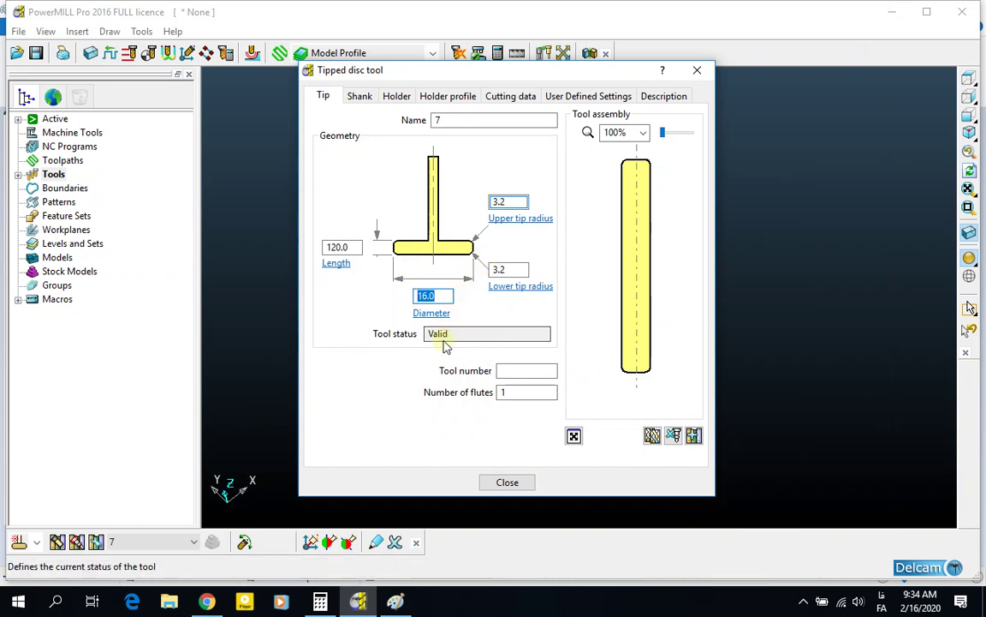
Set the tipped disc tool's diameter to 400, its lower tip radius to 0 and its length to 3.4.
type("400")
key("Return")
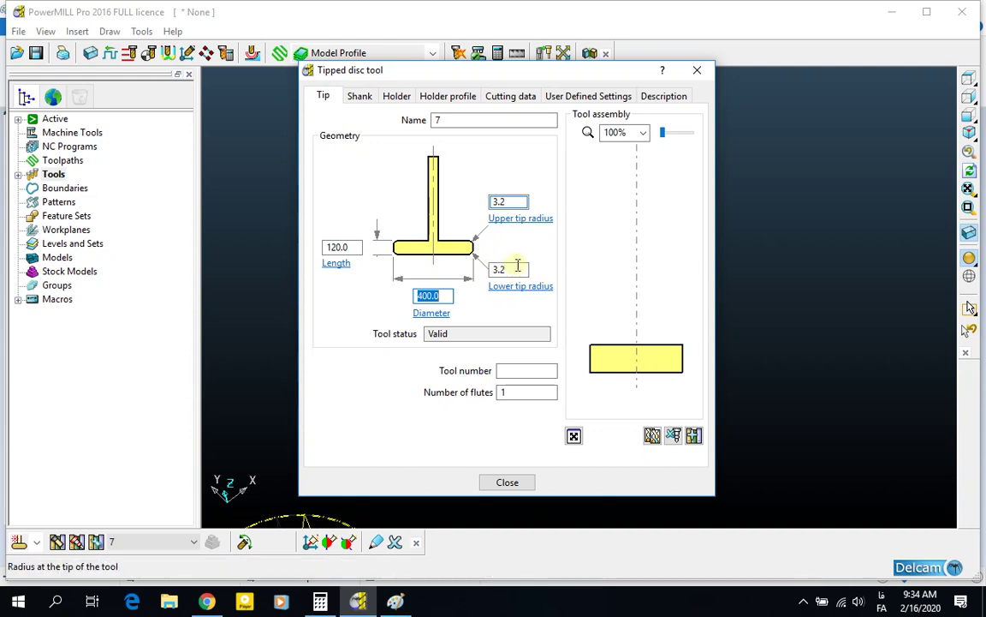
left_click(474, 276)
type("0")
key("Return")
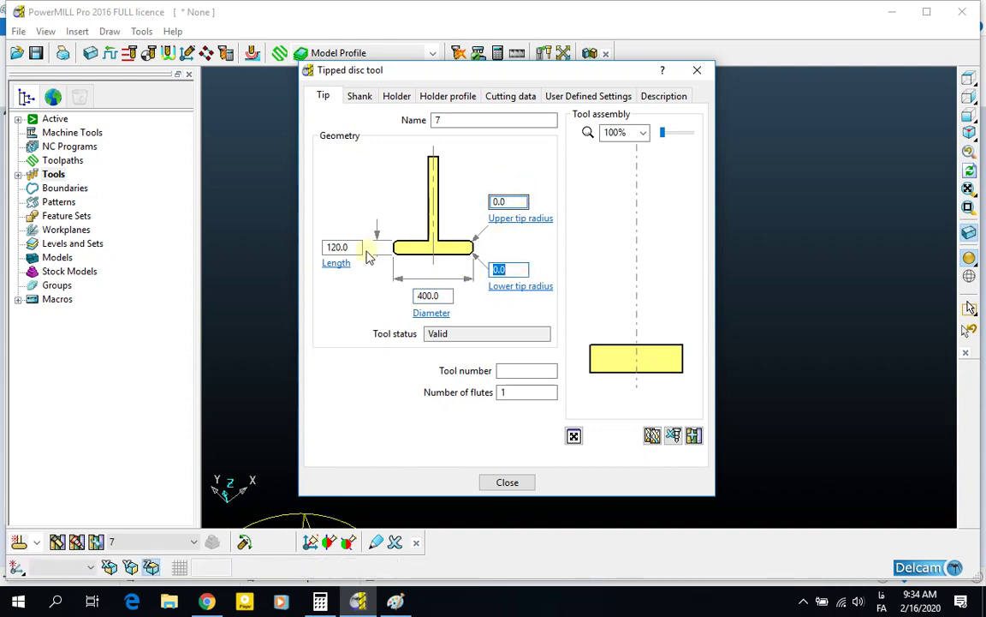
left_click(325, 247)
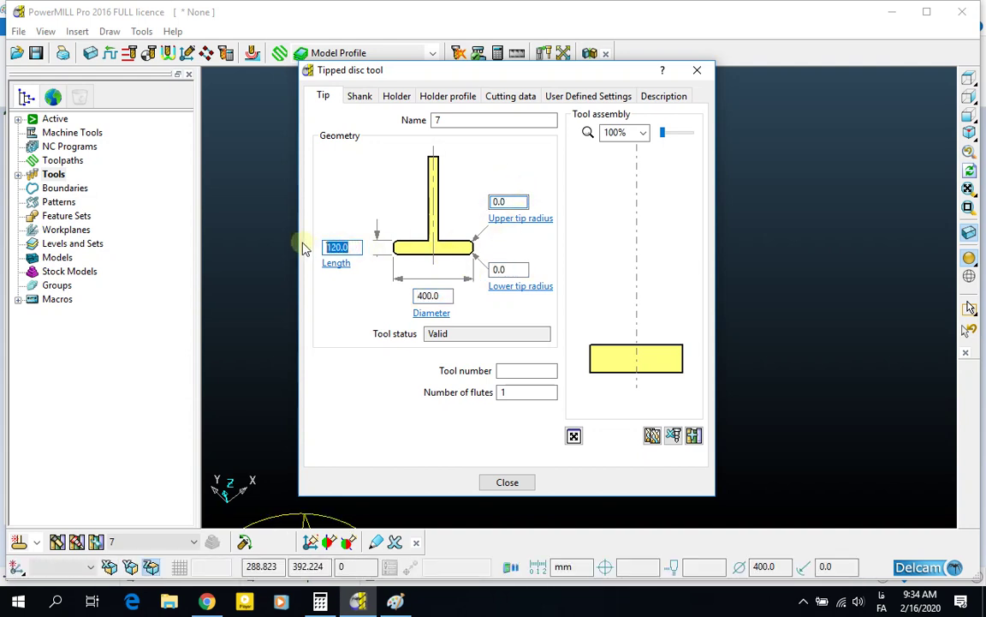
type("3.4")
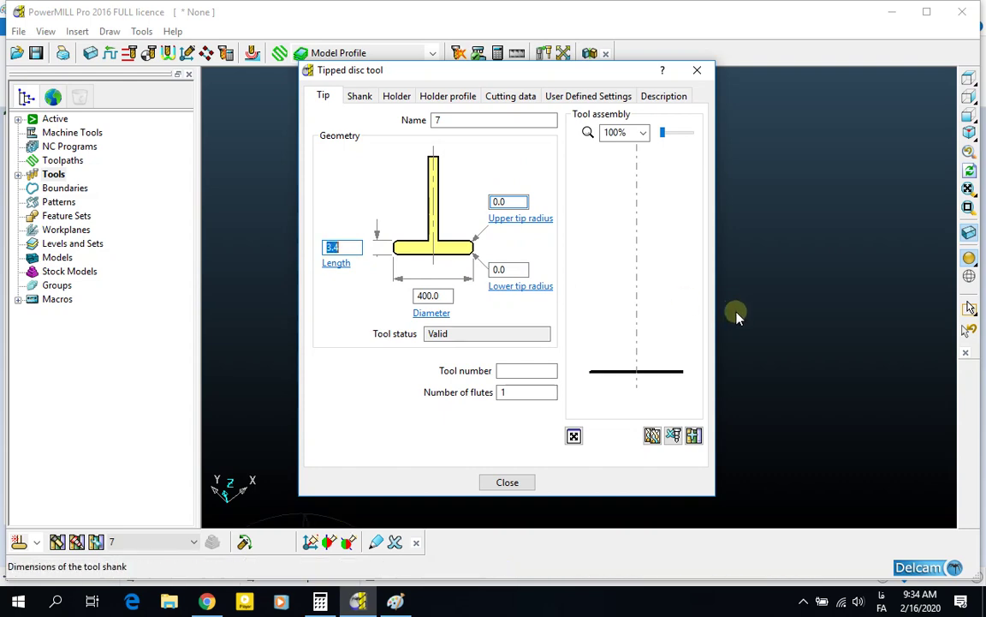
Examine the wireframe of the tipped disc tool from several angles, including a close look at its rim thickness.
left_click_drag(539, 79, 212, 91)
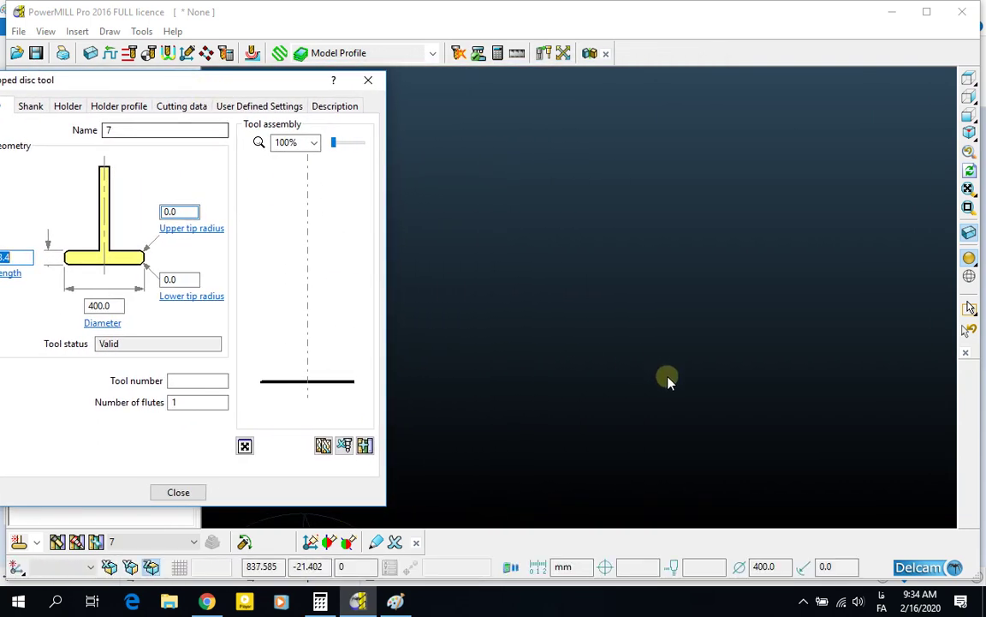
middle_click(581, 484)
middle_click_drag(581, 467, 589, 325)
scroll(589, 325, "up", 3)
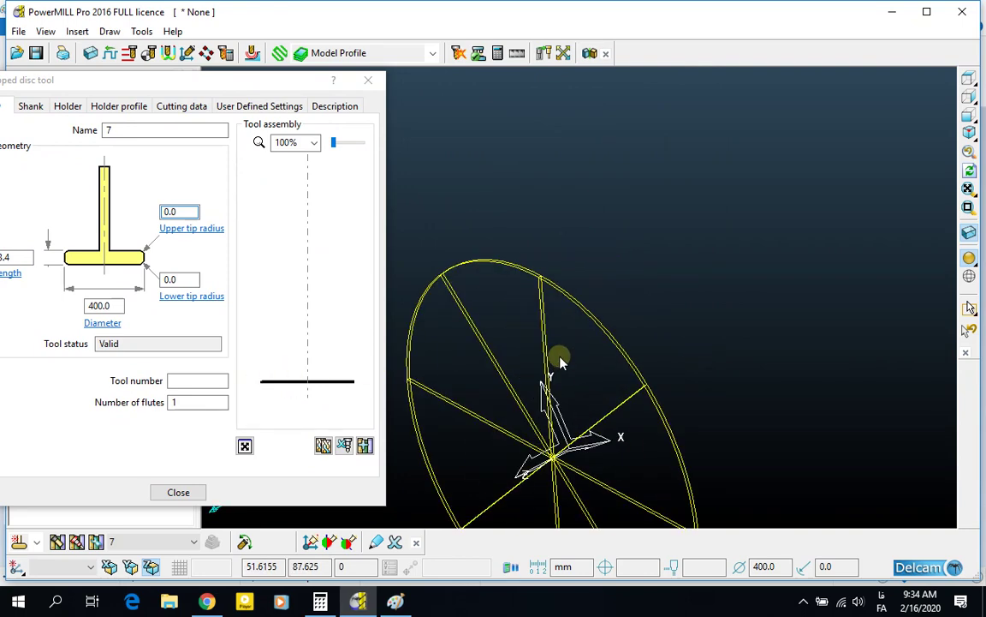
middle_click_drag(557, 357, 525, 382)
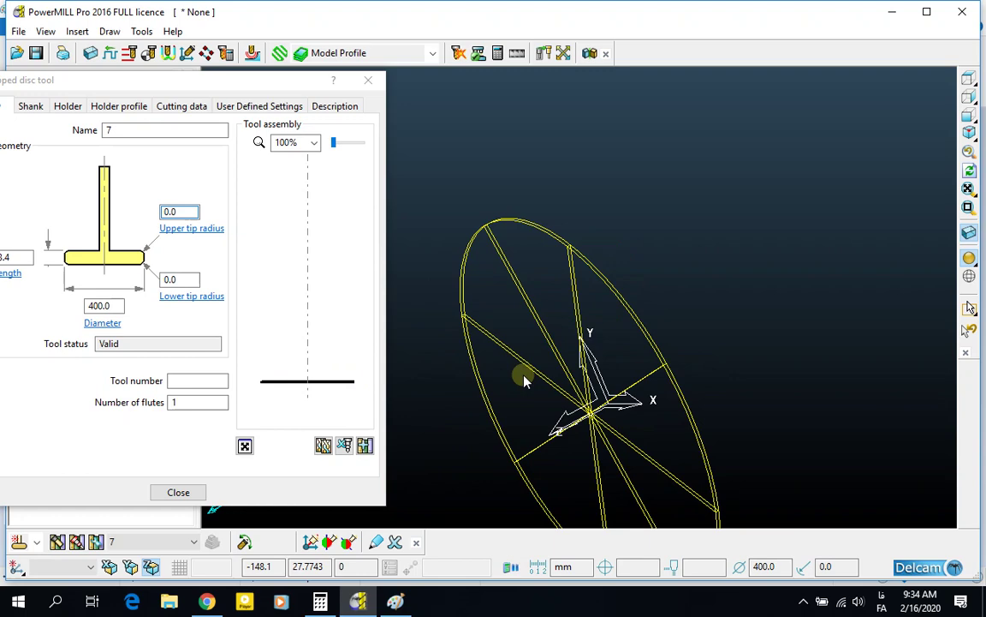
scroll(681, 336, "down", 2)
middle_click_drag(681, 336, 631, 364)
left_click_drag(171, 80, 268, 57)
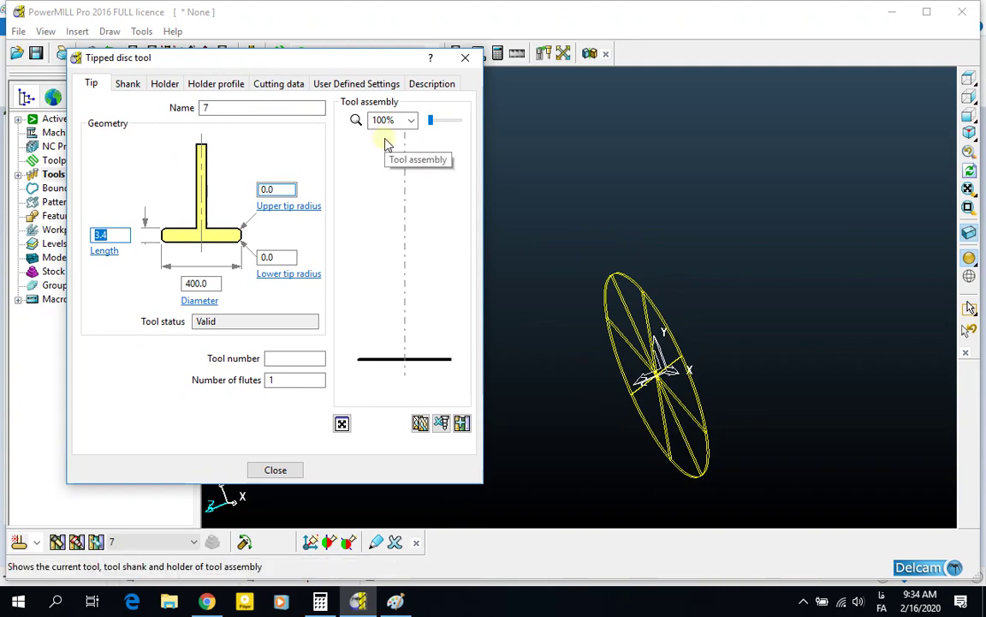
middle_click_drag(690, 306, 652, 347)
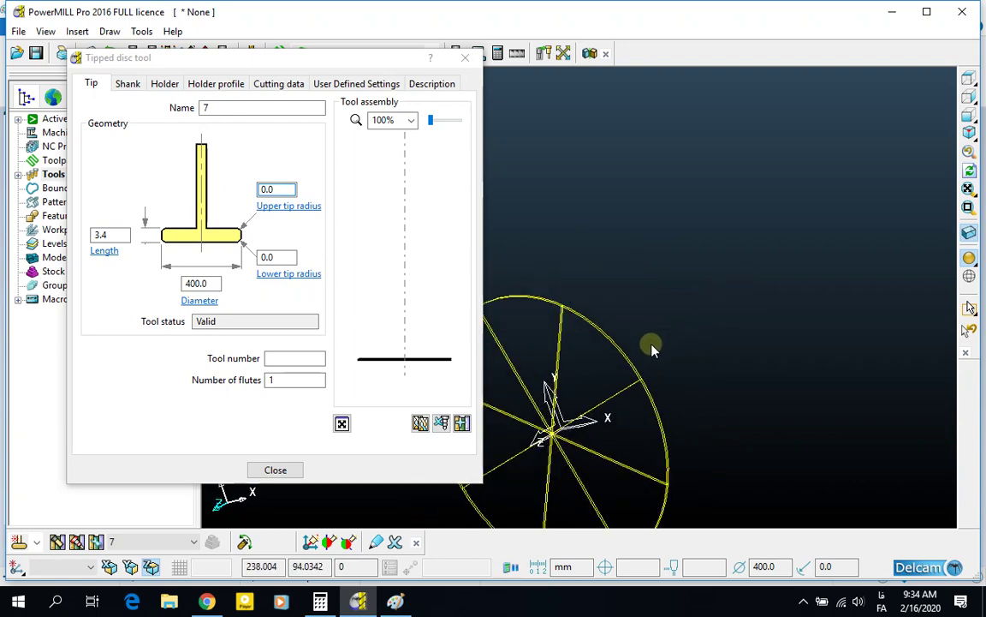
middle_click_drag(597, 330, 537, 314)
middle_click_drag(577, 286, 600, 193)
scroll(568, 293, "up", 3)
scroll(600, 195, "up", 4)
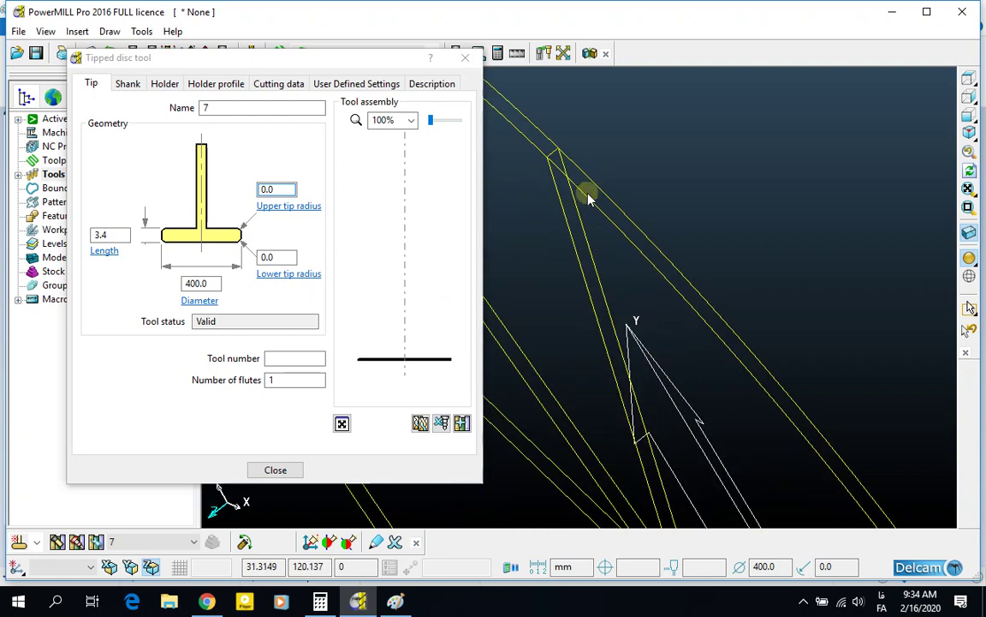
Set the tipped disc tool's lower tip radius to 1, inspect the rounded rim, and close its definition.
double_click(276, 257)
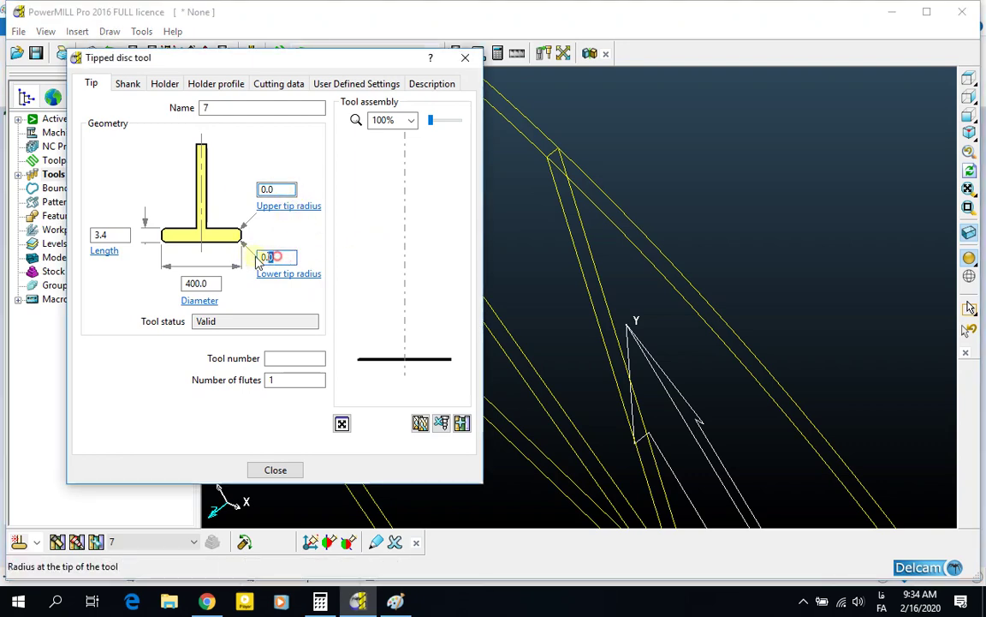
type("1")
key("Return")
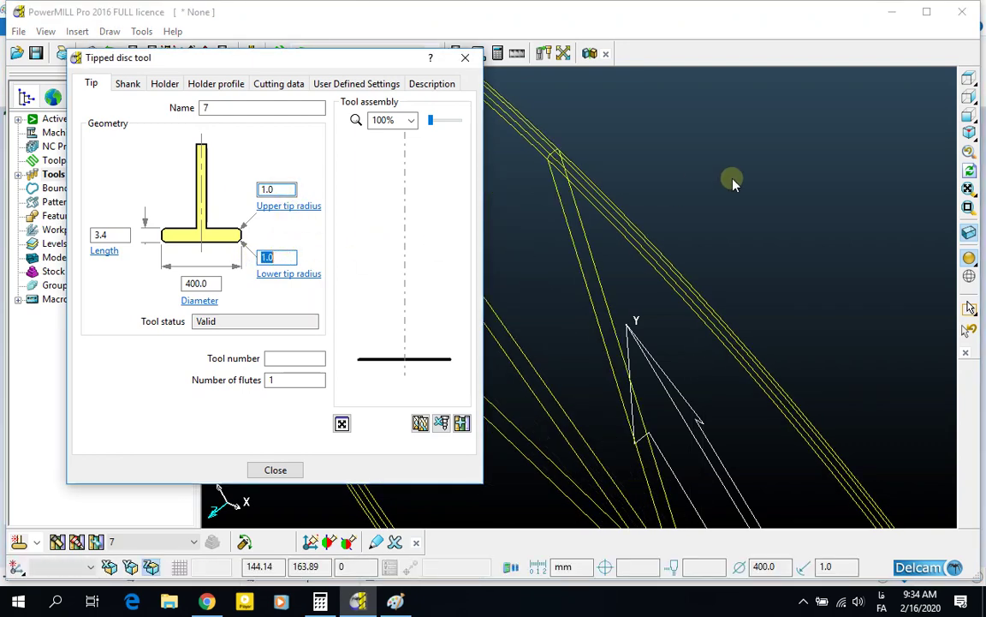
middle_click_drag(734, 182, 652, 212)
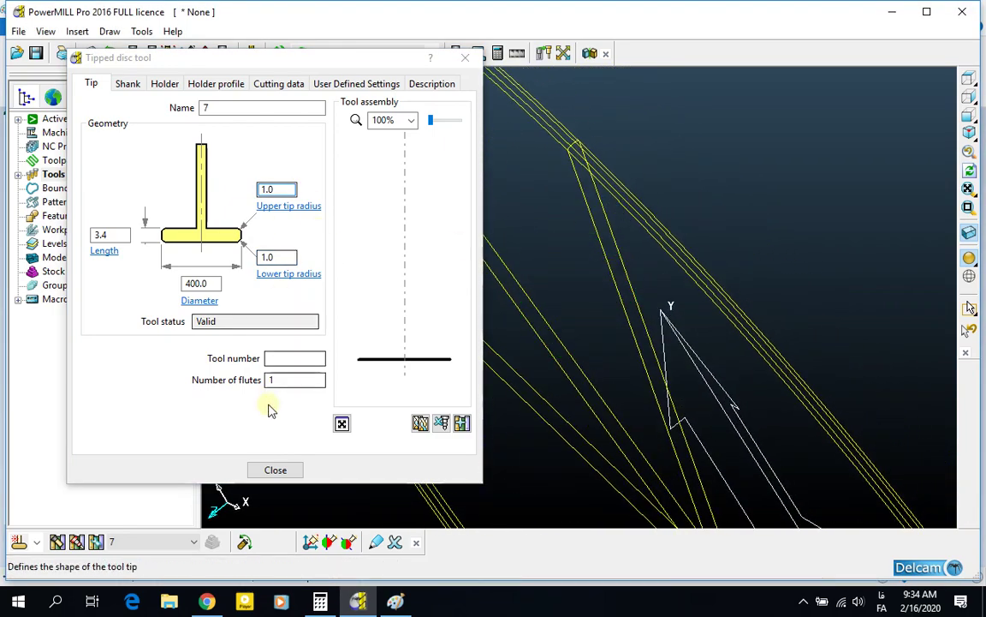
left_click(275, 469)
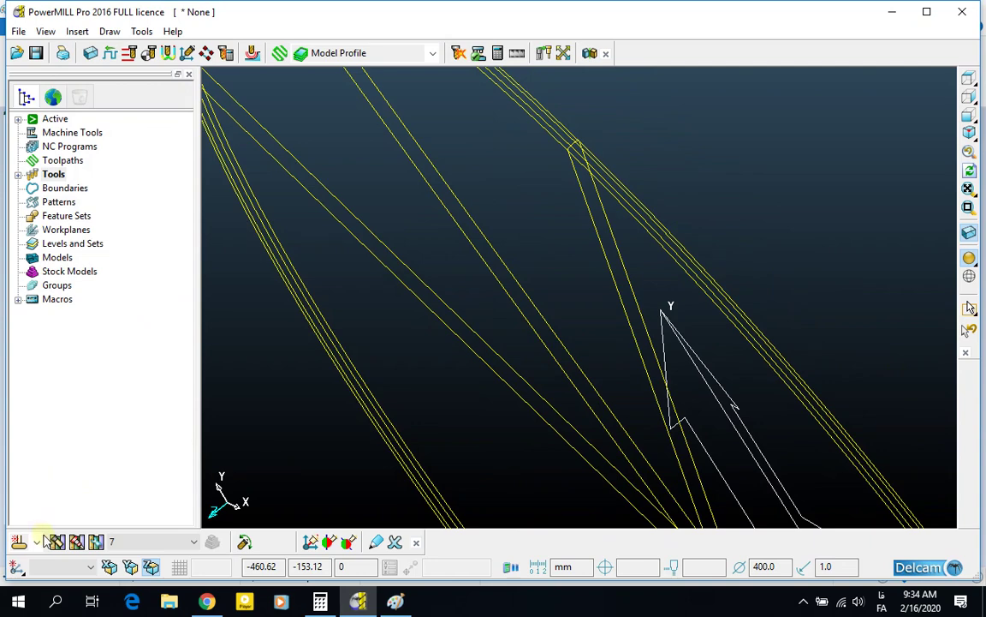
Create an off-centre tip radiused tool and set its length to 200.
scroll(344, 429, "down", 3)
middle_click_drag(343, 428, 318, 118)
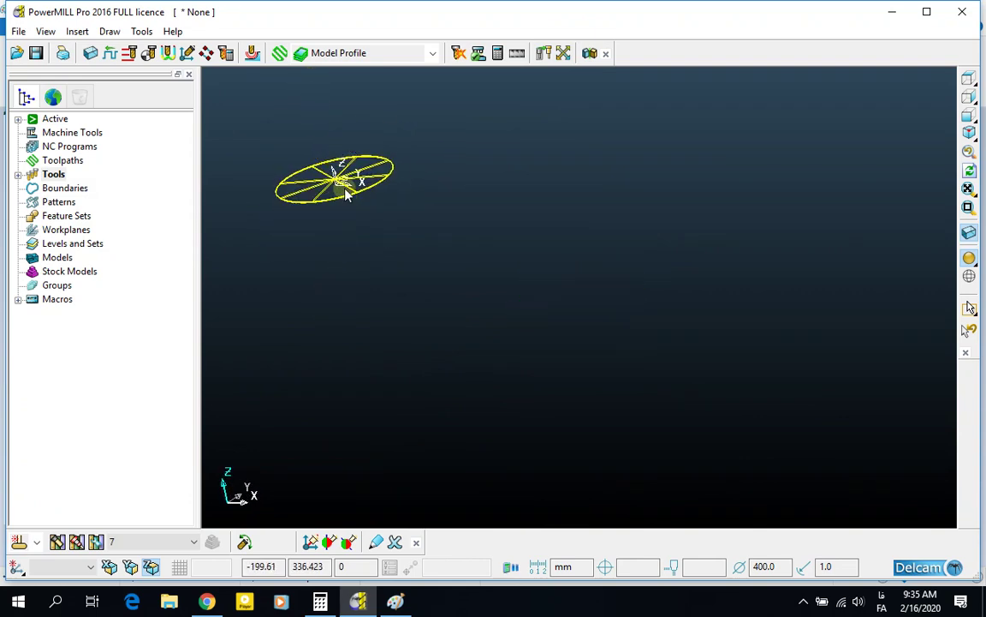
mouse_move(18, 540)
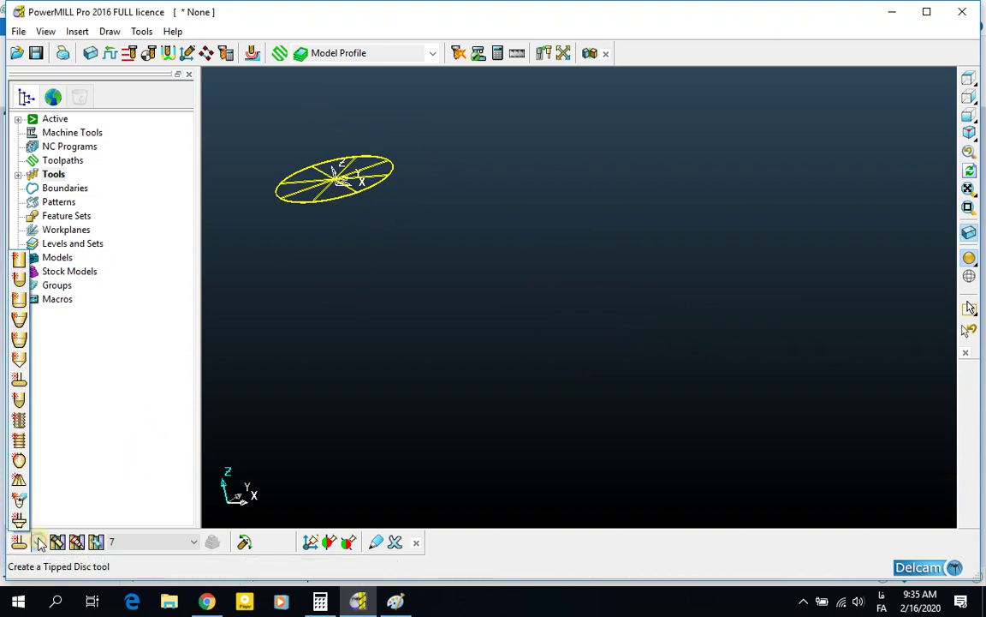
left_click(20, 401)
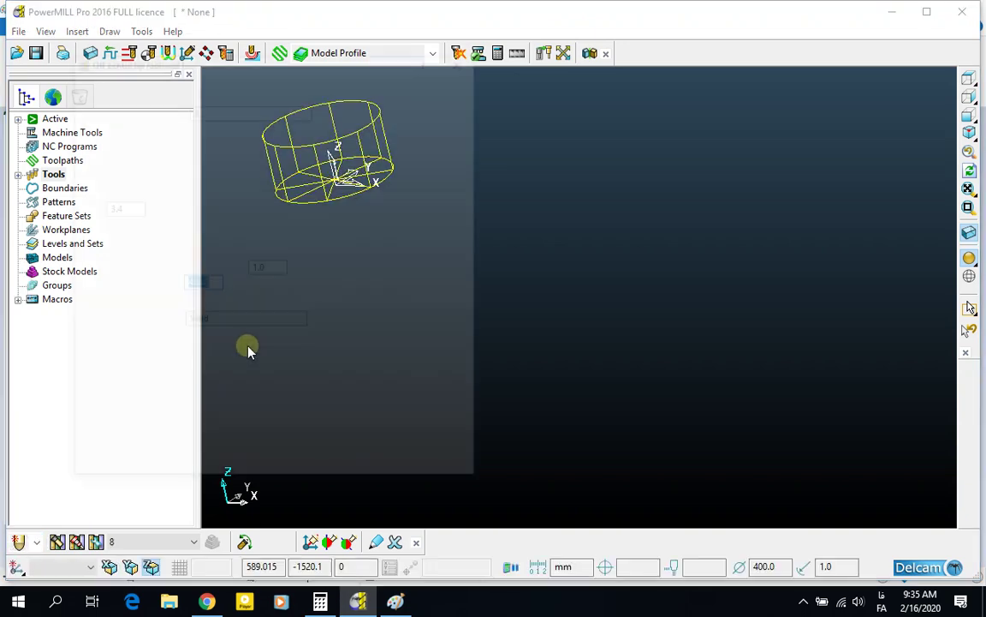
left_click_drag(161, 57, 236, 57)
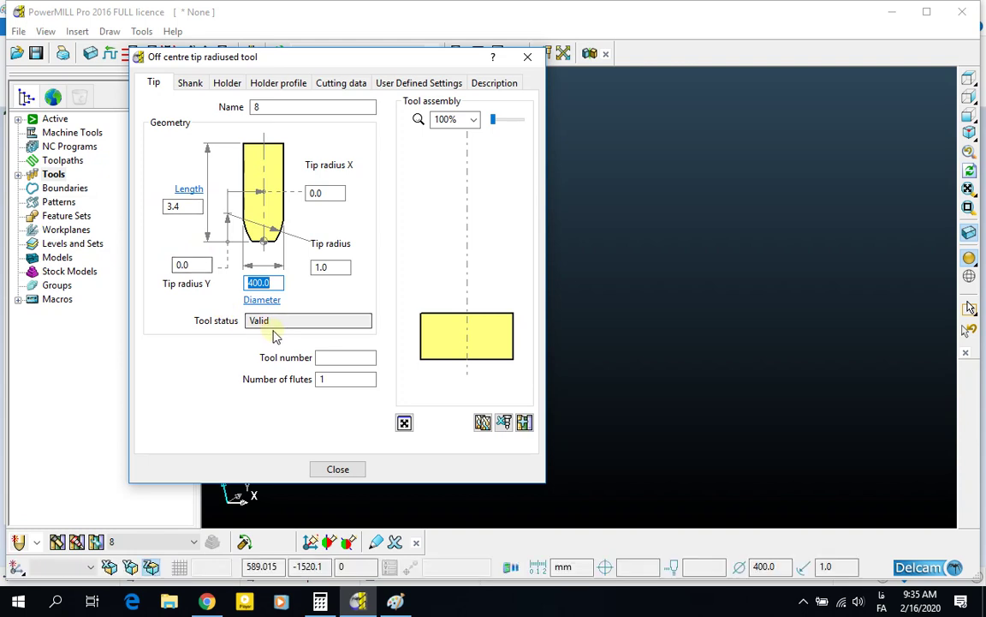
left_click(171, 207)
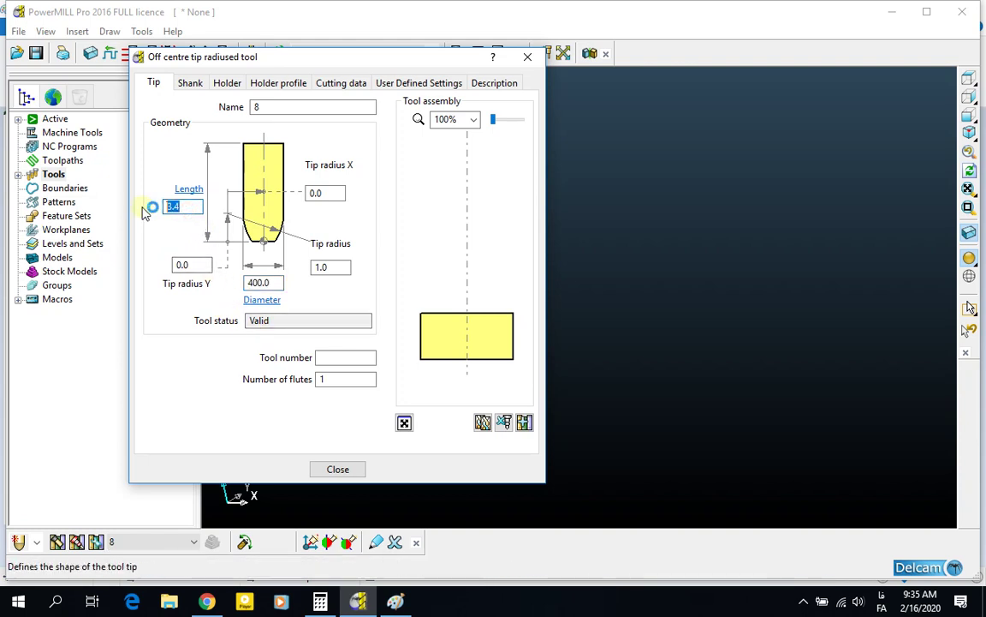
key("Return")
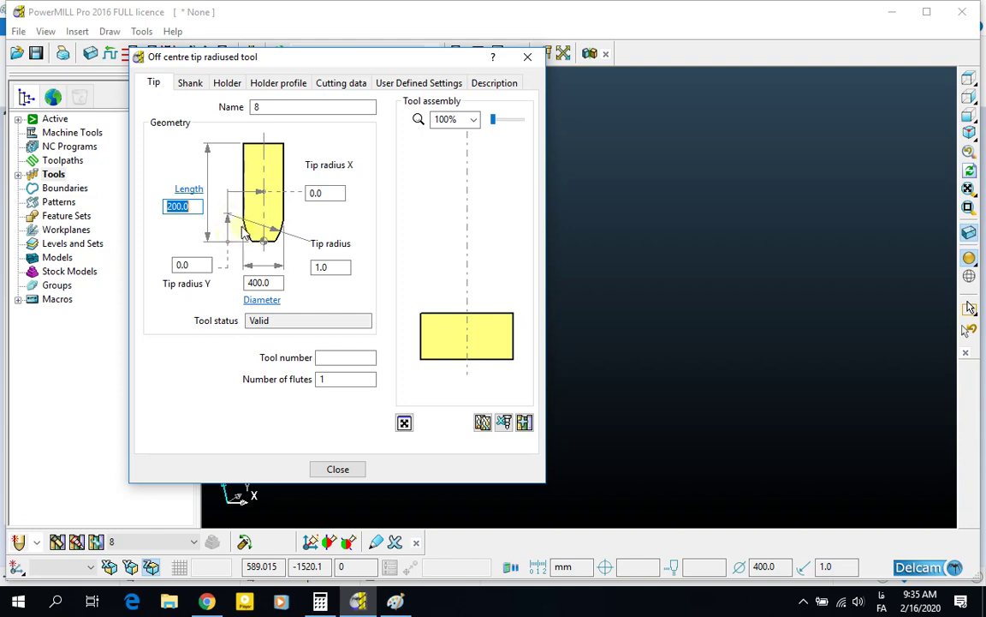
Examine the off-centre tip radiused tool's tip radius Y, tip radius X, tip radius and diameter parameters against the geometry diagram.
left_click(176, 265)
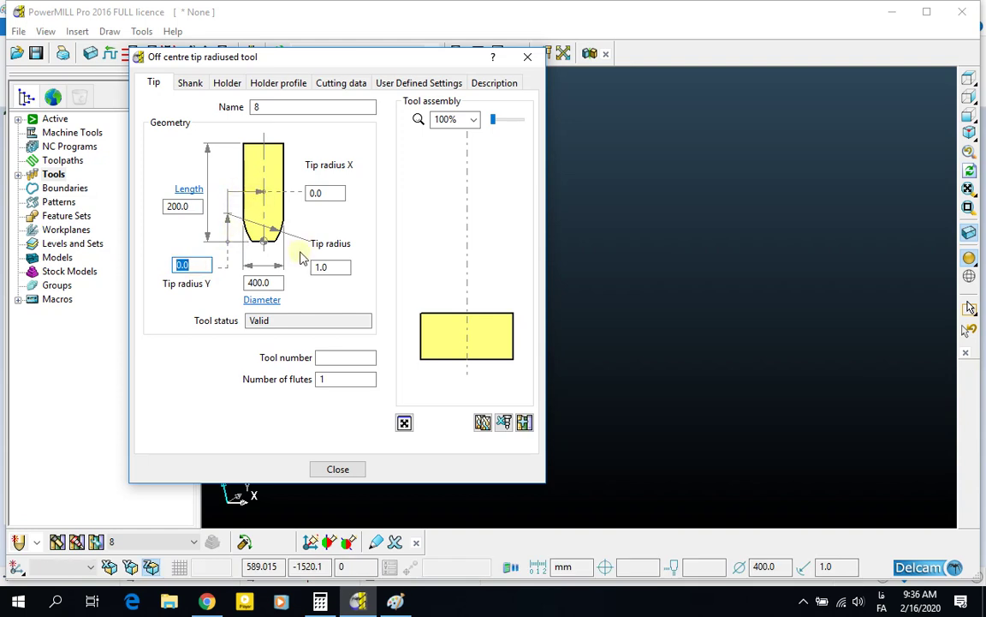
key("Tab")
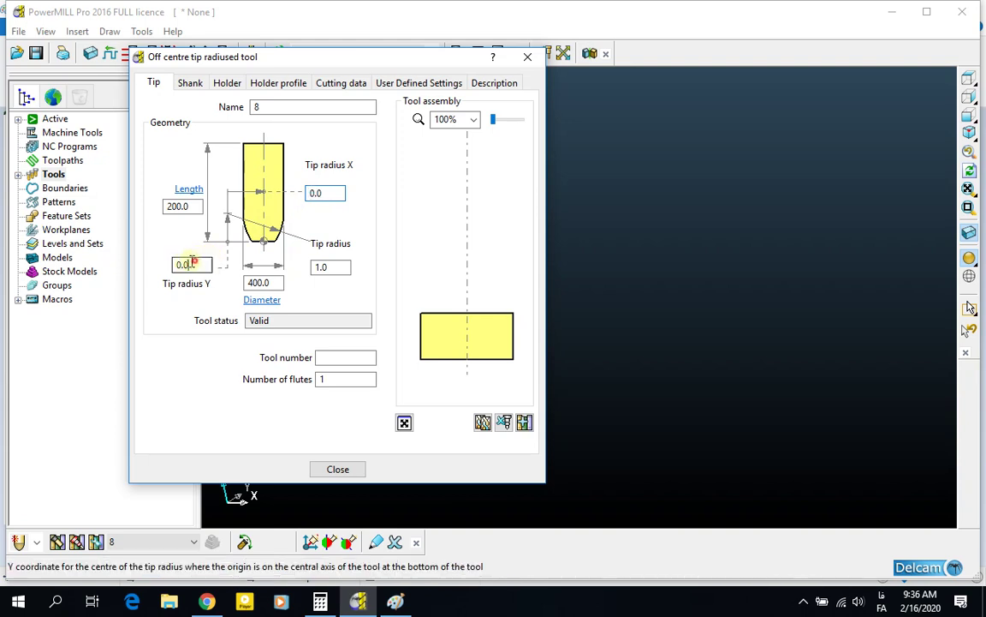
left_click(316, 192)
left_click(329, 267)
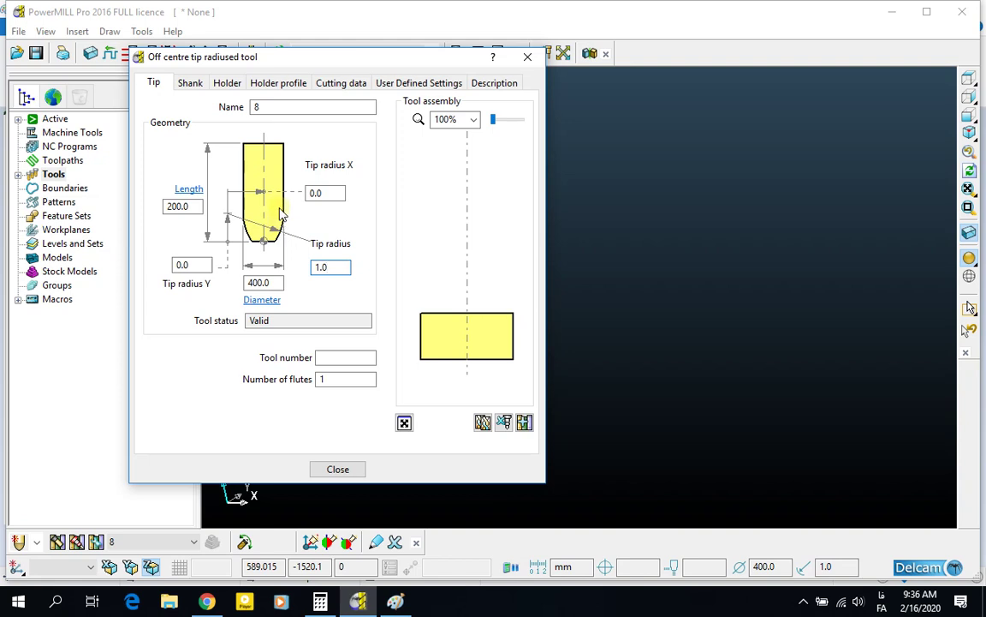
left_click(275, 282)
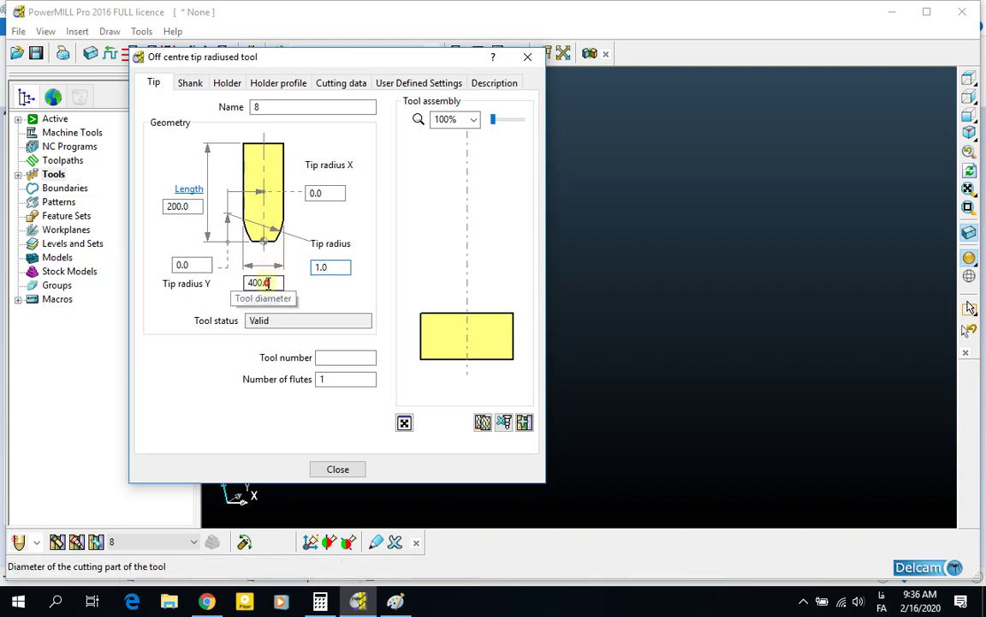
double_click(275, 283)
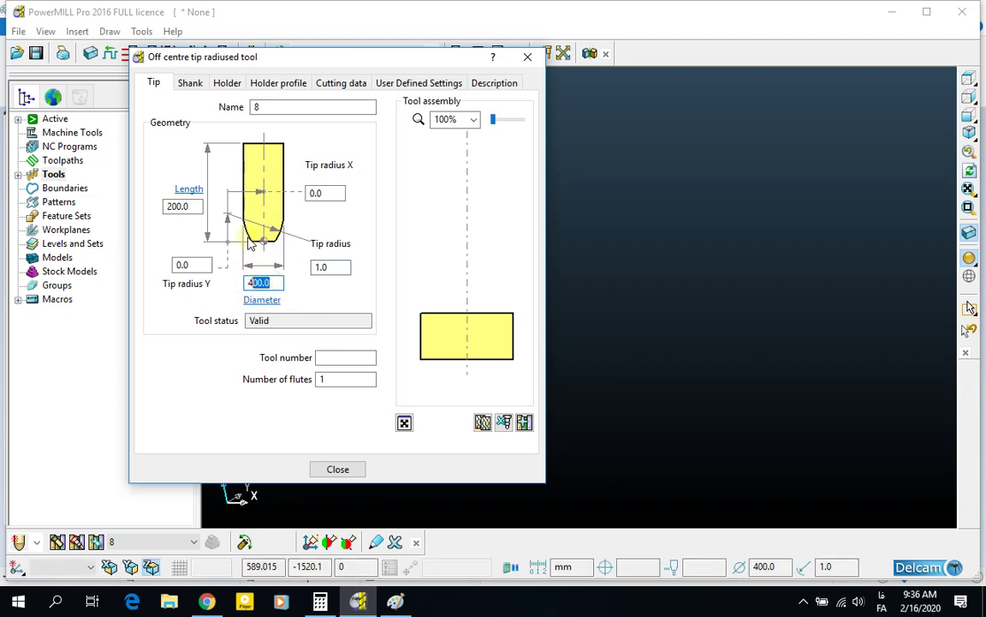
double_click(322, 267)
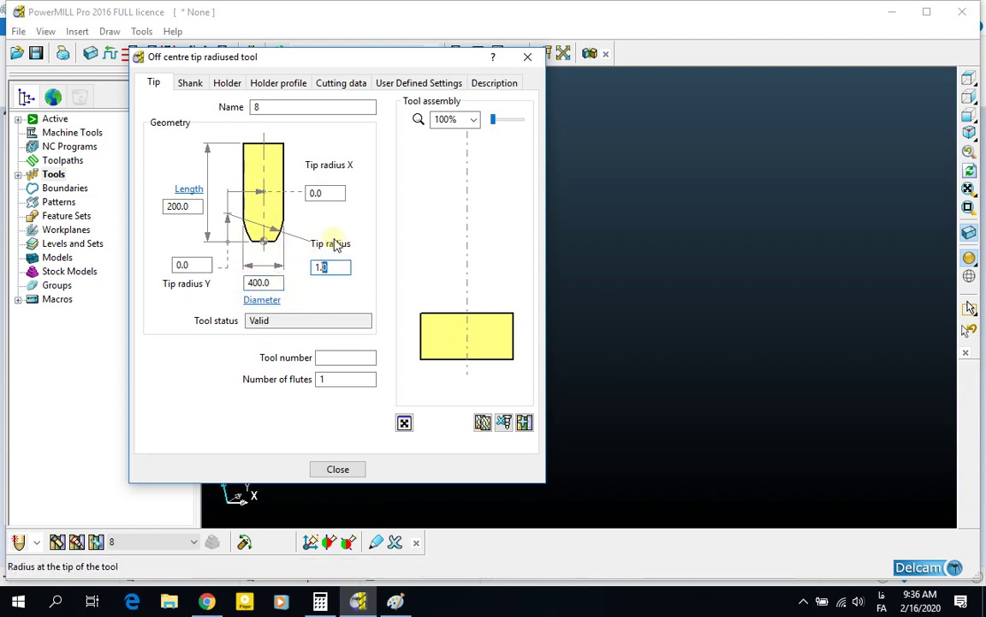